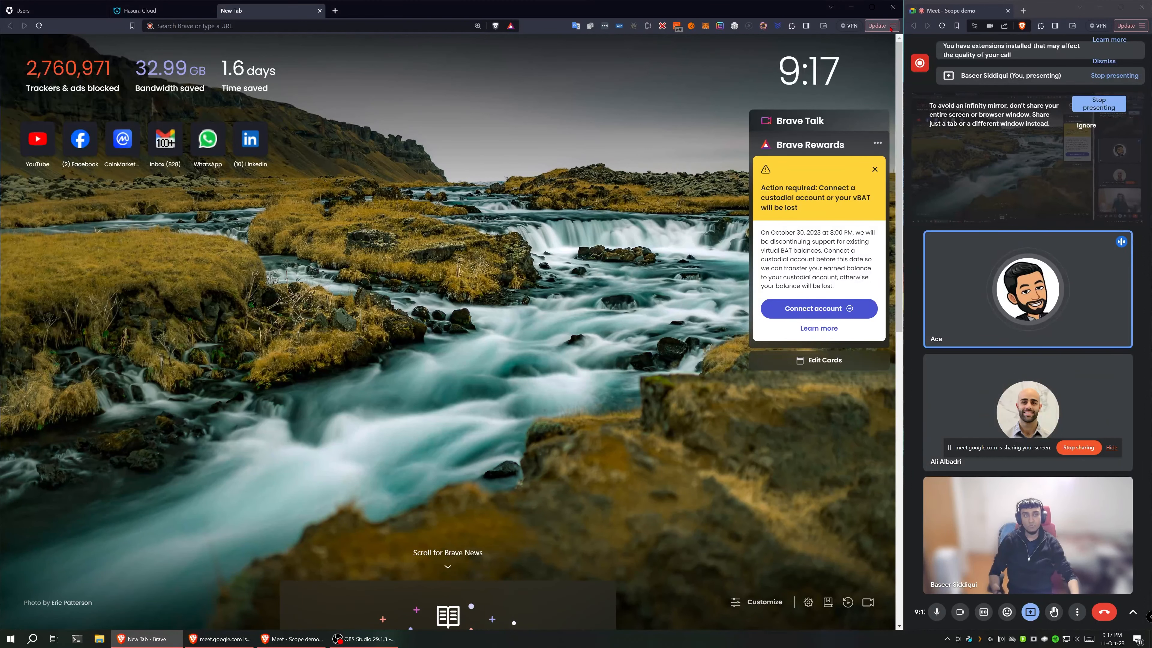
# Step: Open scoperoot.com in a new private browser window placed beside the meeting window
pyautogui.click(891, 26)
pyautogui.click(861, 70)
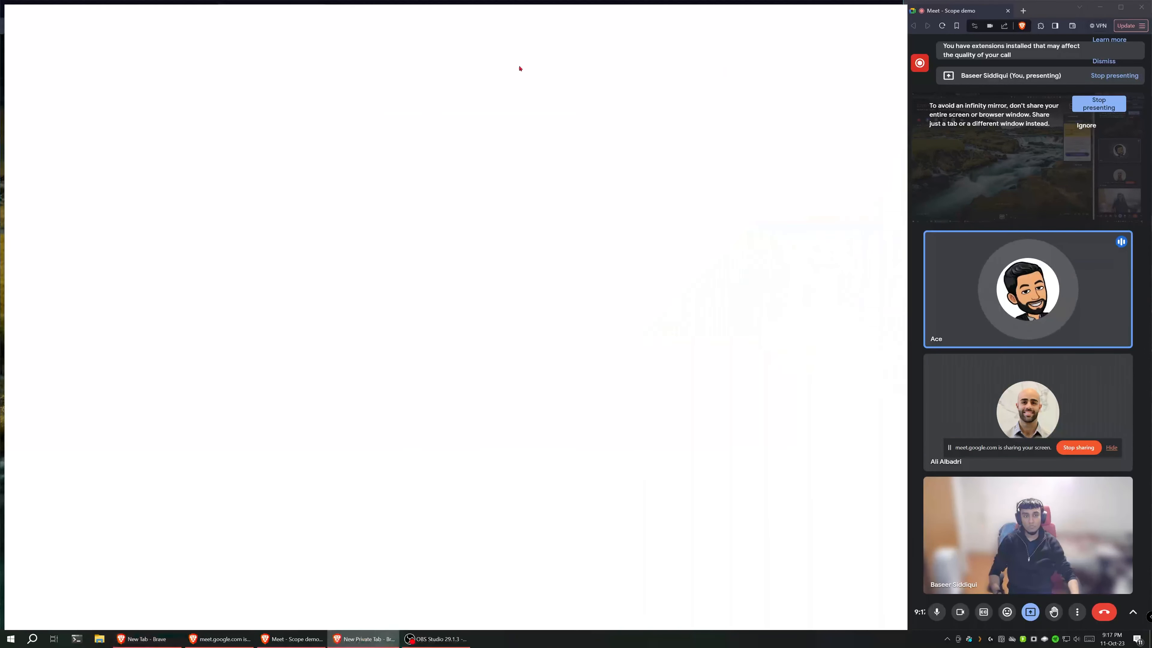
pyautogui.moveTo(424, 15); pyautogui.dragTo(0, 202)
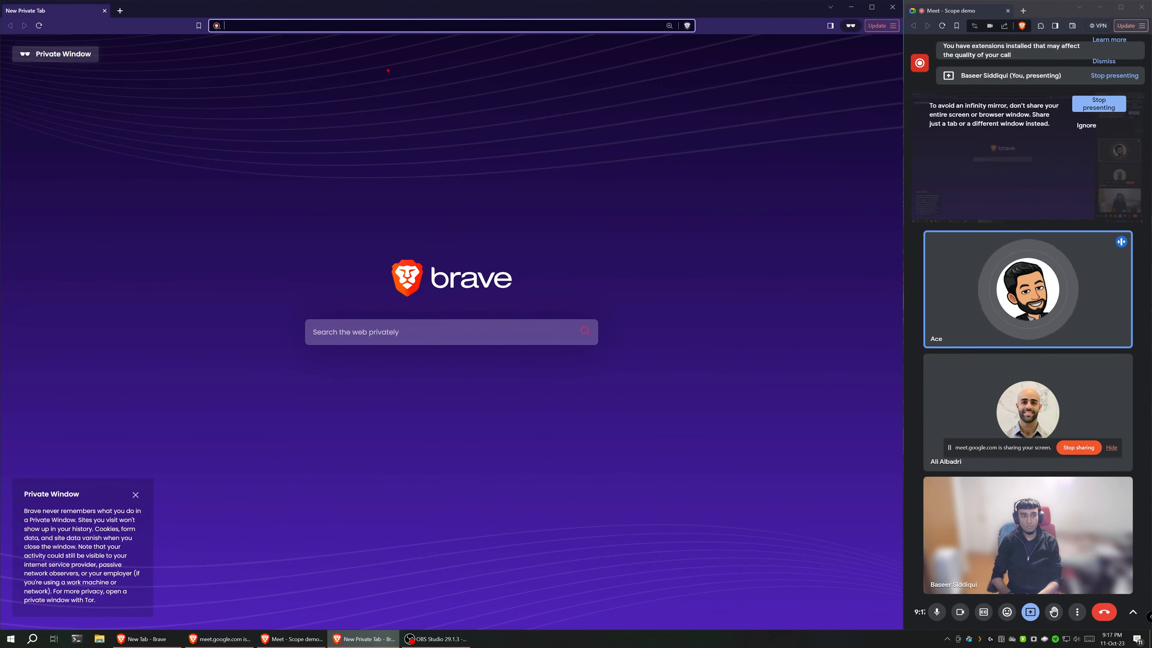
pyautogui.write('sc')
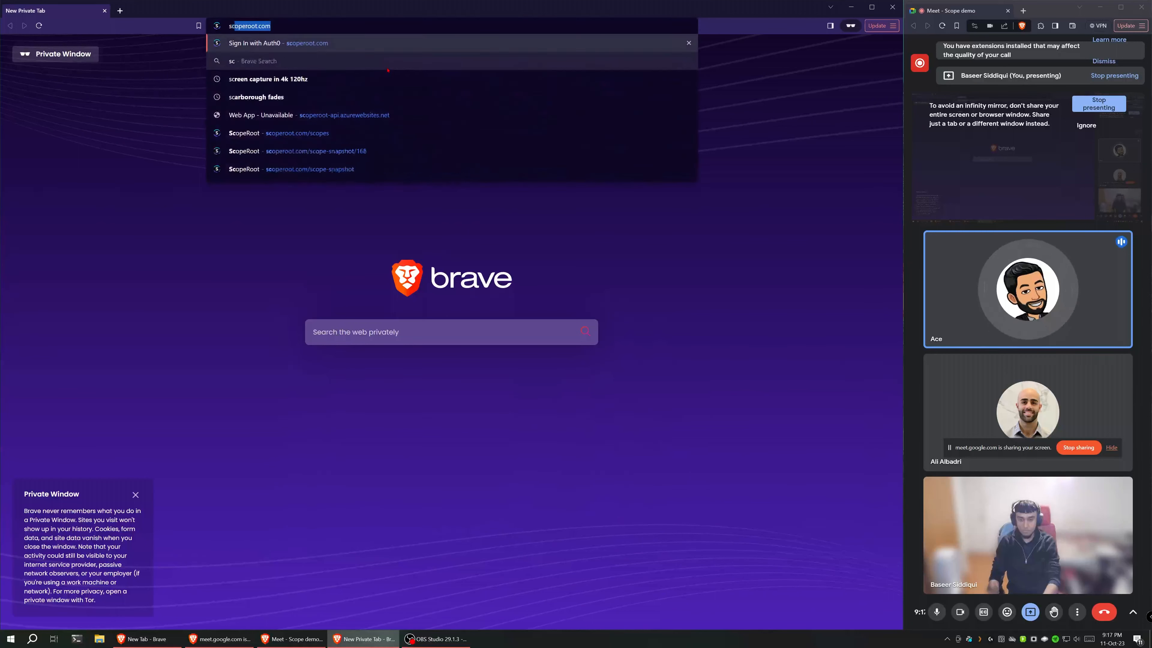
pyautogui.write('opero')
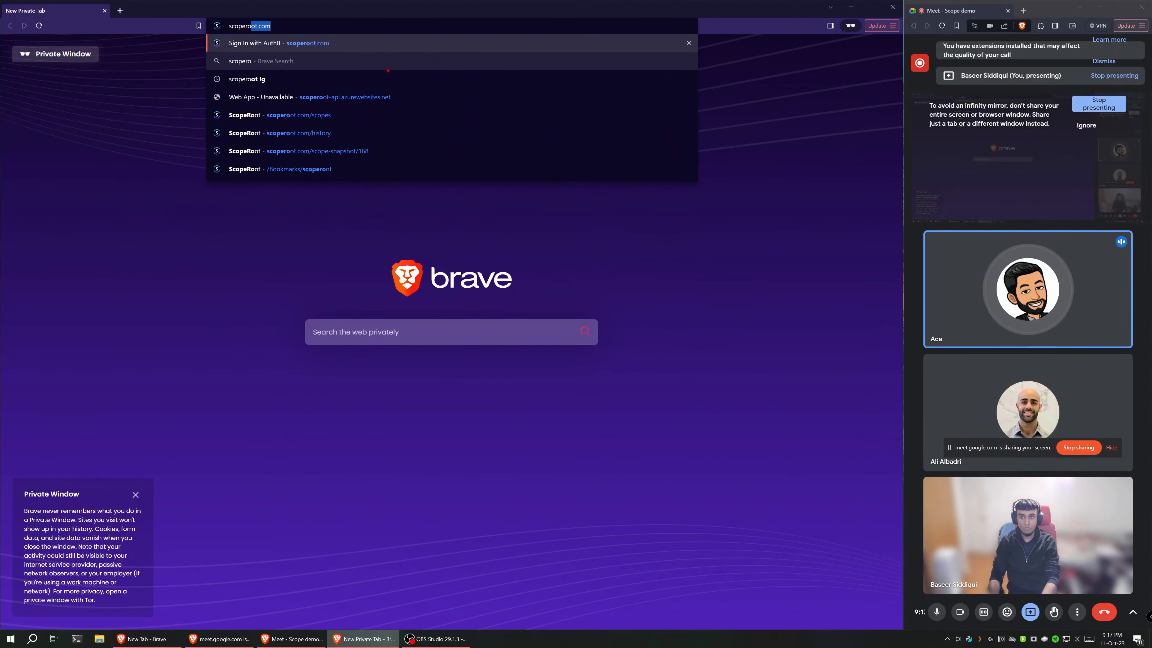
pyautogui.write('ot')
pyautogui.press('Return')
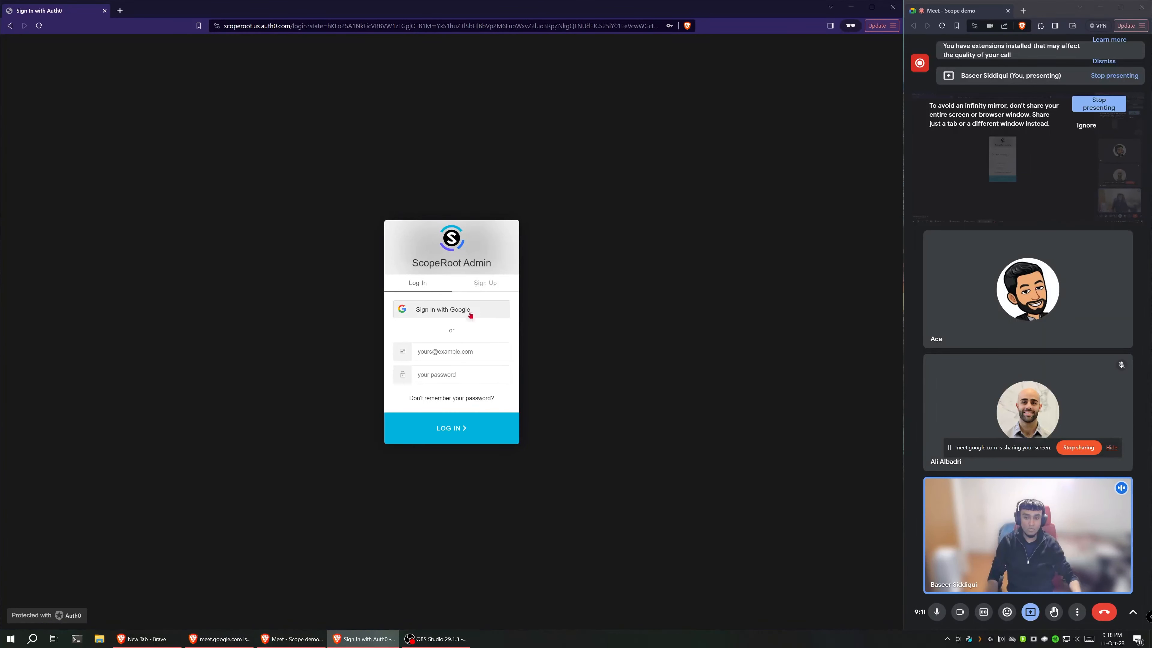
# Step: Sign up for a new ScopeRoot Admin account with the test e-mail address and the account password
pyautogui.click(455, 353)
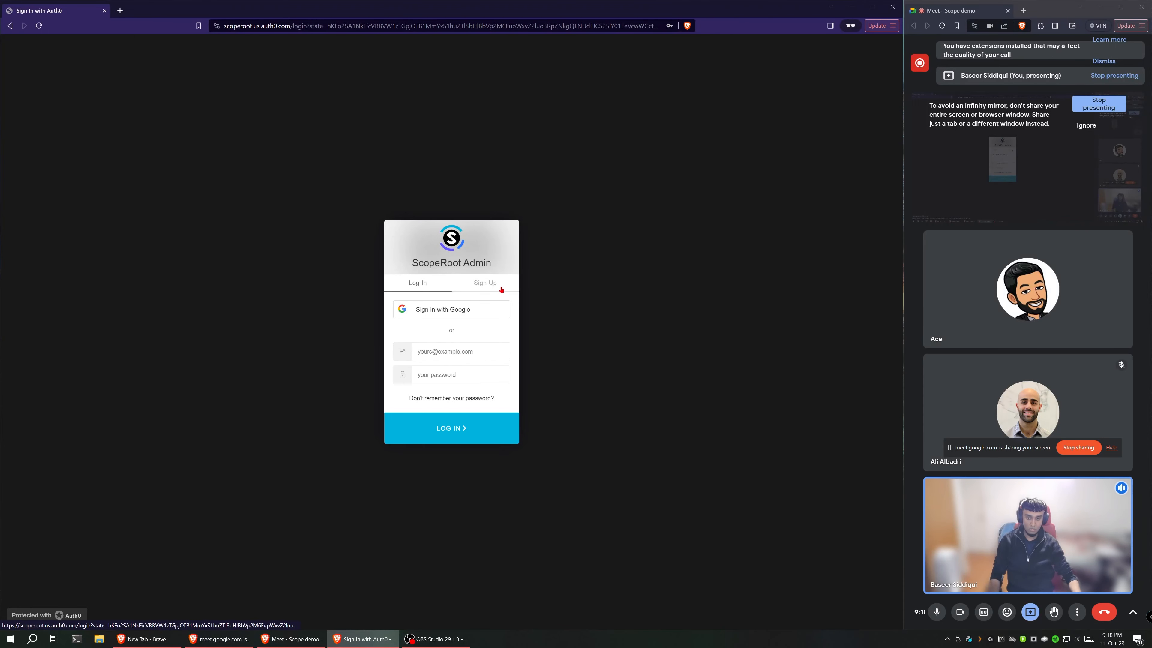
pyautogui.click(486, 284)
pyautogui.click(467, 347)
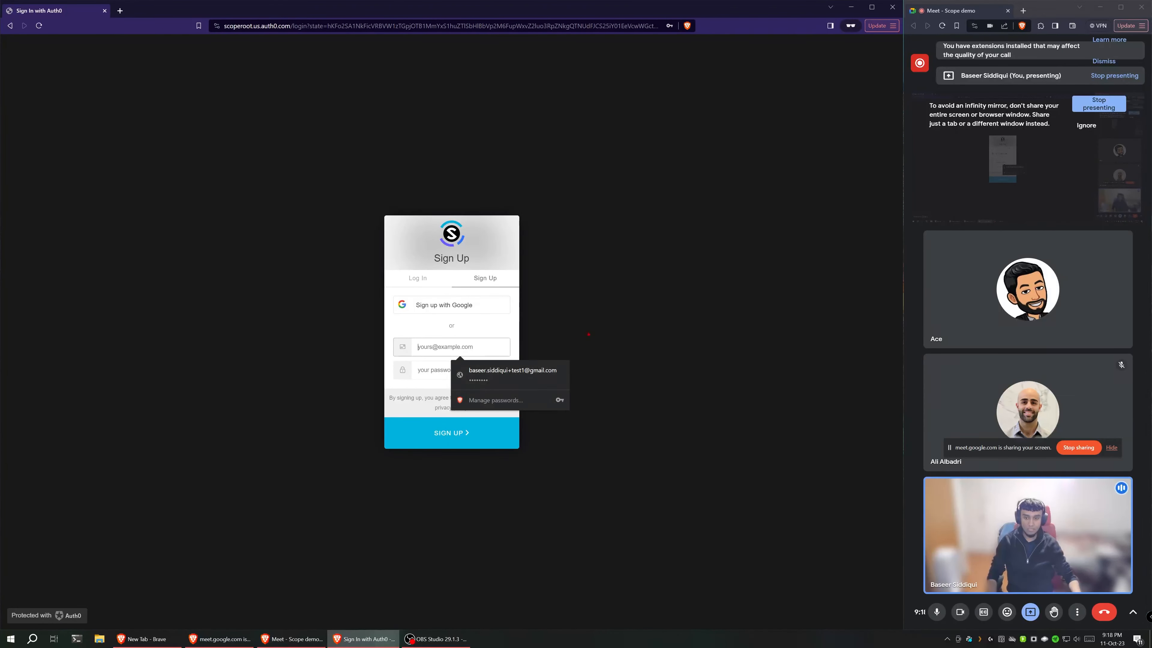
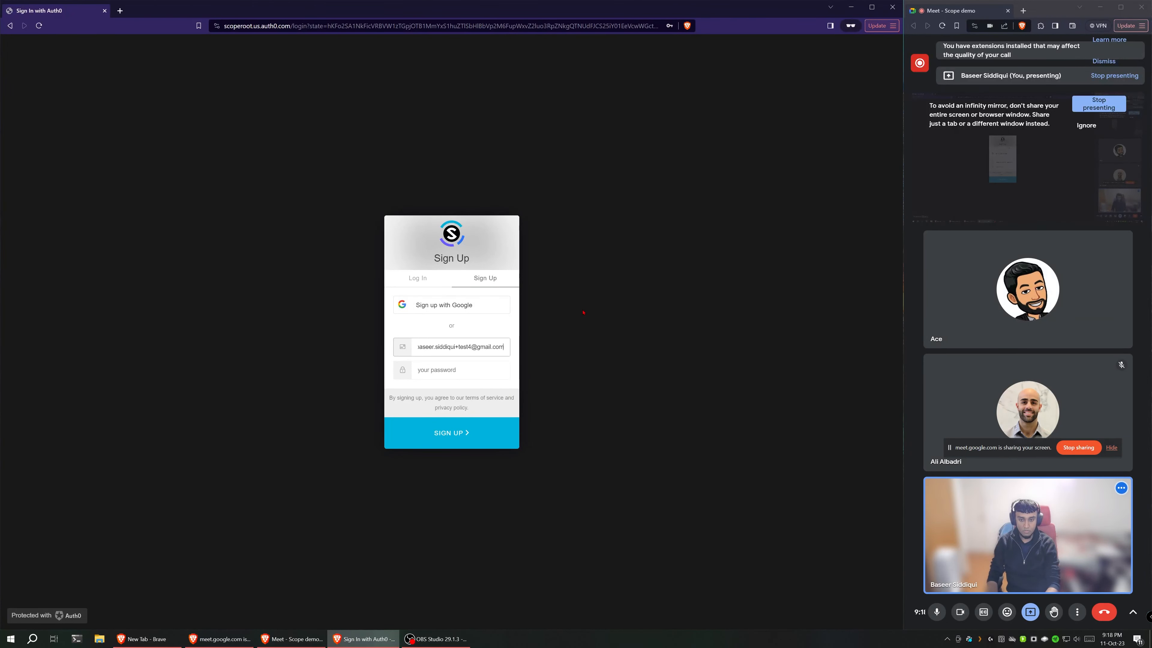
pyautogui.press('Tab')
pyautogui.write('••••••••')
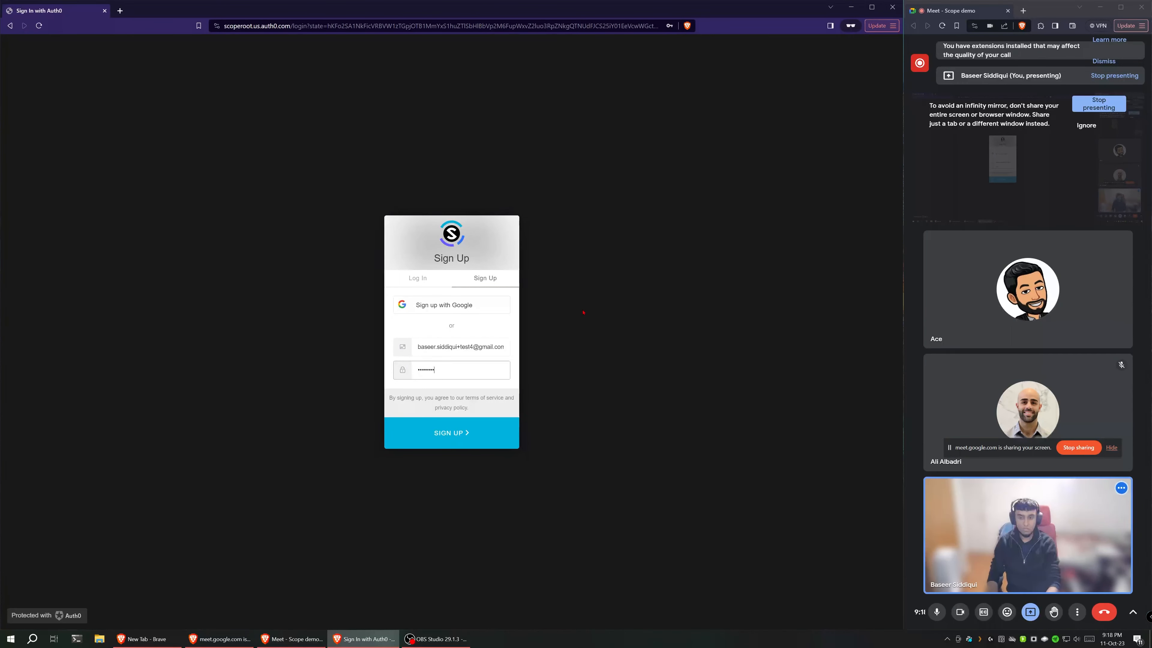
pyautogui.click(426, 433)
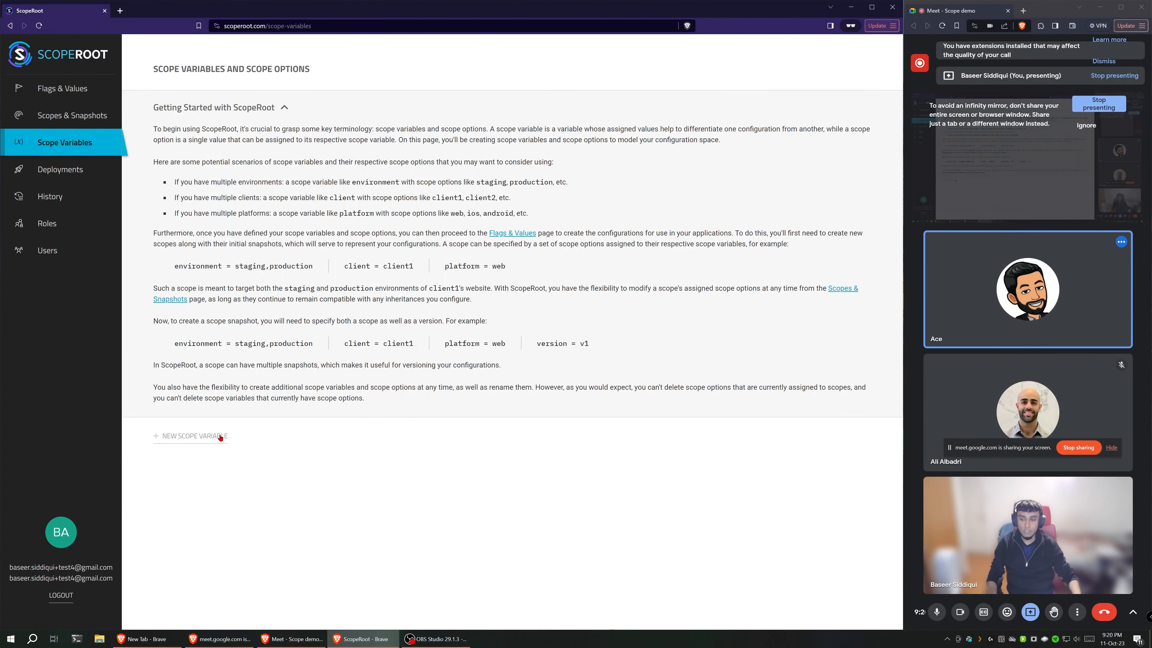
# Step: Create a scope variable named environment with the scope options test and production
pyautogui.click(220, 437)
pyautogui.write('environment')
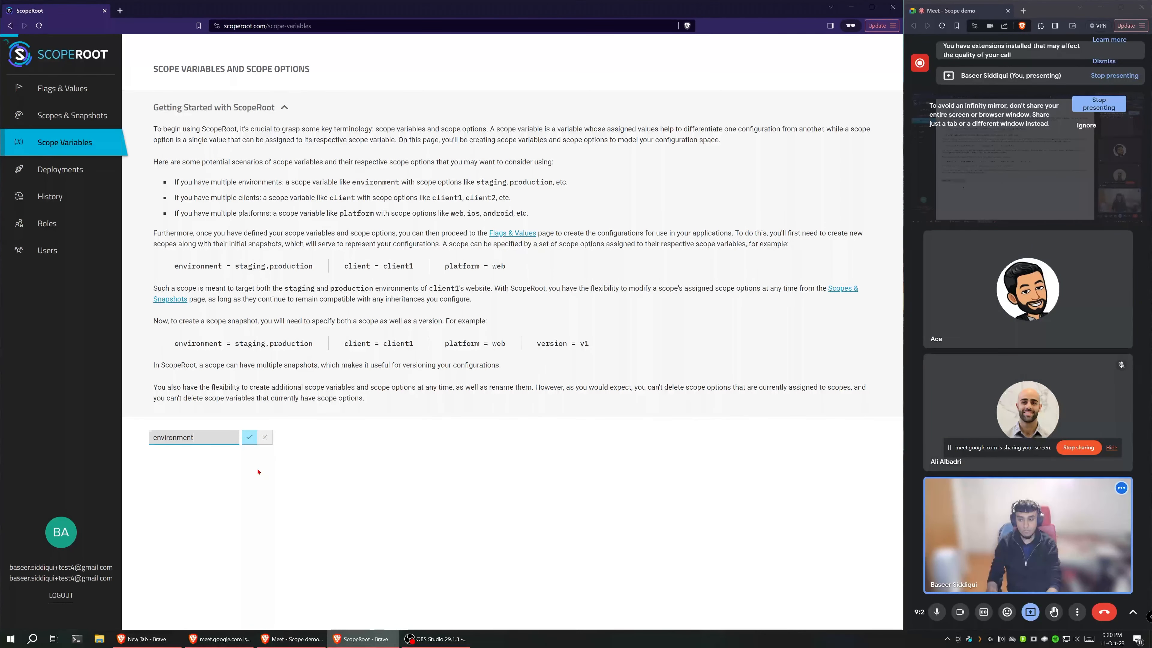
pyautogui.press('Return')
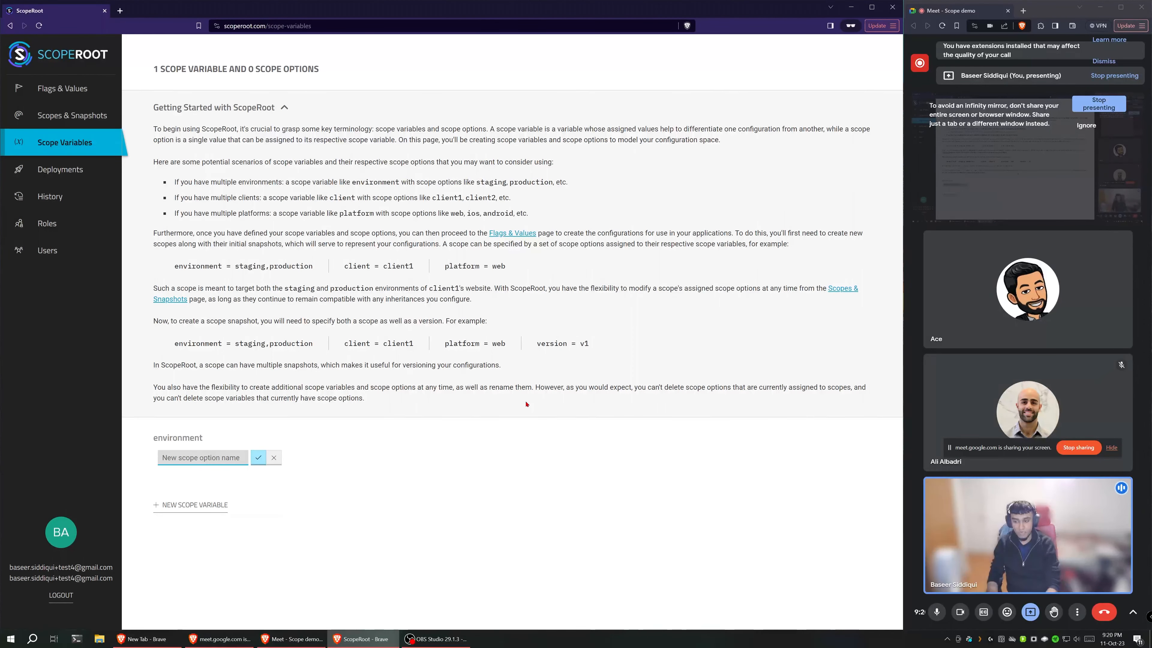
pyautogui.write('test')
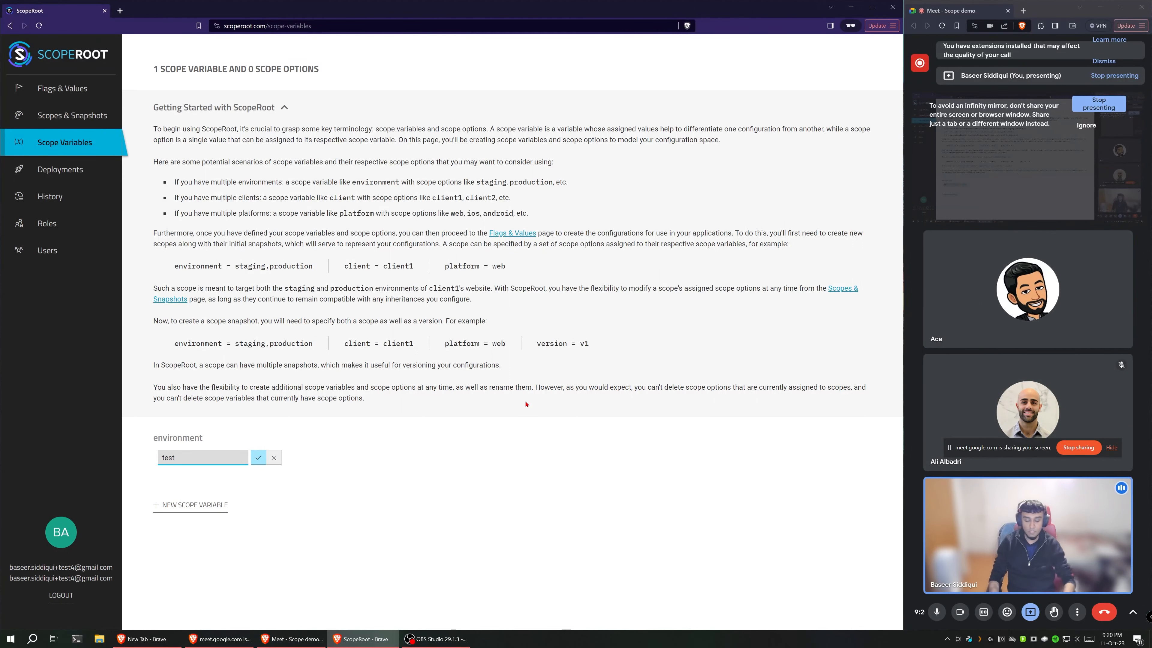
pyautogui.press('Return')
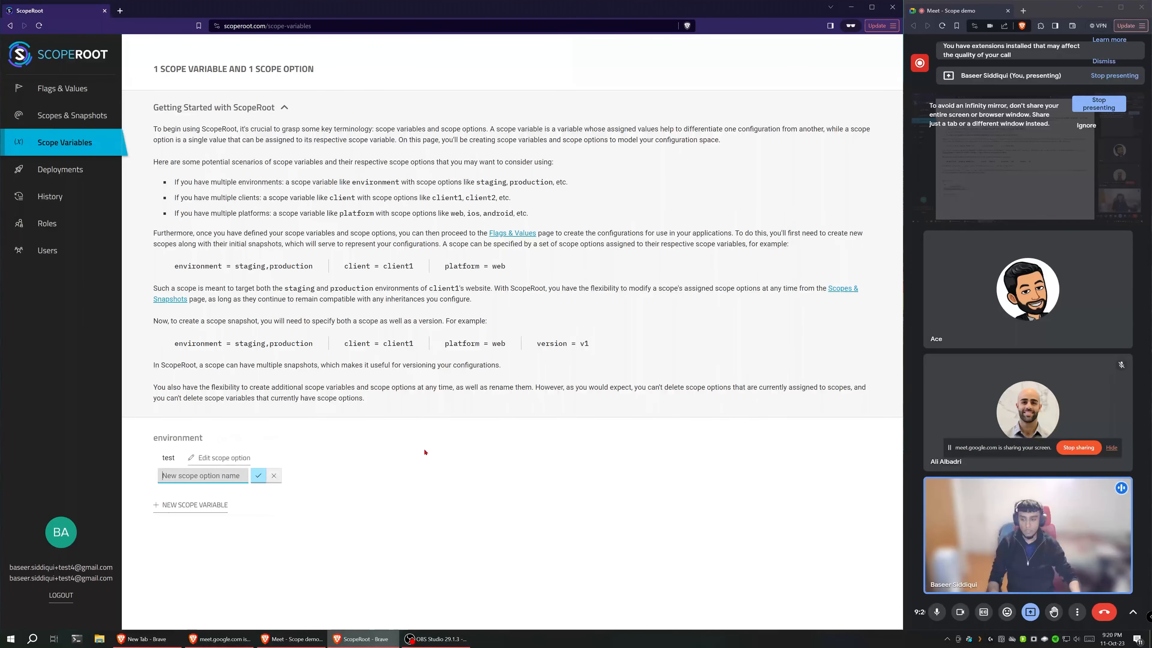
pyautogui.write('production')
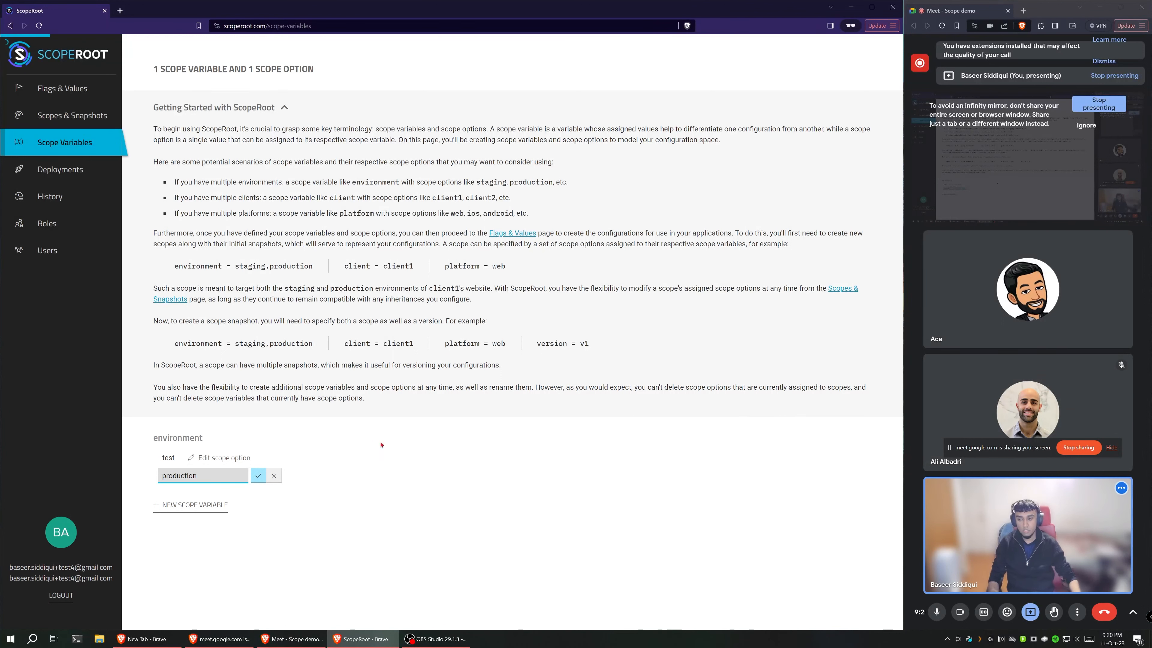
pyautogui.press('Return')
# Step: Create a second scope variable named states and give it the scope option New York
pyautogui.click(177, 525)
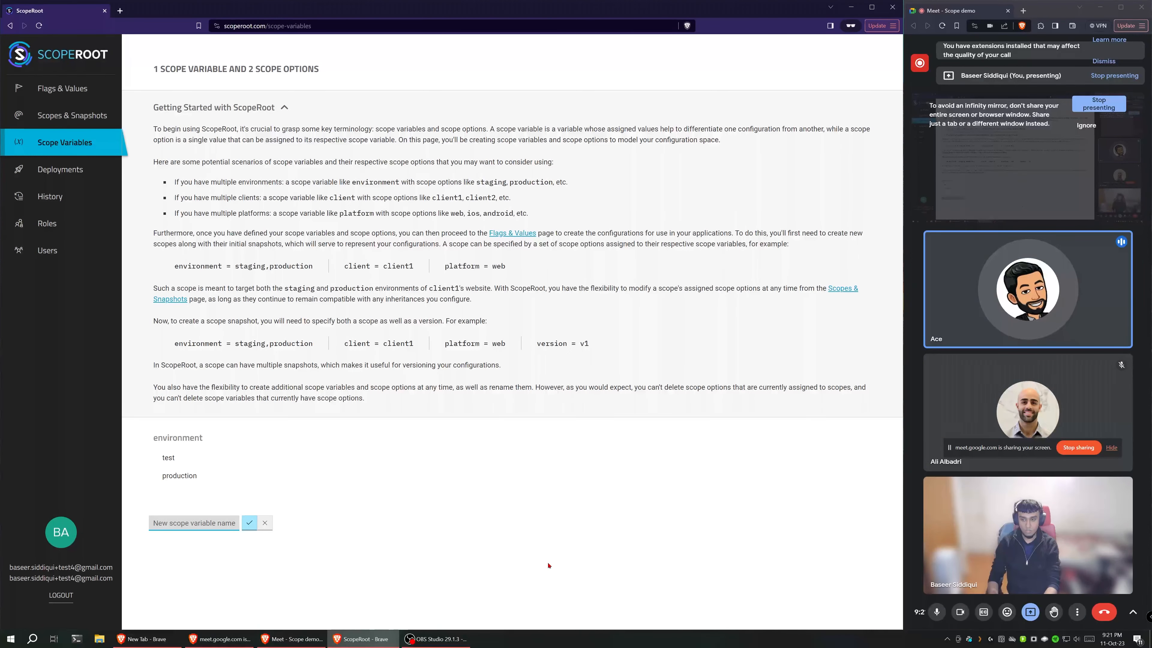
pyautogui.write('states')
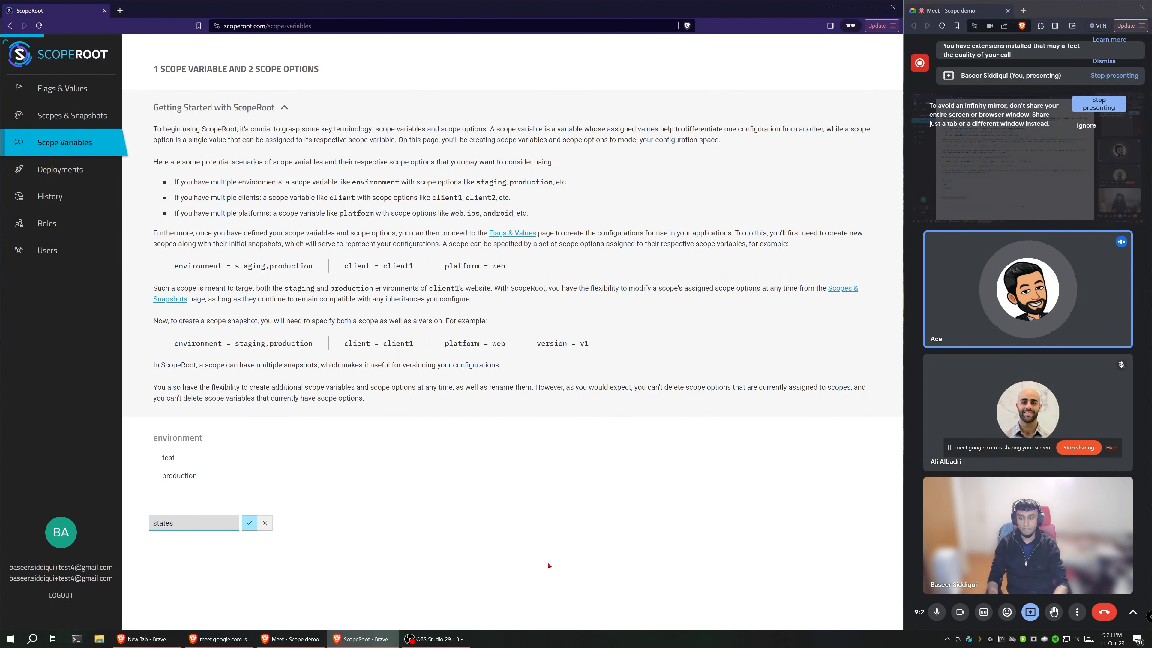
pyautogui.press('Return')
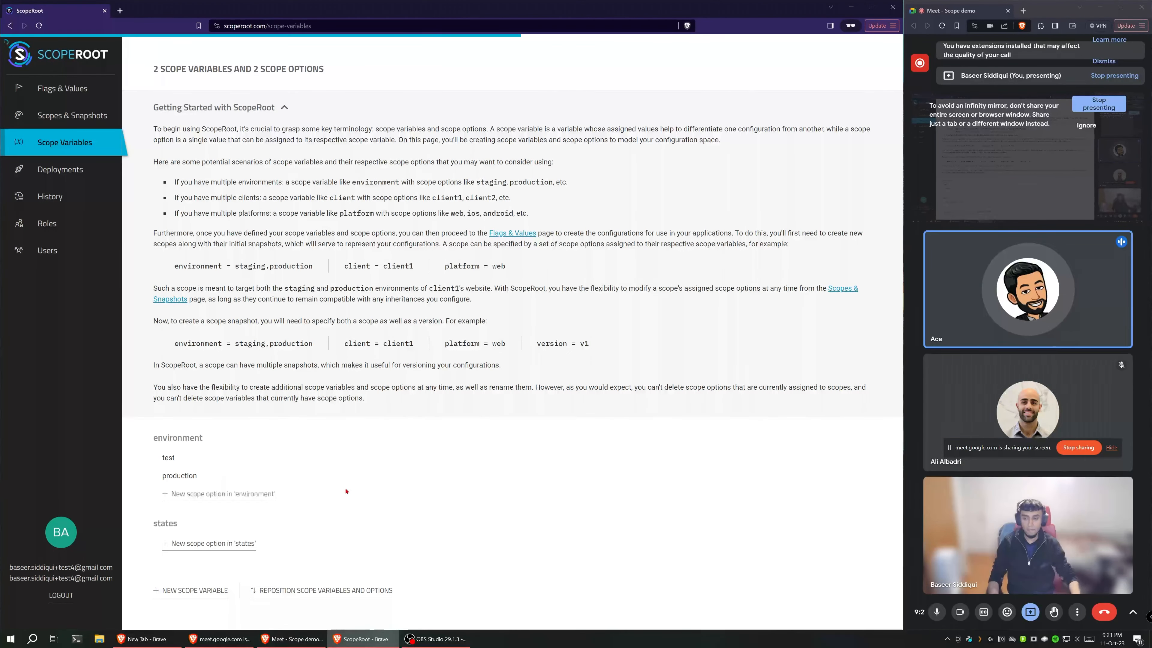
pyautogui.click(200, 543)
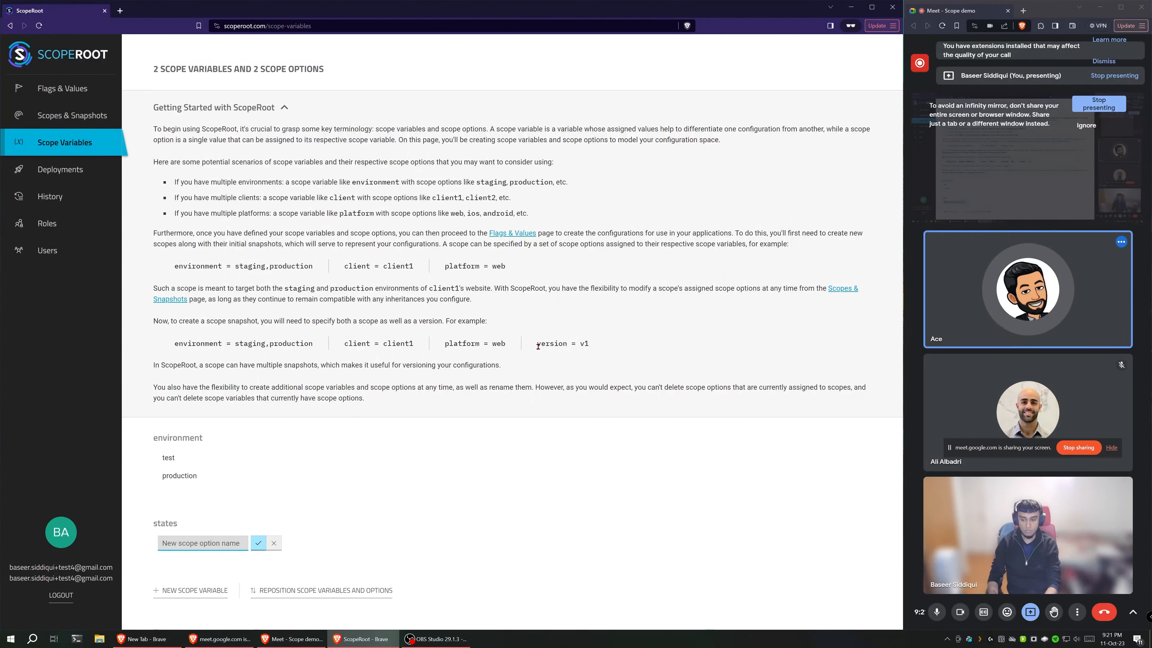
pyautogui.write('New Y')
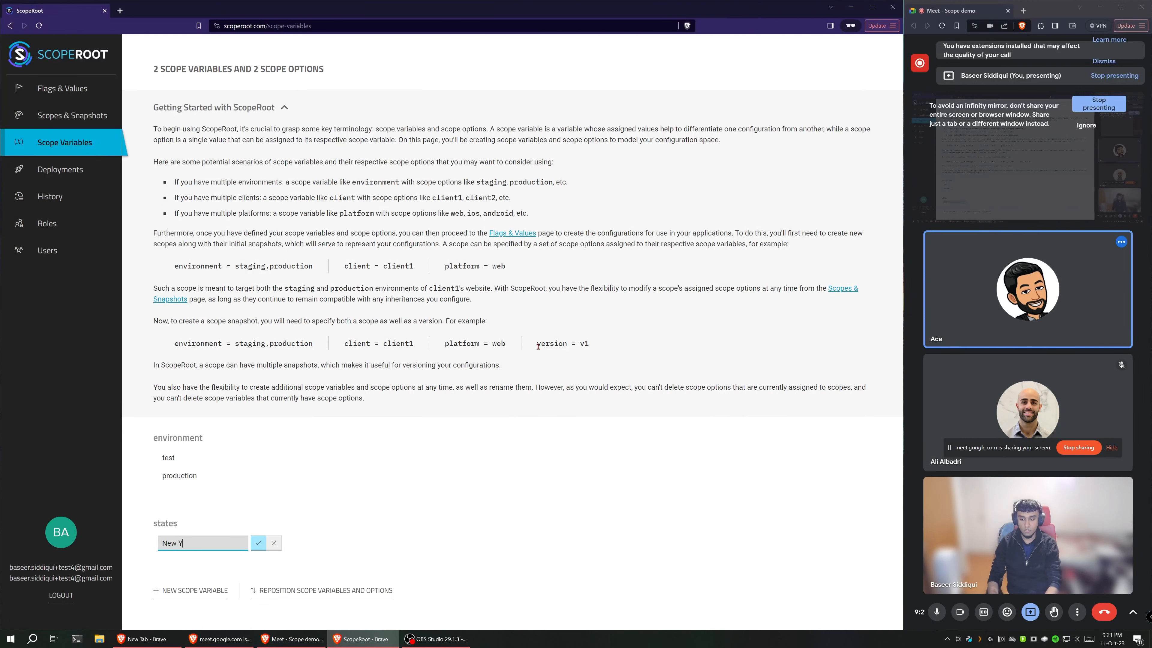
pyautogui.write('ork')
pyautogui.press('Return')
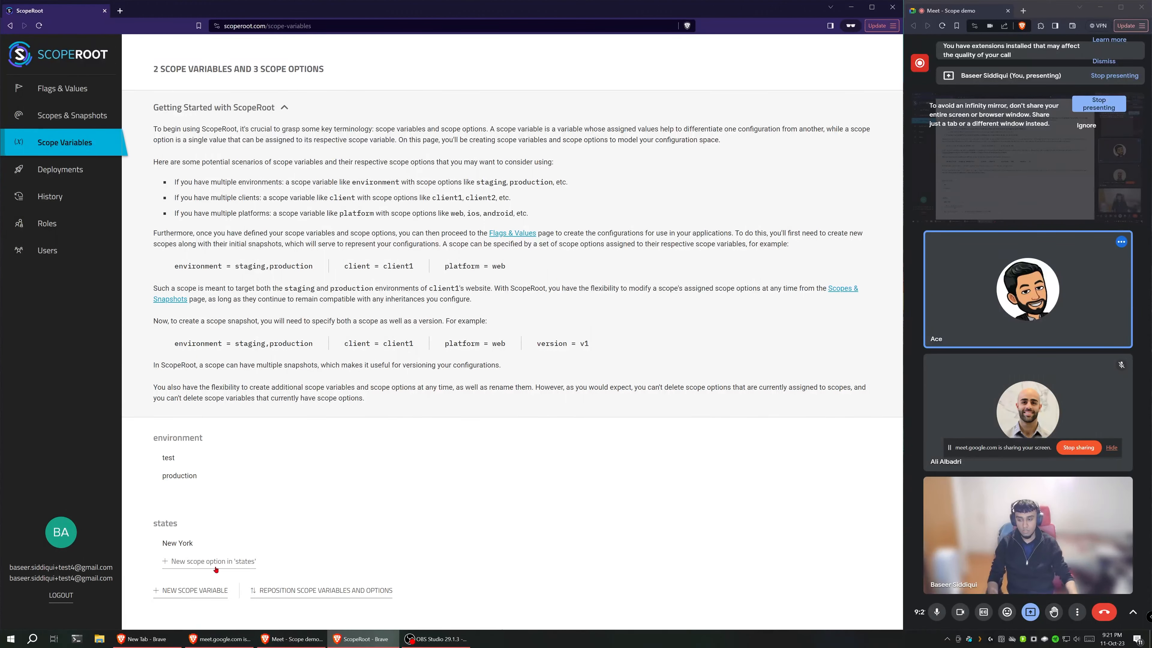
# Step: Add the scope options Colorado and Wyoming to the states variable
pyautogui.click(216, 567)
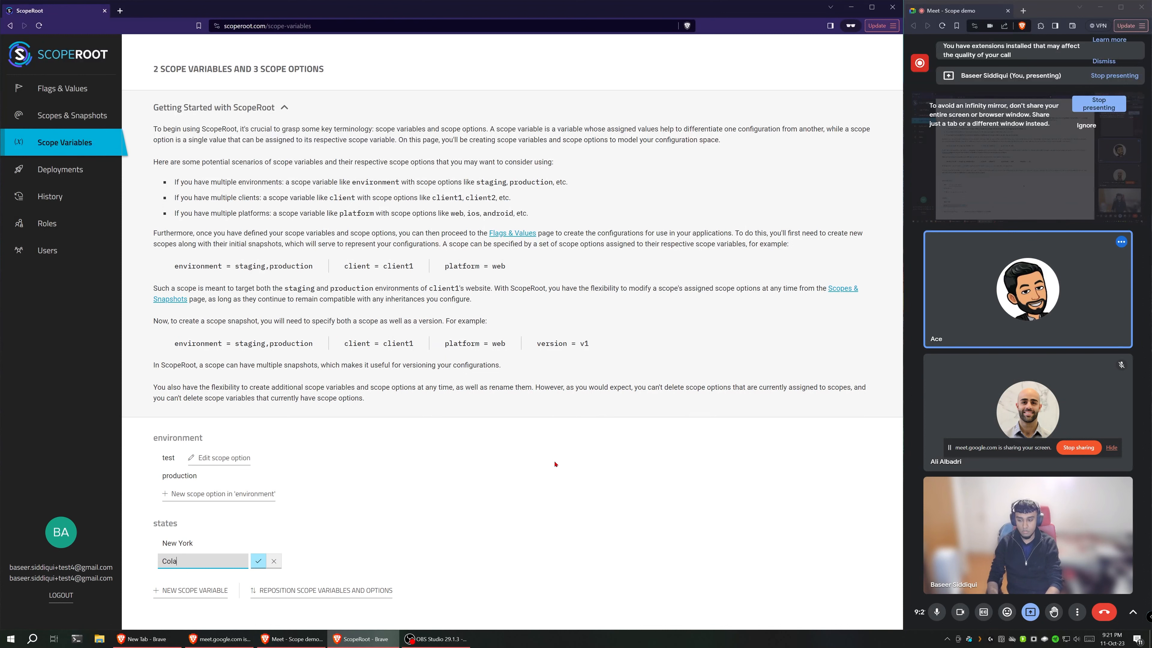
pyautogui.write('Colorado')
pyautogui.press('Return')
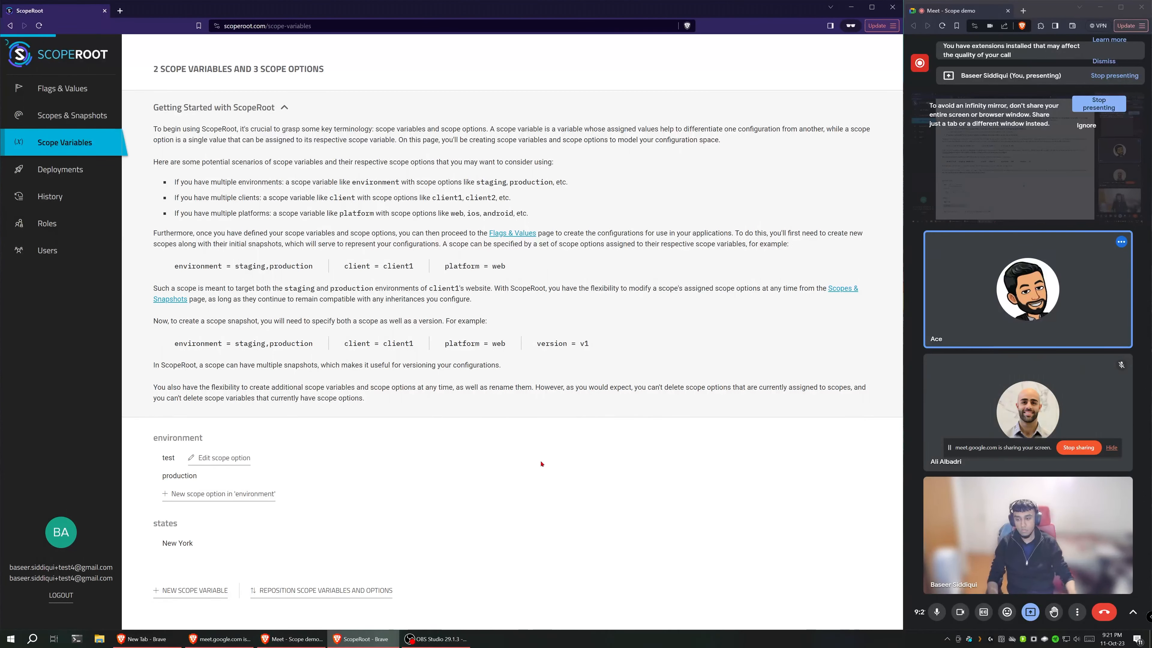
pyautogui.scroll(-1, 367, 507)
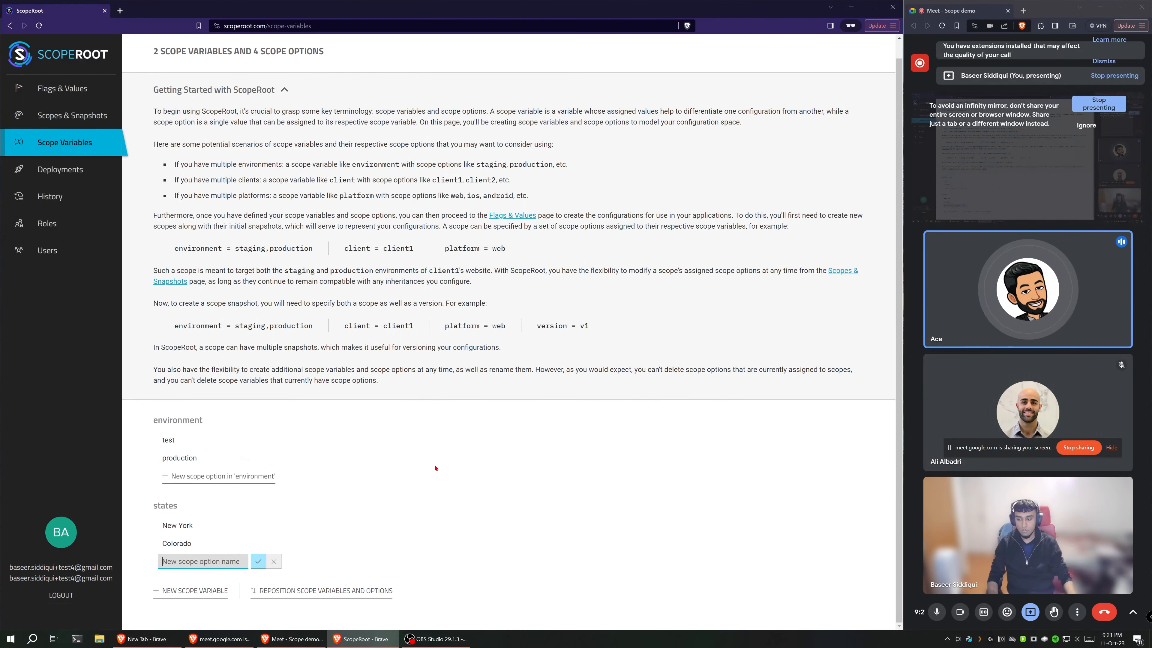
pyautogui.write('Wyoming')
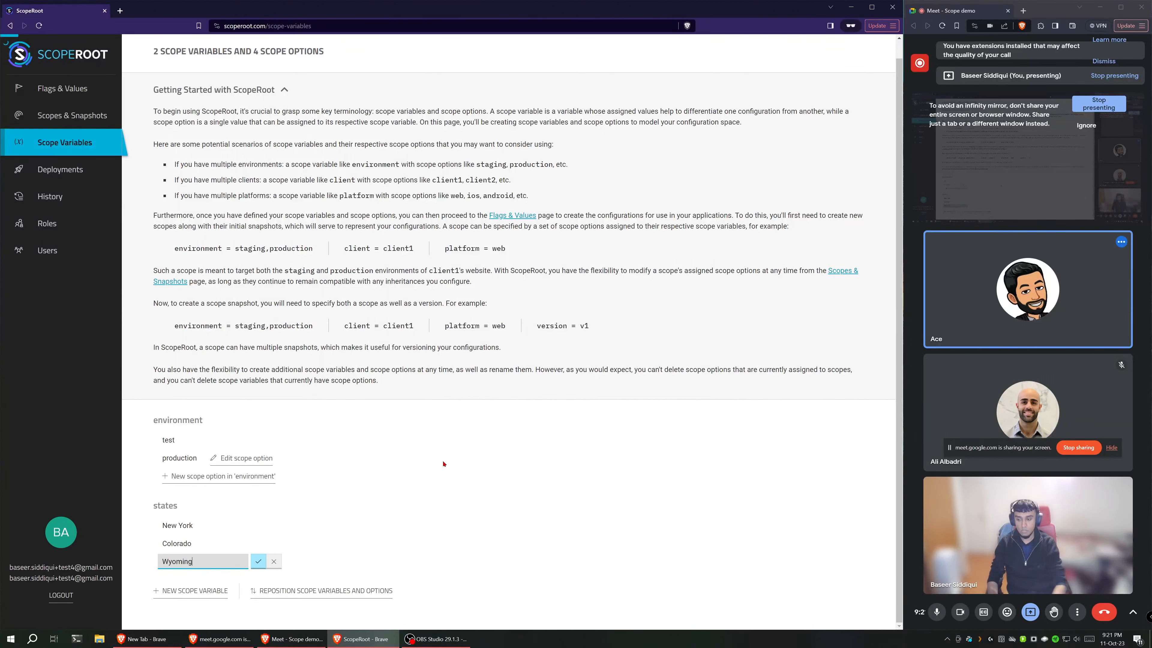
pyautogui.press('Return')
pyautogui.scroll(-1, 210, 590)
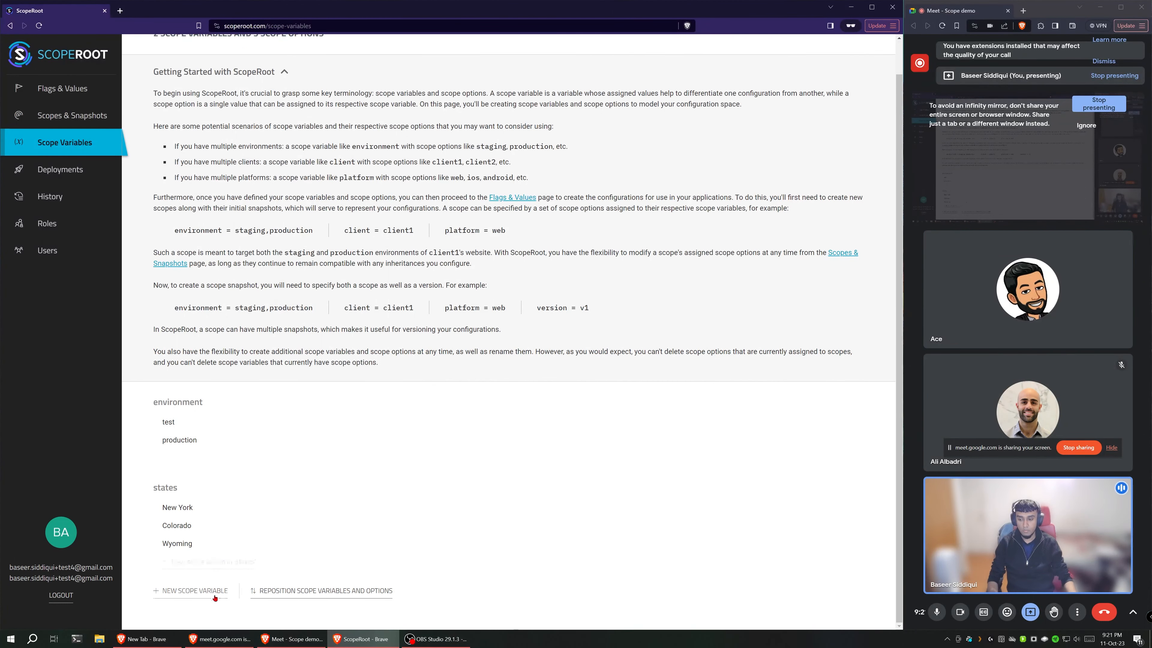
pyautogui.click(195, 590)
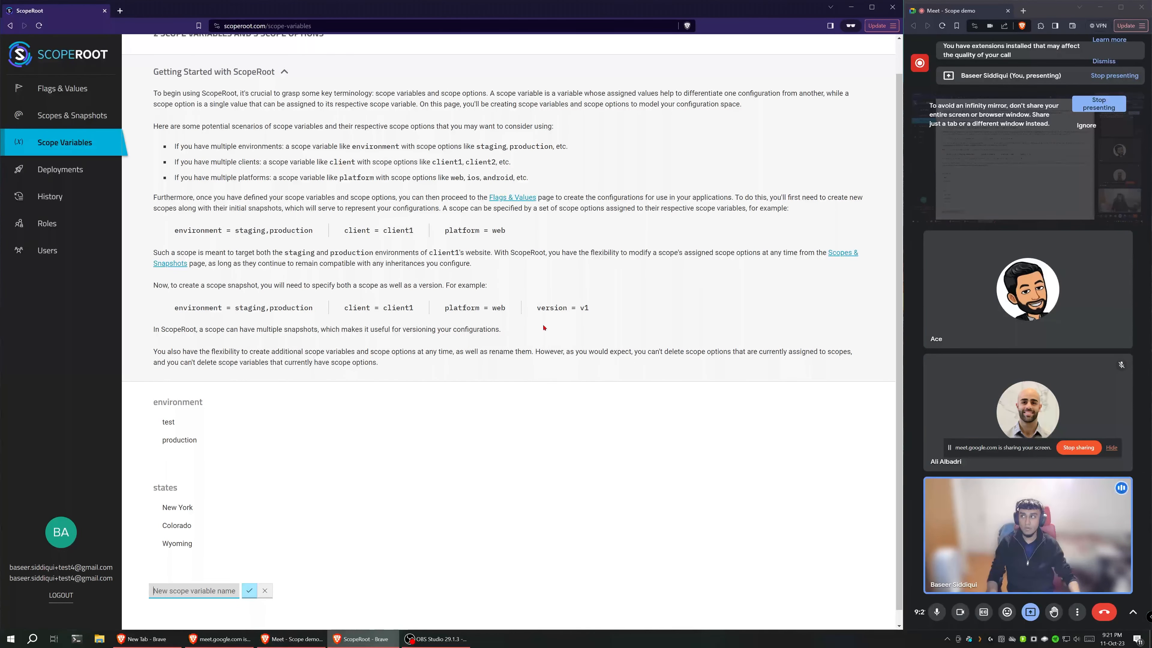
pyautogui.write('db_')
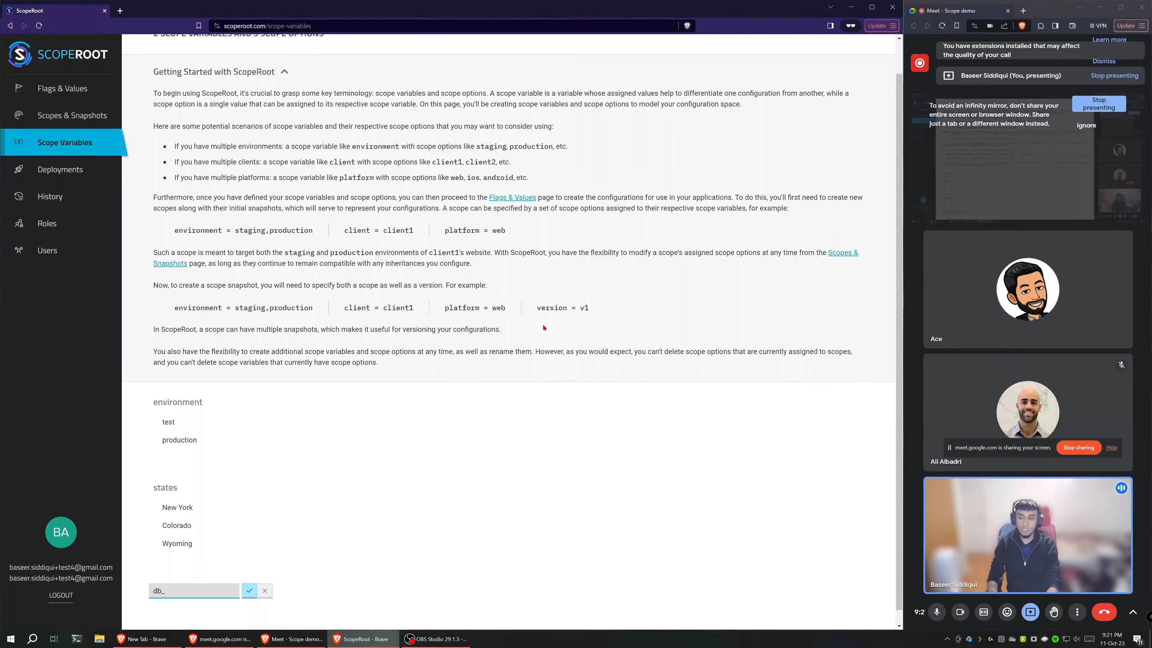
pyautogui.press('BackSpace')
pyautogui.press('BackSpace')
pyautogui.press('BackSpace')
pyautogui.press('BackSpace')
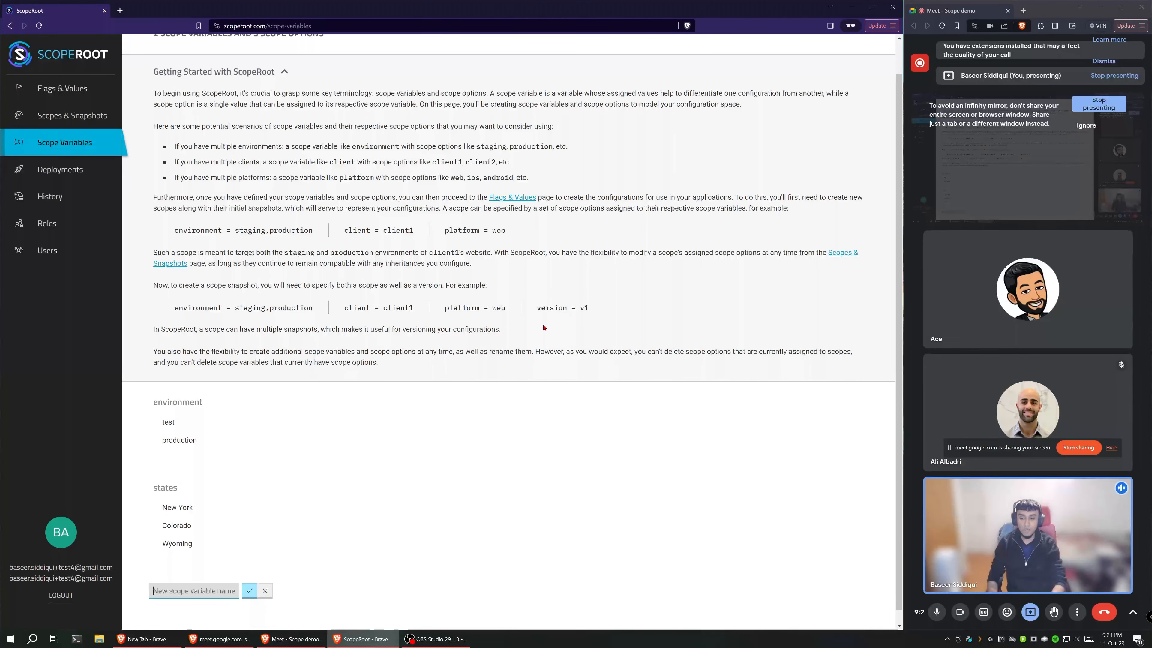
pyautogui.click(267, 591)
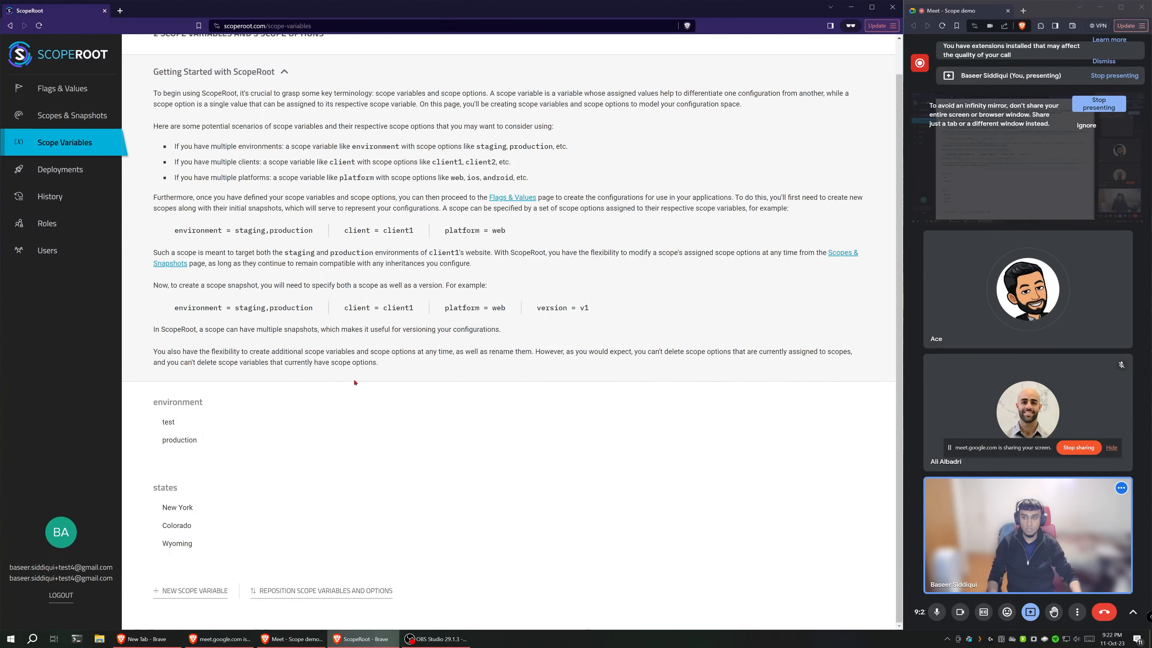
# Step: Collapse the getting-started guide, reposition Colorado as the 1st scope option of the states variable and save the new positions
pyautogui.click(201, 76)
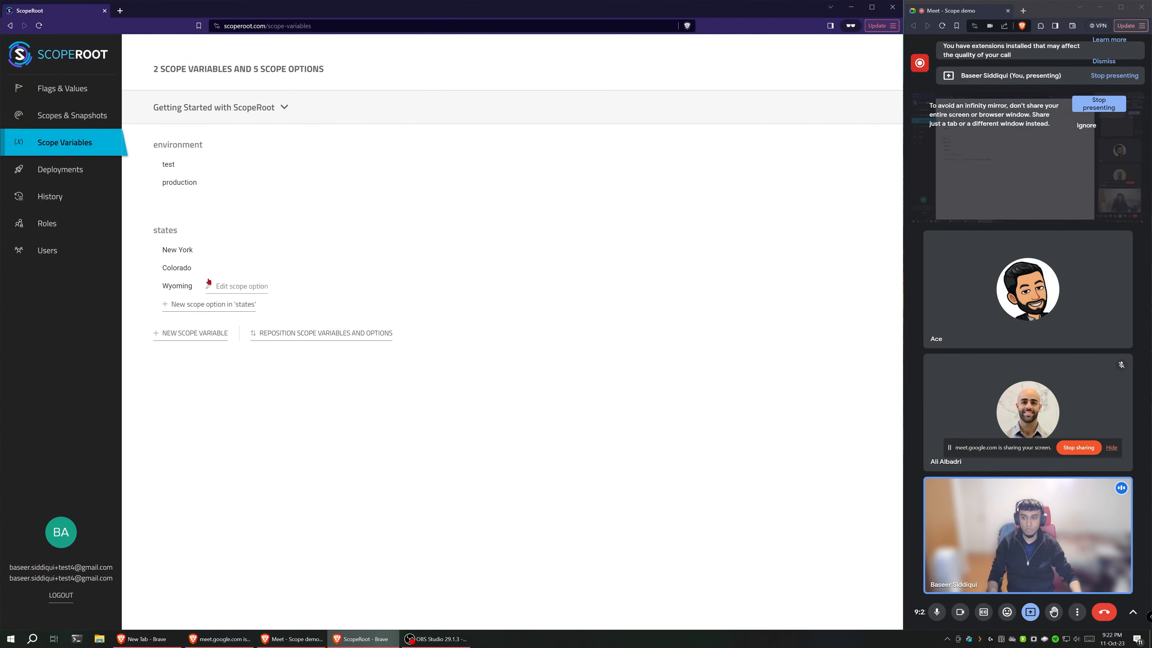
pyautogui.click(339, 335)
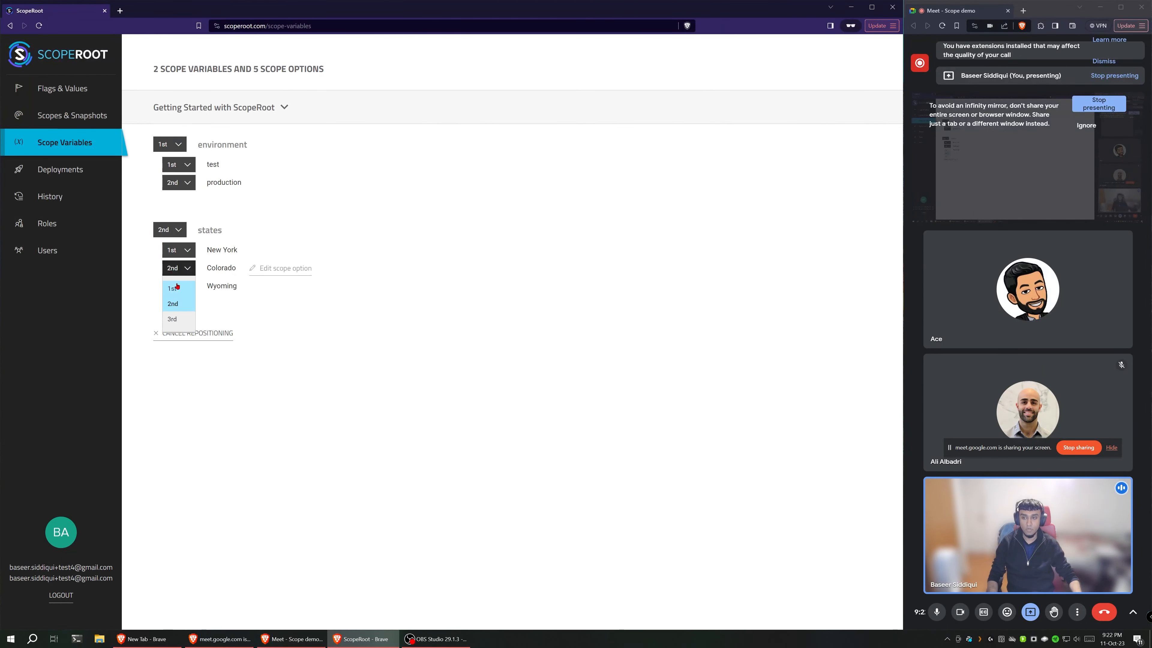
pyautogui.click(175, 288)
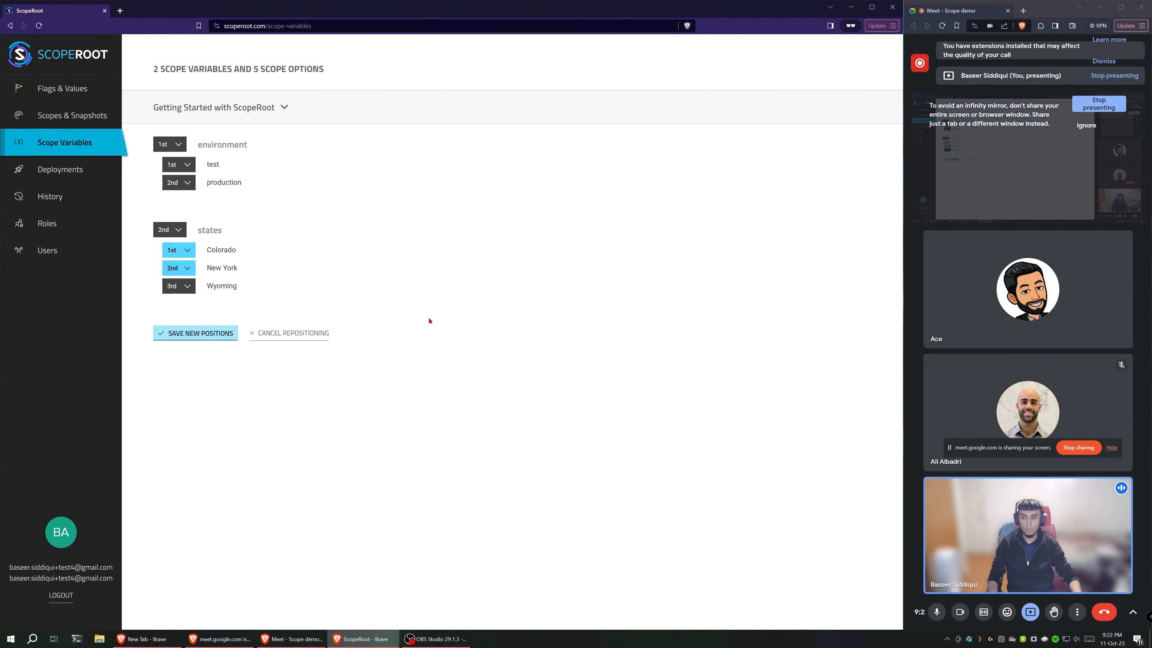
pyautogui.click(212, 333)
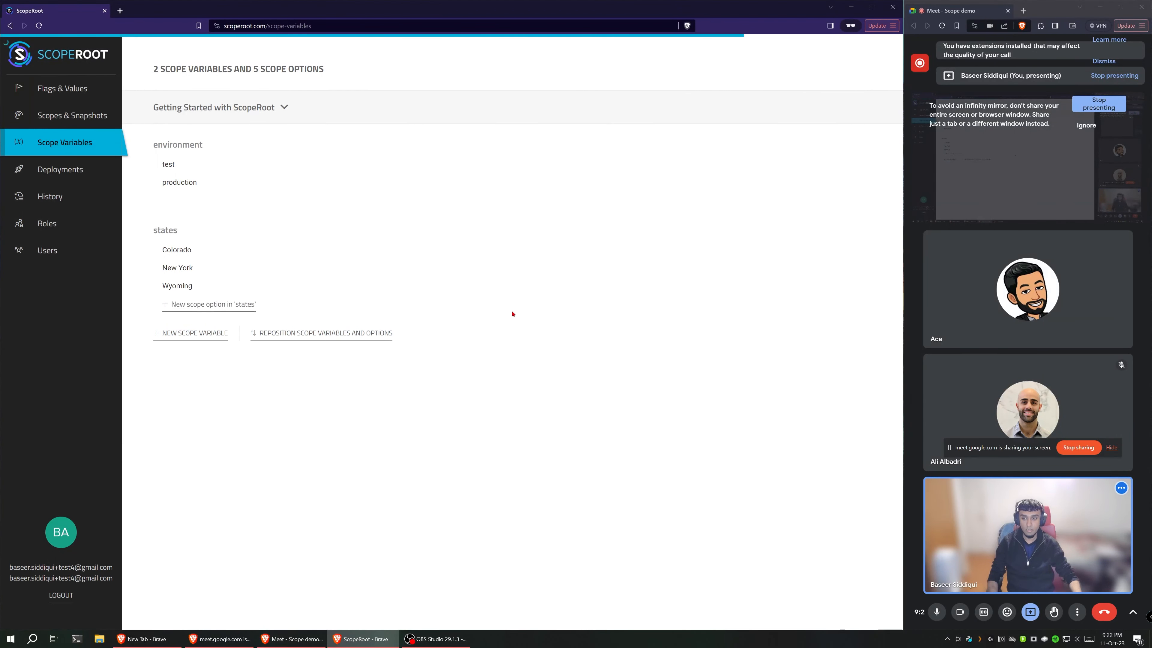
# Step: Reposition New York back to 1st among the scope options of the states variable and save the new positions
pyautogui.click(303, 334)
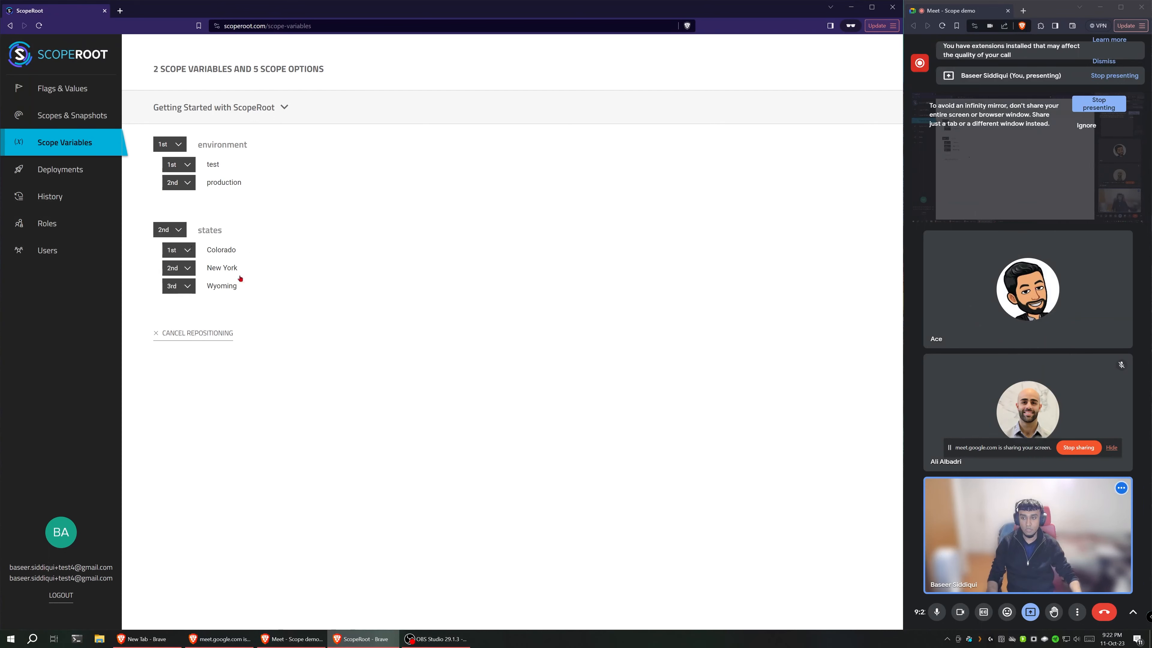
pyautogui.click(179, 268)
pyautogui.click(174, 288)
pyautogui.click(193, 333)
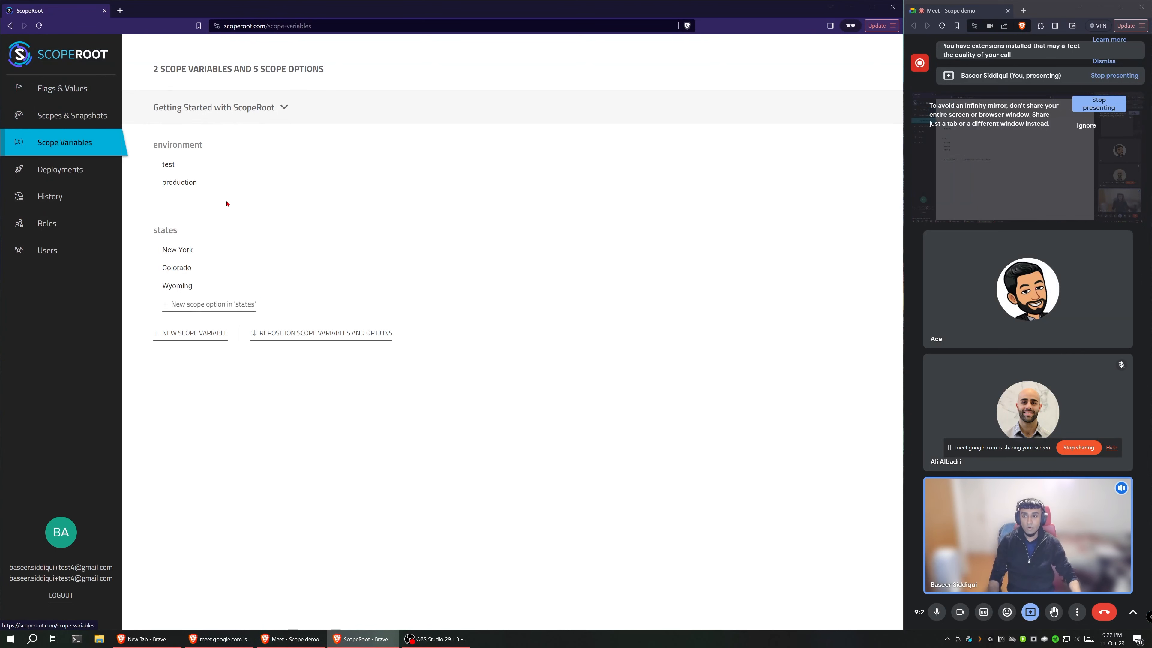
# Step: Set up a new scope snapshot in Flags & Values with All selected for both environment and states
pyautogui.click(64, 94)
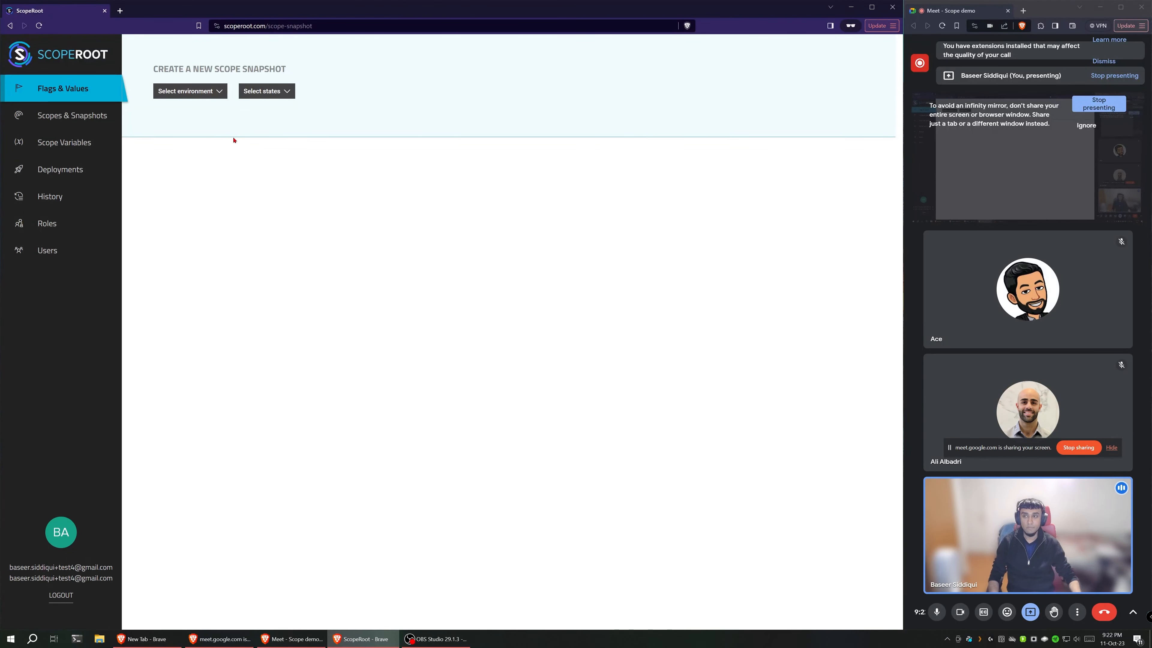
pyautogui.click(203, 91)
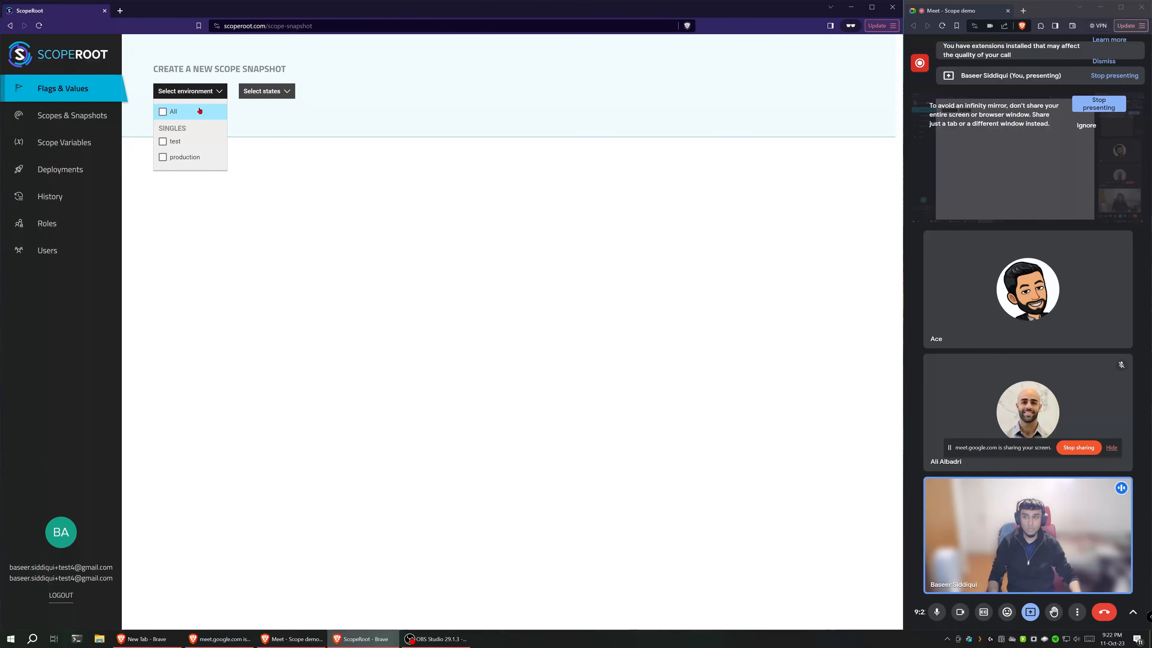
pyautogui.click(199, 111)
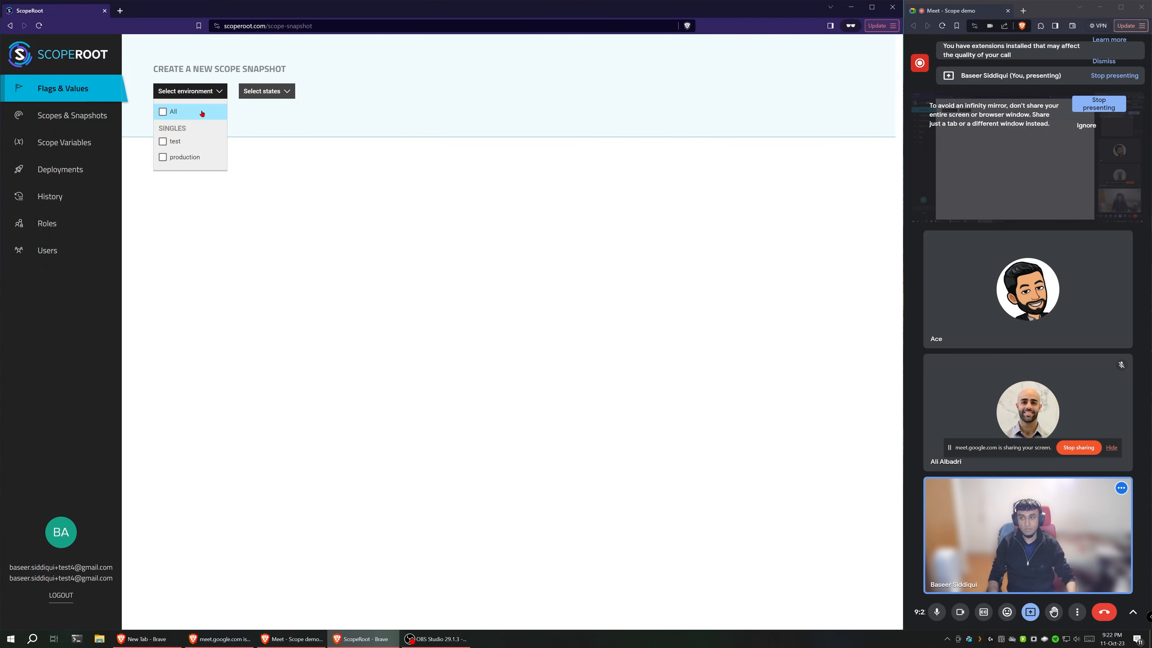
pyautogui.click(202, 114)
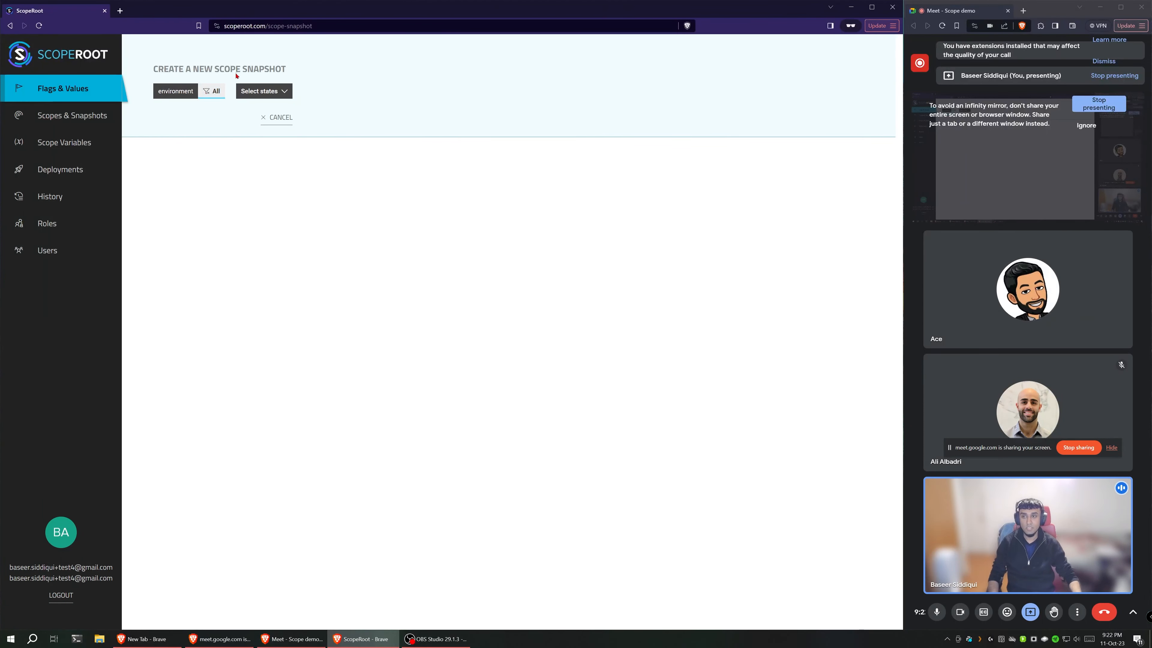
pyautogui.moveTo(267, 96)
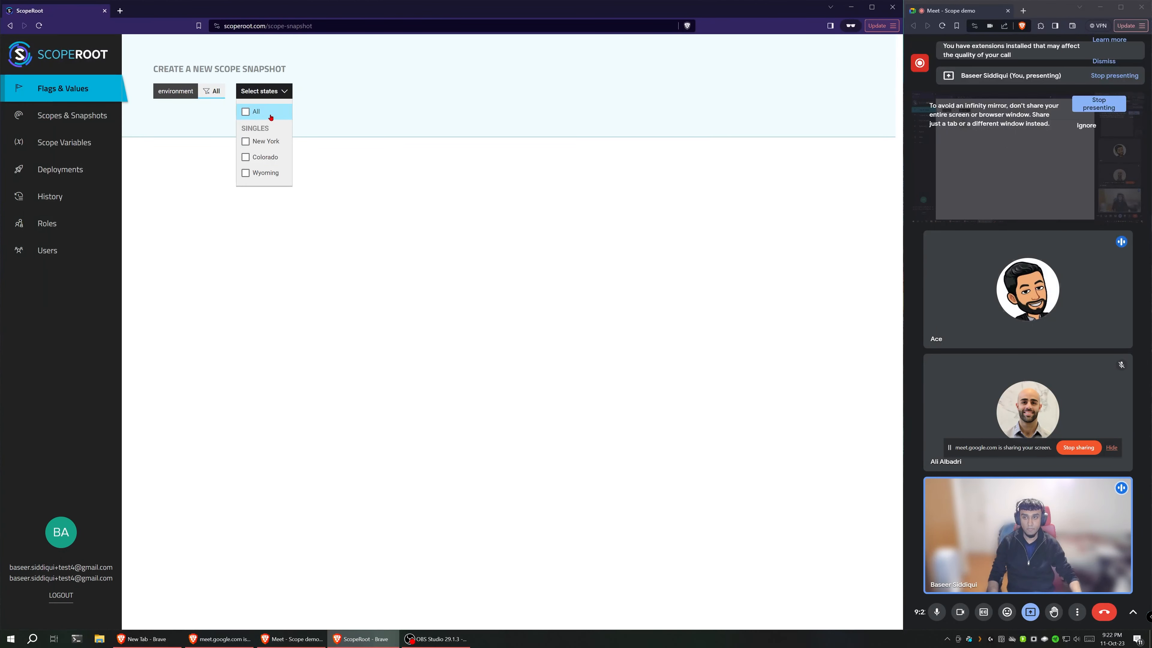
pyautogui.click(270, 117)
pyautogui.write('ddddddddddddddddddddd')
pyautogui.hotkey('ctrl', 'a')
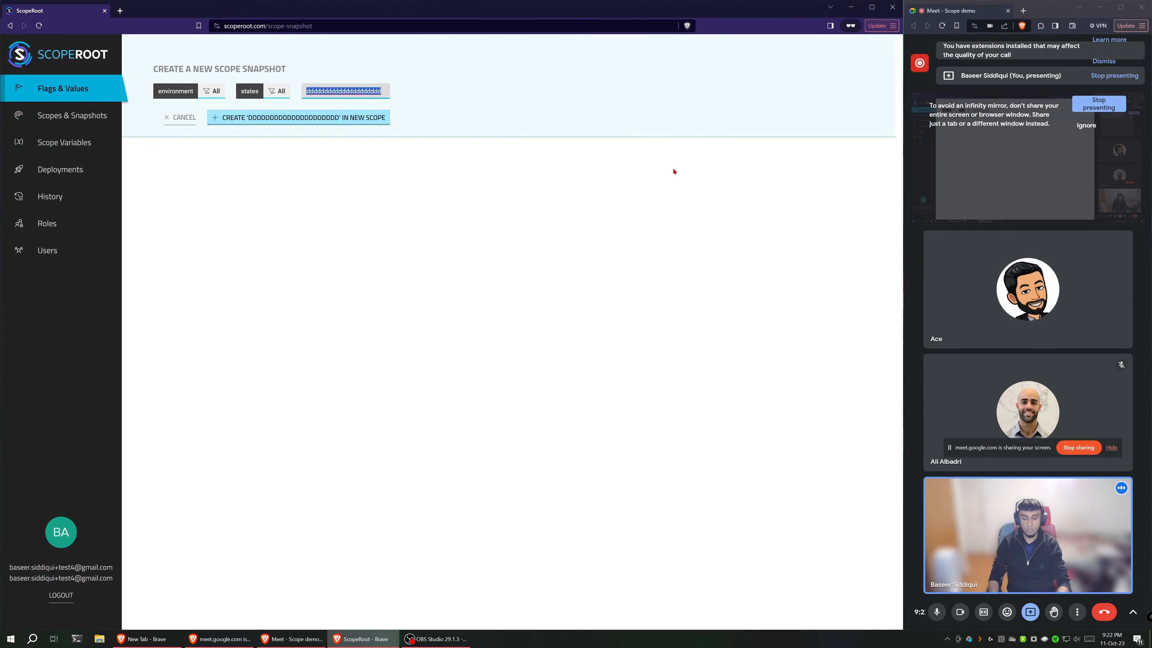
pyautogui.press('BackSpace')
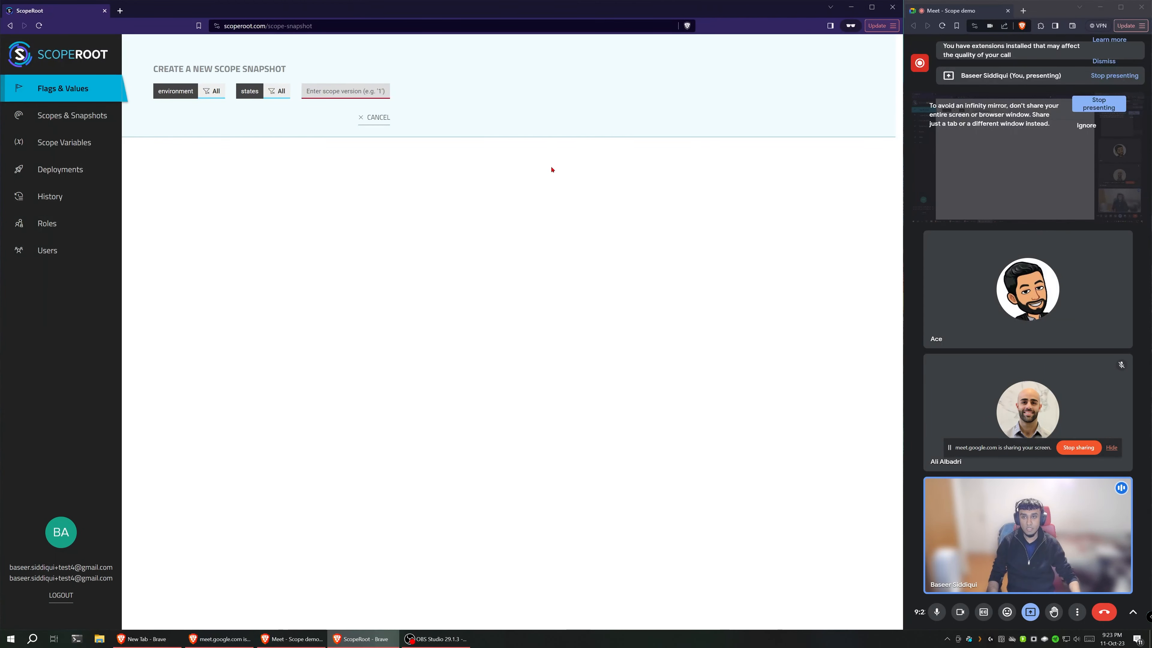
# Step: Create the snapshot with scope version 1 in the new scope and open it
pyautogui.write('1`')
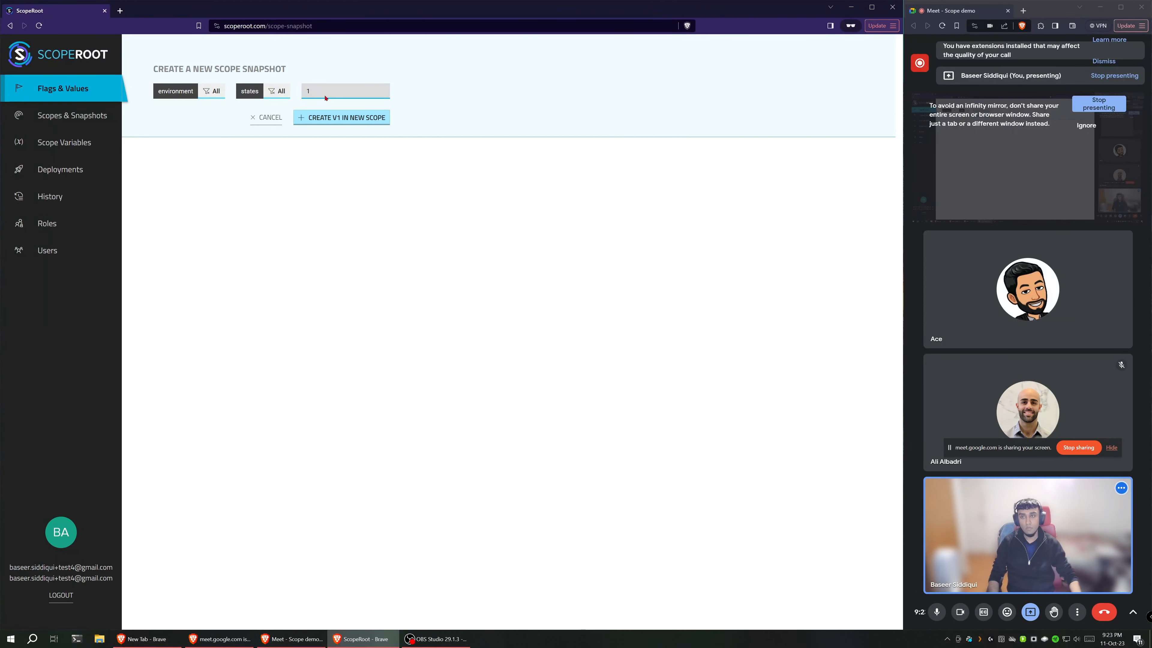
pyautogui.press('BackSpace')
pyautogui.click(344, 120)
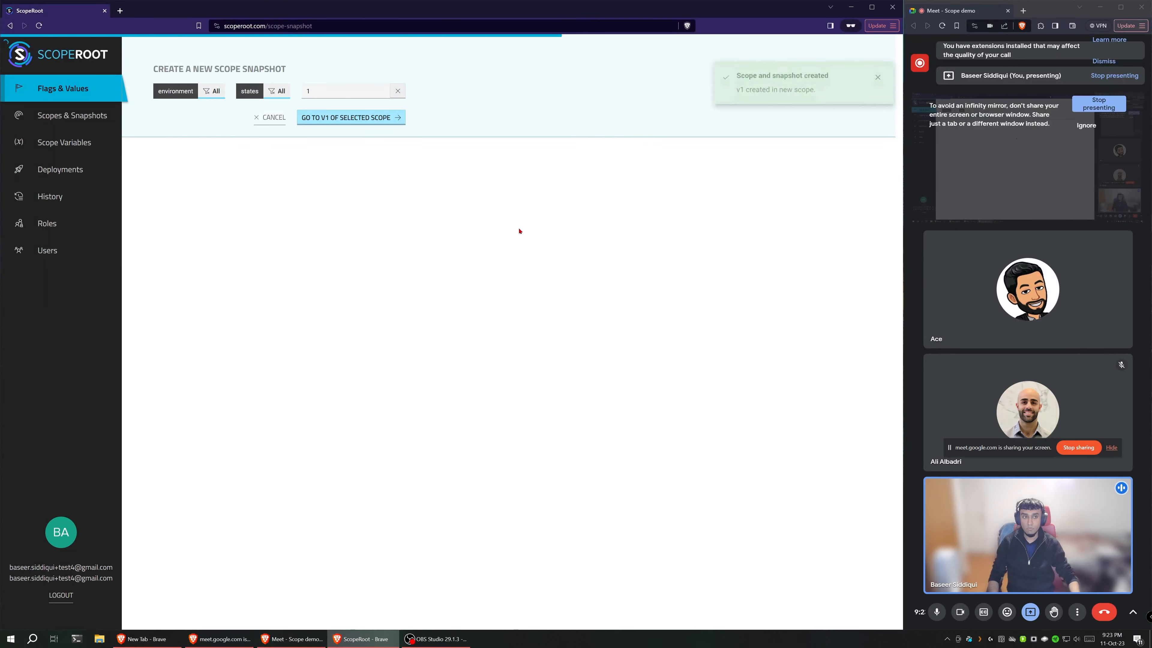
pyautogui.click(355, 123)
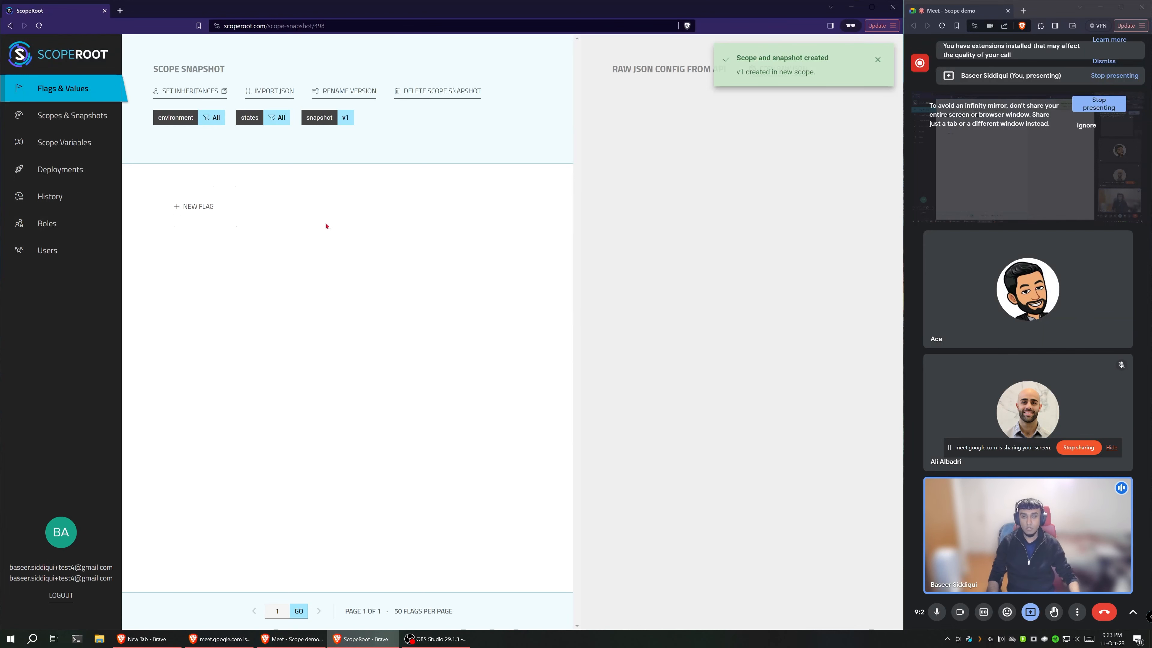
# Step: Start a new flag named database in the v1 snapshot and set its type to Object
pyautogui.click(211, 209)
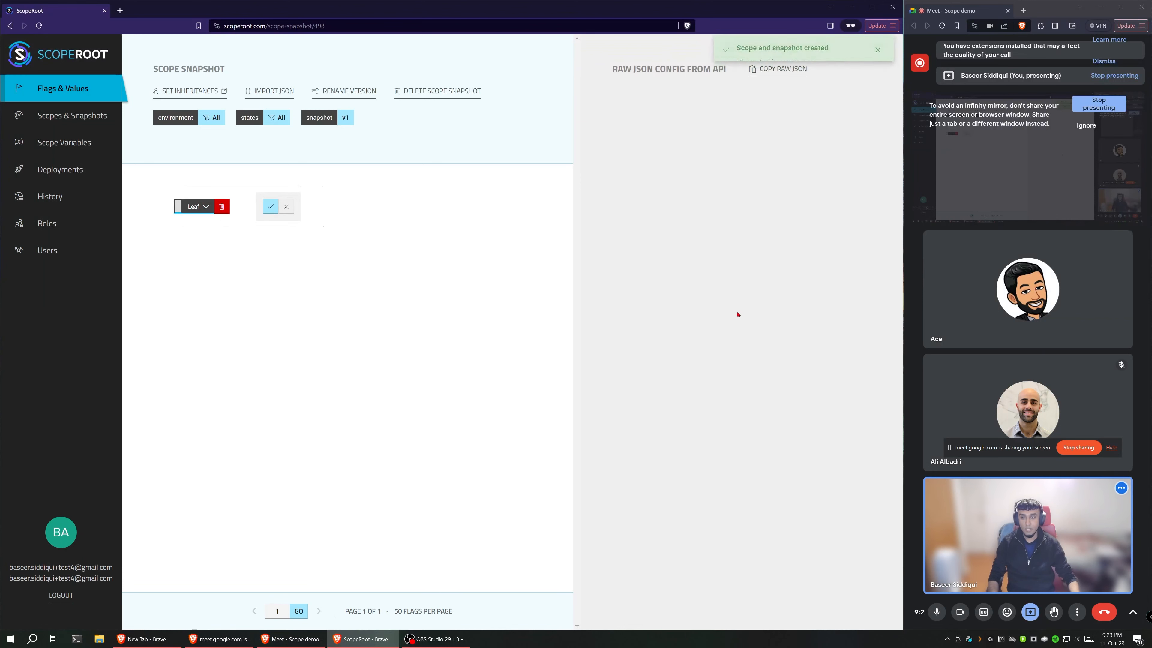
pyautogui.write('db_host')
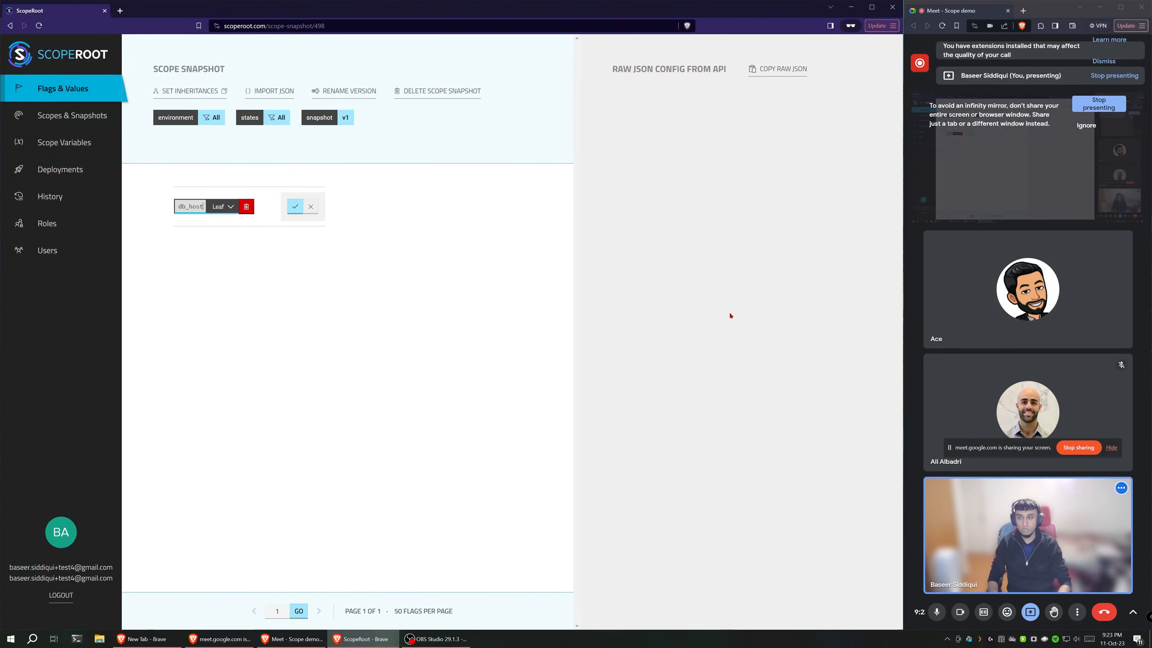
pyautogui.hotkey('ctrl', 'a')
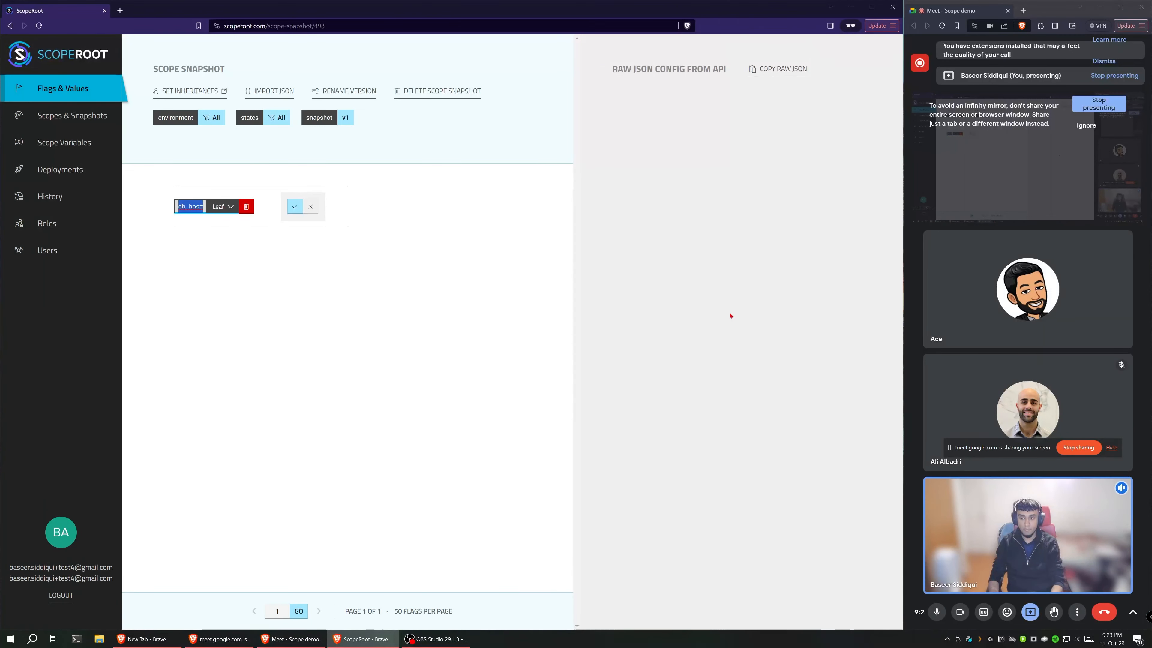
pyautogui.press('BackSpace')
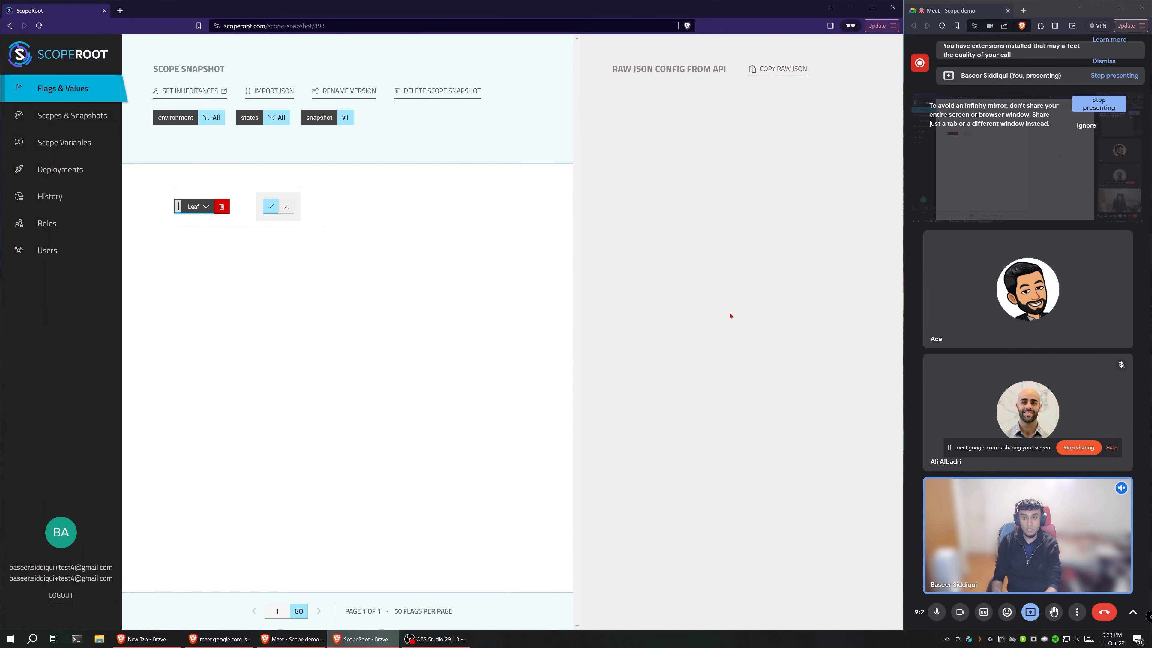
pyautogui.write('database')
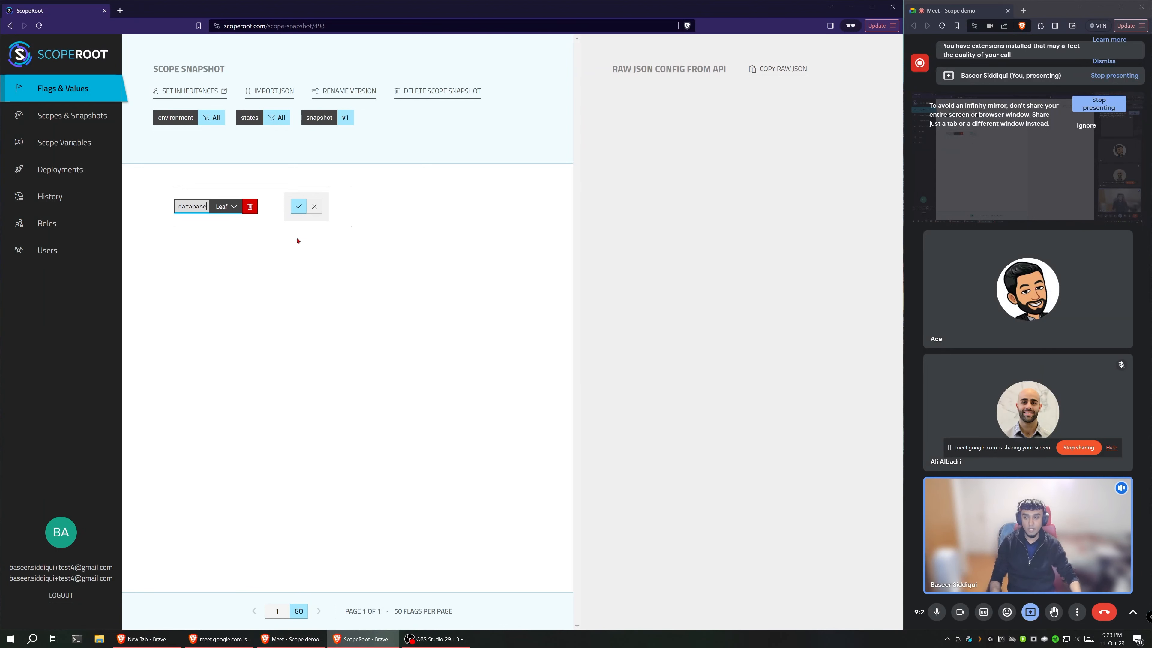
pyautogui.click(225, 207)
pyautogui.click(227, 242)
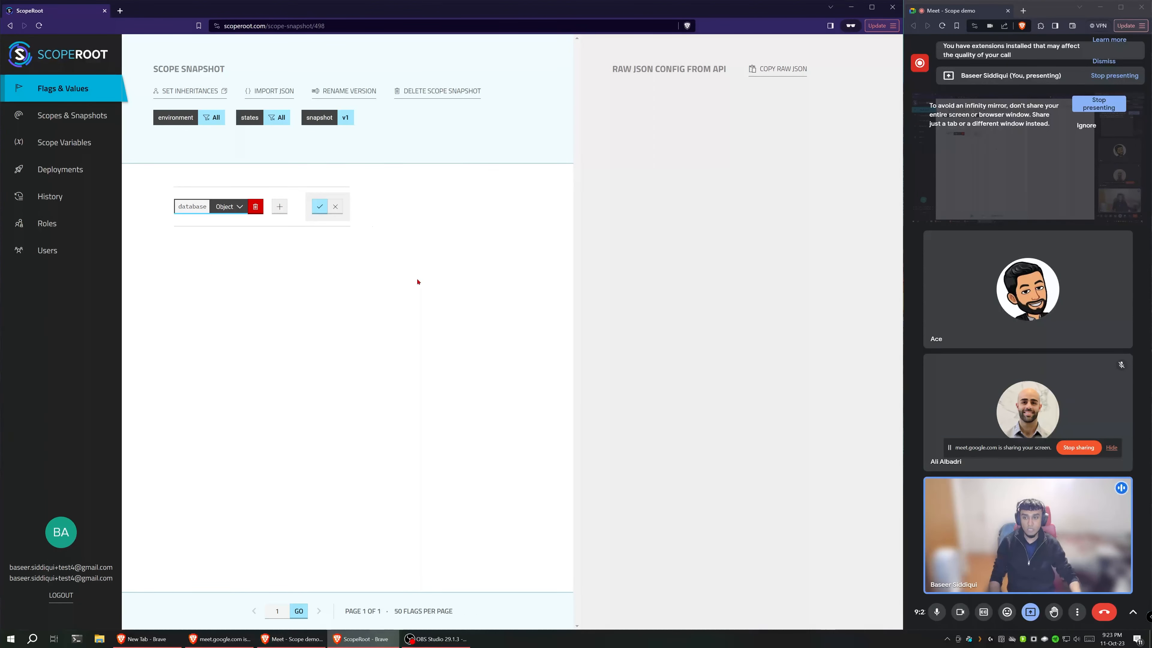
# Step: Add a nested leaf flag named host inside the database object and save the flags
pyautogui.click(280, 207)
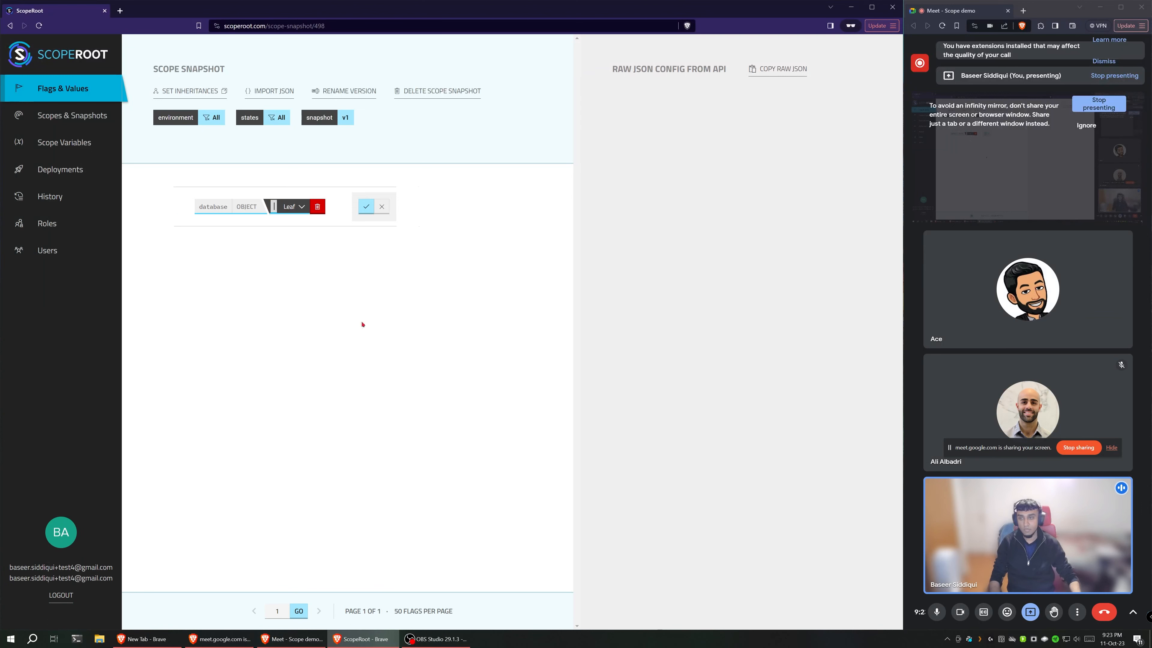
pyautogui.write('ho')
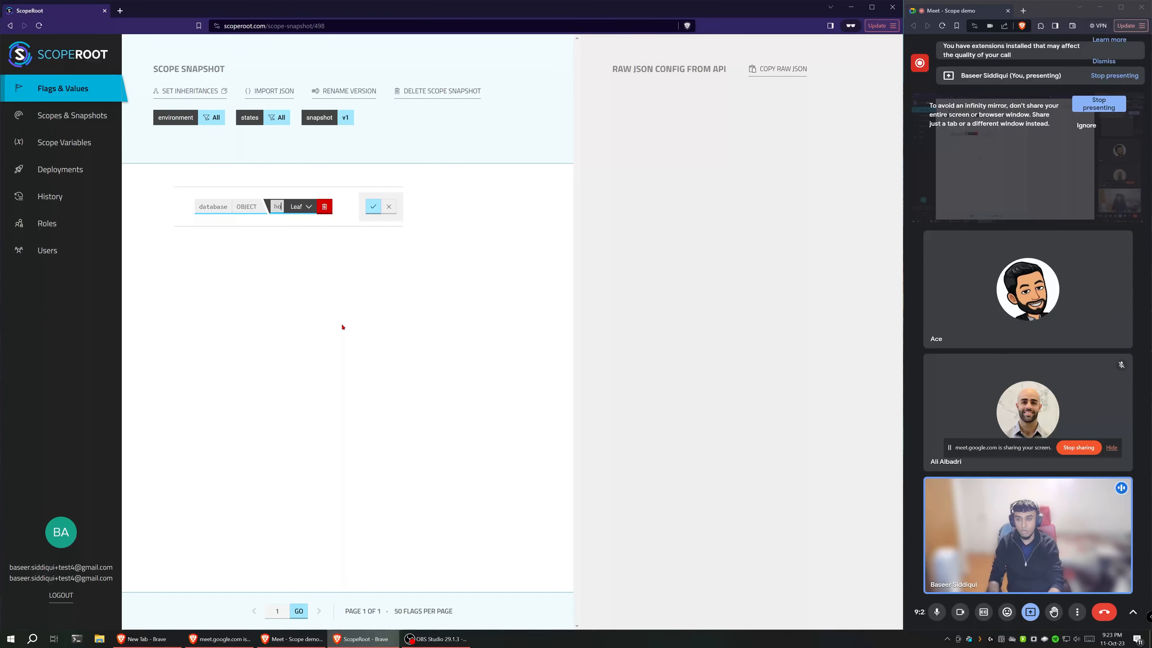
pyautogui.write('st')
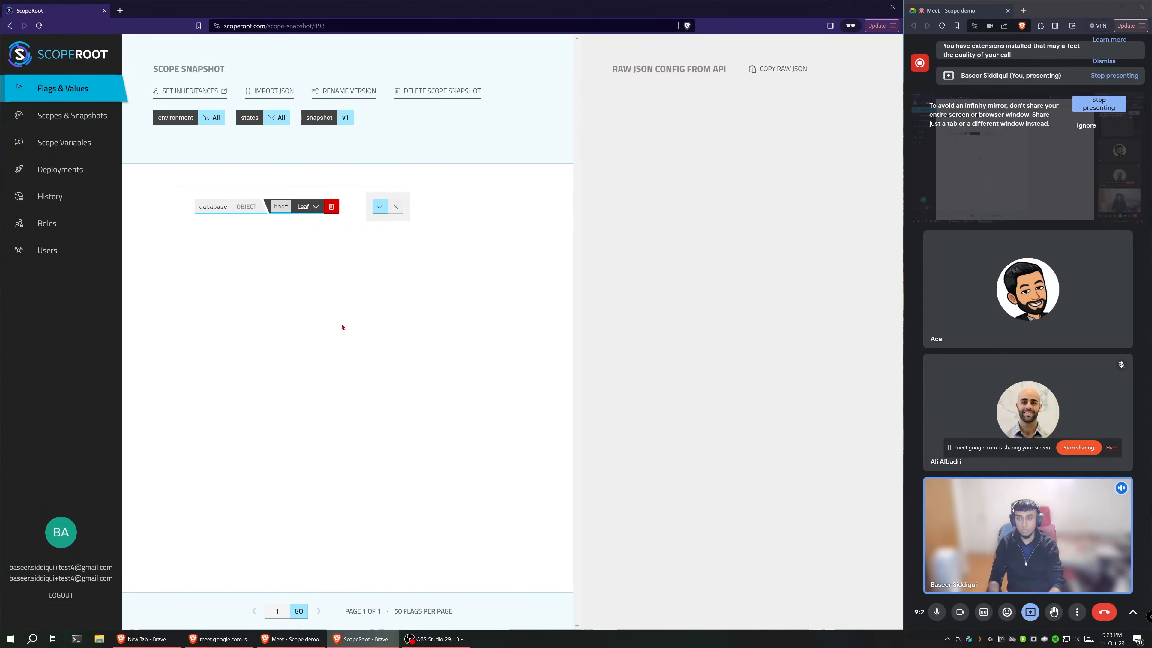
pyautogui.click(376, 210)
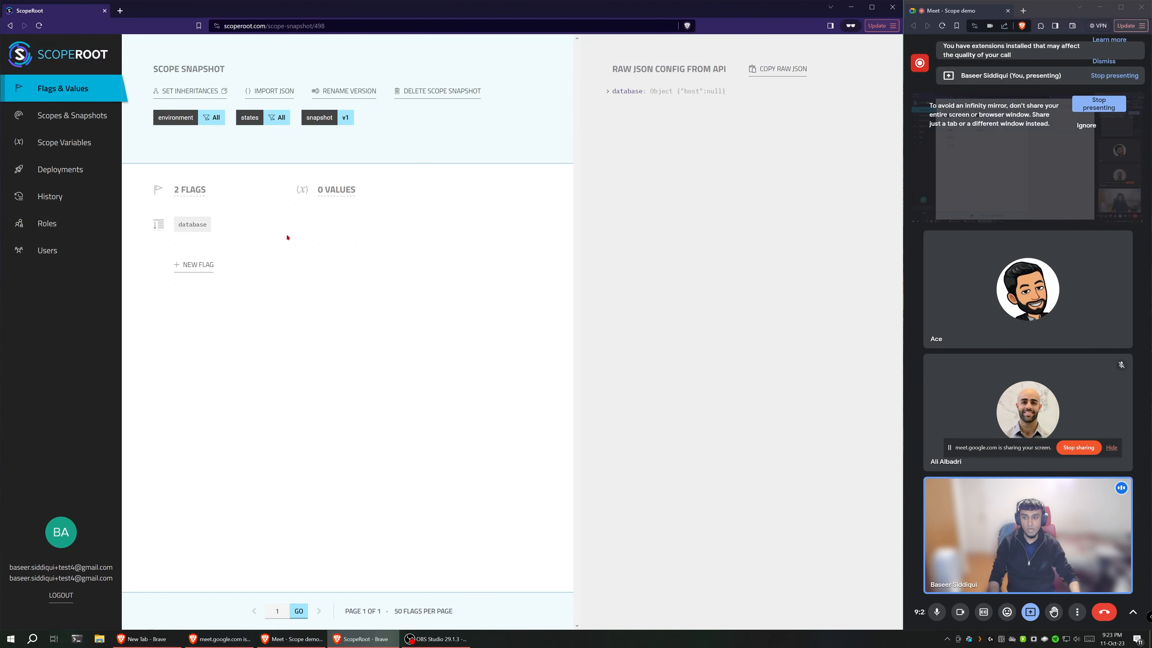
# Step: Expand the database flag and set the value of host to the string host_name
pyautogui.click(154, 224)
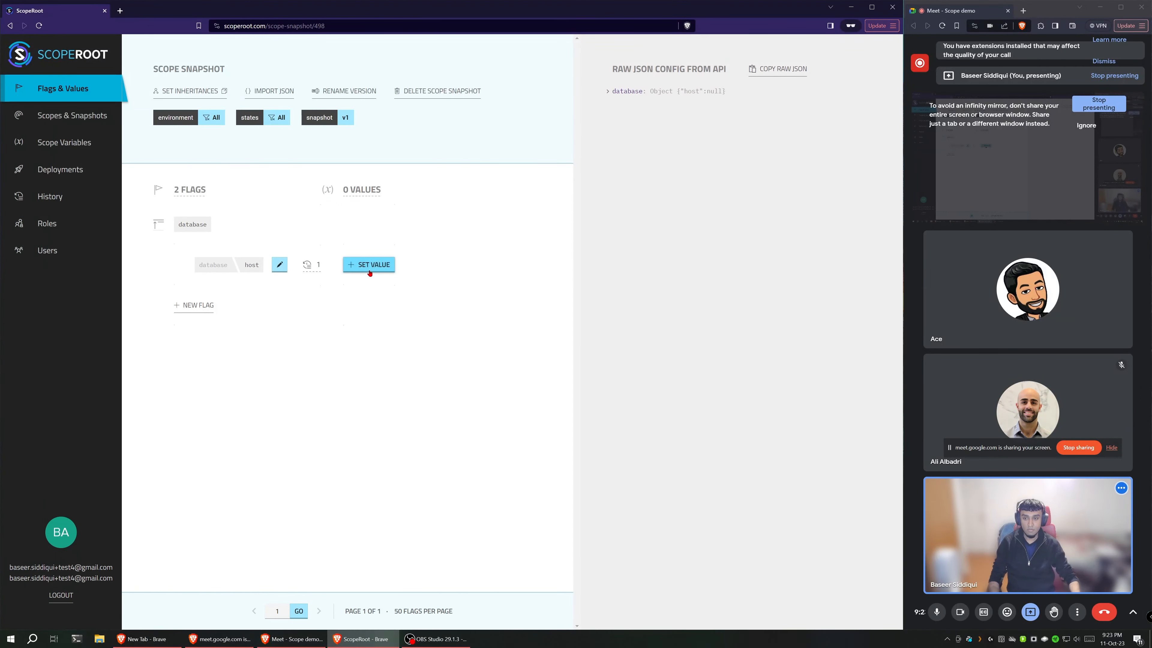
pyautogui.click(368, 266)
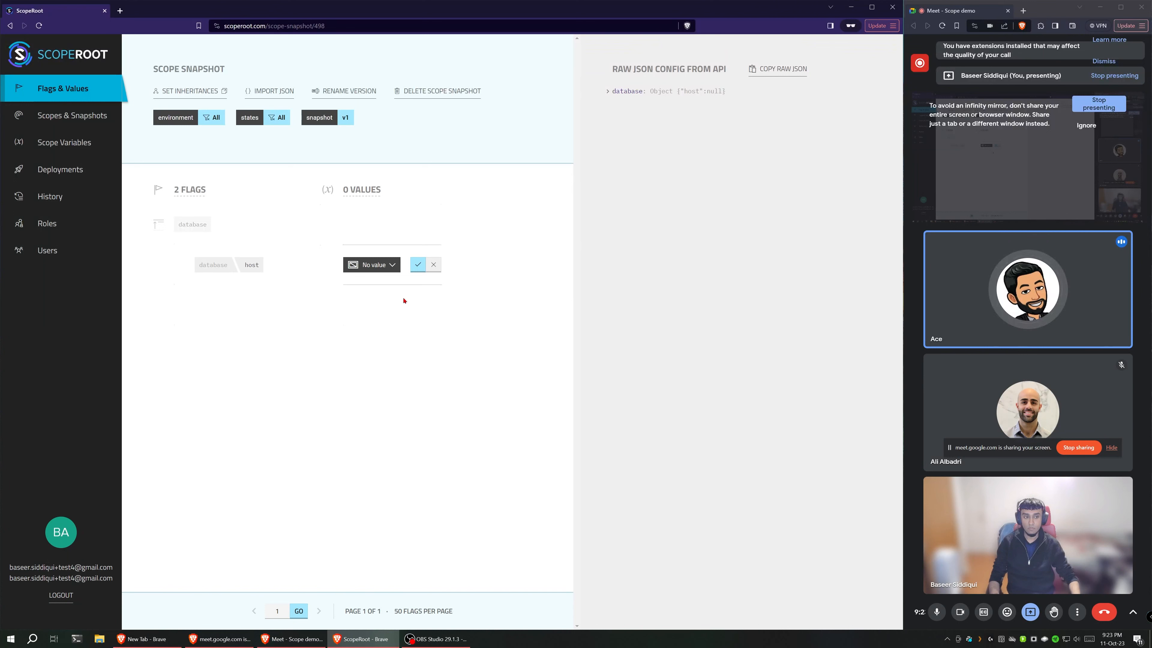
pyautogui.click(373, 265)
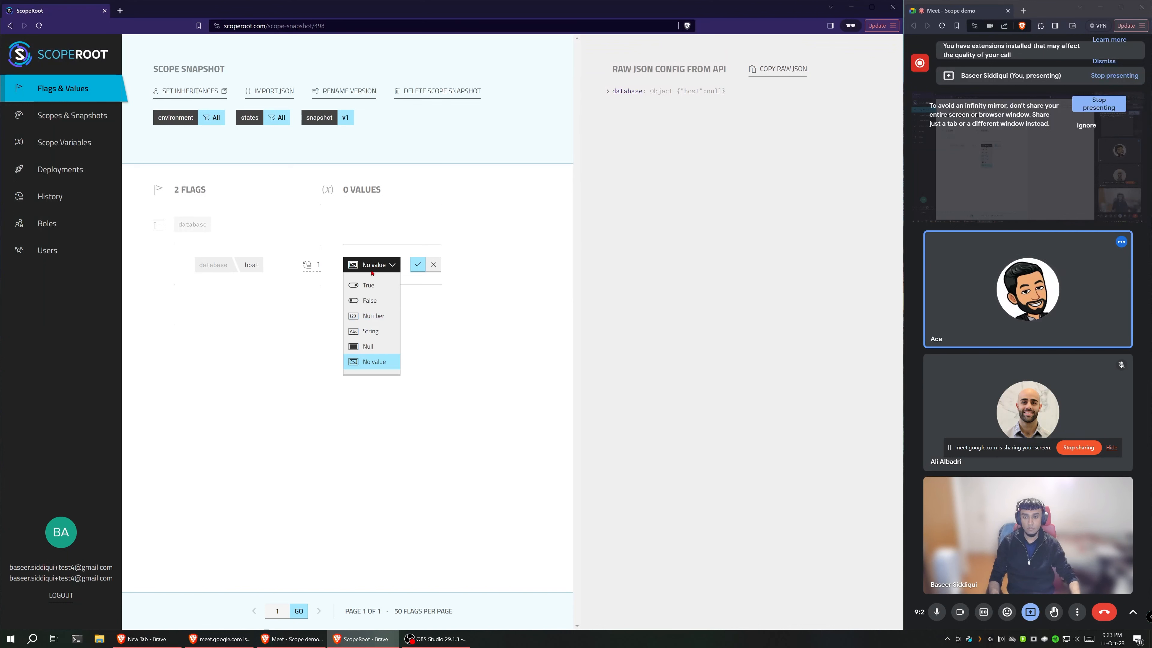
pyautogui.click(369, 331)
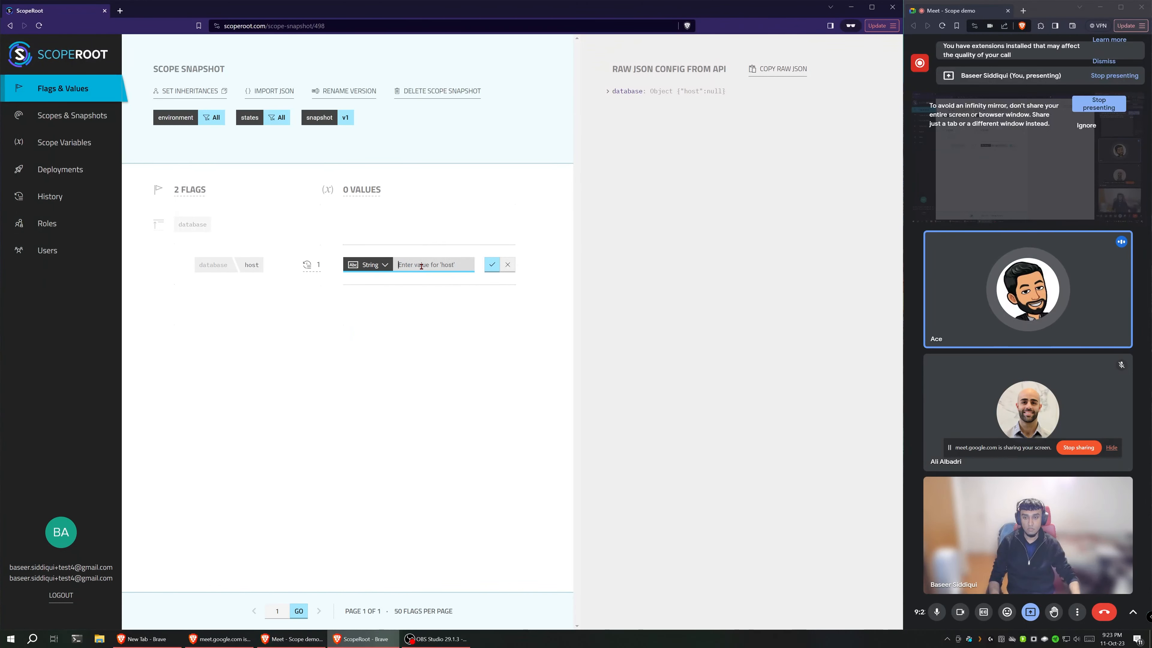
pyautogui.write('host')
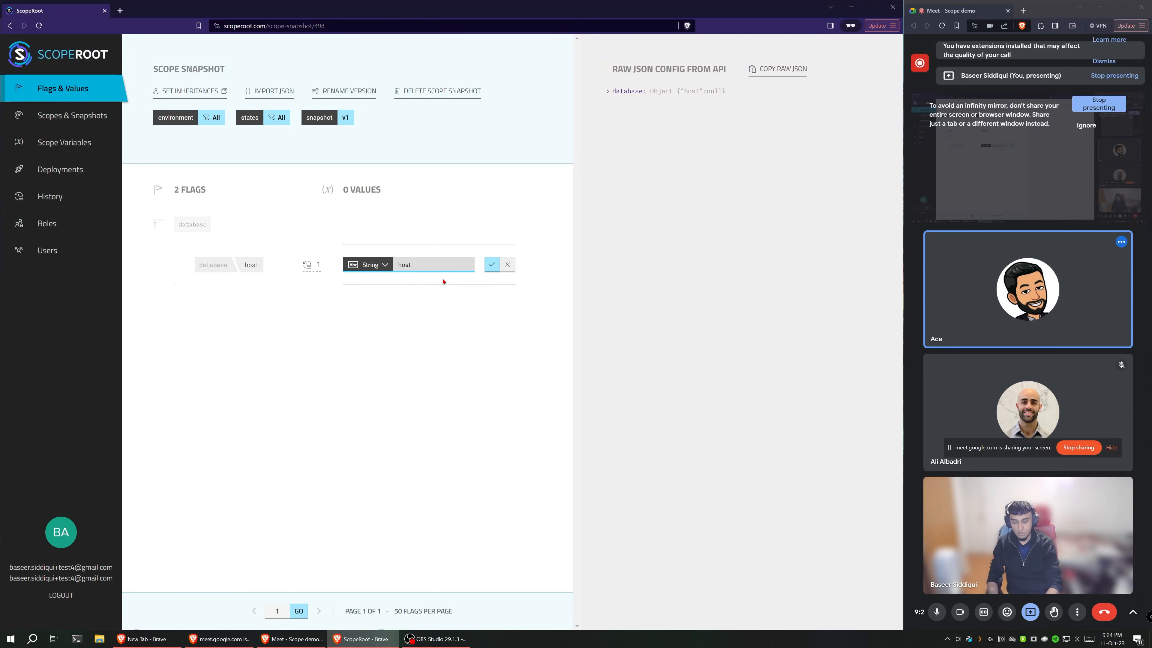
pyautogui.write('_name')
pyautogui.press('Return')
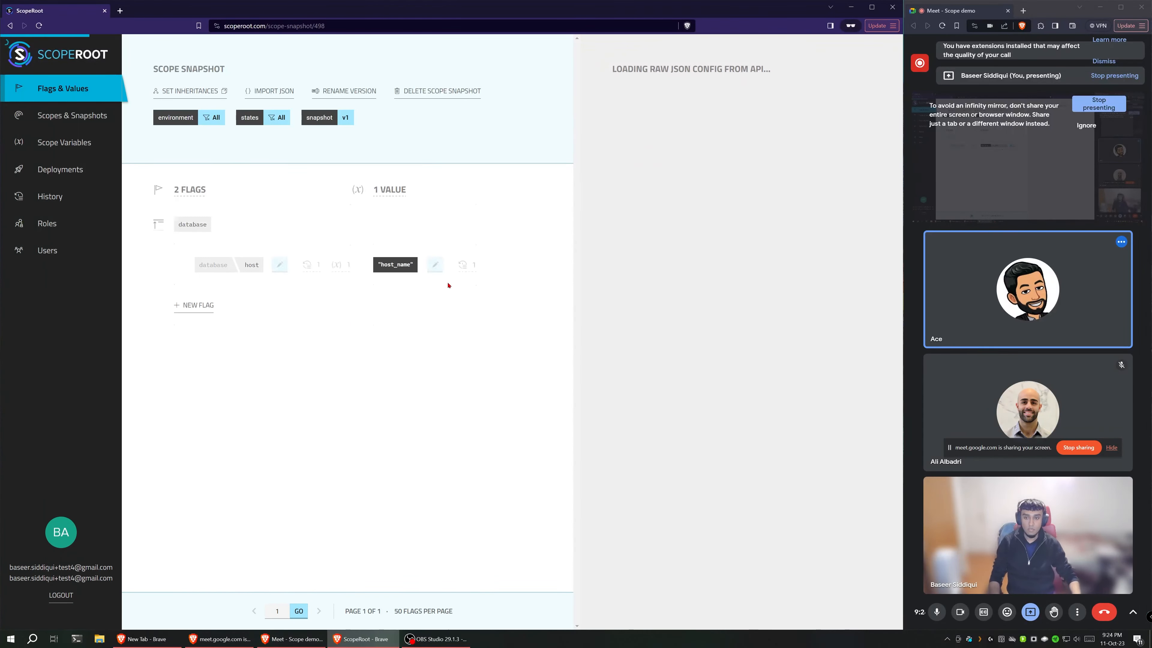
# Step: Try the Null and No value types for the host flag's value and discard the edit
pyautogui.click(433, 269)
pyautogui.click(401, 265)
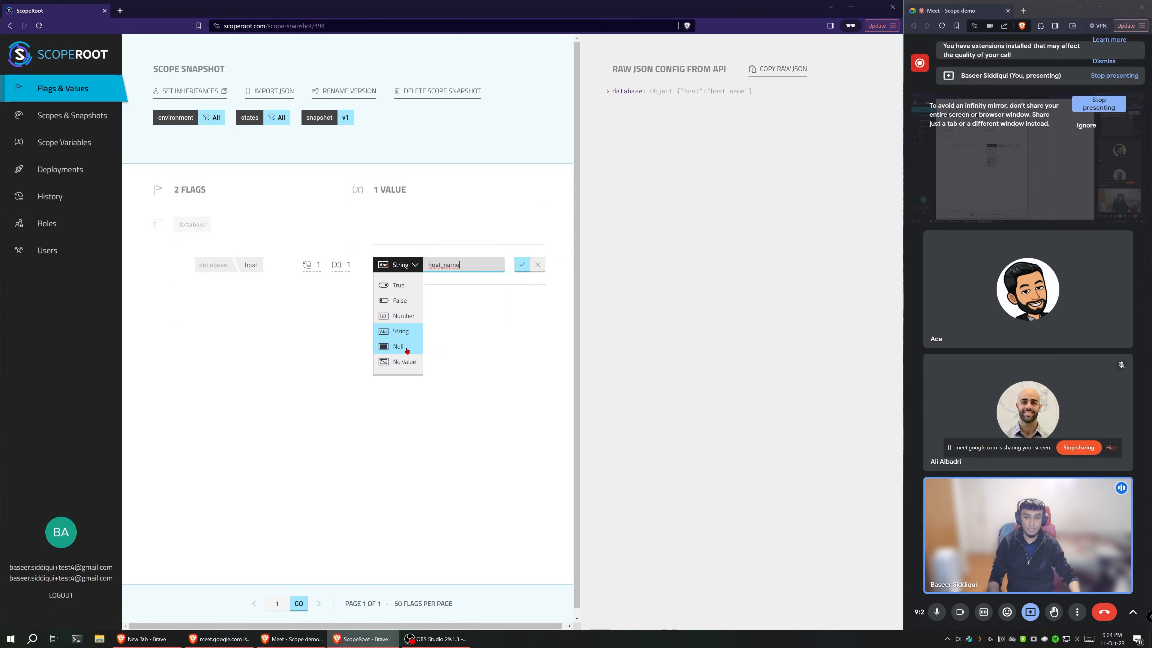
pyautogui.click(405, 350)
pyautogui.click(399, 265)
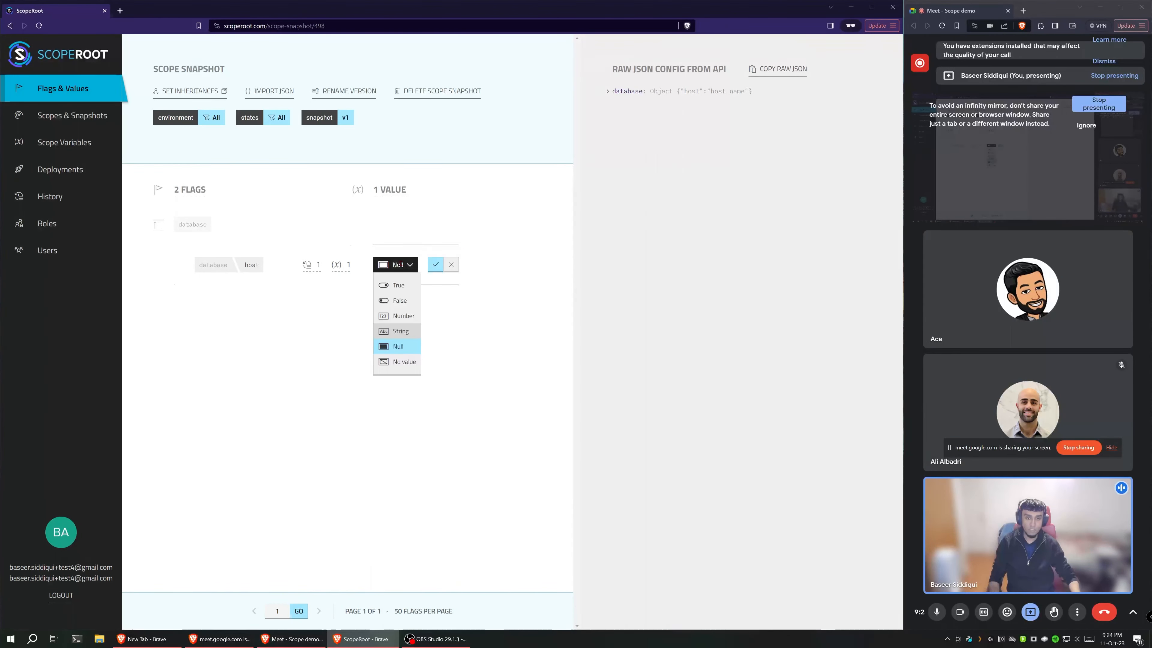
pyautogui.click(408, 362)
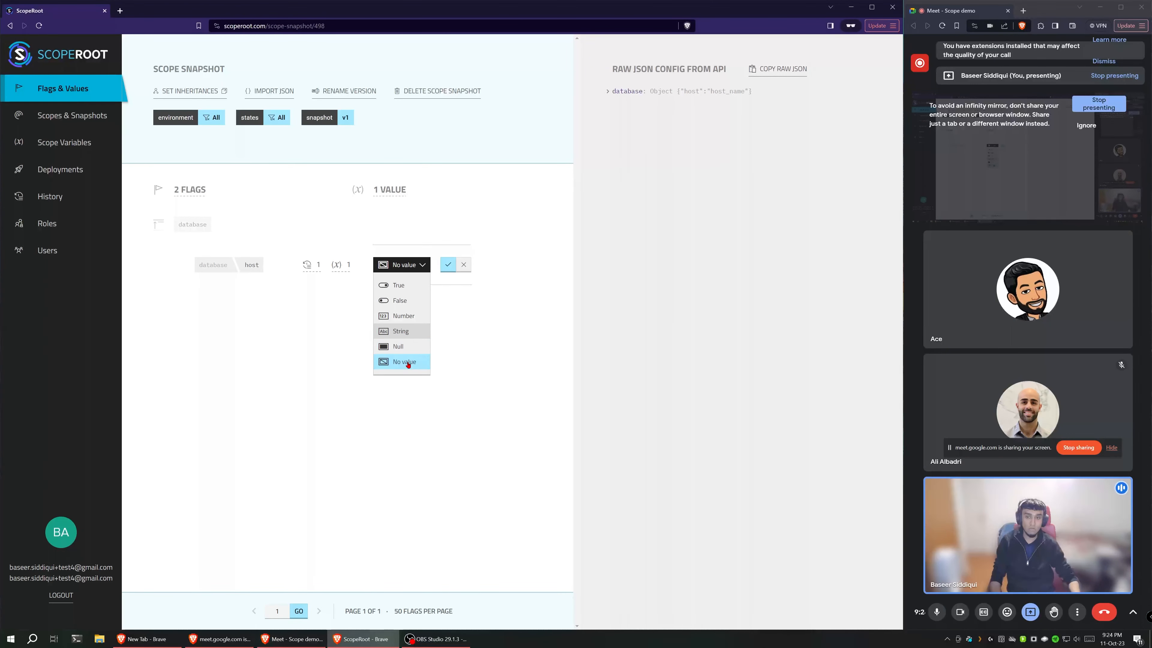
pyautogui.click(621, 93)
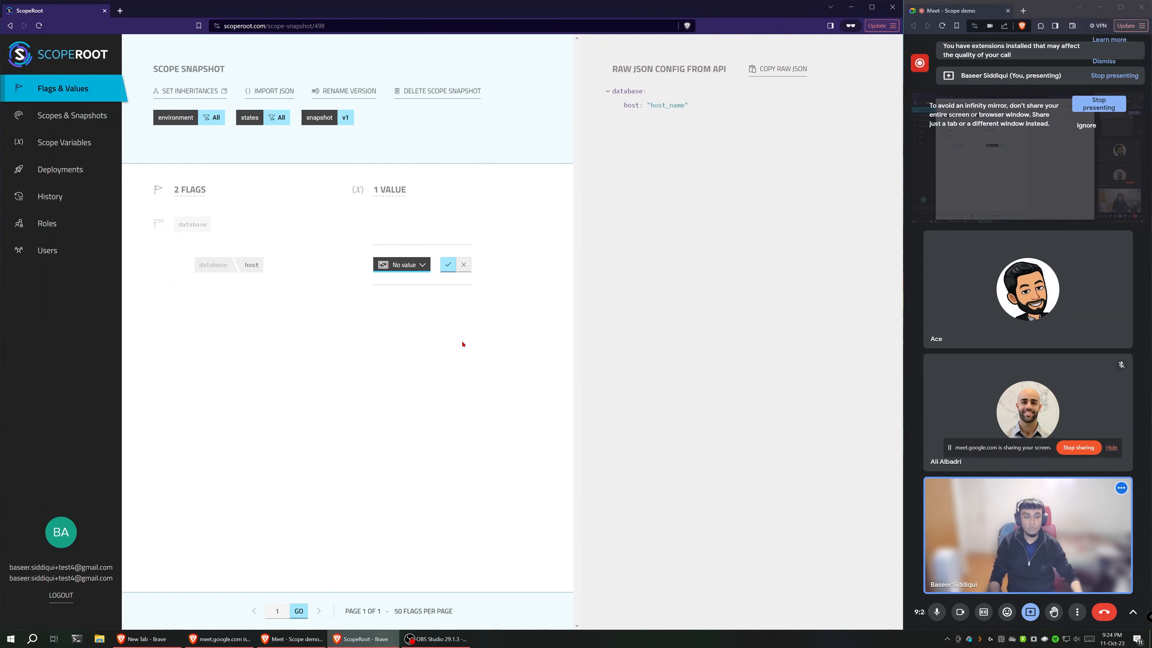
pyautogui.click(464, 265)
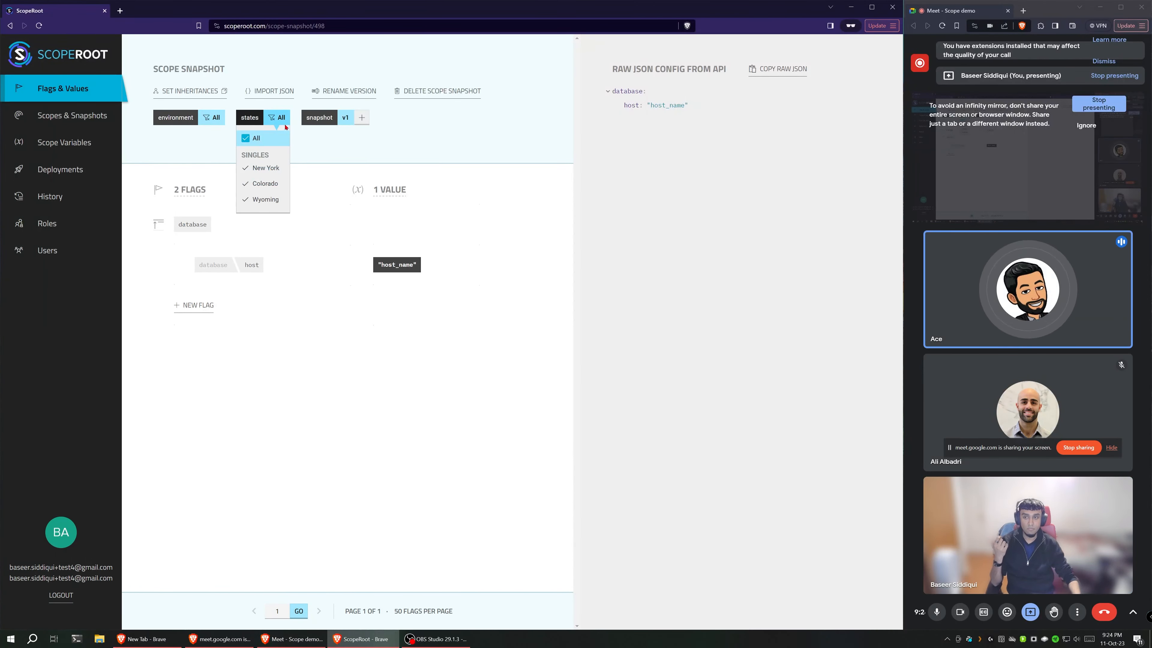
# Step: Create scope version 1 in a new scope with environment production and all states, and open that snapshot
pyautogui.moveTo(261, 126)
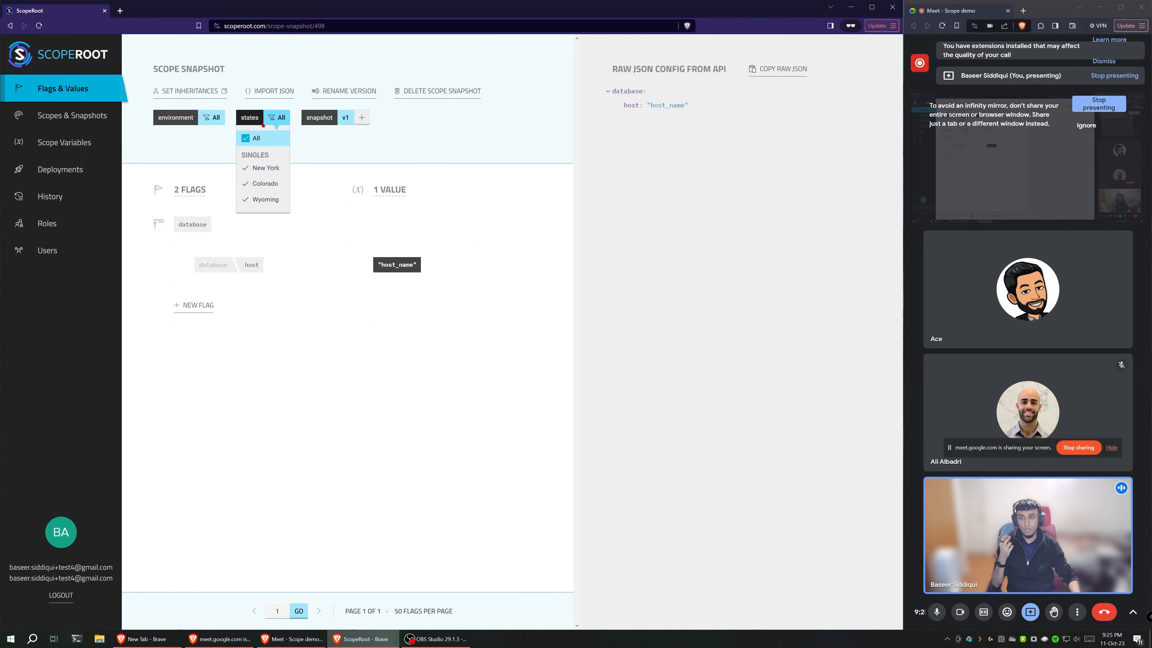
pyautogui.moveTo(208, 124)
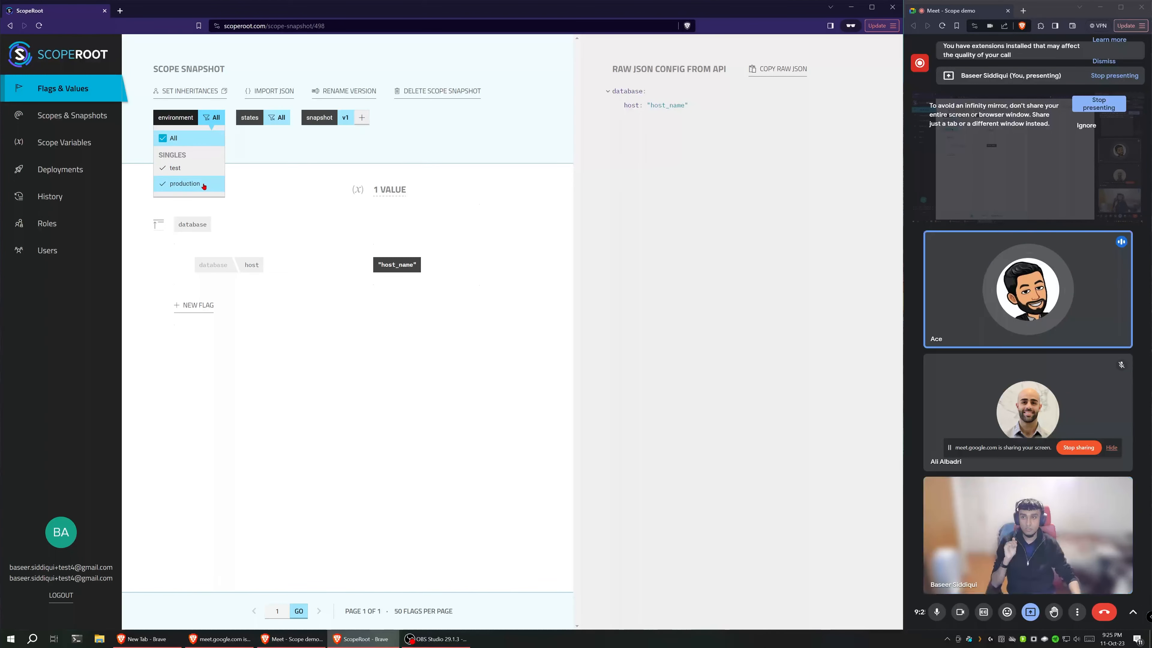
pyautogui.click(203, 186)
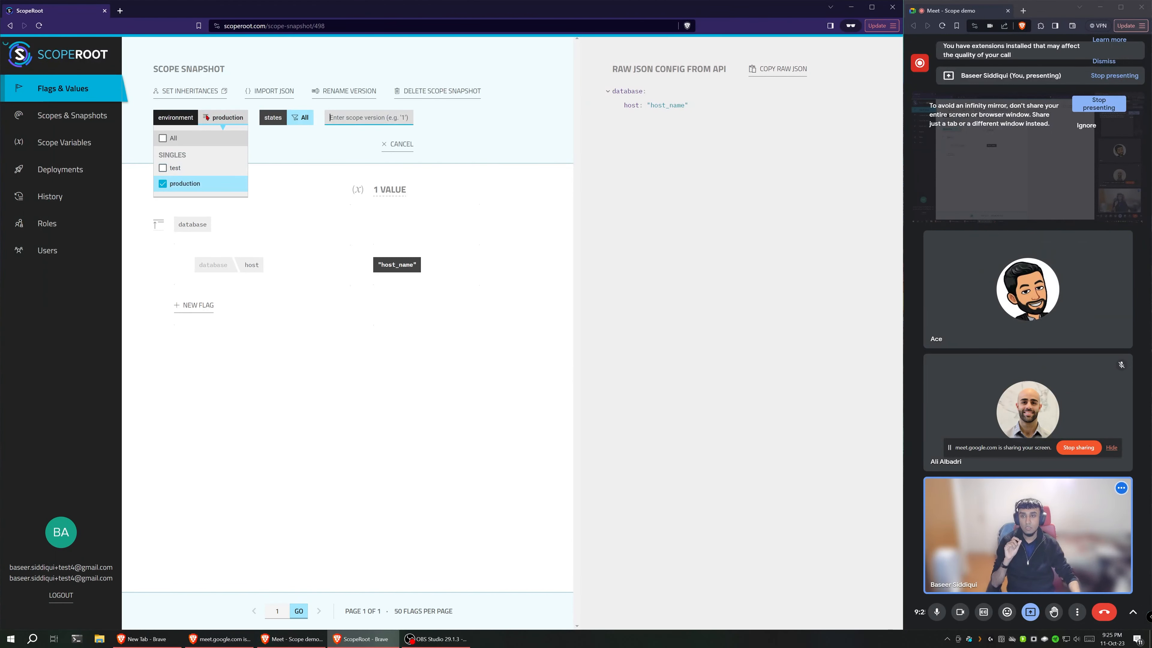
pyautogui.write('1')
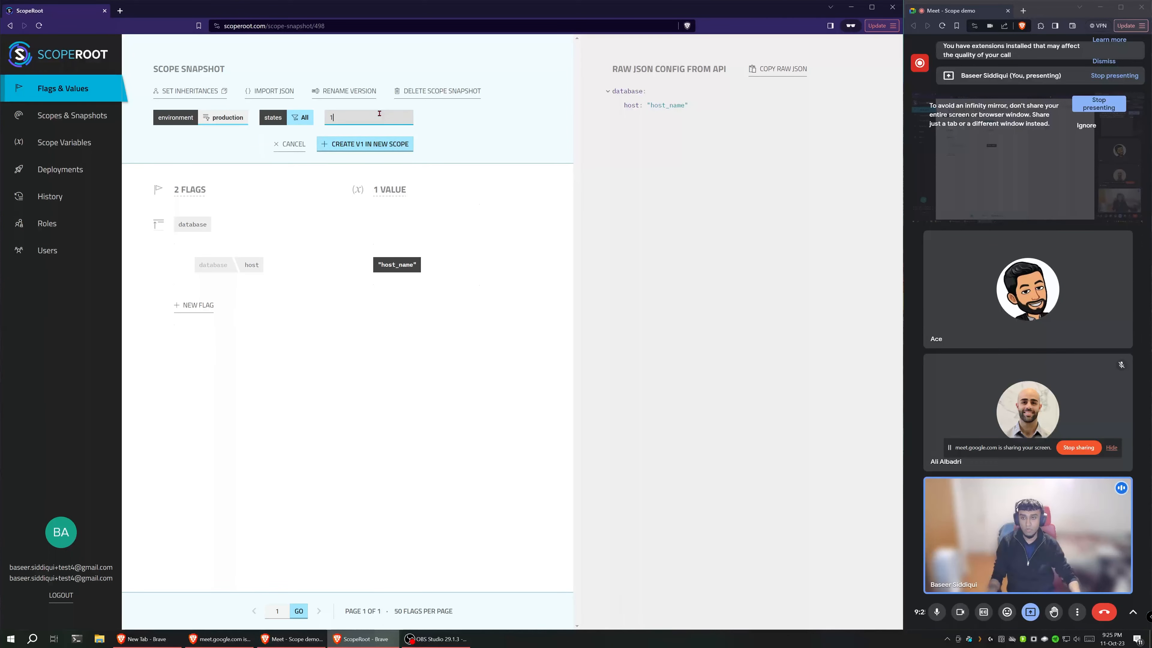
pyautogui.click(373, 144)
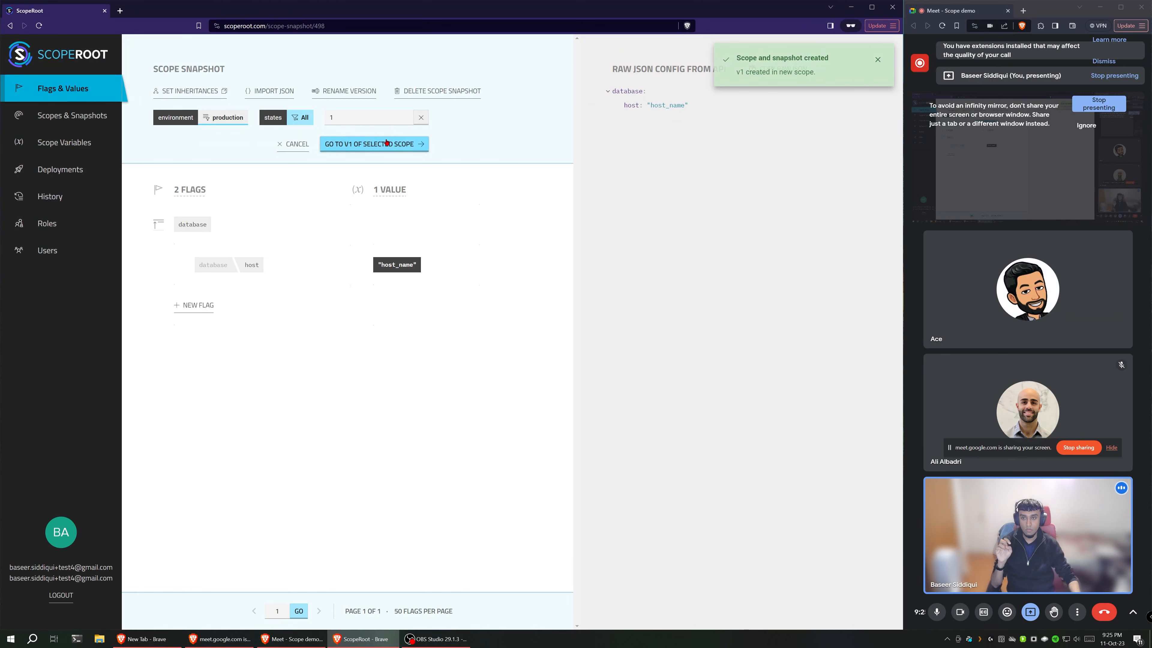
pyautogui.click(386, 143)
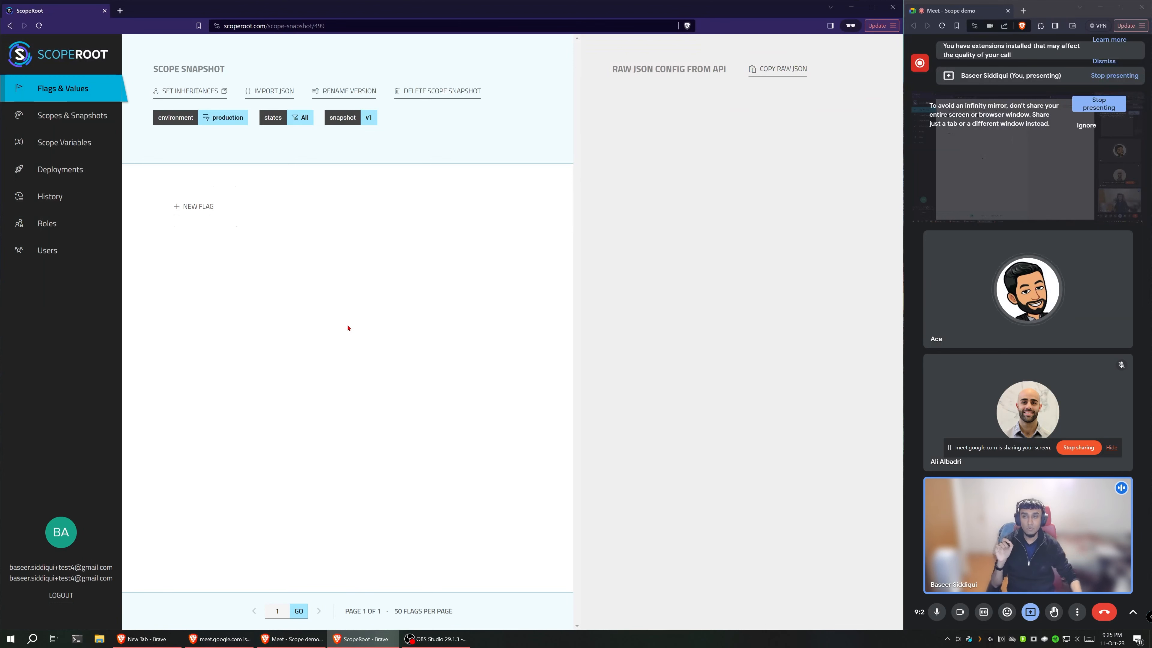
# Step: Make the production v1 snapshot inherit from v1 of the all-environments, all-states scope and save the inheritances
pyautogui.click(209, 92)
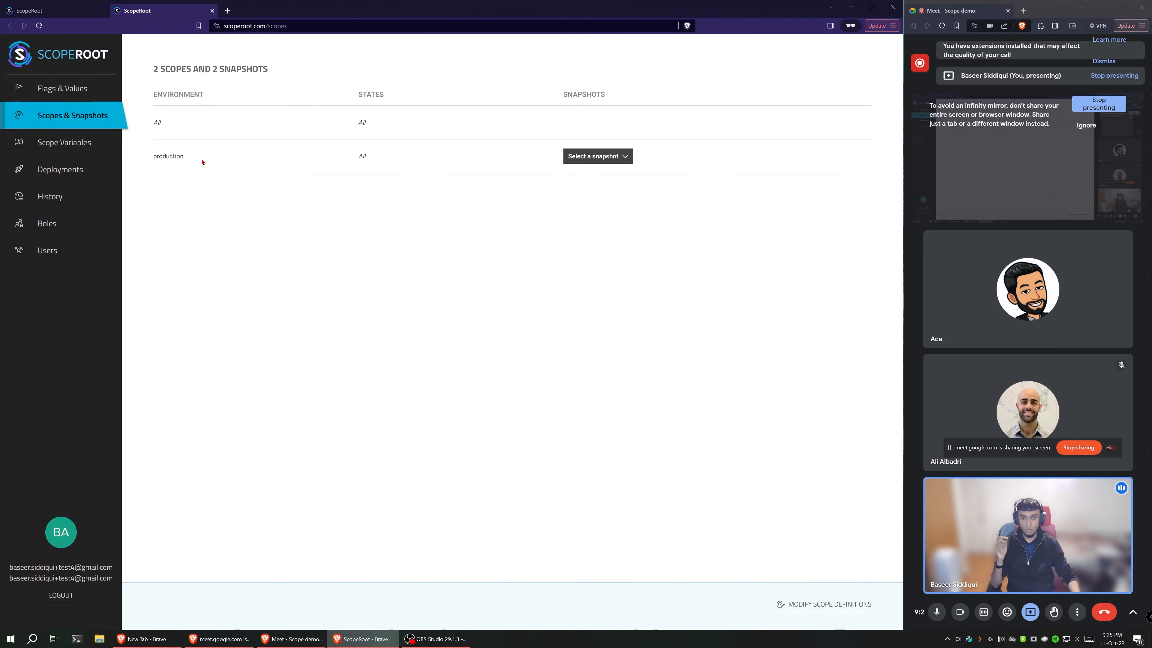
pyautogui.click(591, 156)
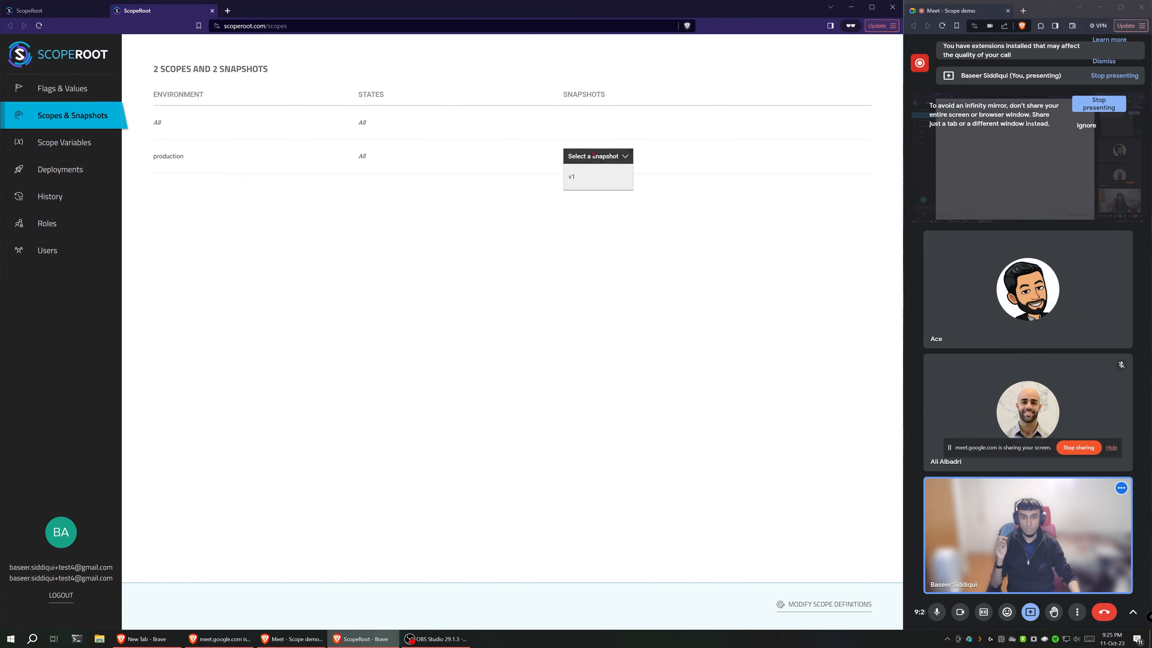
pyautogui.click(588, 177)
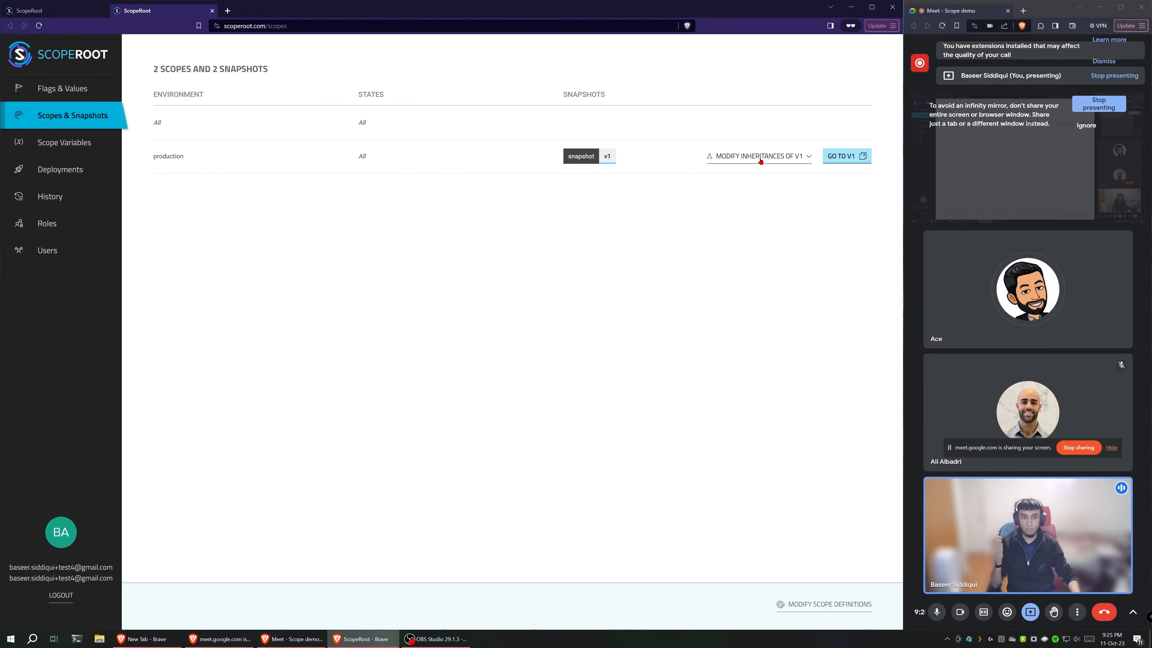
pyautogui.click(761, 156)
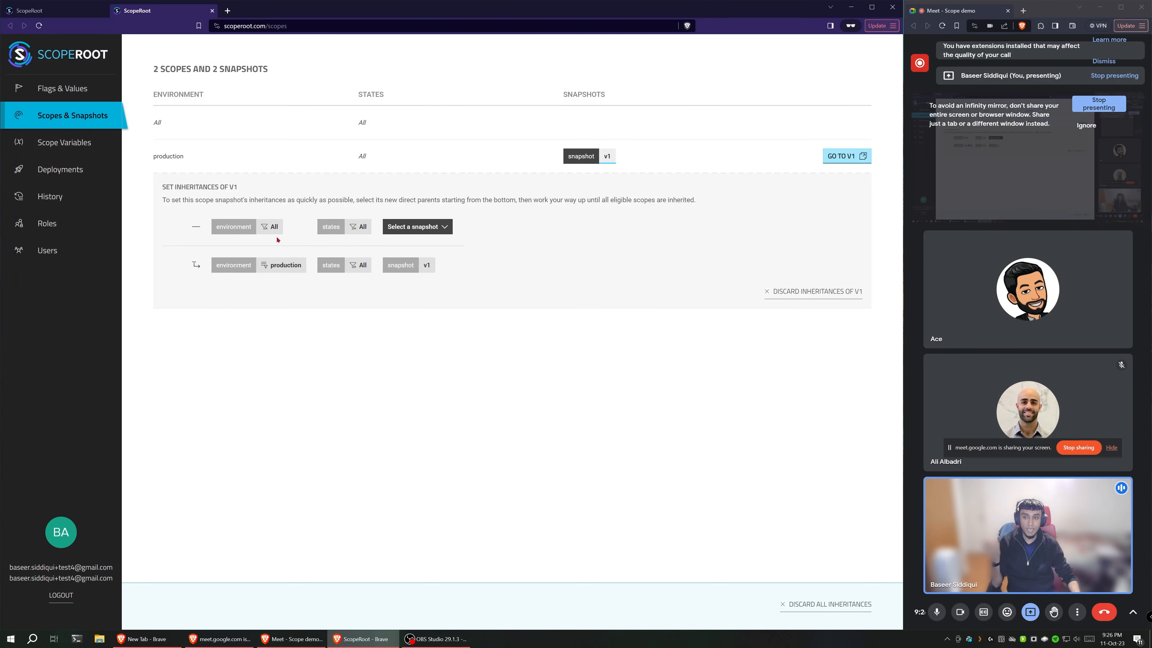
pyautogui.click(414, 226)
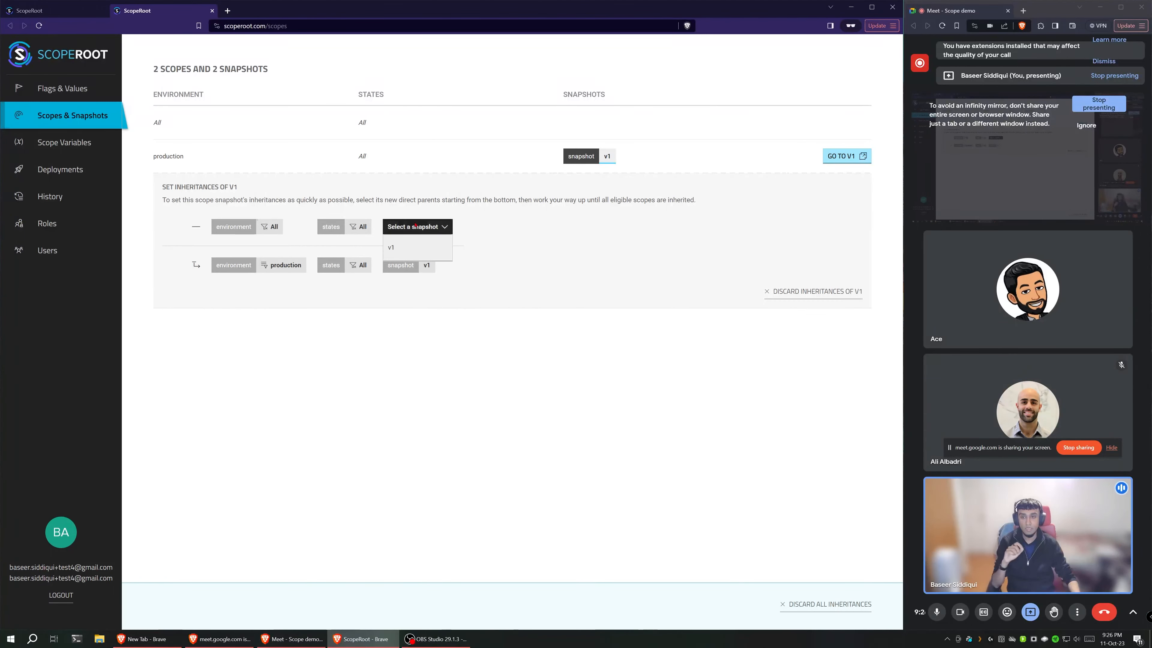
pyautogui.click(405, 249)
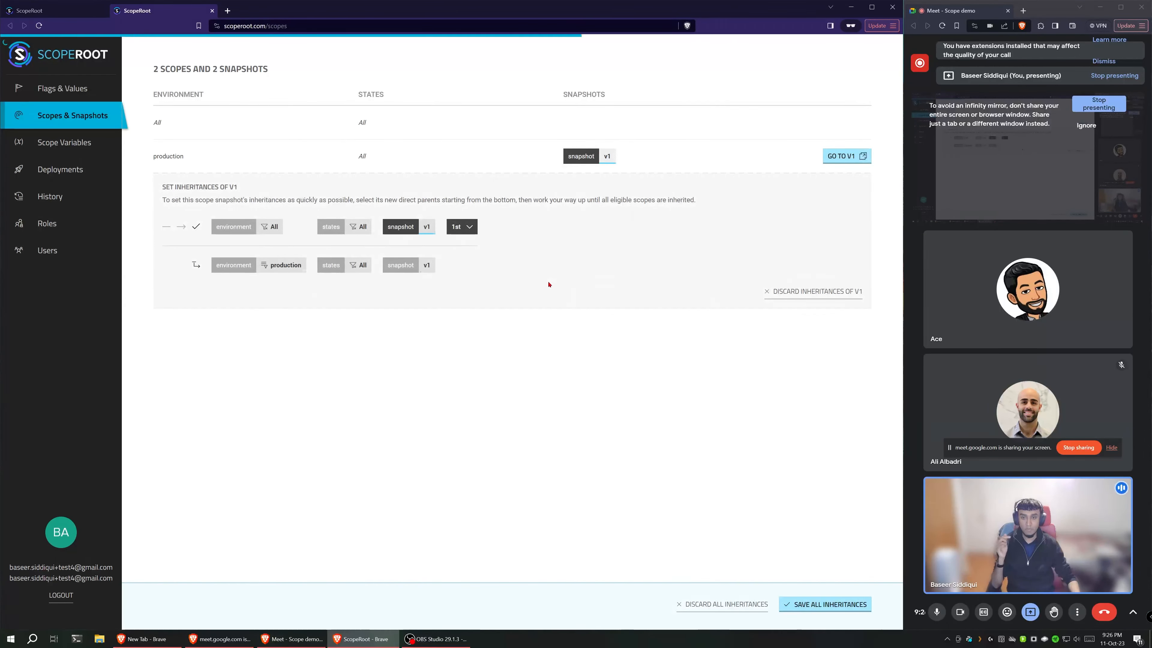
pyautogui.click(833, 605)
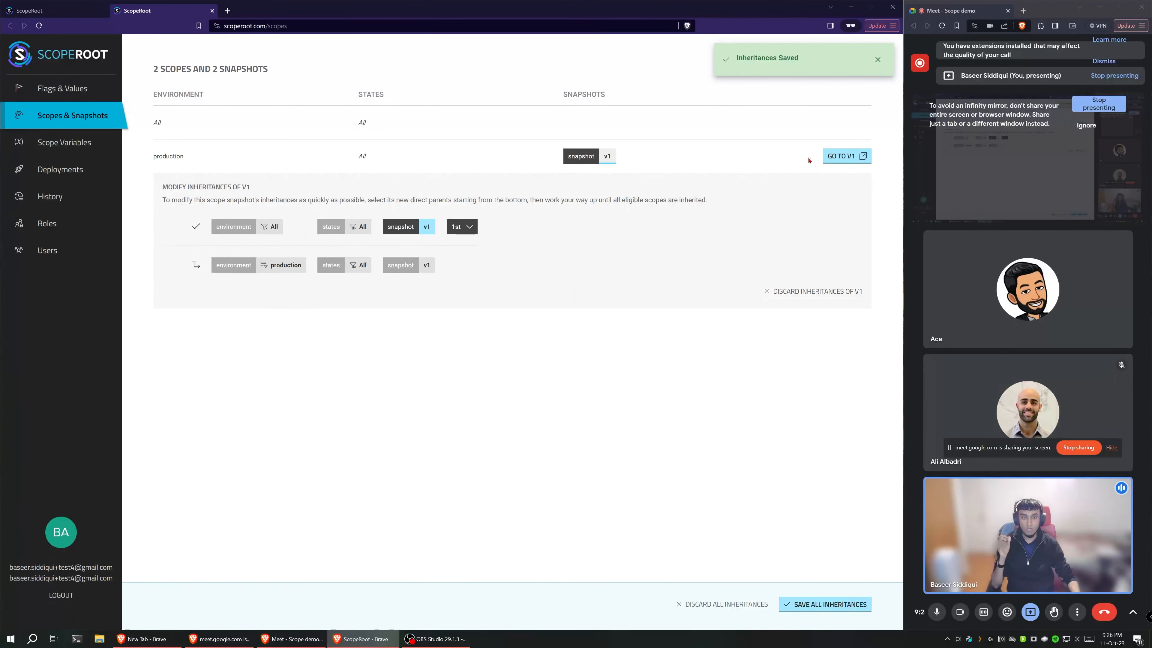
# Step: Reopen the production v1 snapshot as the only browser tab and expand its database flag
pyautogui.click(852, 157)
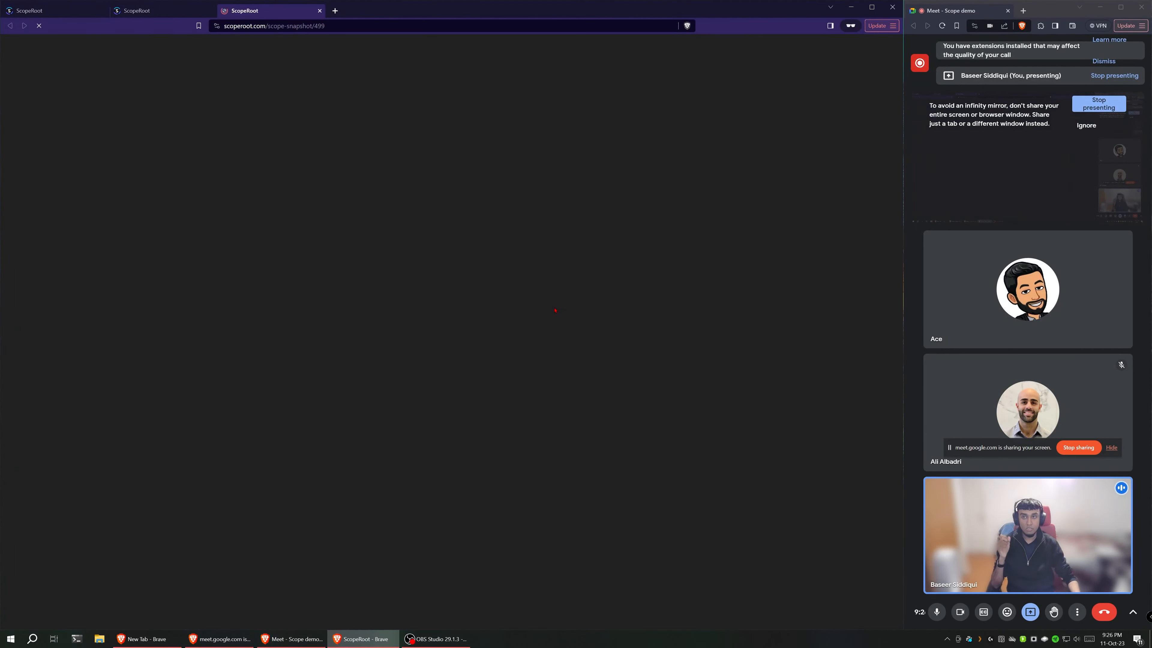
pyautogui.middleClick(45, 12)
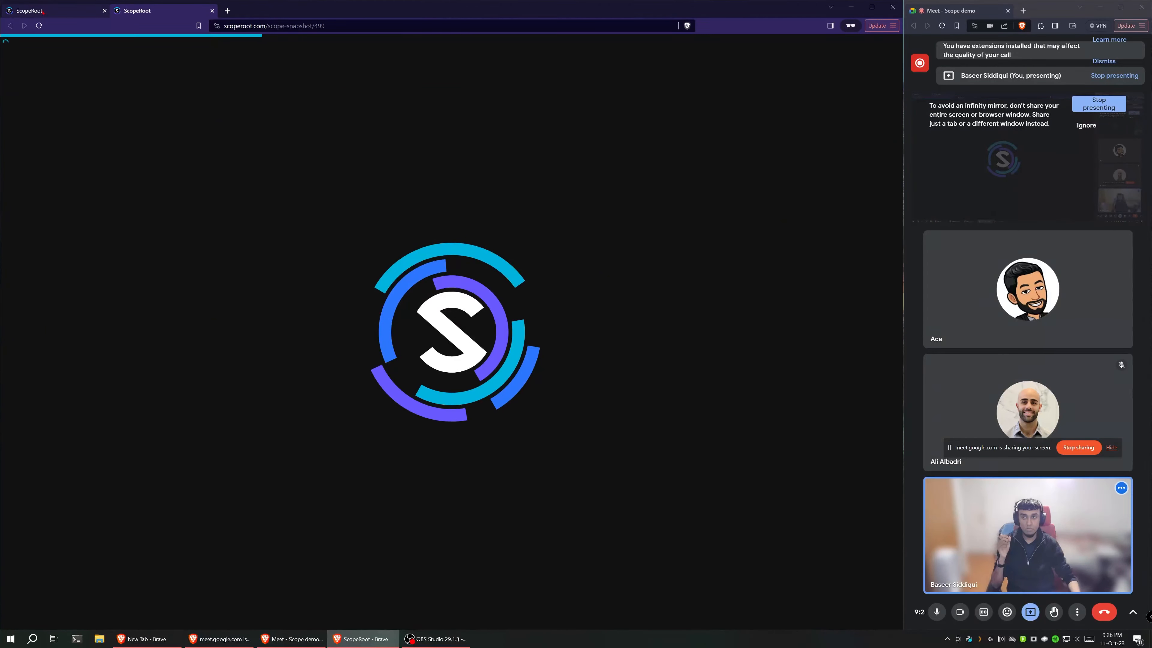
pyautogui.middleClick(45, 12)
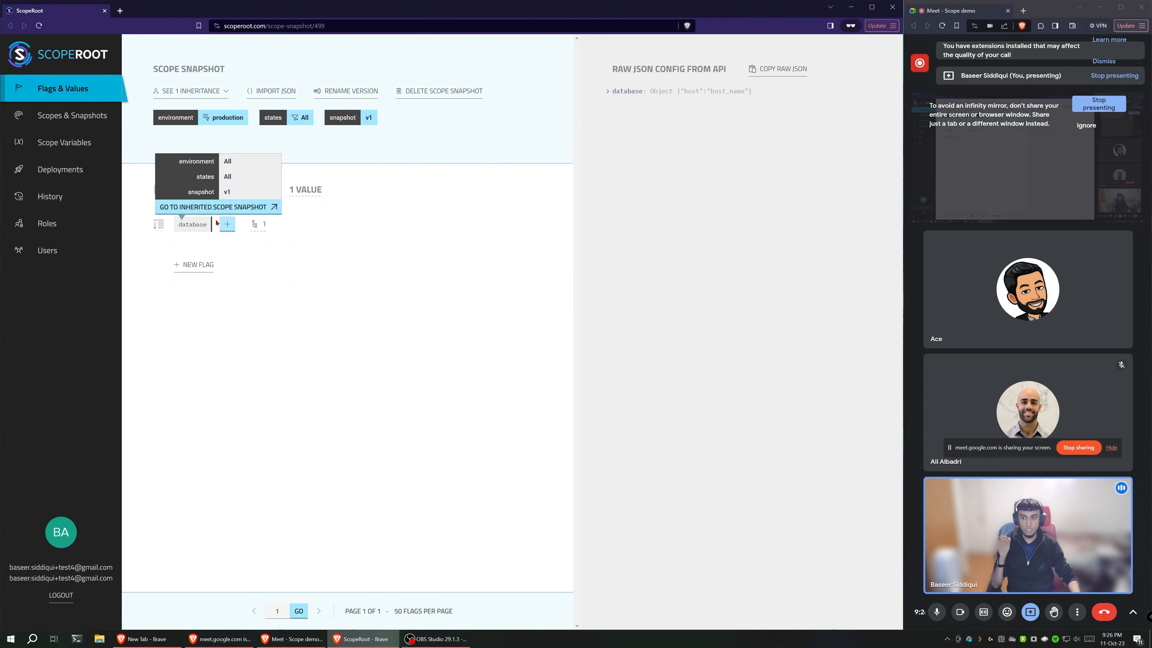
pyautogui.click(159, 224)
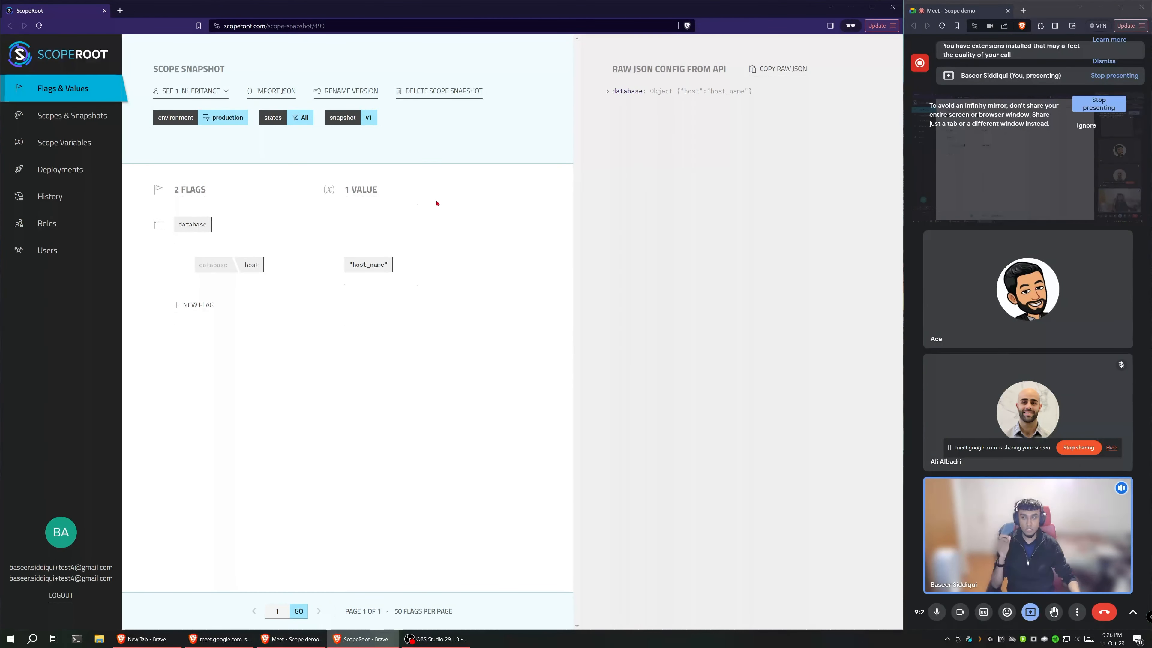
pyautogui.moveTo(383, 272)
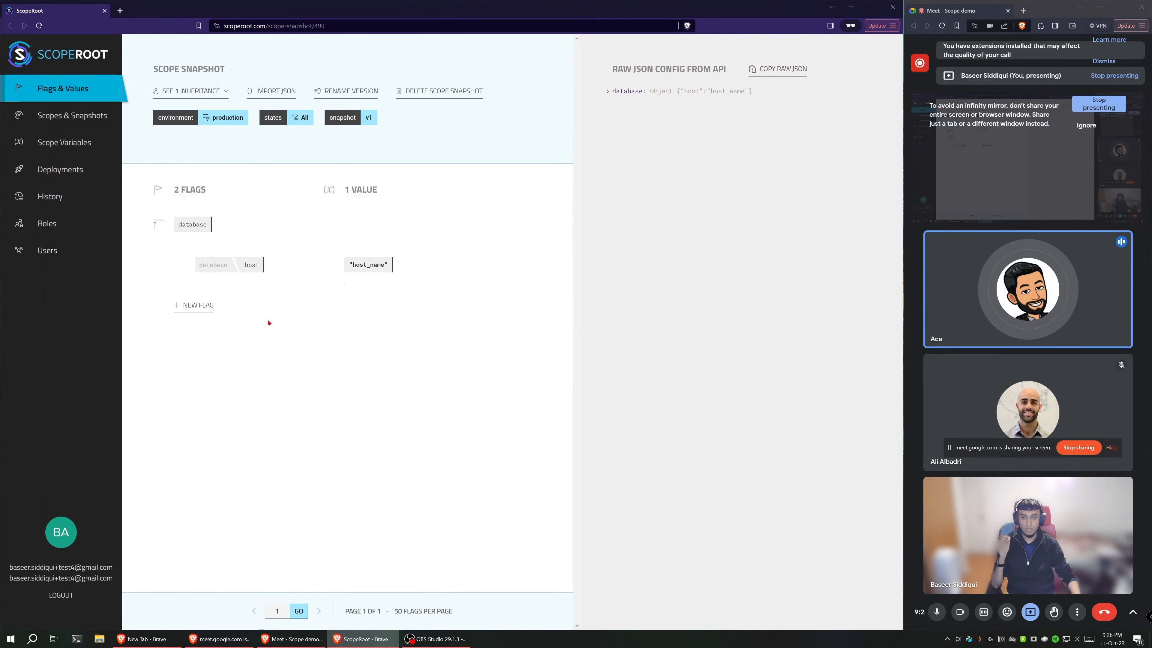
pyautogui.moveTo(249, 267)
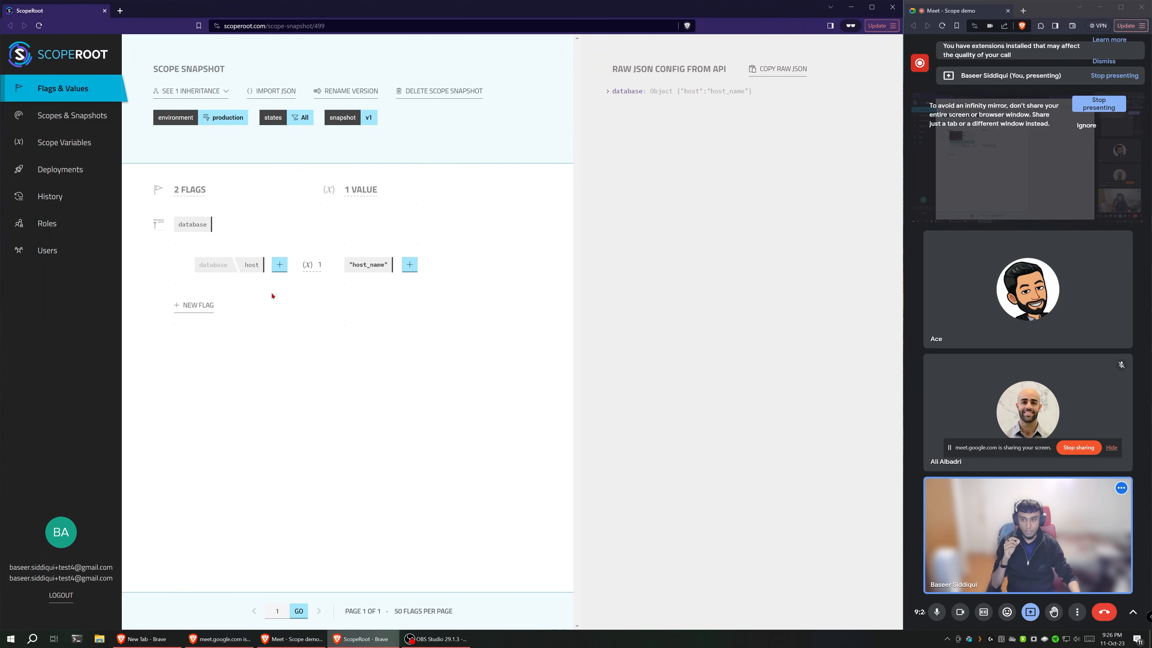
pyautogui.moveTo(182, 237)
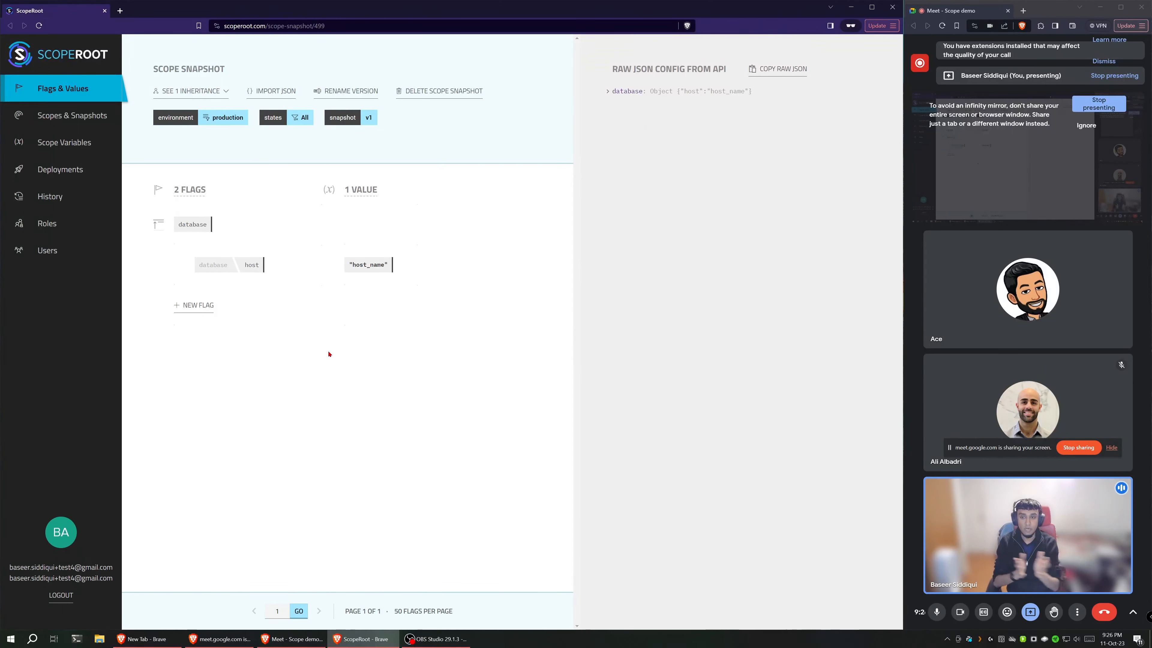
# Step: Override the inherited host value in the production snapshot with the string prod_host_name and save it
pyautogui.moveTo(195, 198)
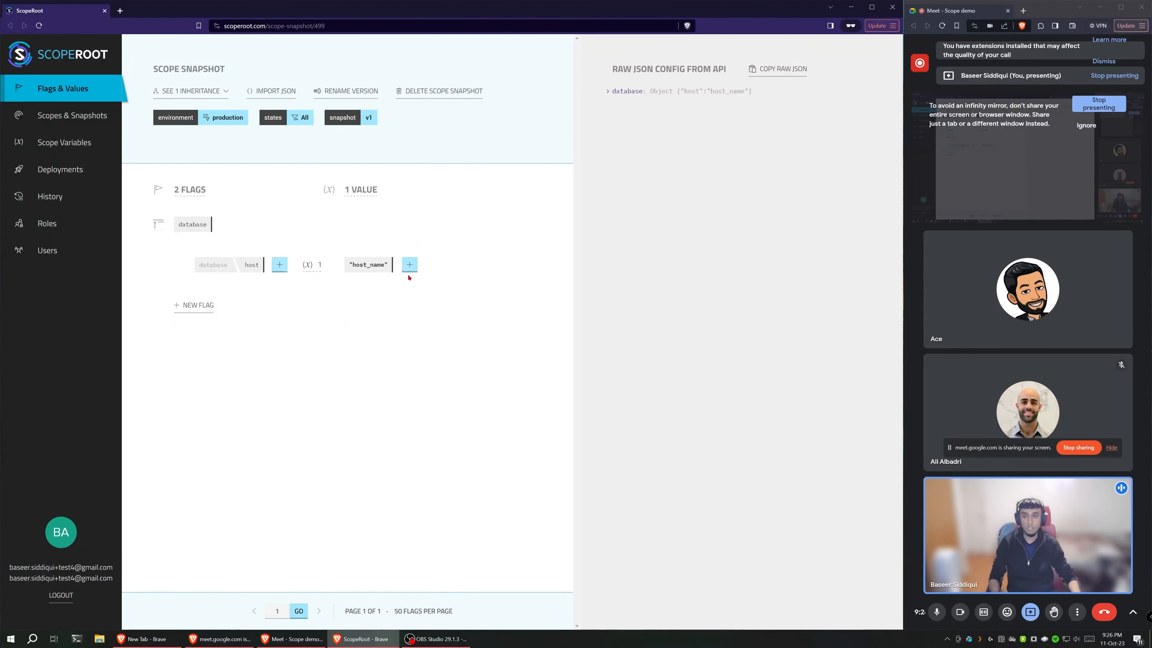
pyautogui.click(418, 268)
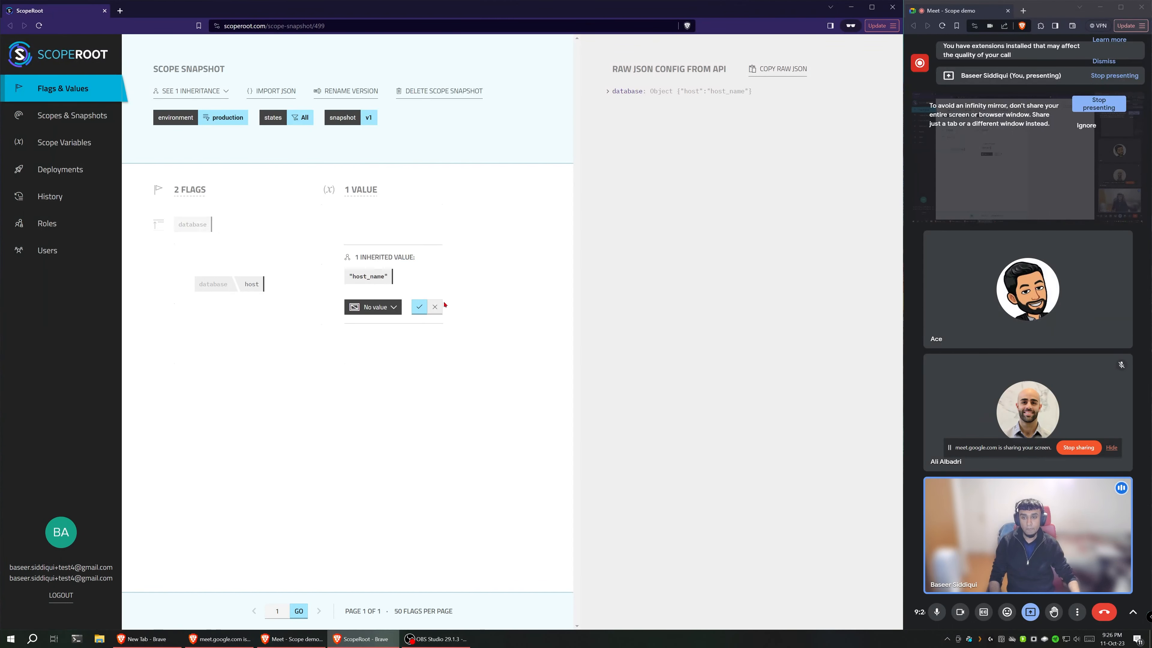
pyautogui.click(393, 307)
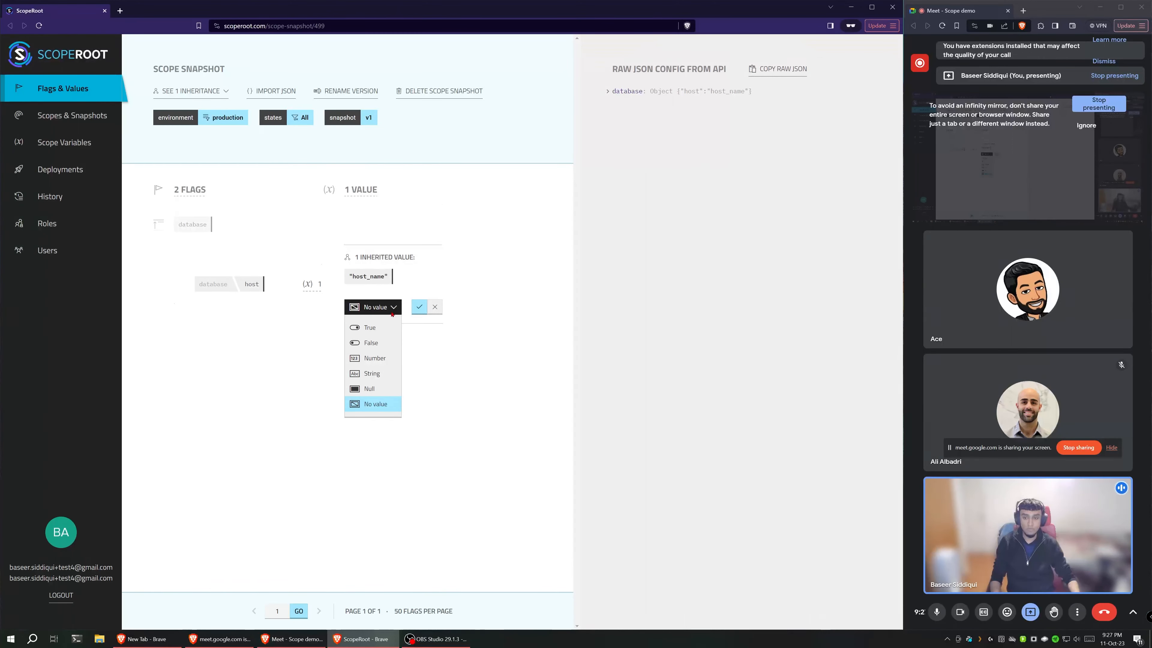
pyautogui.click(496, 315)
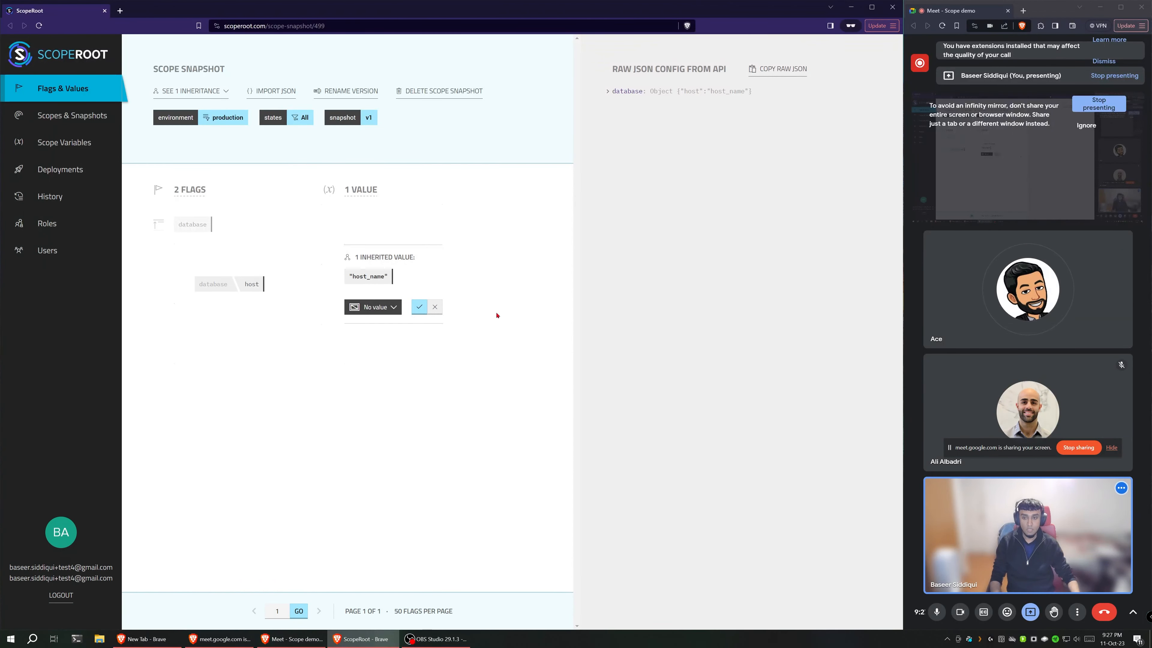
pyautogui.click(365, 303)
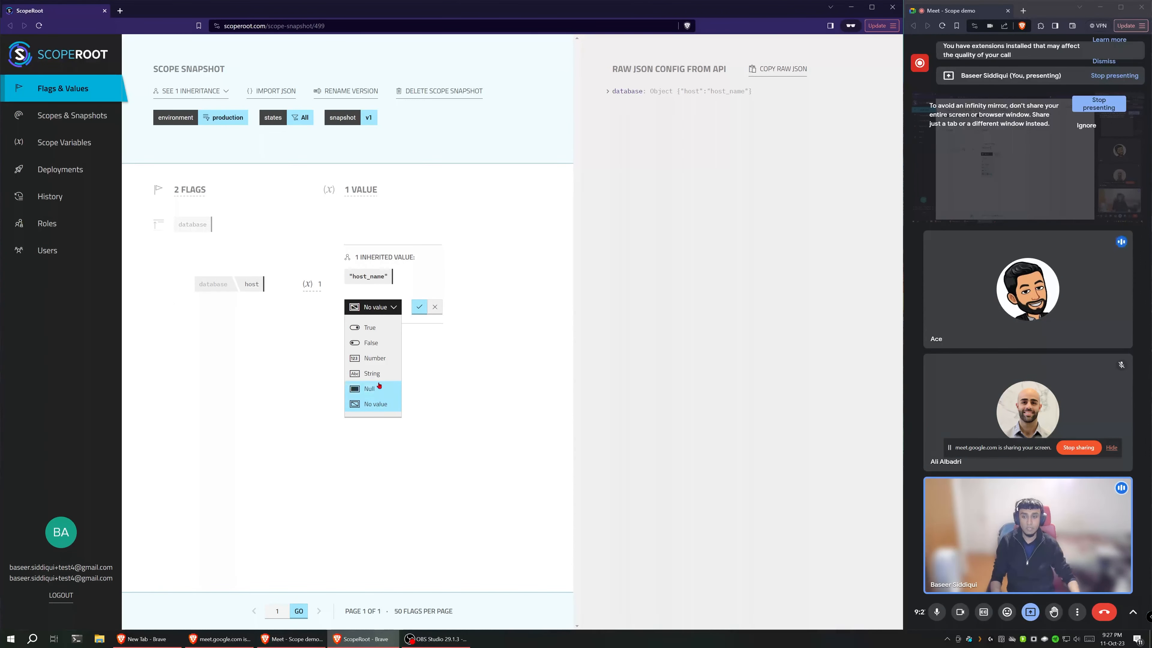
pyautogui.click(377, 373)
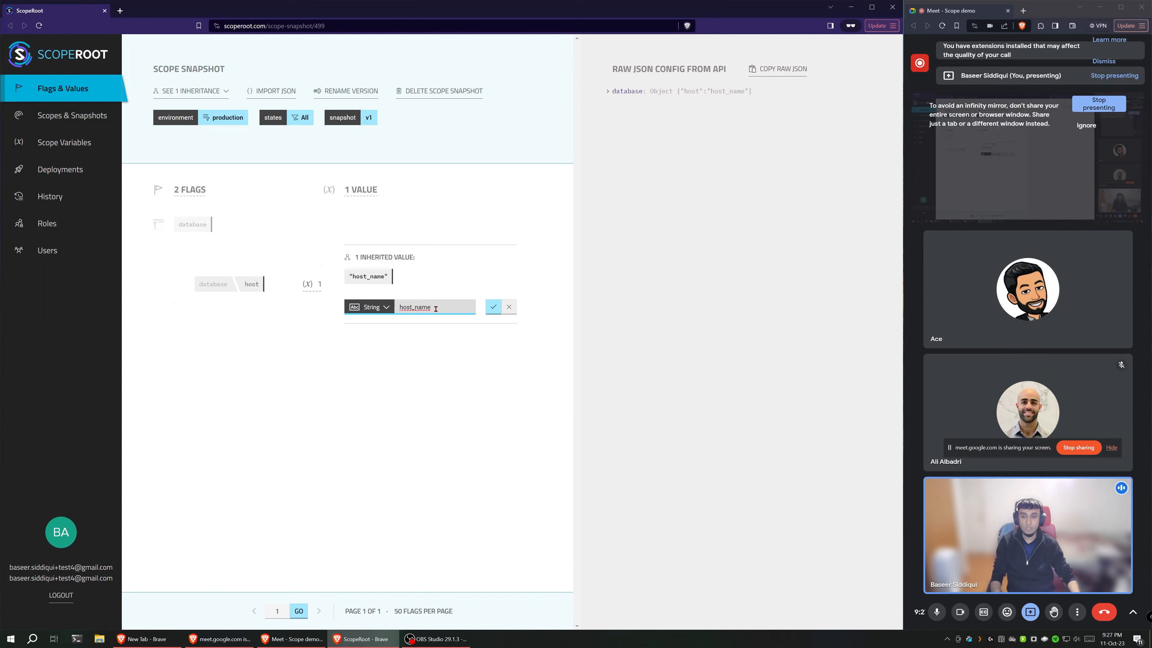
pyautogui.hotkey('ctrl', 'BackSpace')
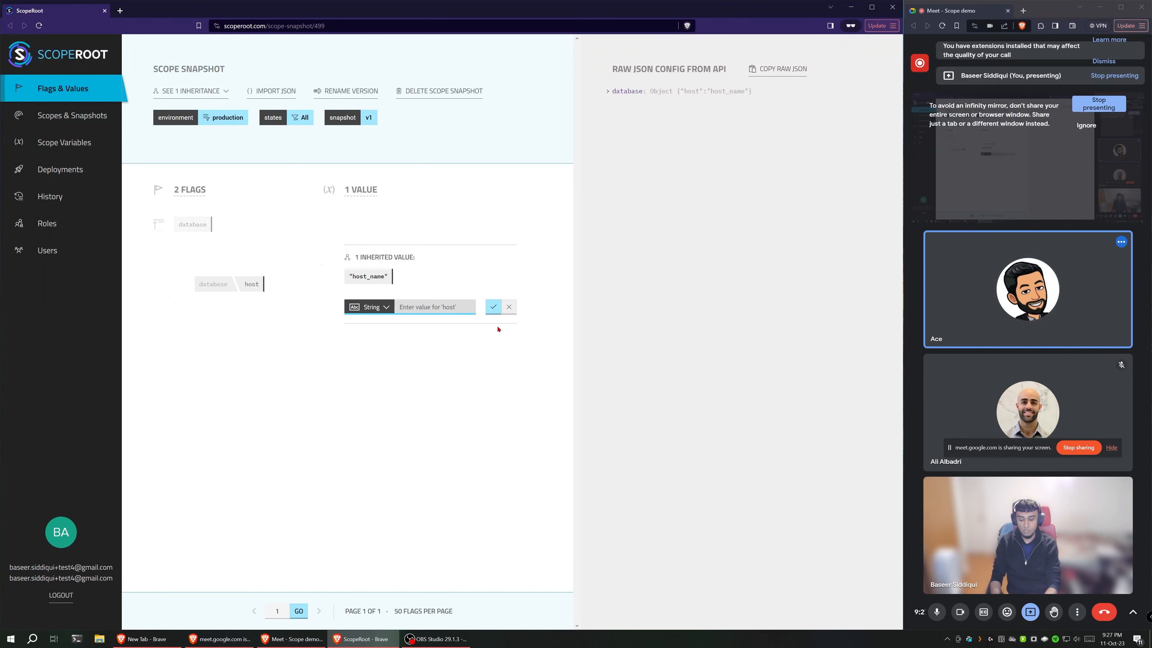
pyautogui.write('prod_host_name')
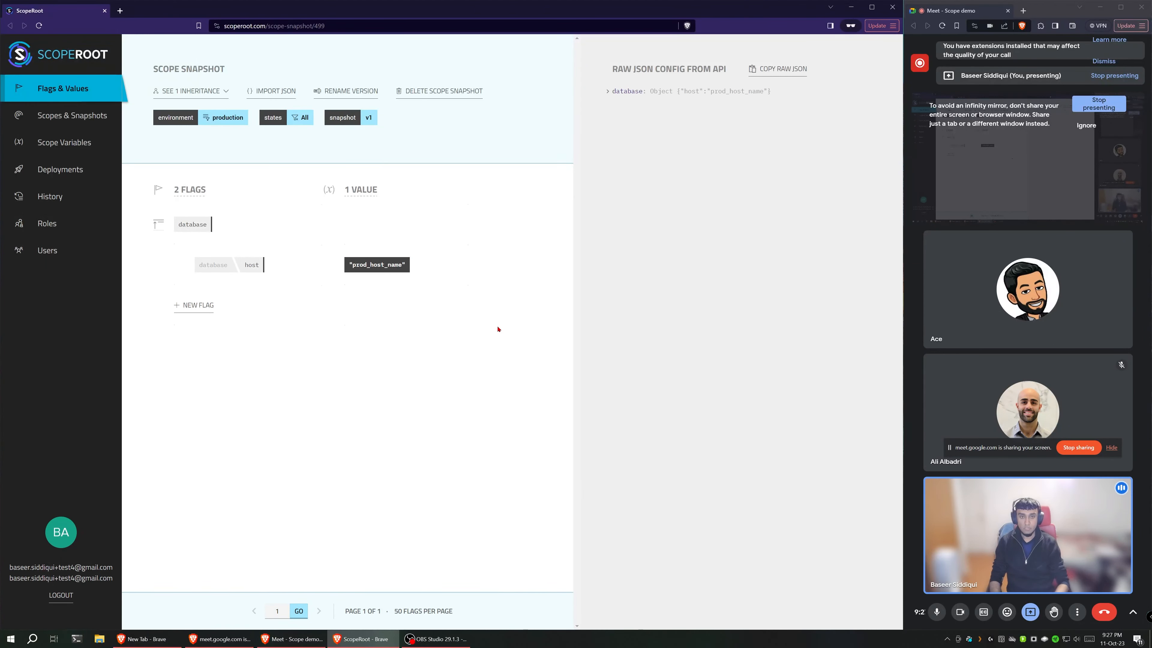
# Step: Expand the database object in the raw JSON config and examine its host value
pyautogui.click(630, 92)
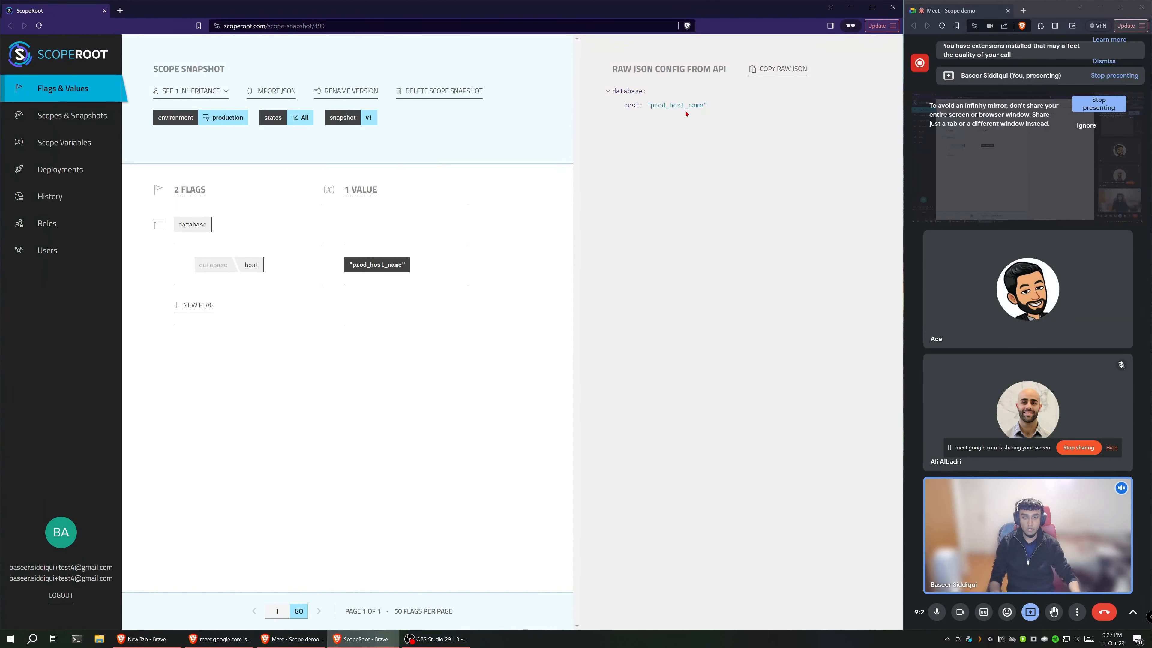
pyautogui.moveTo(653, 108); pyautogui.dragTo(713, 106)
pyautogui.click(717, 109)
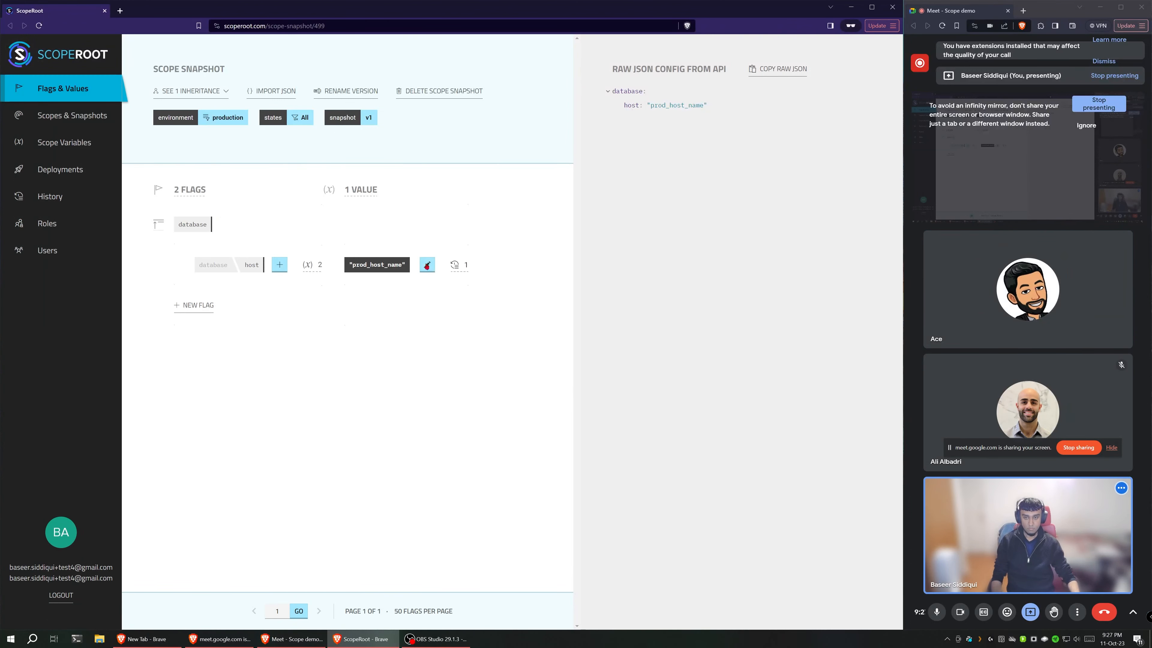
# Step: Examine the production host value's version history and the host flag's value usage across snapshots
pyautogui.moveTo(466, 273)
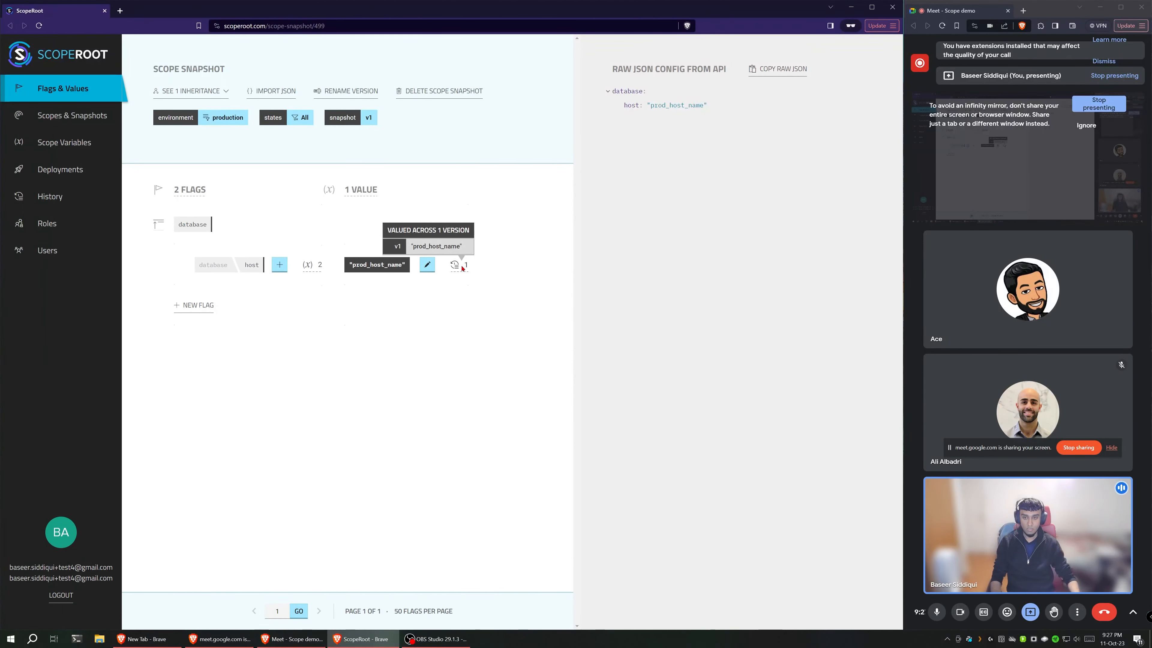
pyautogui.moveTo(308, 266)
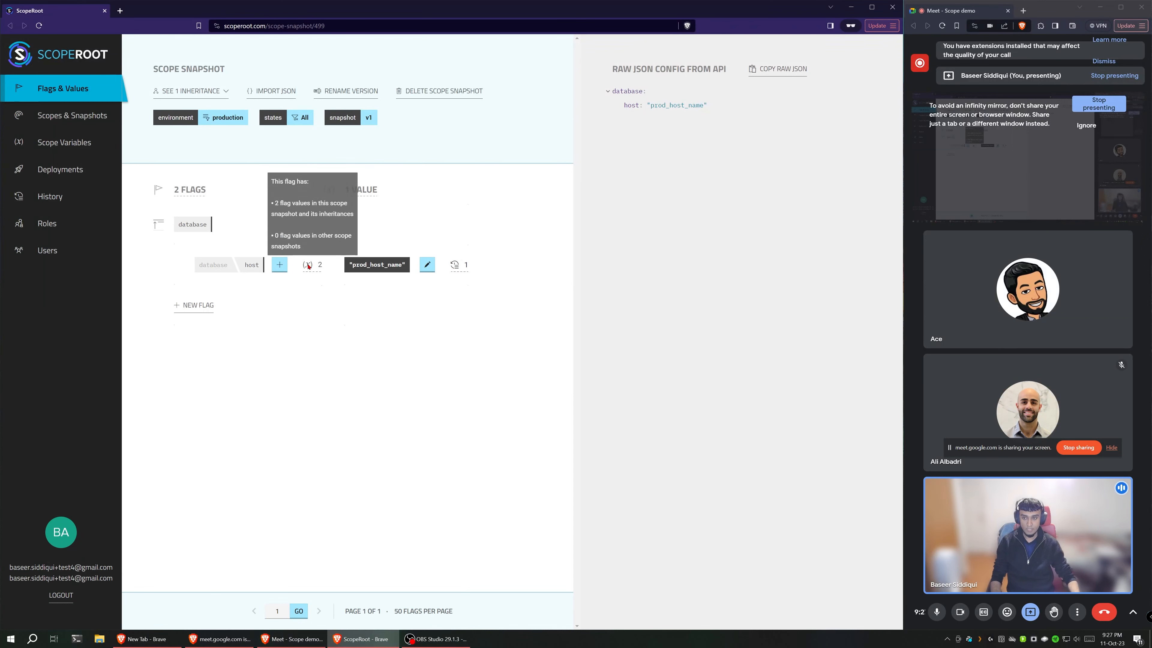
pyautogui.moveTo(257, 226)
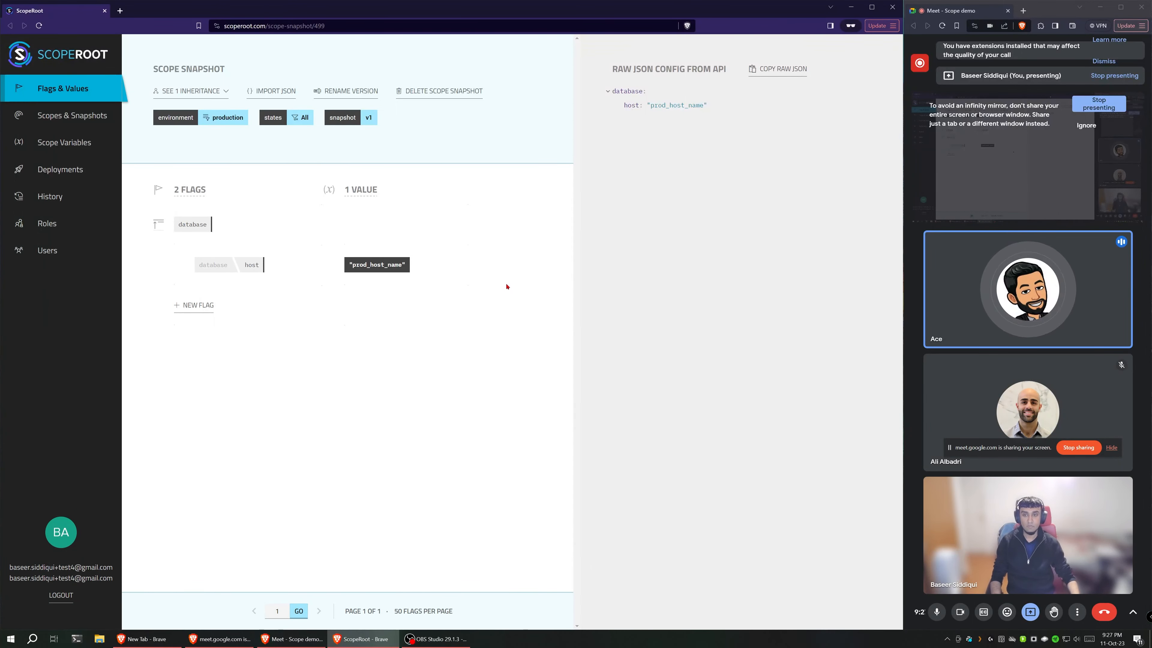
pyautogui.moveTo(393, 275)
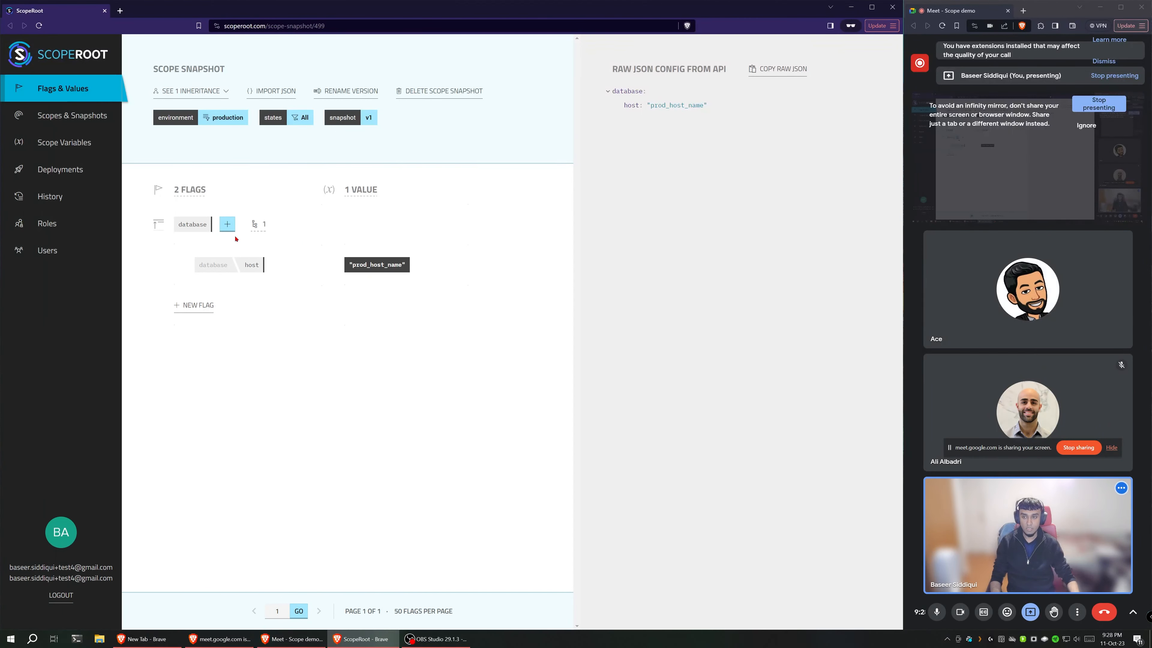
# Step: Add a leaf flag named max_pool_size under the database object in the production snapshot and save it
pyautogui.click(228, 224)
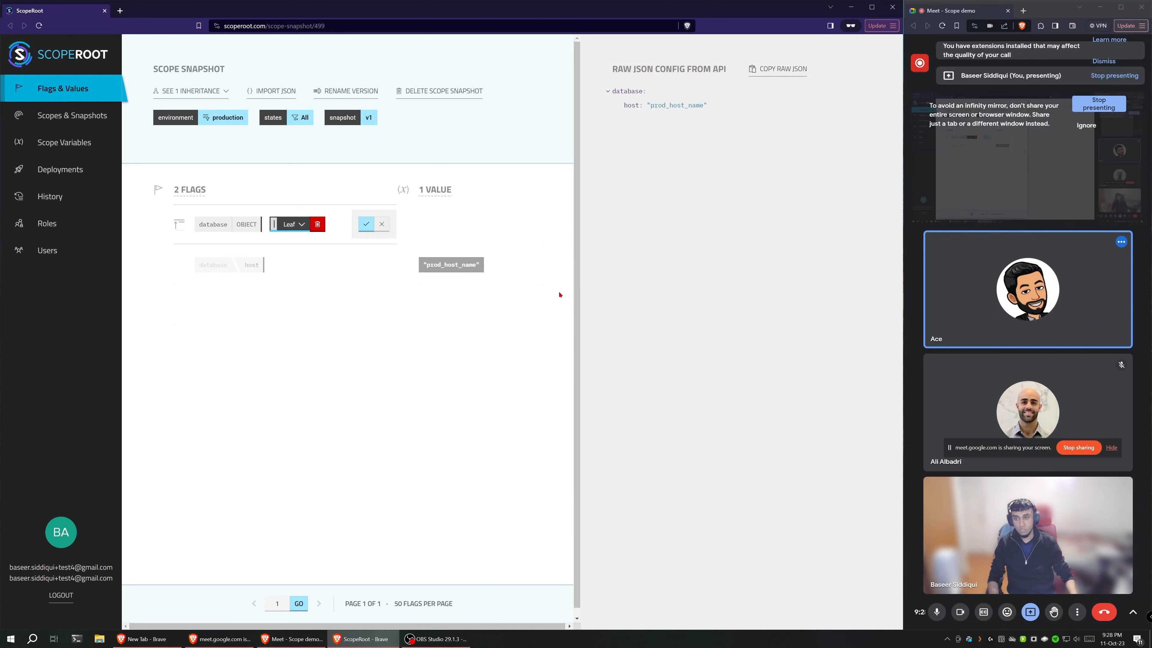
pyautogui.write('max_pool_')
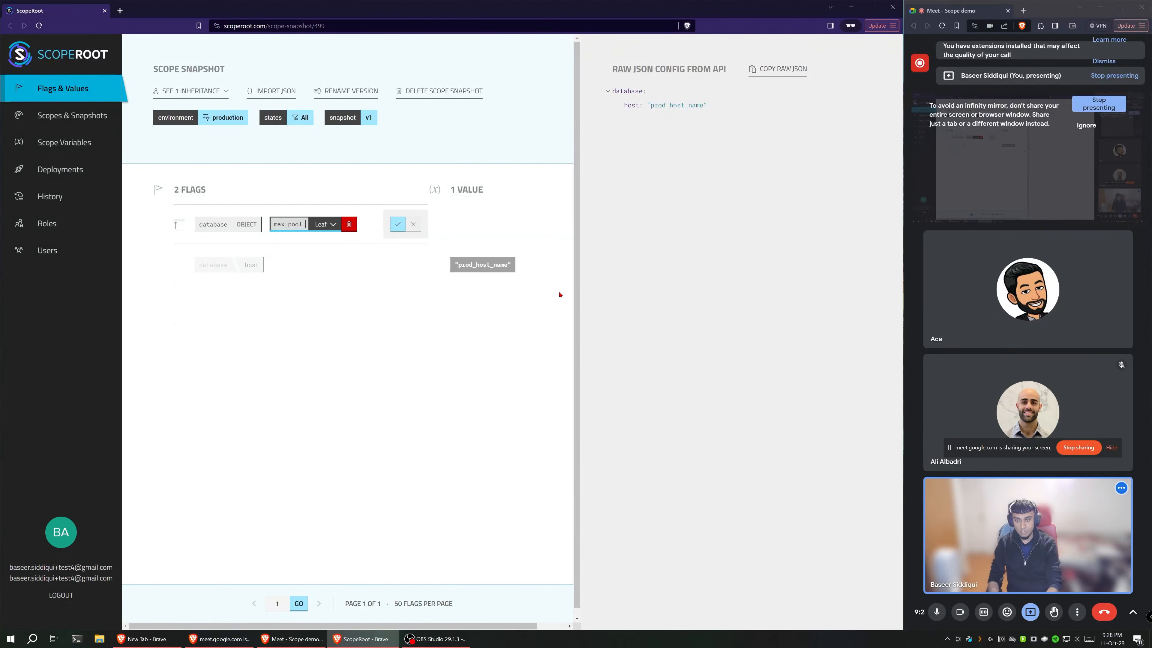
pyautogui.write('size')
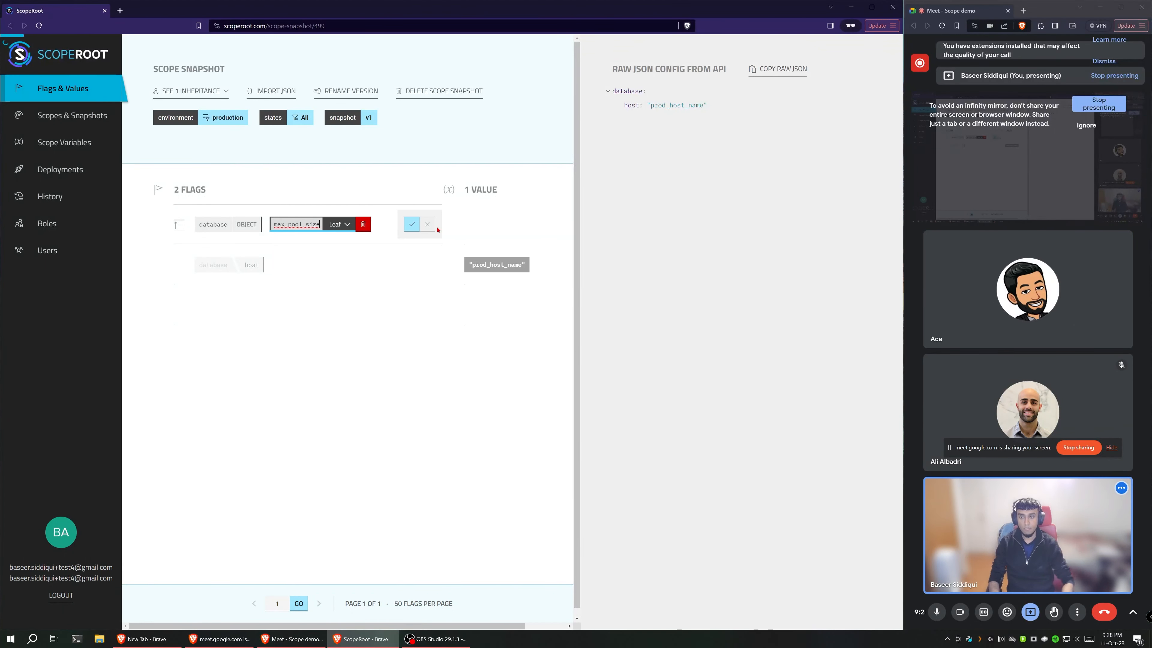
pyautogui.press('Return')
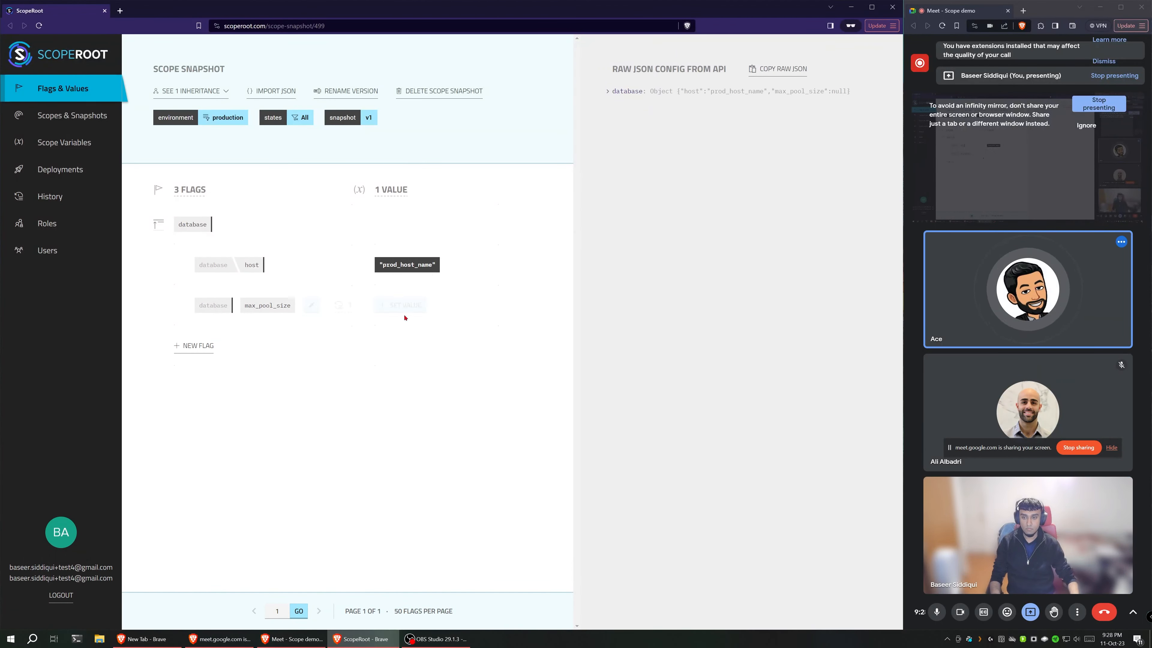
# Step: Set the production snapshot's max_pool_size flag to the number 20 and save the value
pyautogui.click(408, 310)
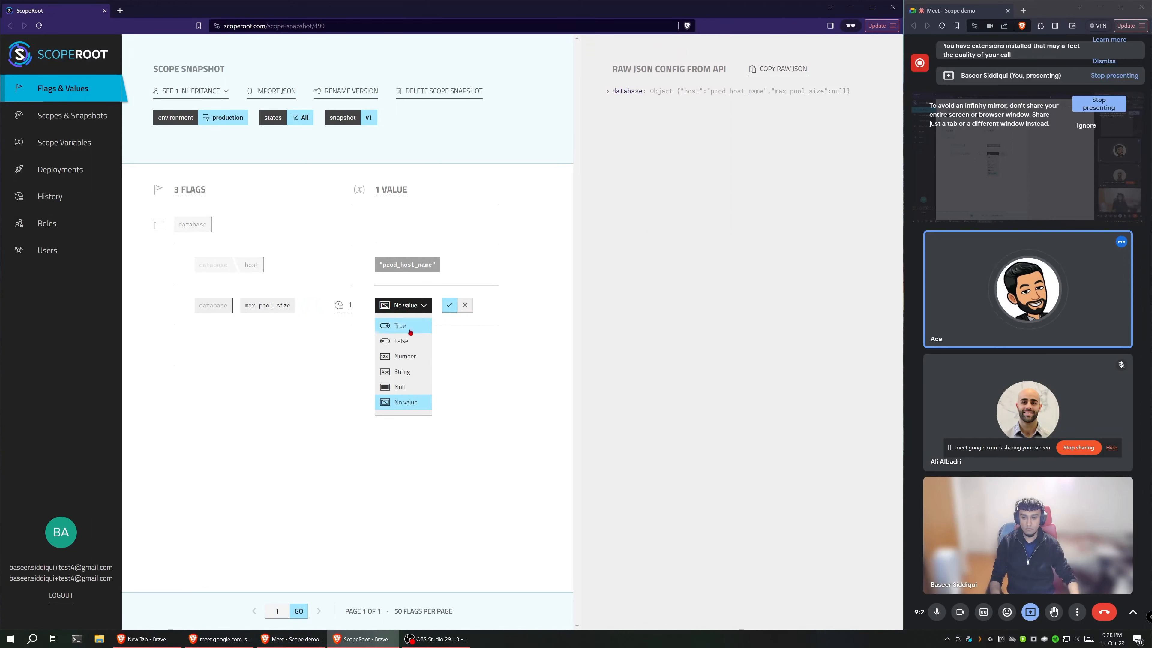
pyautogui.click(405, 356)
pyautogui.write('20')
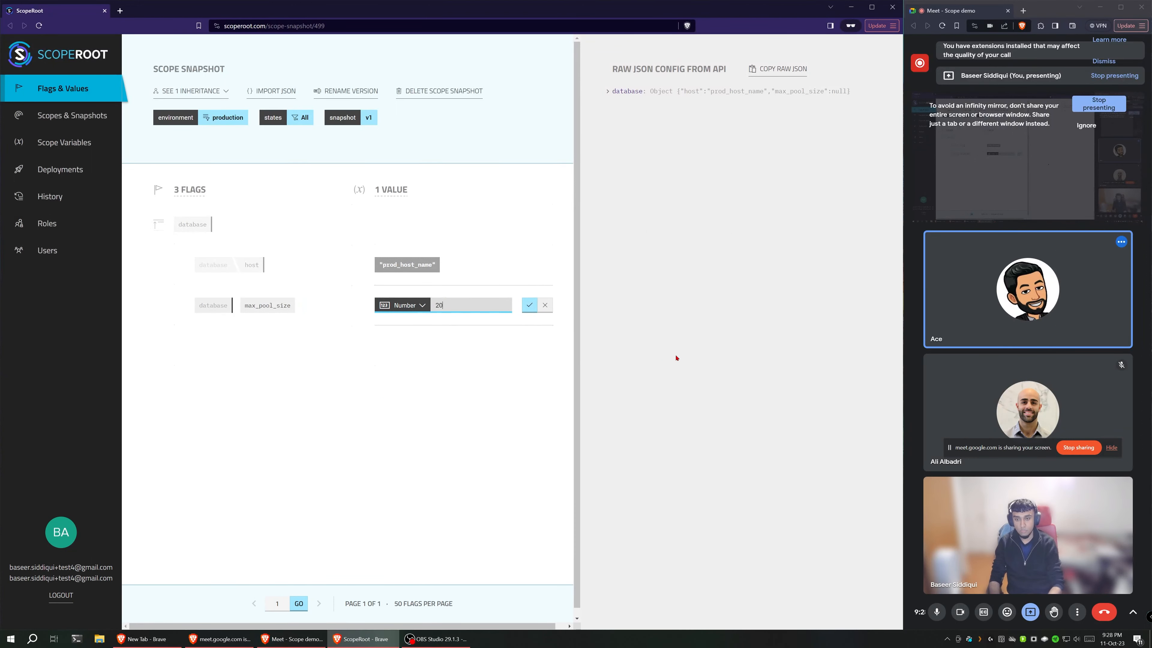
pyautogui.press('Return')
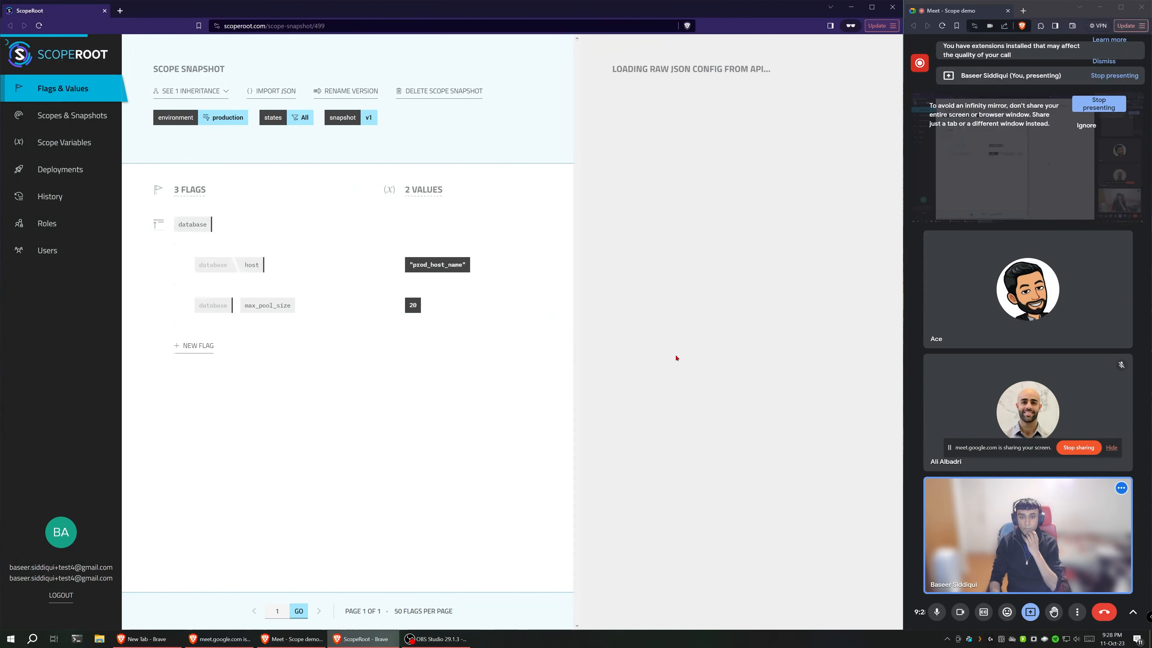
# Step: Reset max_pool_size to No value in the production snapshot and delete the flag
pyautogui.moveTo(419, 311)
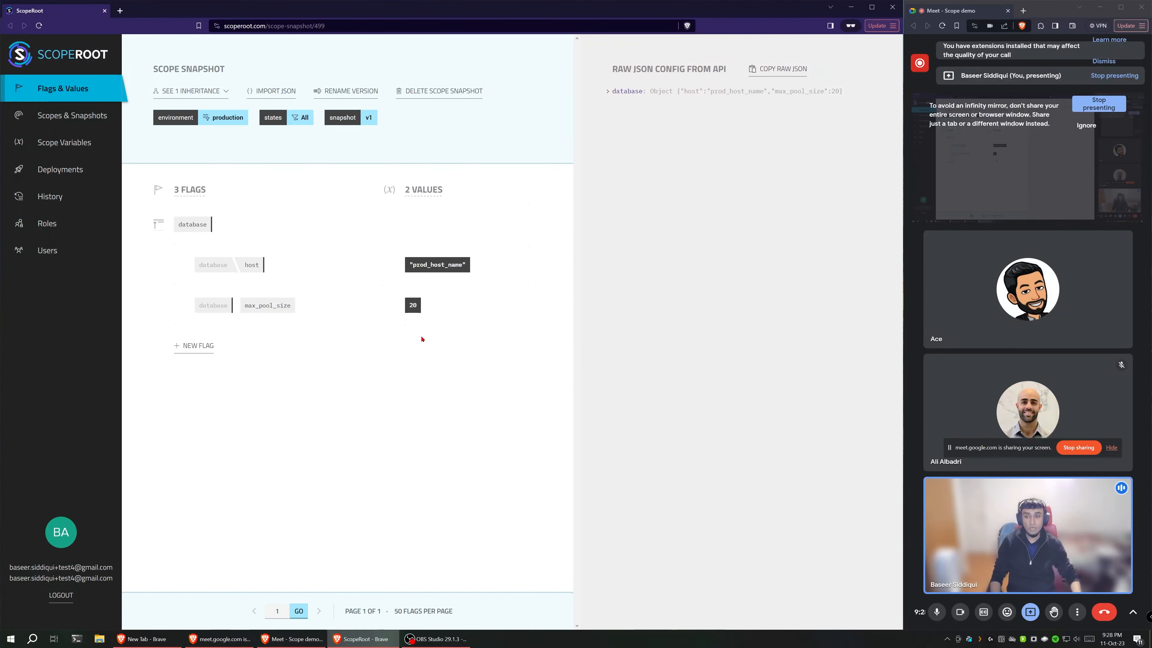
pyautogui.click(295, 120)
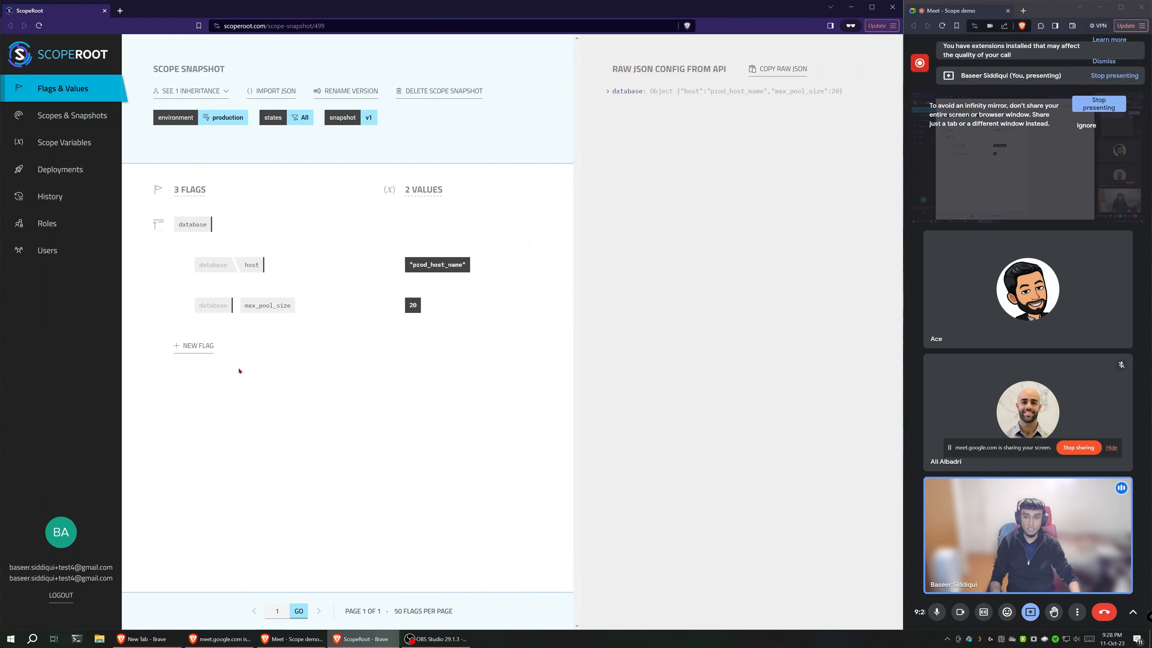
pyautogui.moveTo(274, 301)
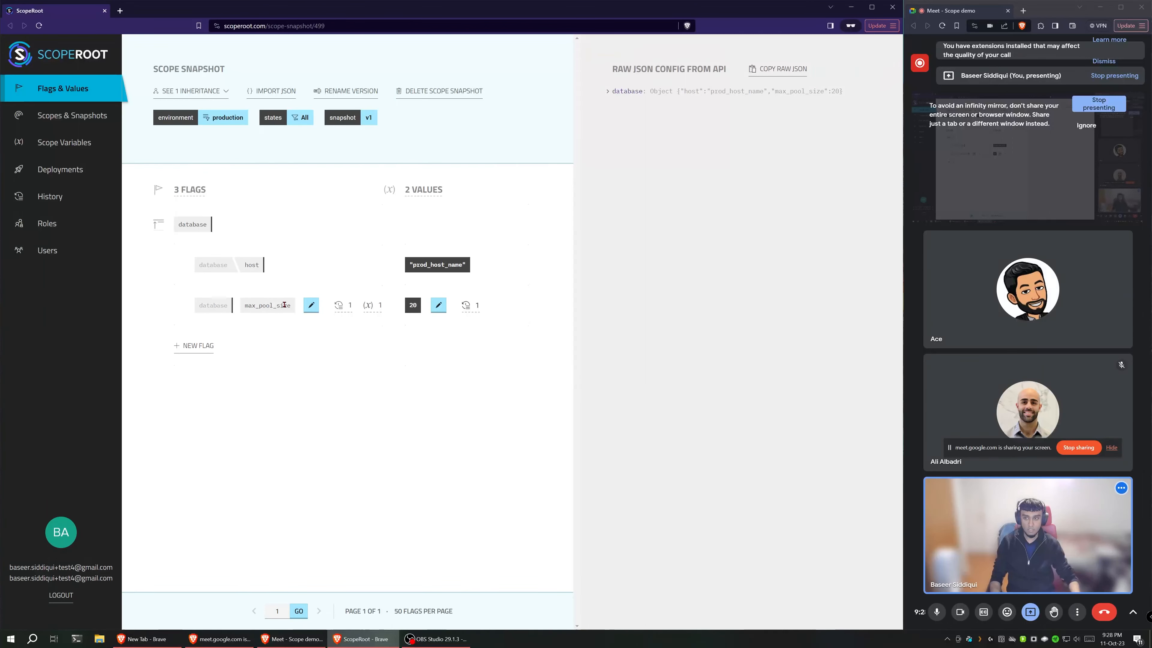
pyautogui.click(442, 309)
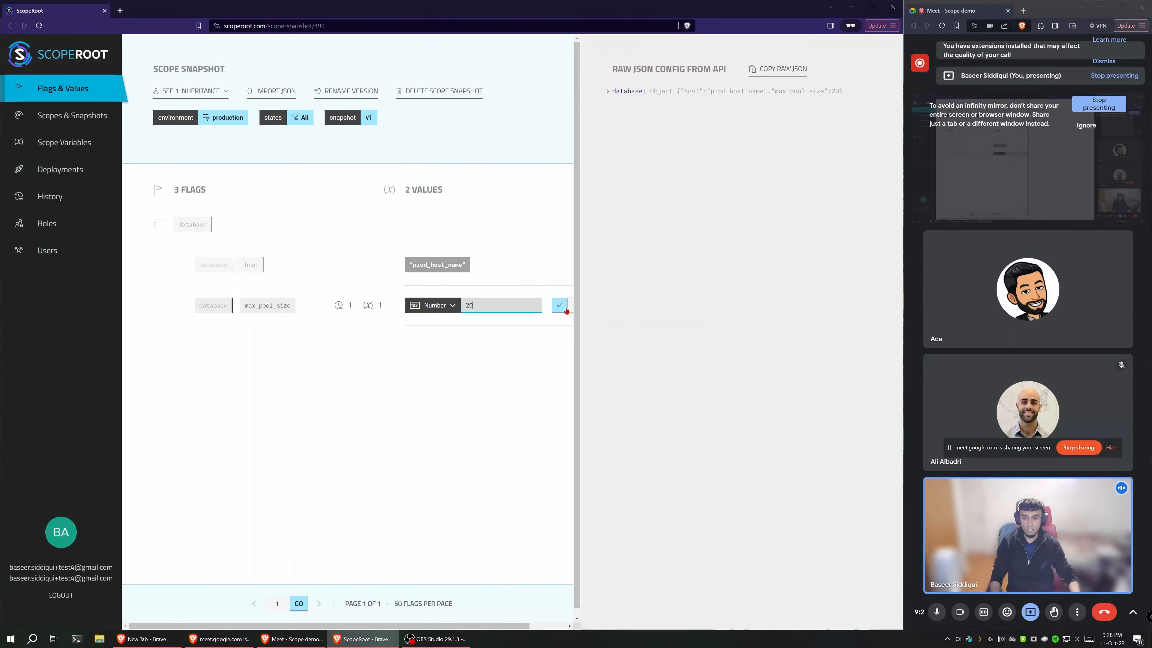
pyautogui.click(433, 305)
pyautogui.click(417, 403)
pyautogui.click(476, 305)
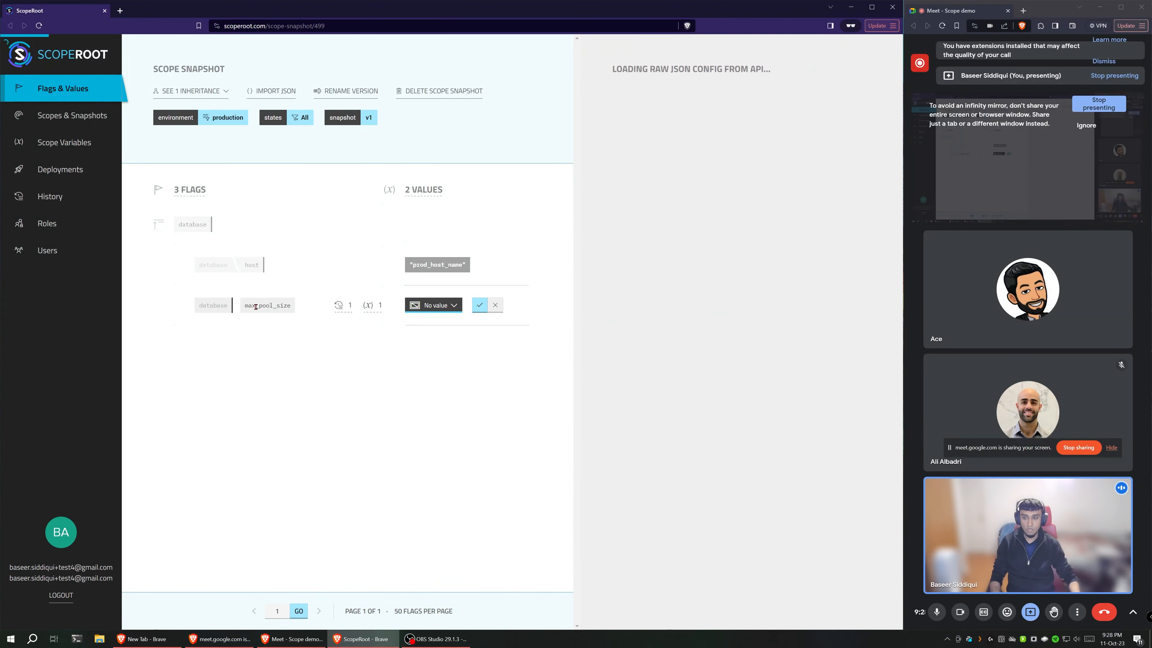
pyautogui.click(311, 305)
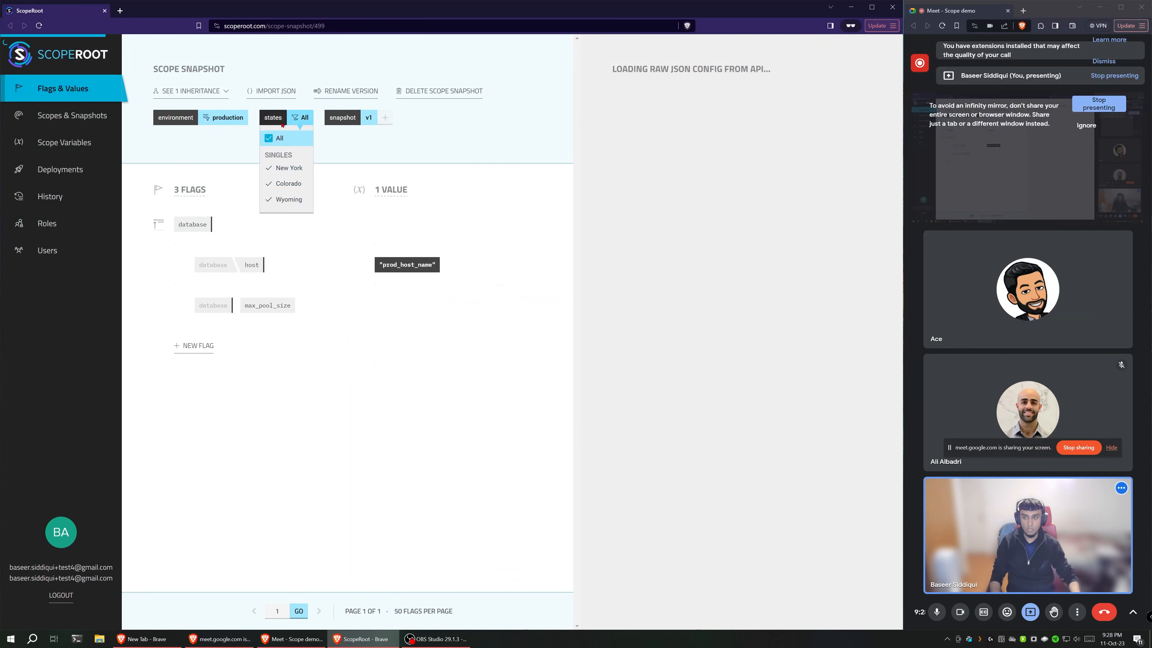
# Step: Switch the scope to all environments and all states, and return to the production snapshot
pyautogui.moveTo(223, 121)
pyautogui.click(205, 138)
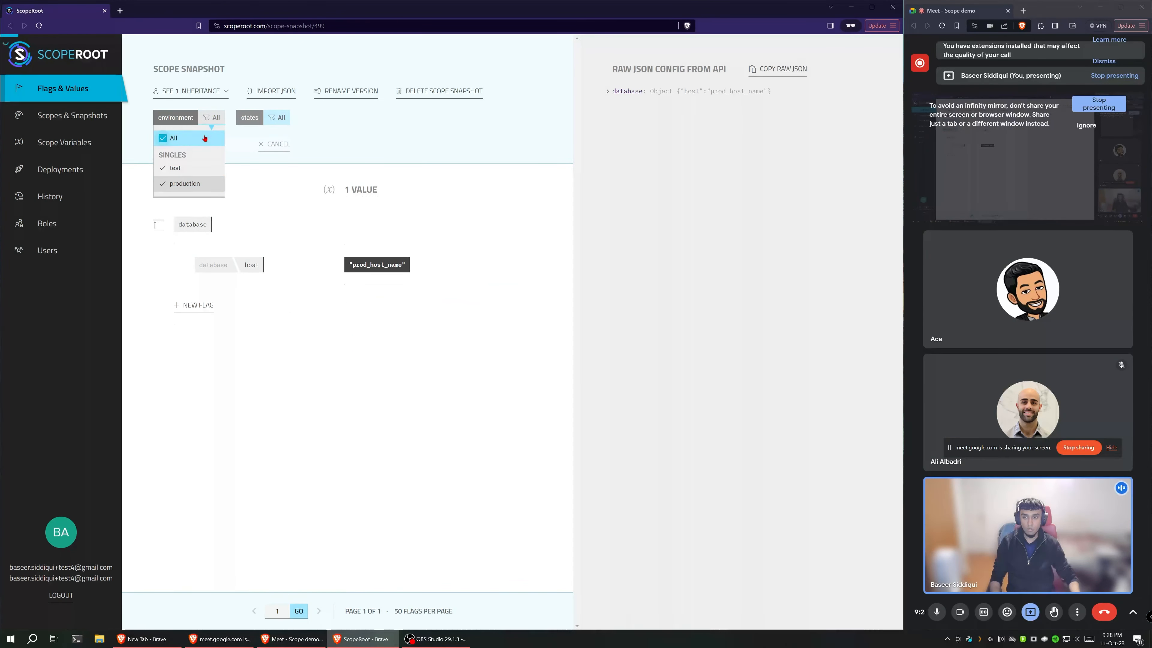
pyautogui.click(325, 144)
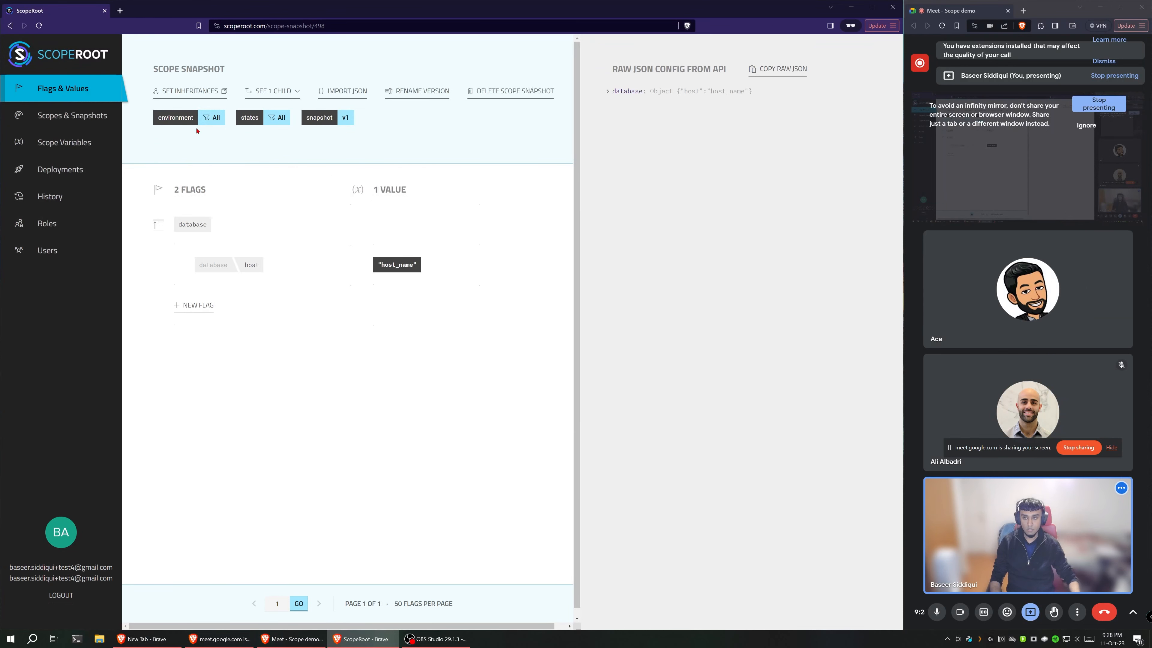
pyautogui.hotkey('alt', 'Left')
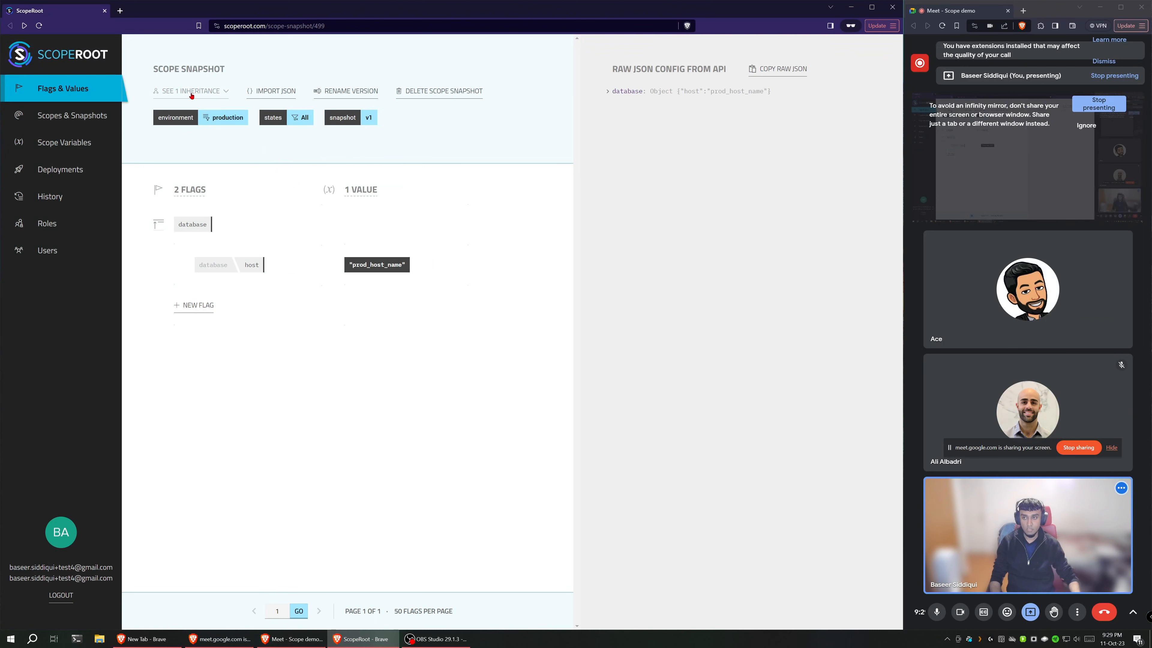
# Step: Go to the inherited all-environments, all-states v1 snapshot and add a leaf flag max_pool_size under database
pyautogui.click(191, 91)
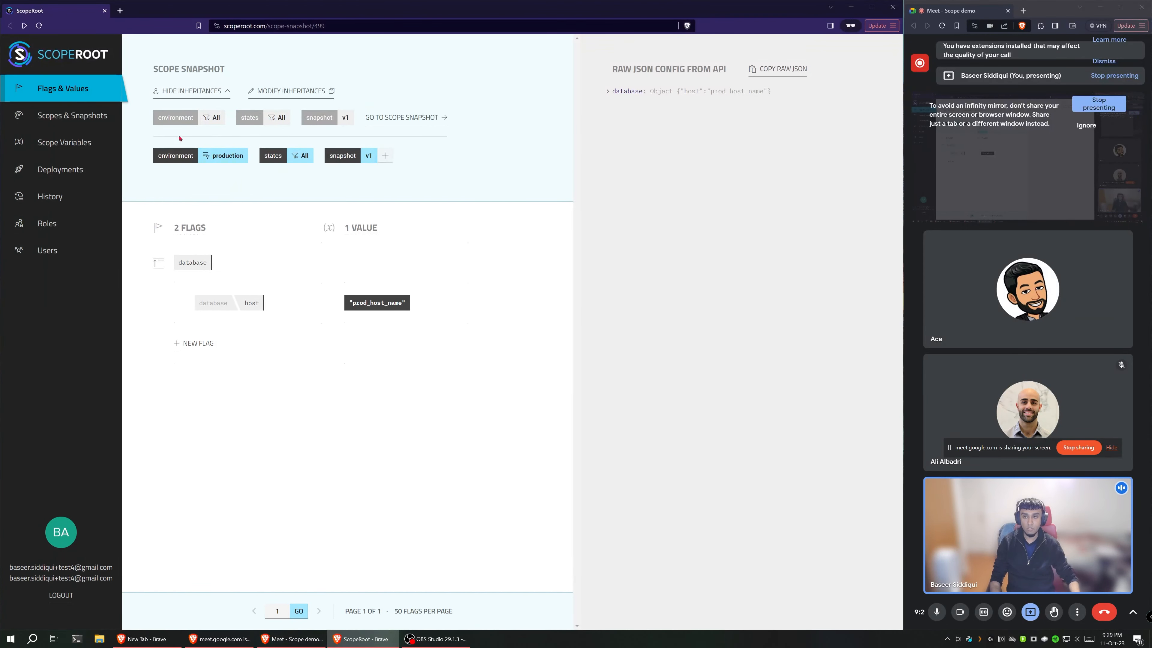
pyautogui.click(415, 119)
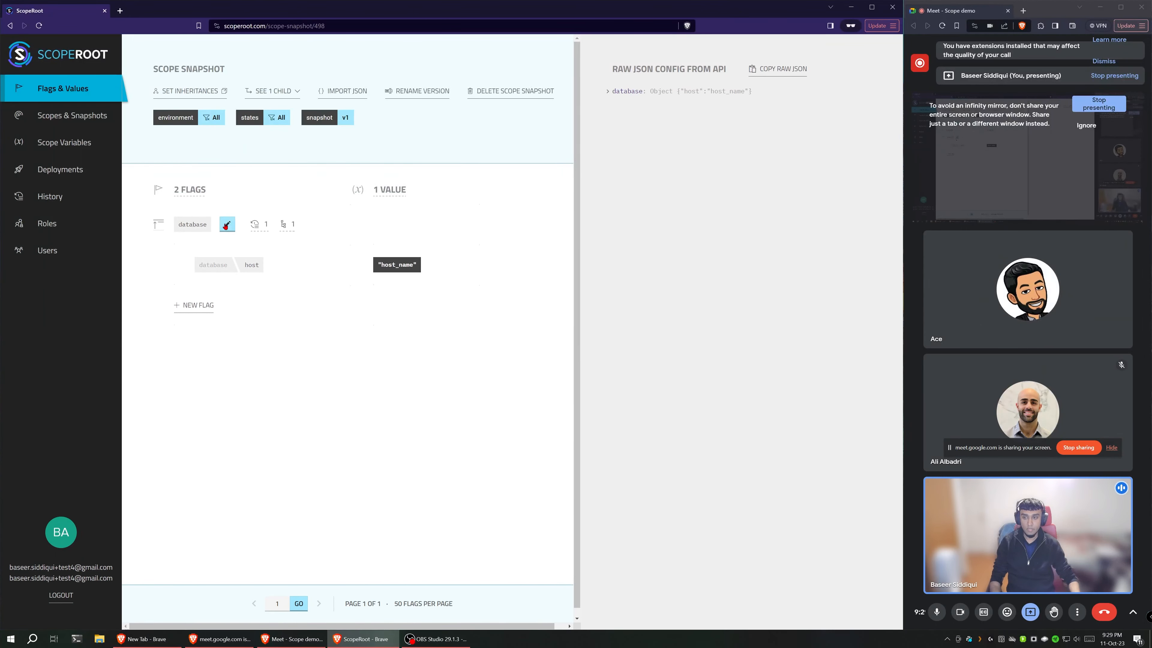
pyautogui.click(226, 224)
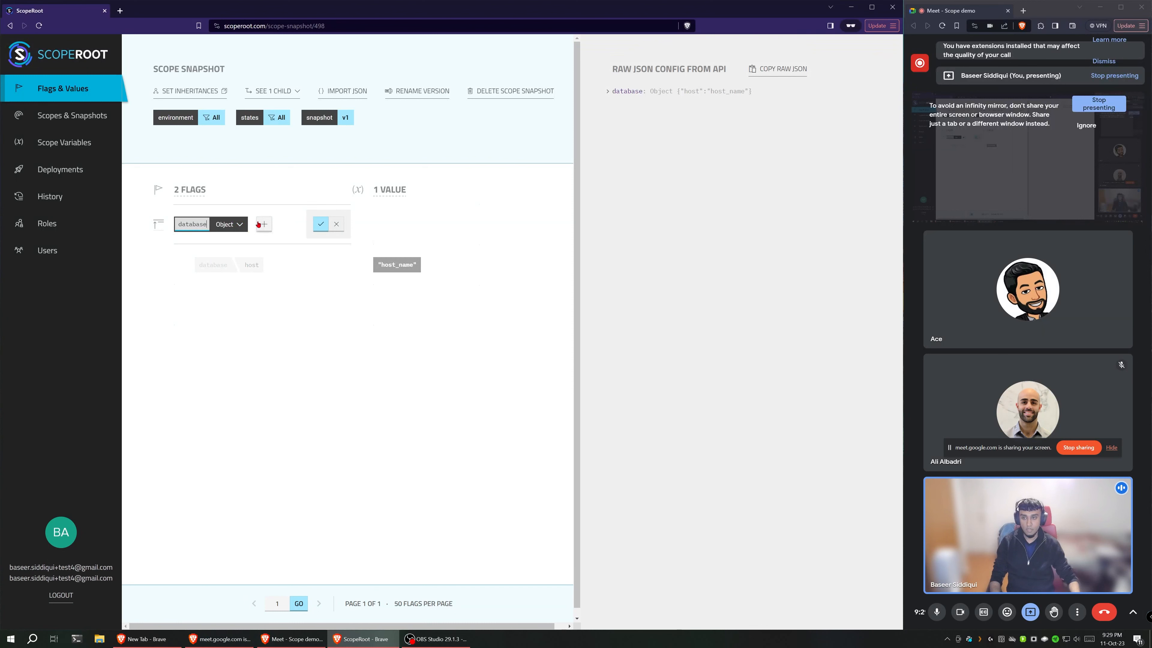
pyautogui.click(285, 224)
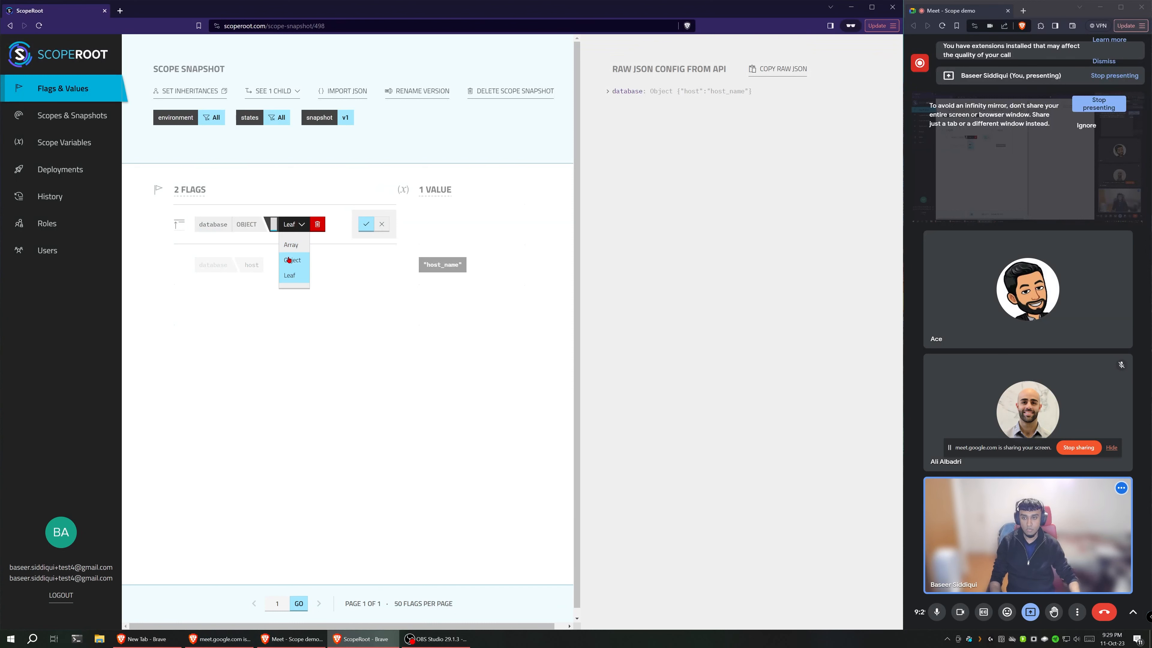
pyautogui.click(294, 270)
pyautogui.write('m')
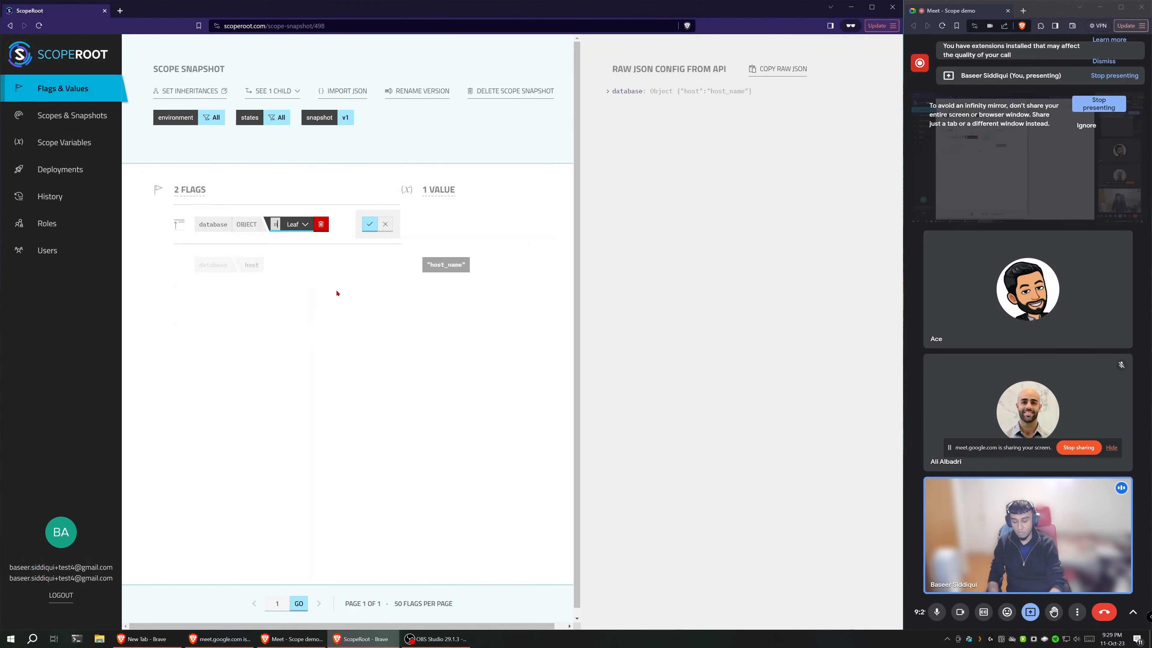
pyautogui.write('ax_pool_size')
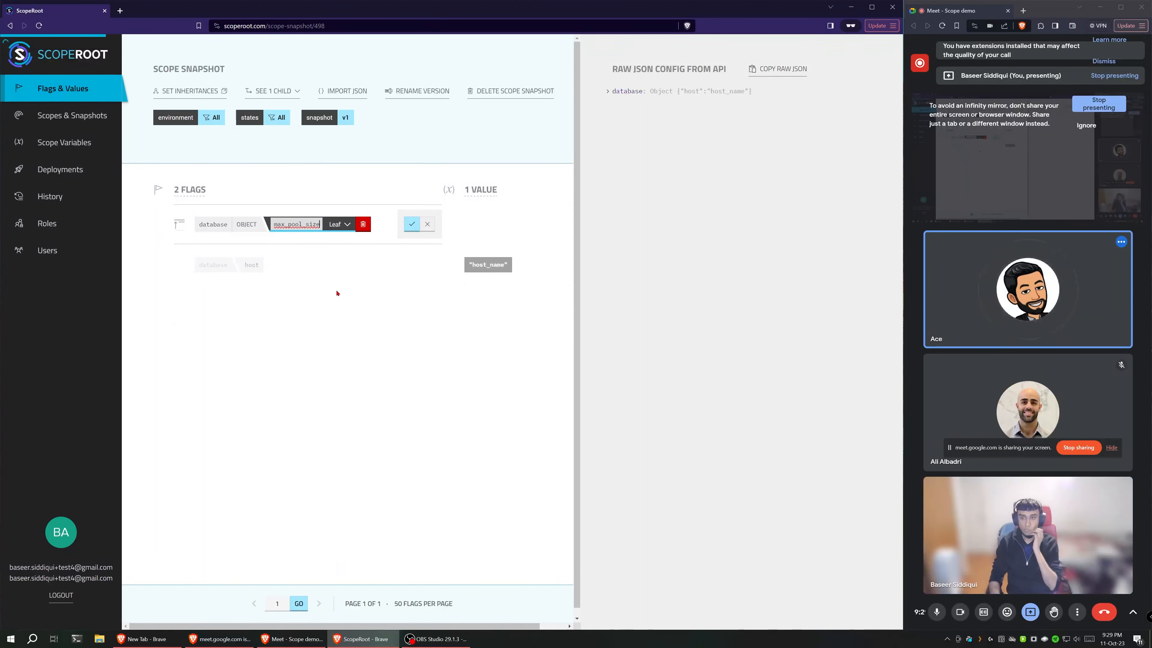
pyautogui.press('Return')
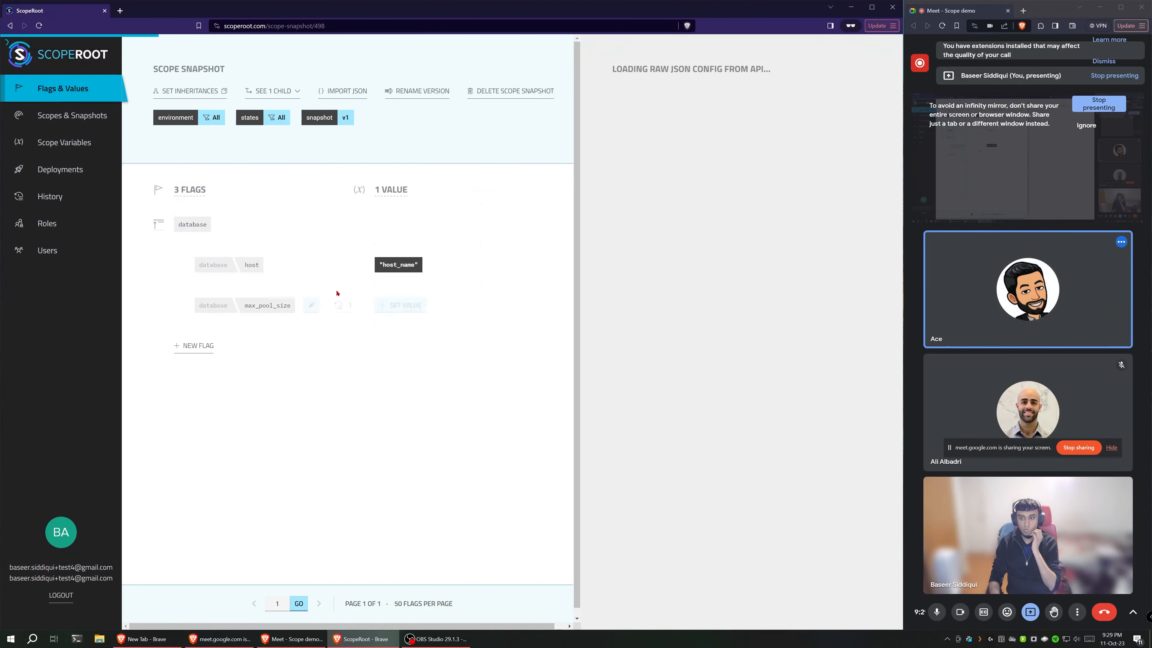
# Step: Set max_pool_size to the number 5 in the all-environments, all-states snapshot and save it
pyautogui.click(388, 307)
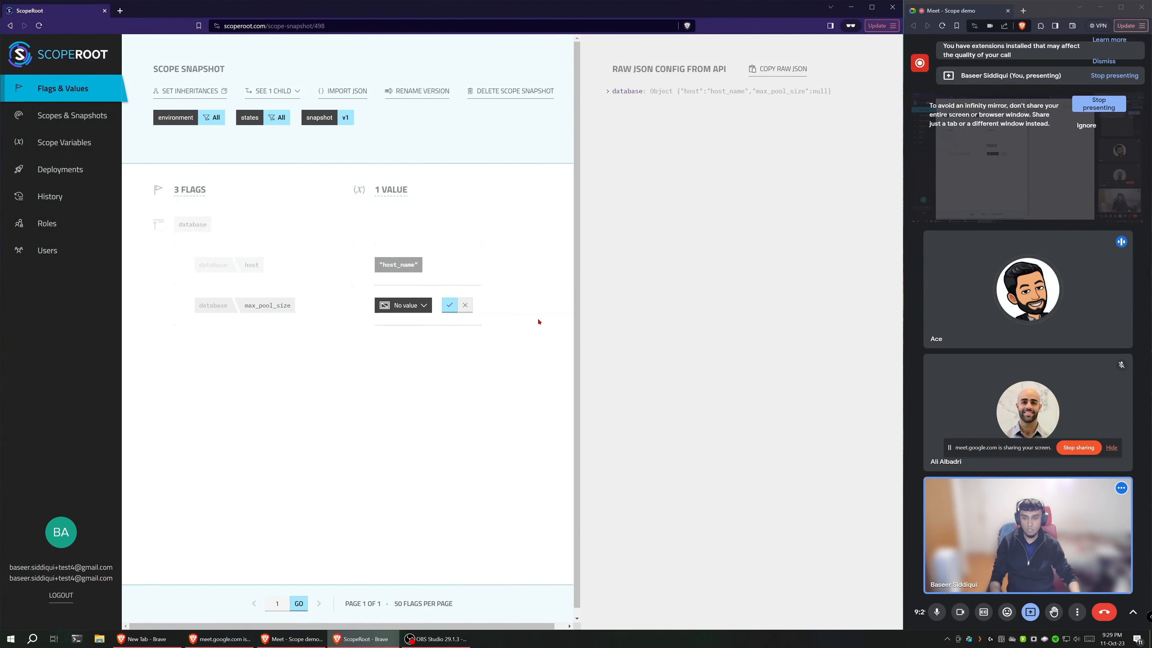
pyautogui.moveTo(403, 304)
pyautogui.click(394, 358)
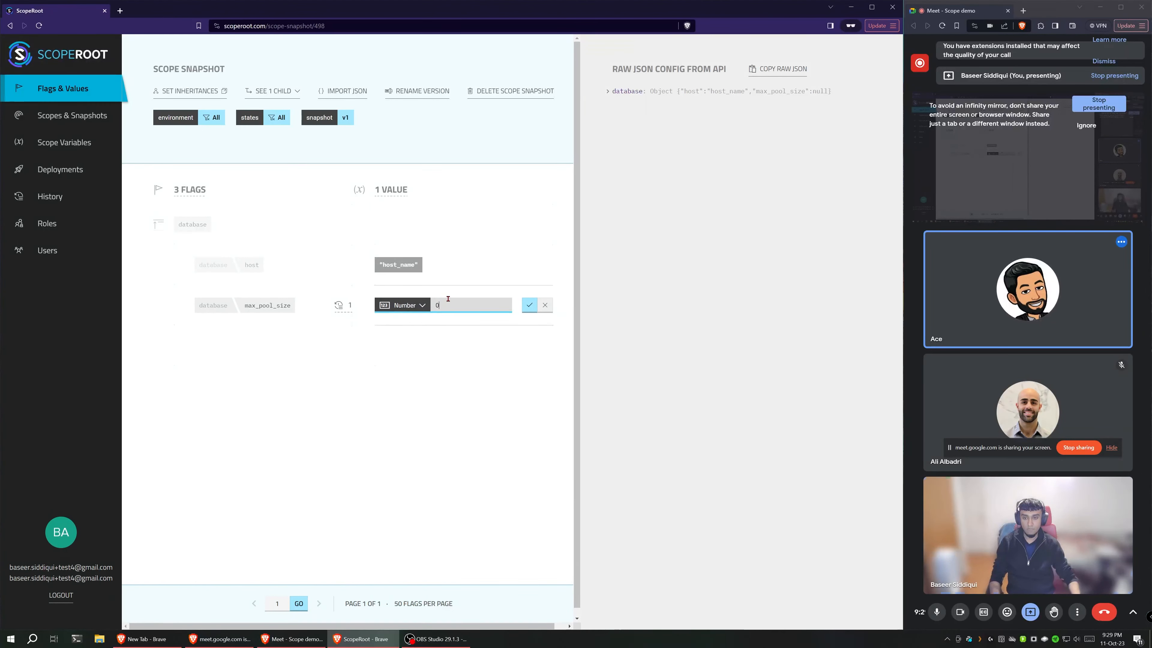
pyautogui.doubleClick(446, 304)
pyautogui.write('5')
pyautogui.click(531, 308)
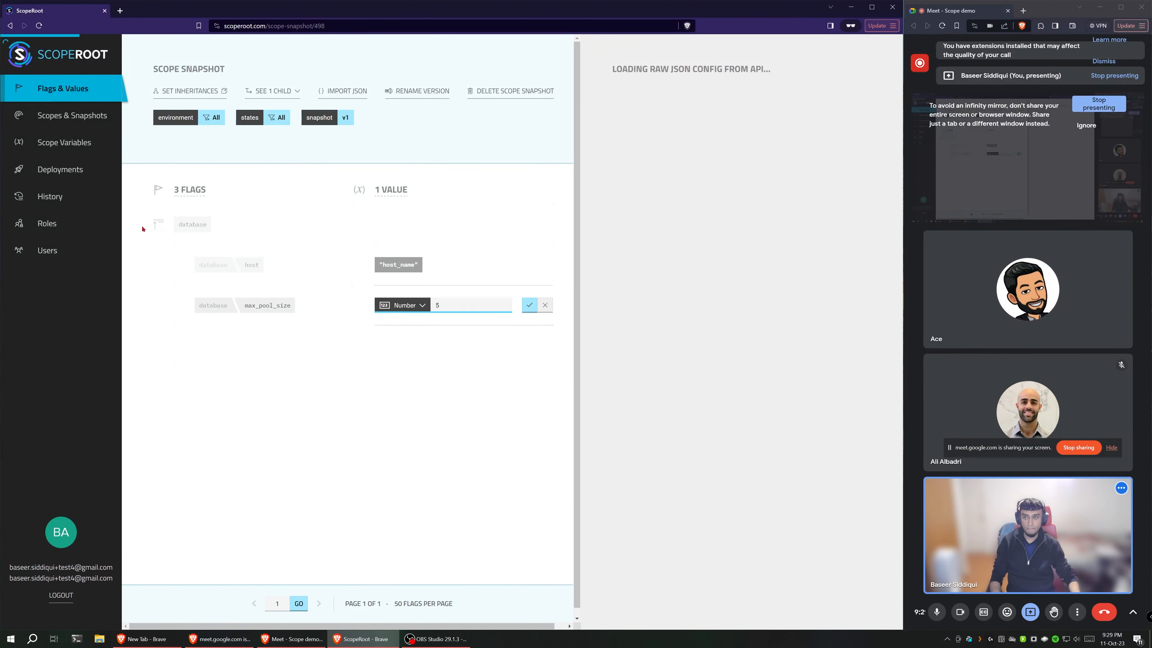
# Step: Switch to the production v1 snapshot, override the inherited max_pool_size value with the number 20 and save it
pyautogui.click(206, 180)
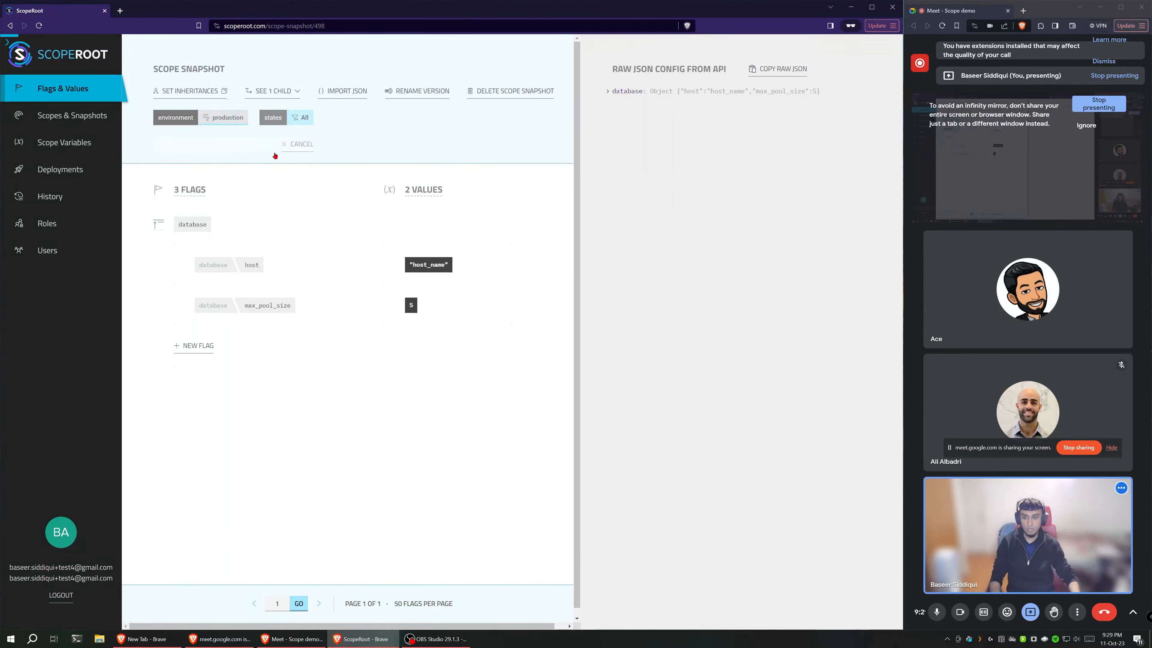
pyautogui.click(353, 145)
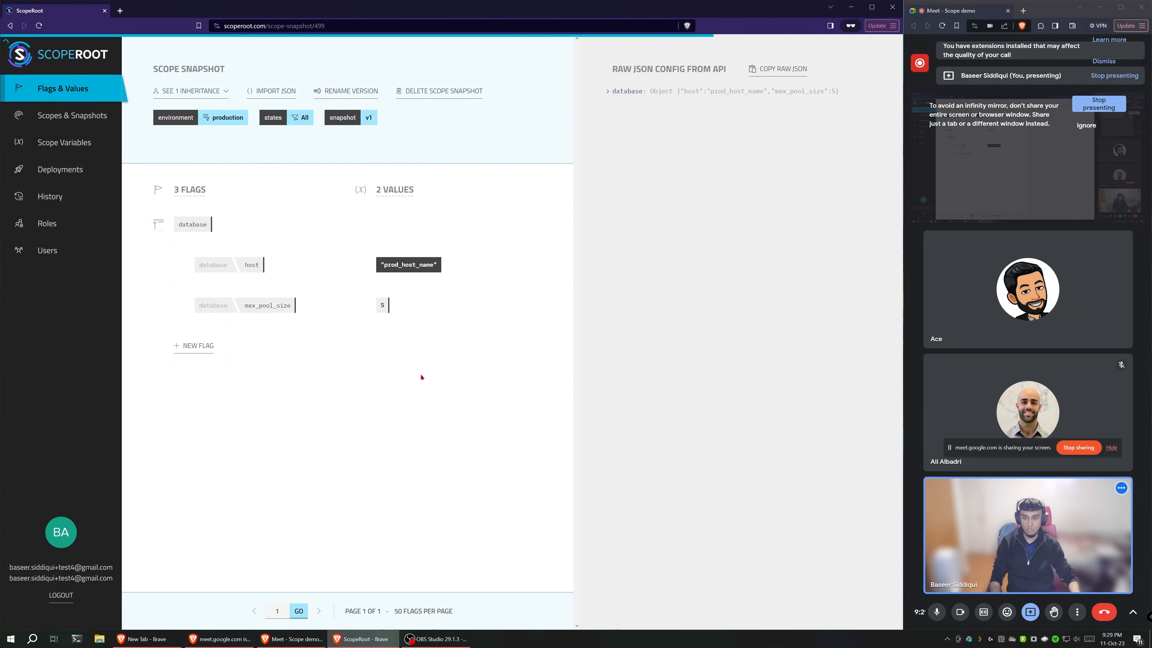
pyautogui.click(411, 310)
pyautogui.click(405, 347)
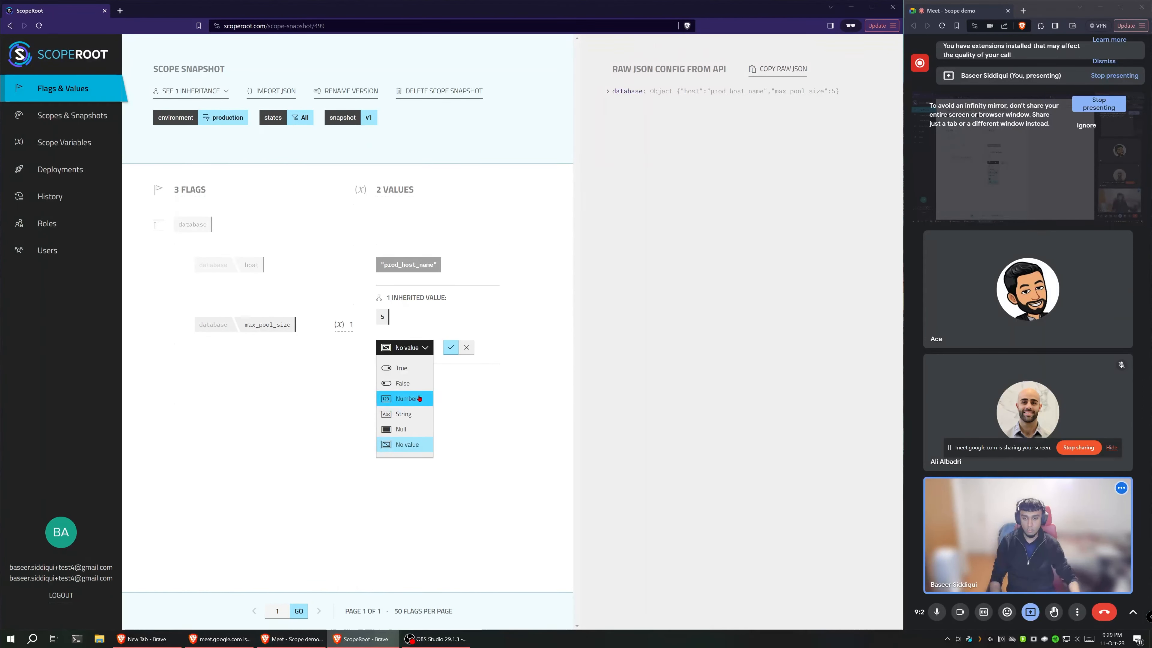
pyautogui.click(408, 399)
pyautogui.press('BackSpace')
pyautogui.write('20')
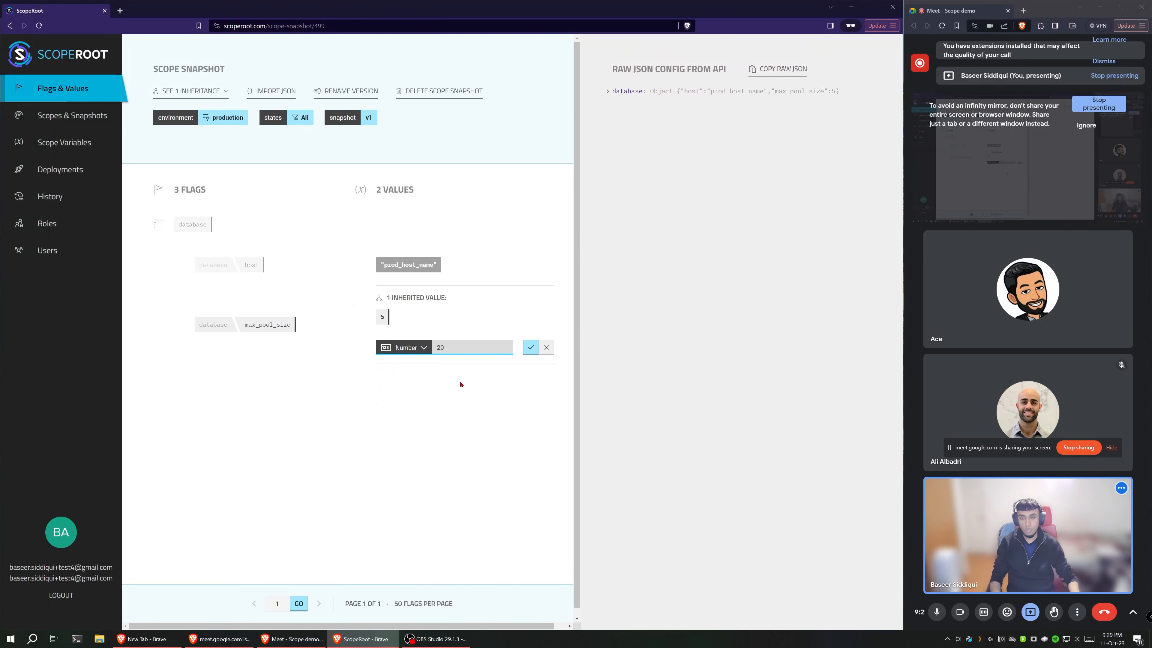
pyautogui.click(530, 348)
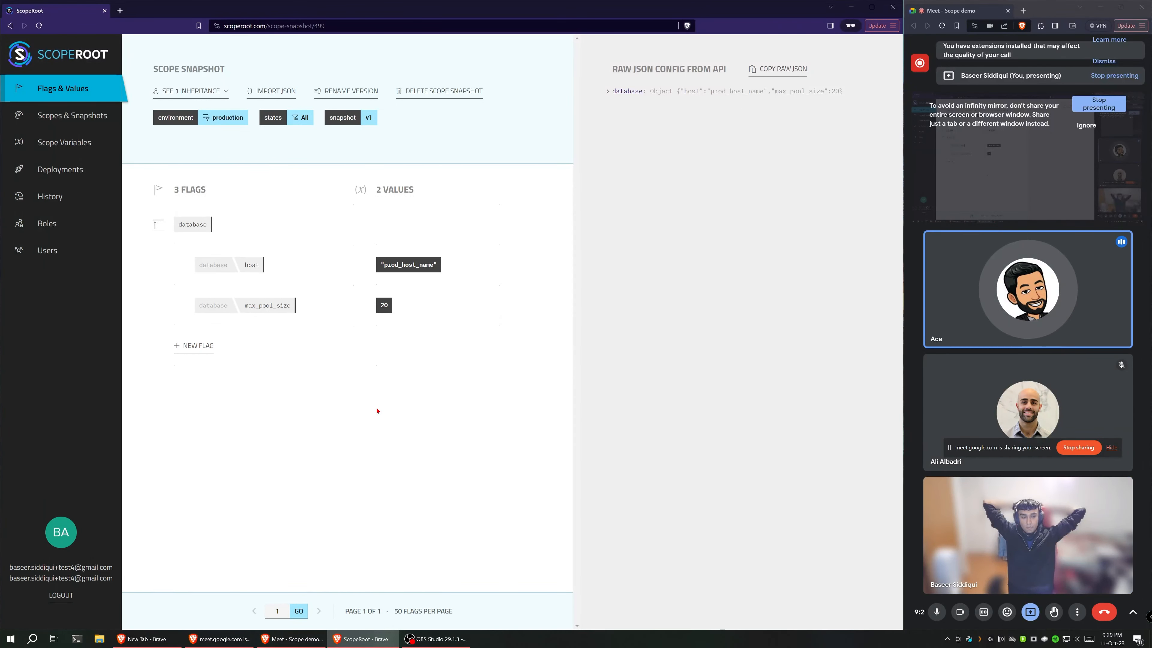
# Step: Expand the database object in the production v1 snapshot's raw JSON config and examine its values
pyautogui.click(628, 92)
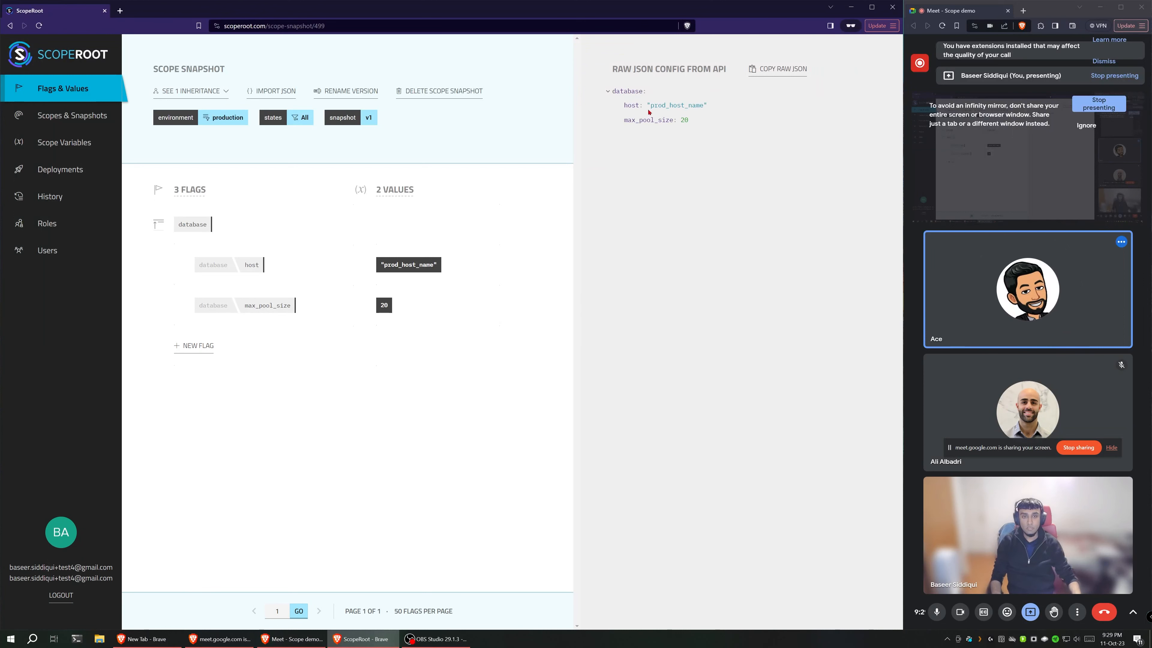
pyautogui.click(626, 92)
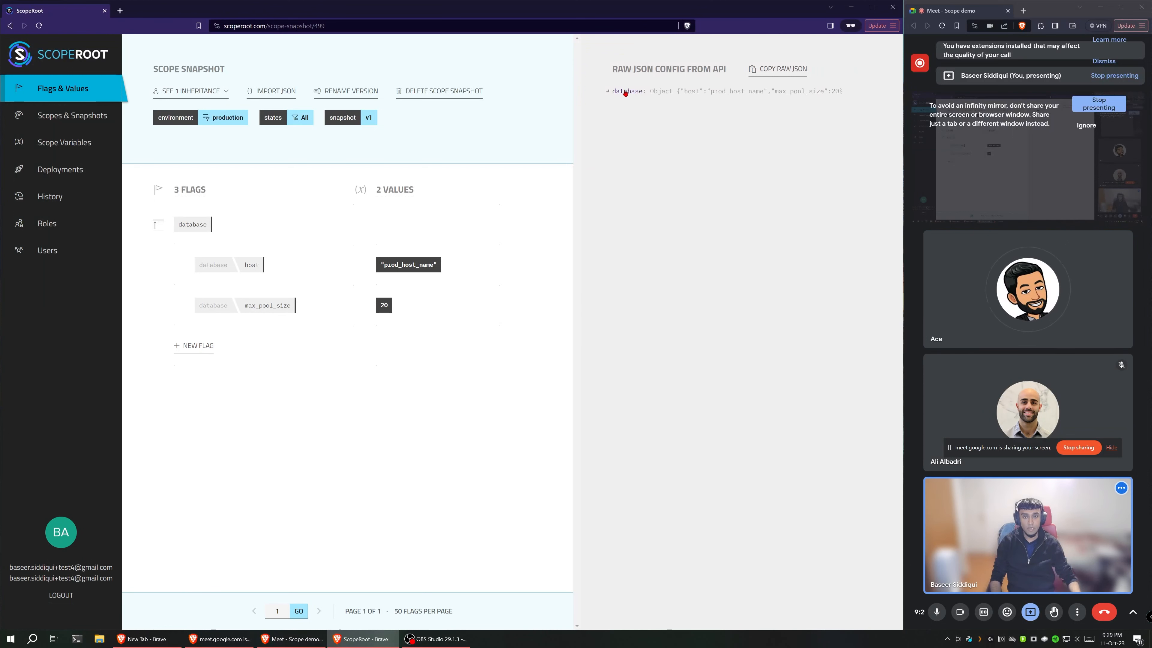
pyautogui.click(626, 93)
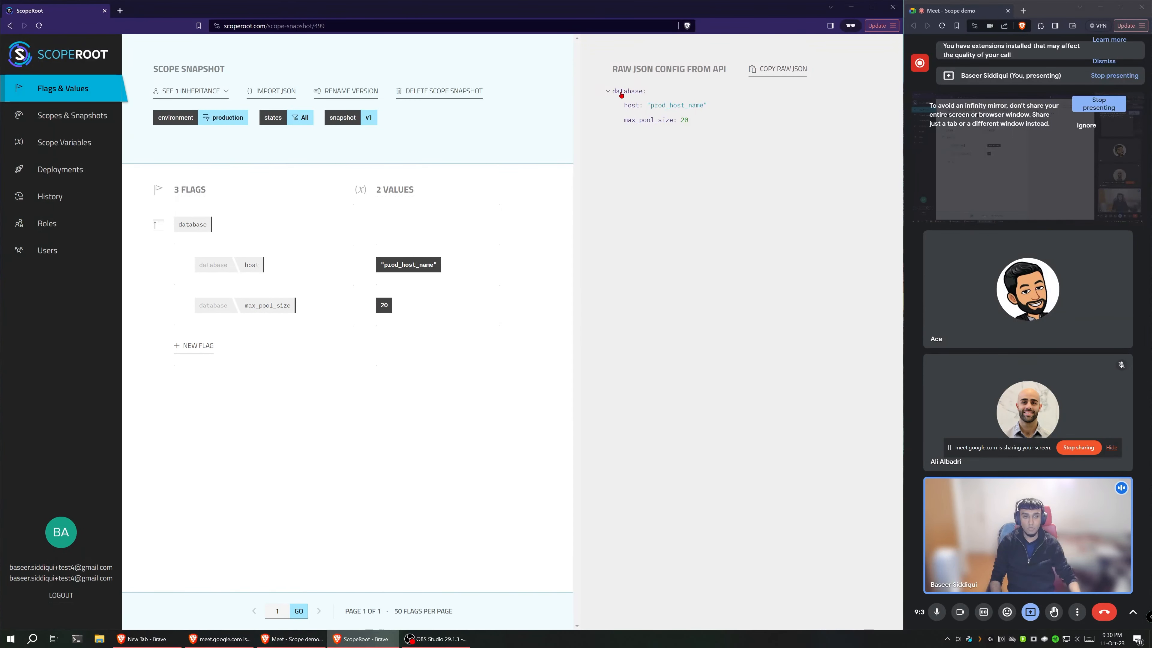
pyautogui.click(621, 93)
pyautogui.click(622, 93)
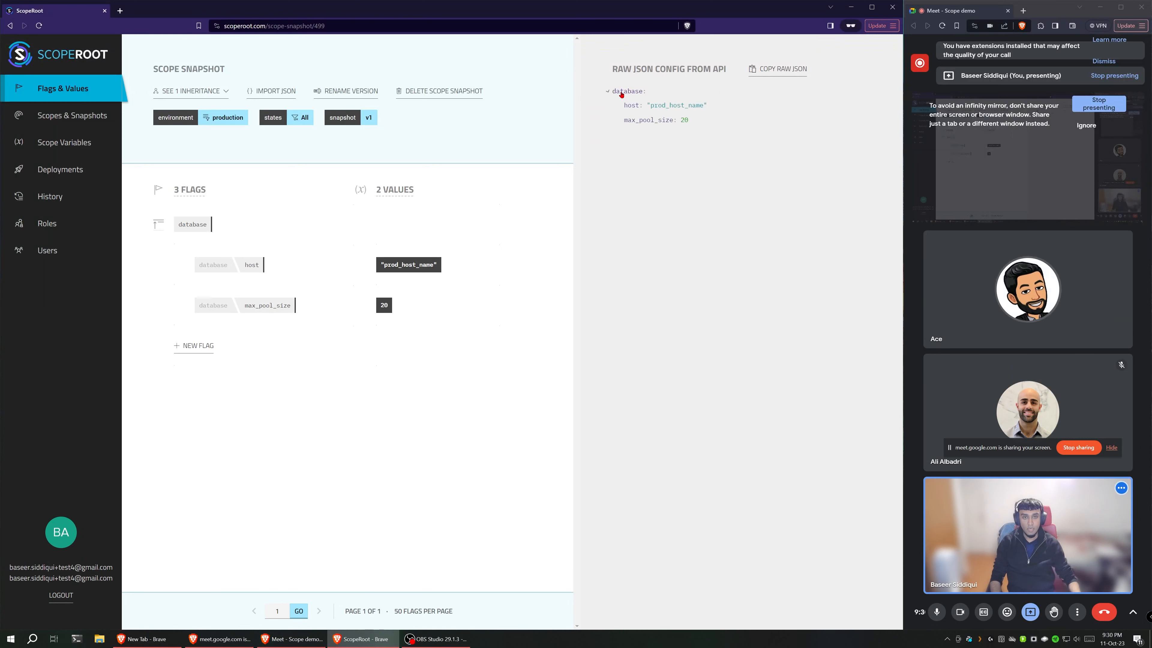
# Step: Copy the raw JSON config, paste it into the browser's address field to inspect it, and restore the page's URL
pyautogui.click(774, 71)
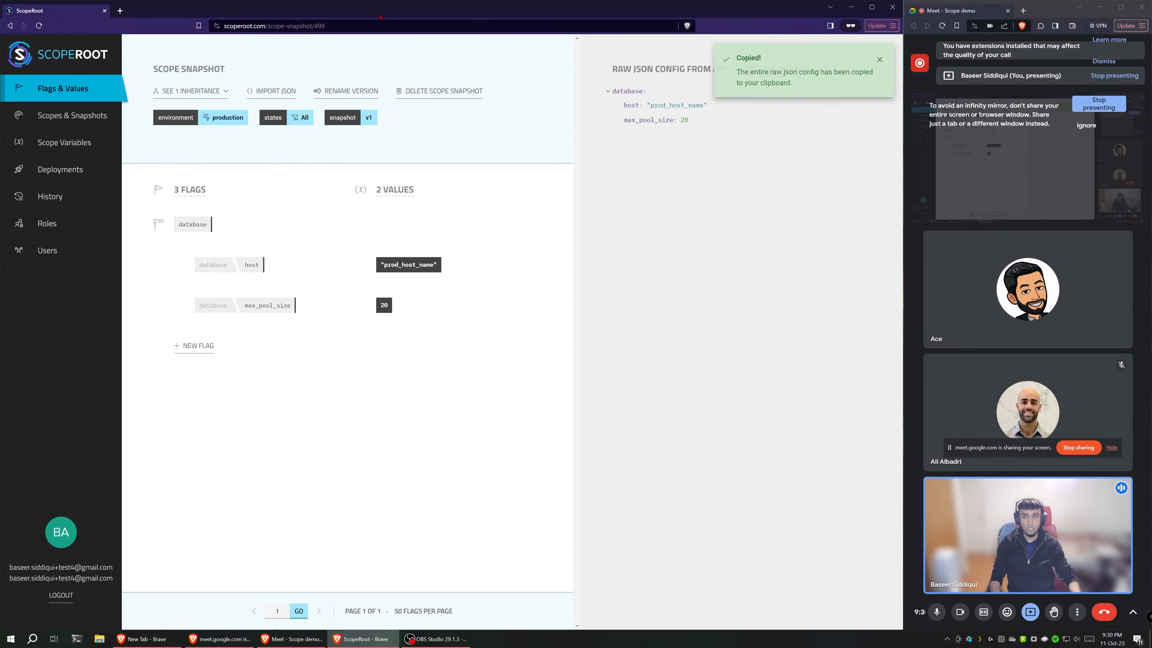
pyautogui.hotkey('ctrl', 'l')
pyautogui.hotkey('ctrl', 'v')
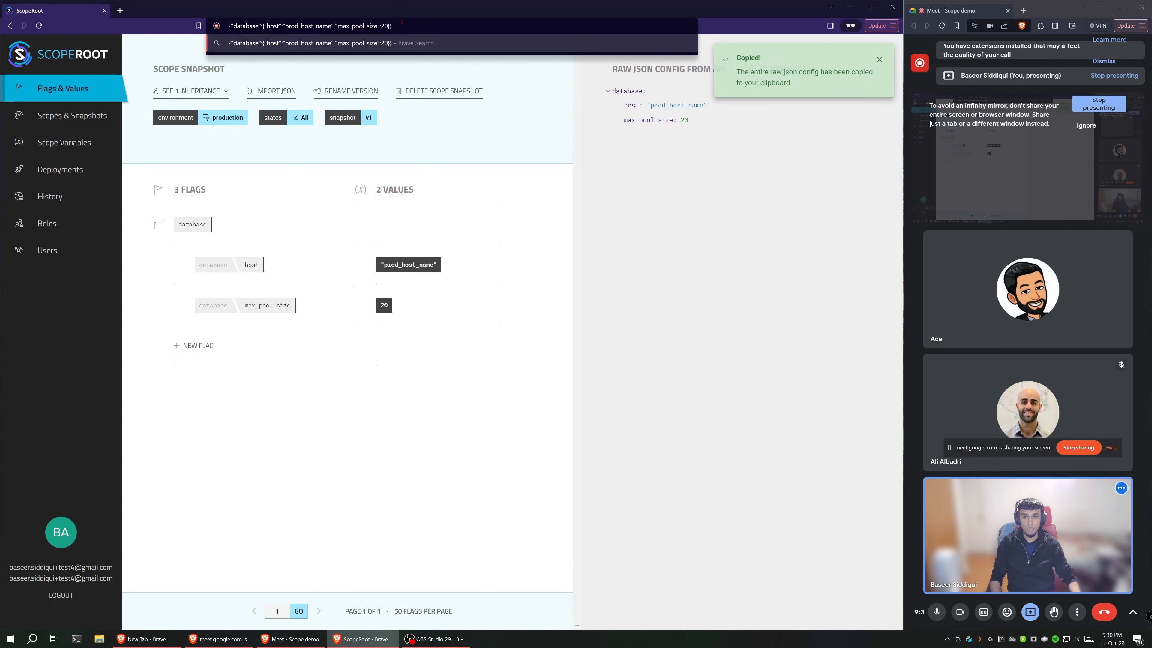
pyautogui.hotkey('ctrl', 'a')
pyautogui.press('Escape')
pyautogui.click(663, 239)
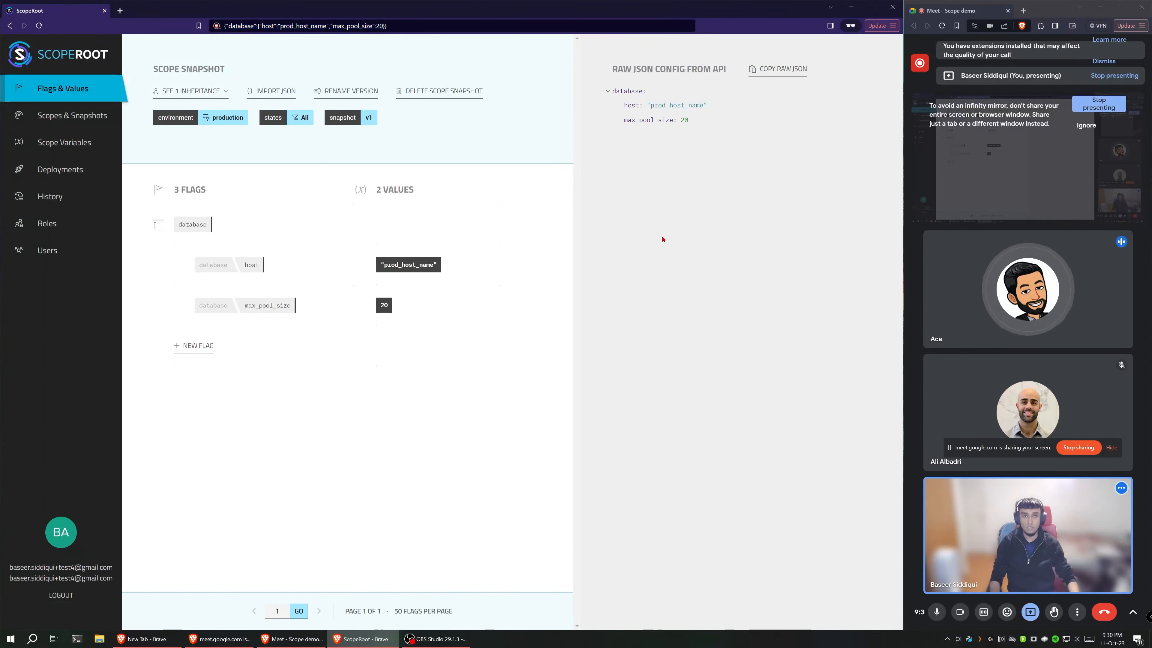
pyautogui.click(395, 26)
pyautogui.press('Escape')
pyautogui.click(703, 321)
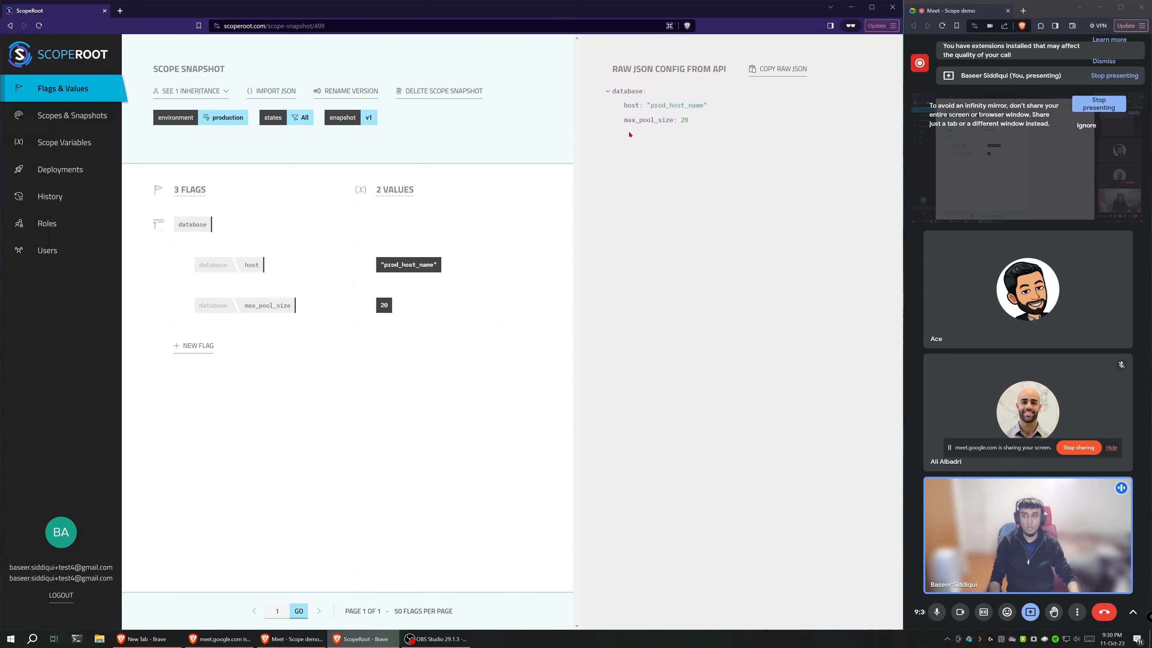
pyautogui.moveTo(208, 215)
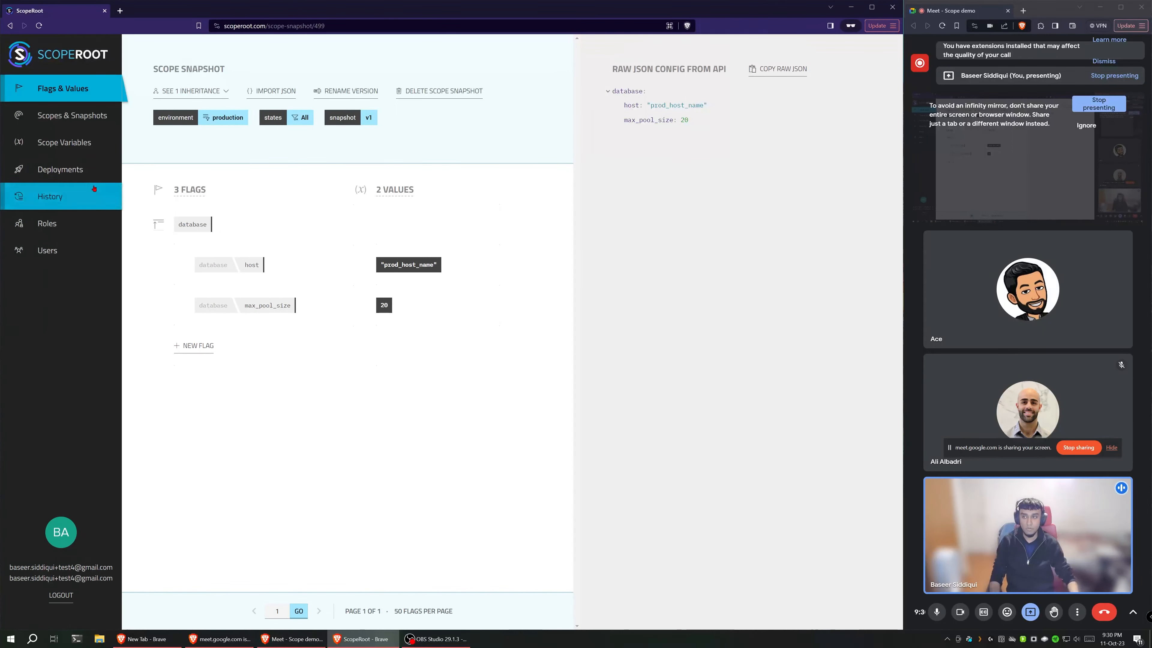
pyautogui.click(80, 176)
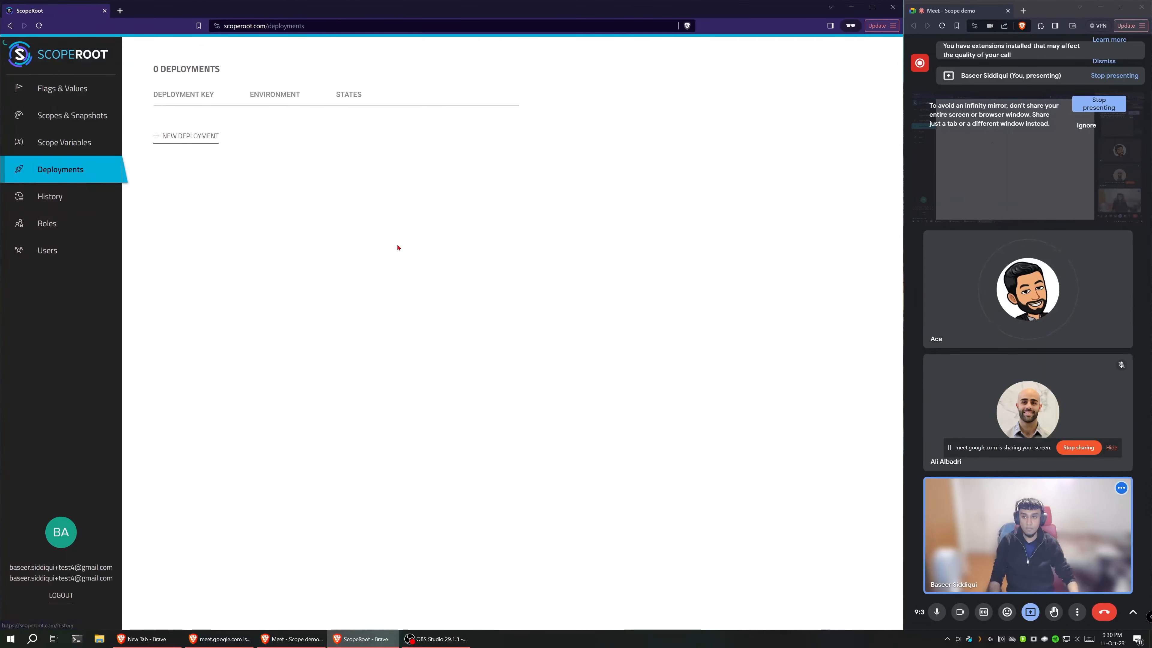
pyautogui.click(163, 140)
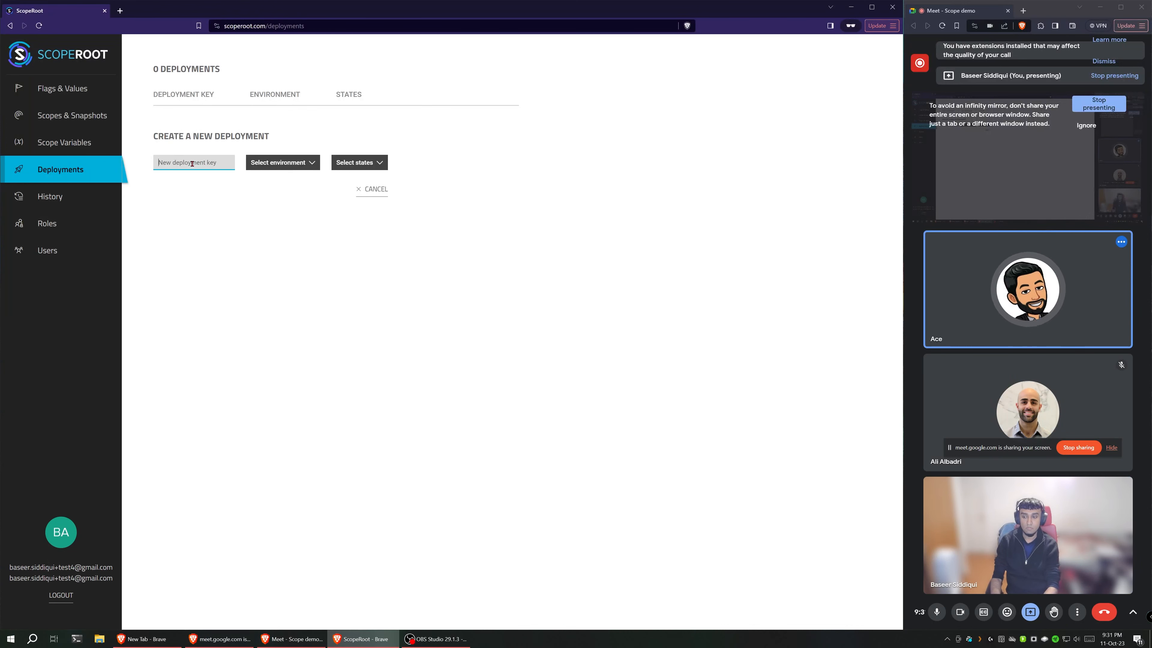
pyautogui.write('wy-')
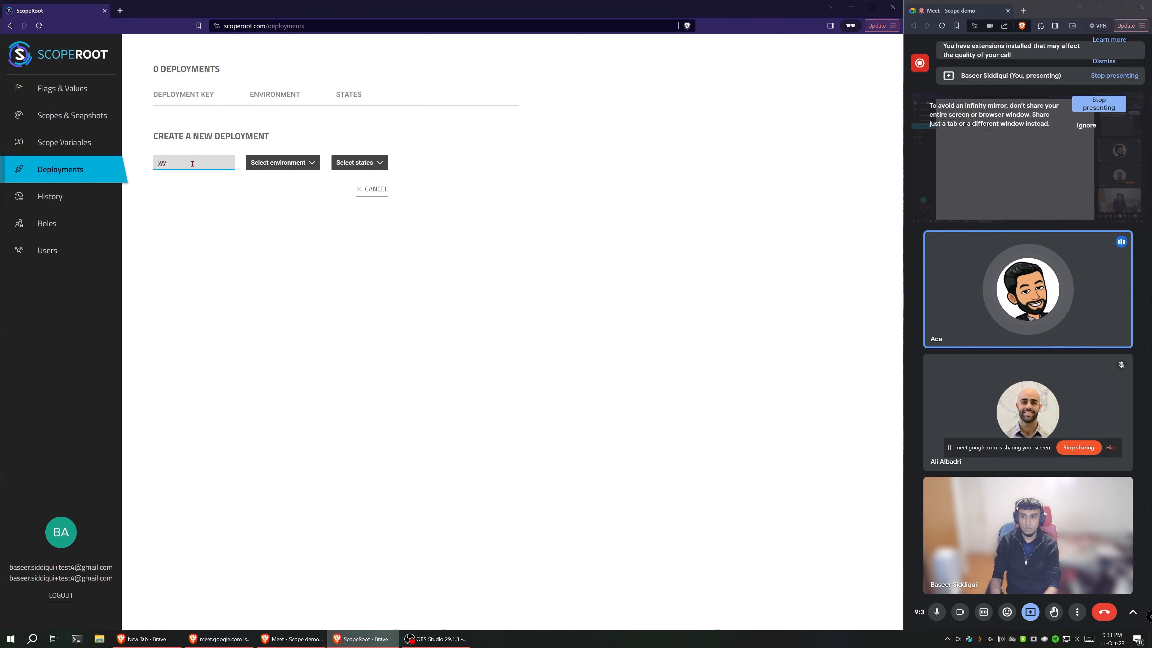
pyautogui.write('prd')
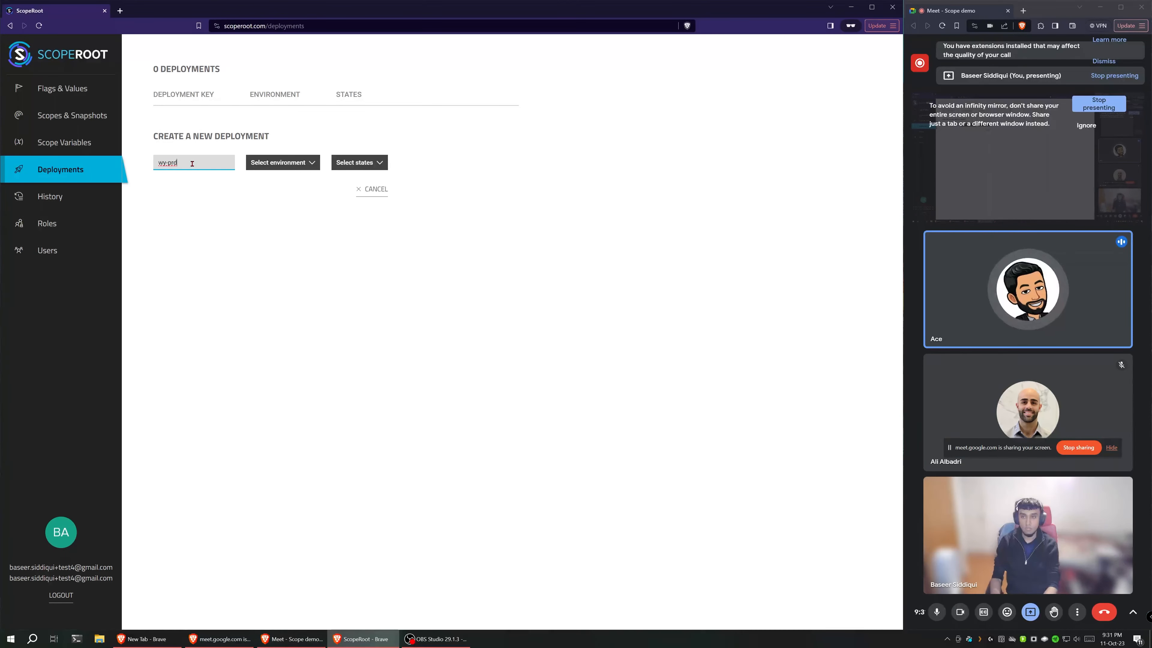
pyautogui.write('-1')
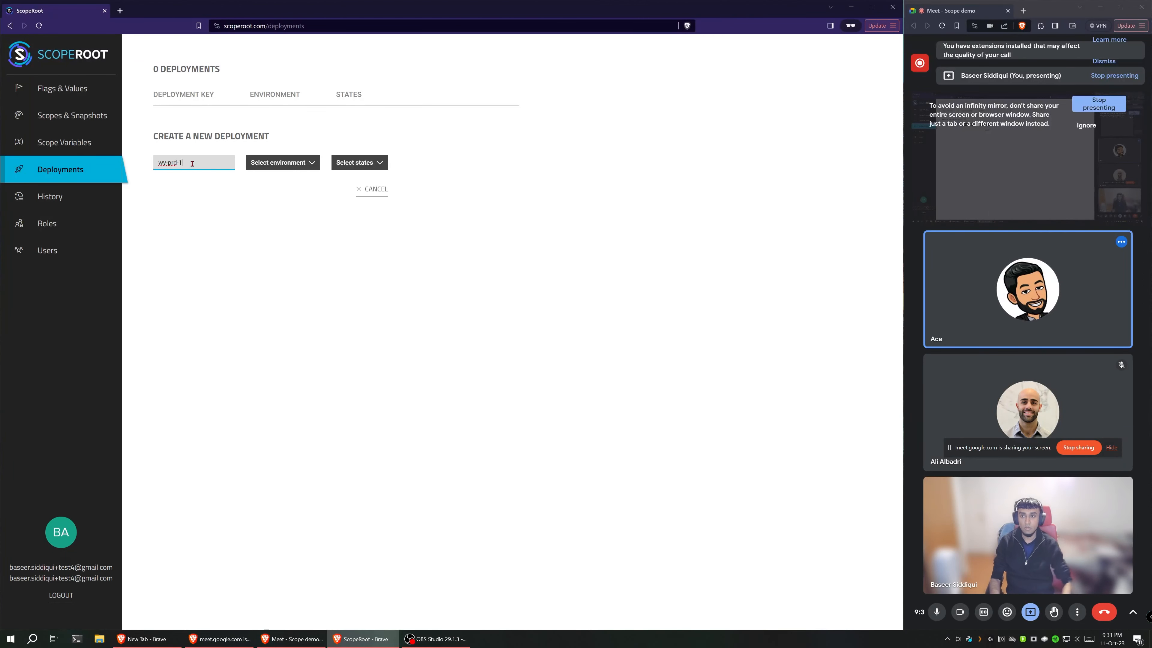
pyautogui.moveTo(179, 163); pyautogui.dragTo(157, 164)
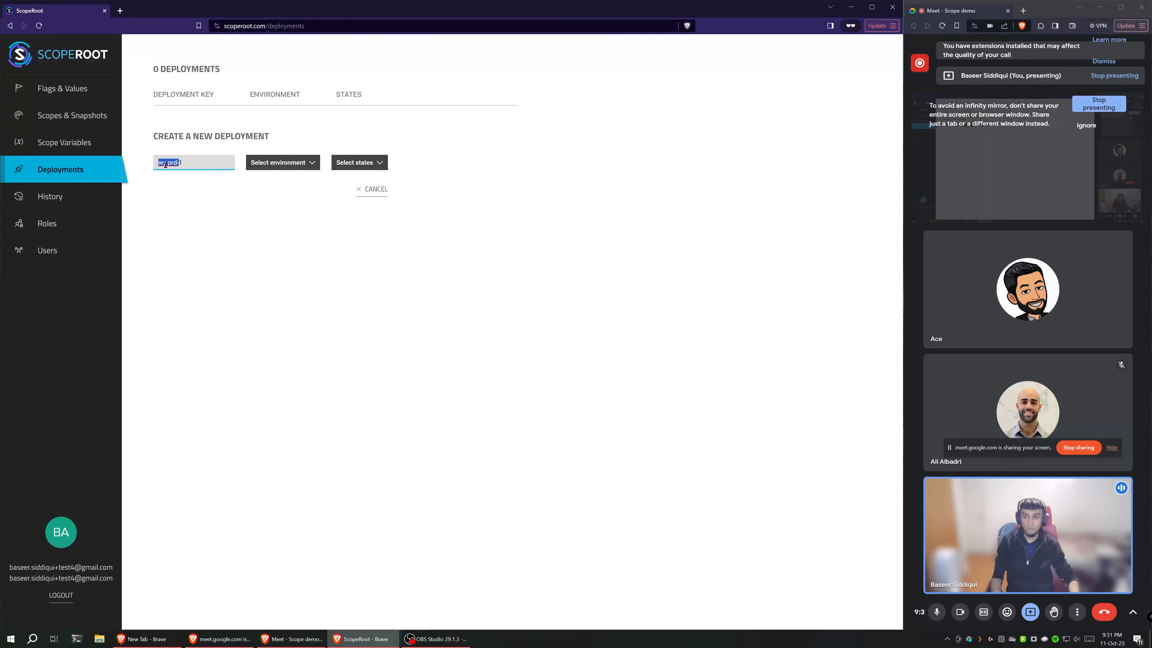
pyautogui.click(373, 191)
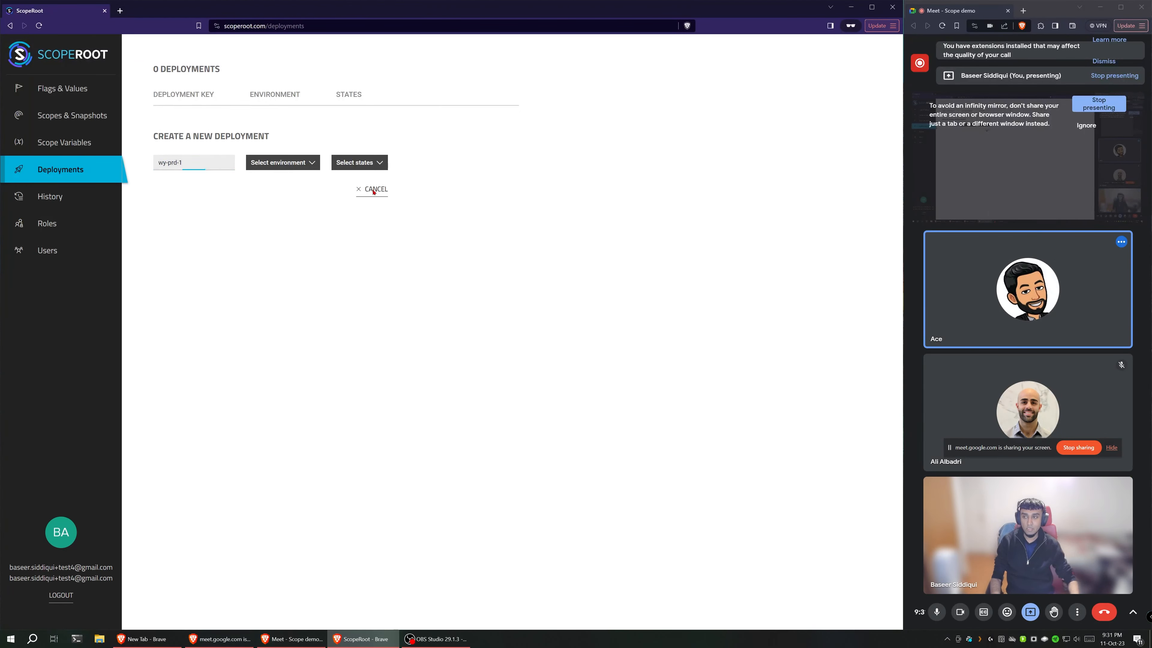
# Step: Create a v1 snapshot in a new scope for the production environment and the Wyoming state
pyautogui.click(59, 116)
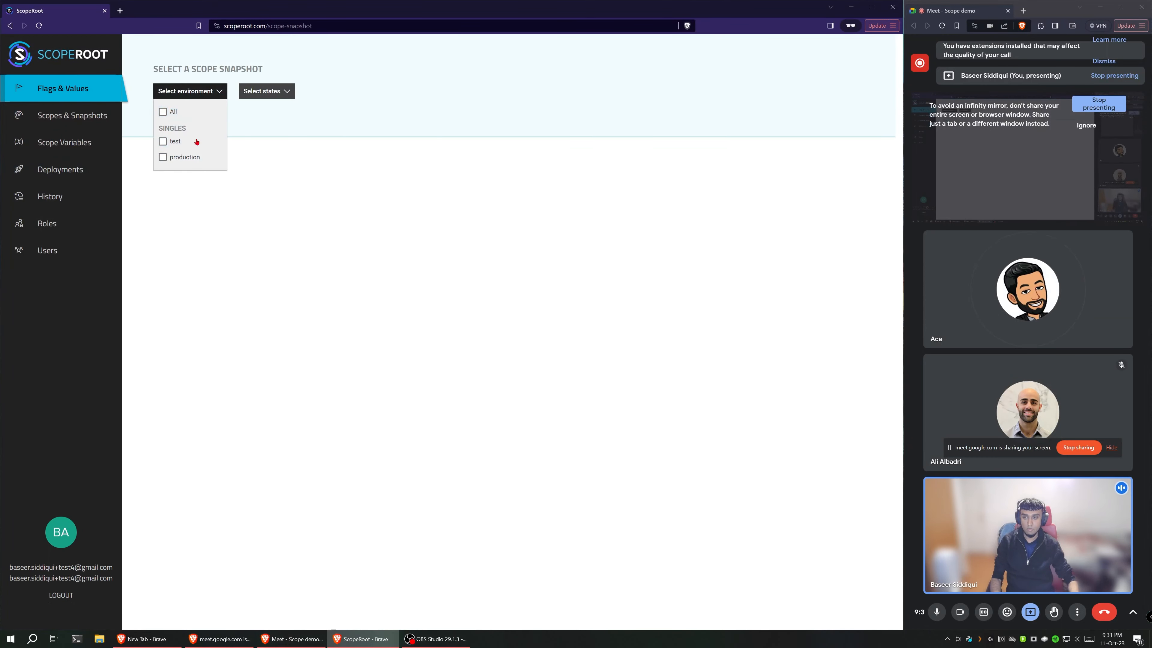
pyautogui.click(196, 158)
pyautogui.click(286, 172)
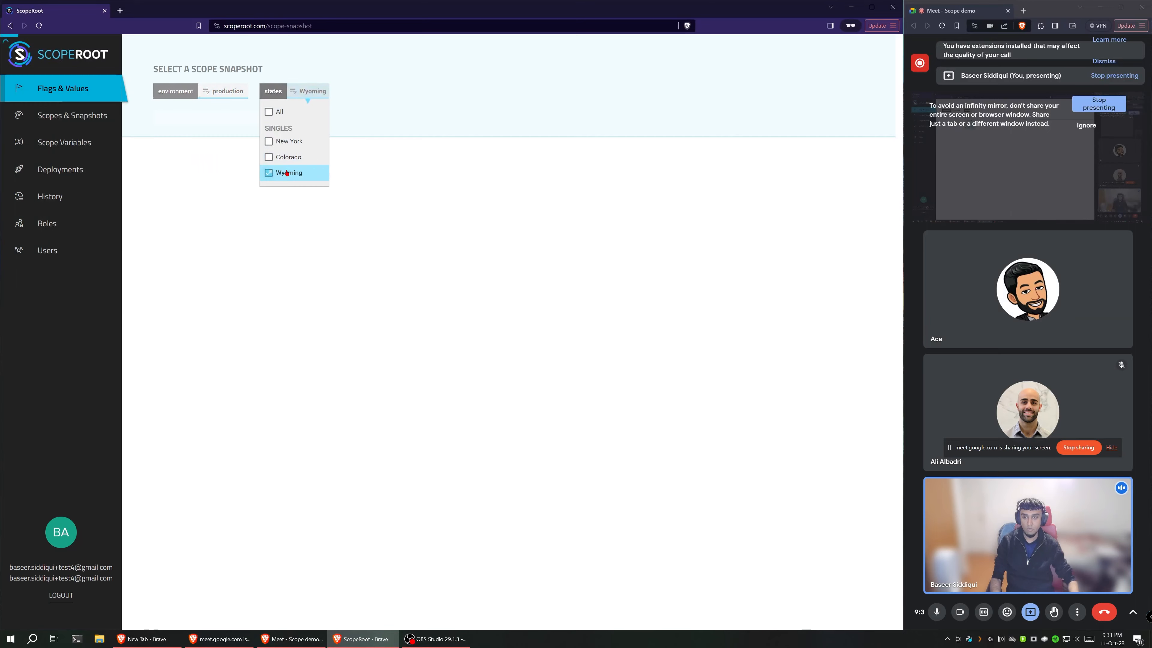
pyautogui.click(394, 91)
pyautogui.write('1')
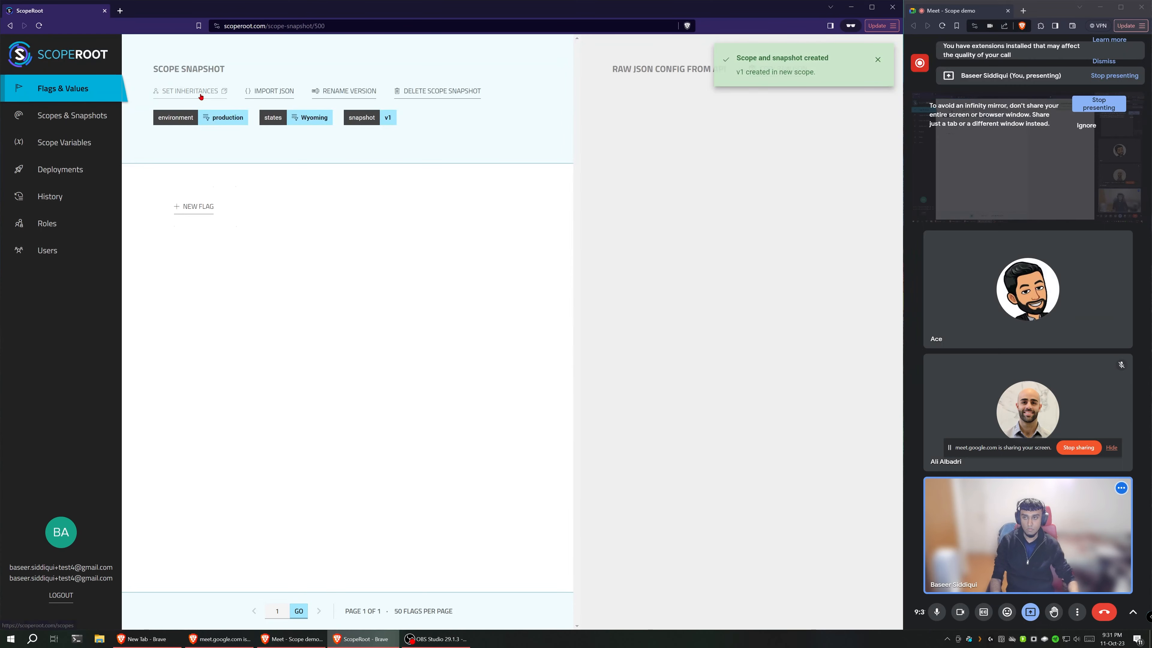
# Step: Set the production Wyoming v1 snapshot to inherit directly from the production, all-states v1 snapshot and save the inheritances
pyautogui.click(200, 95)
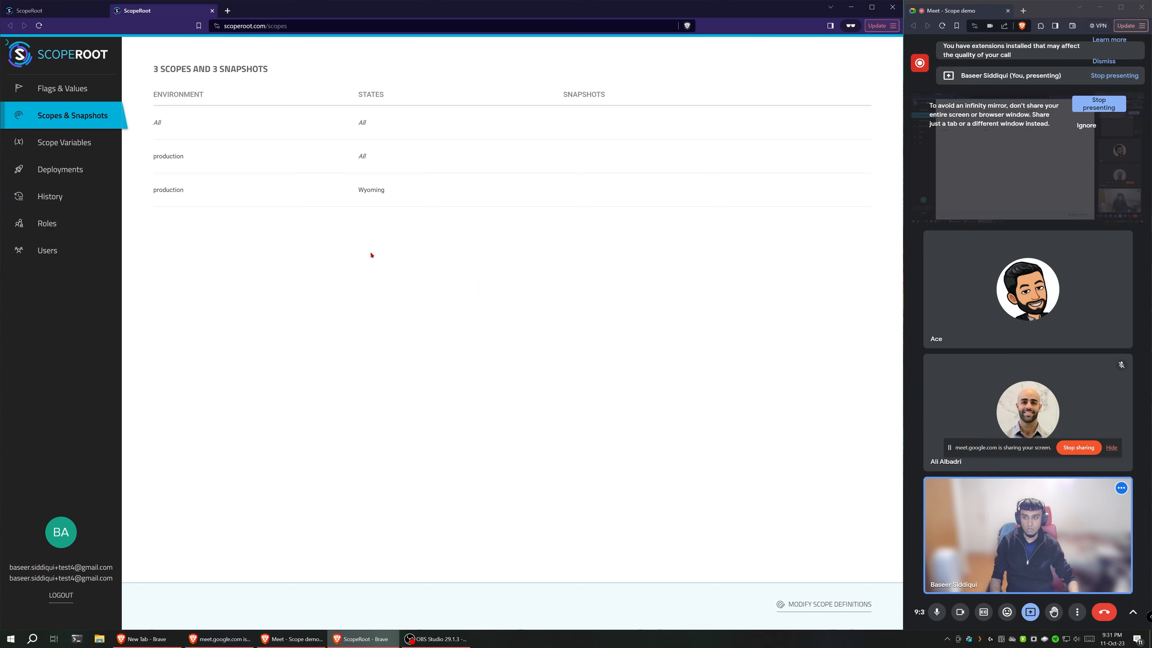
pyautogui.moveTo(610, 191)
pyautogui.click(603, 213)
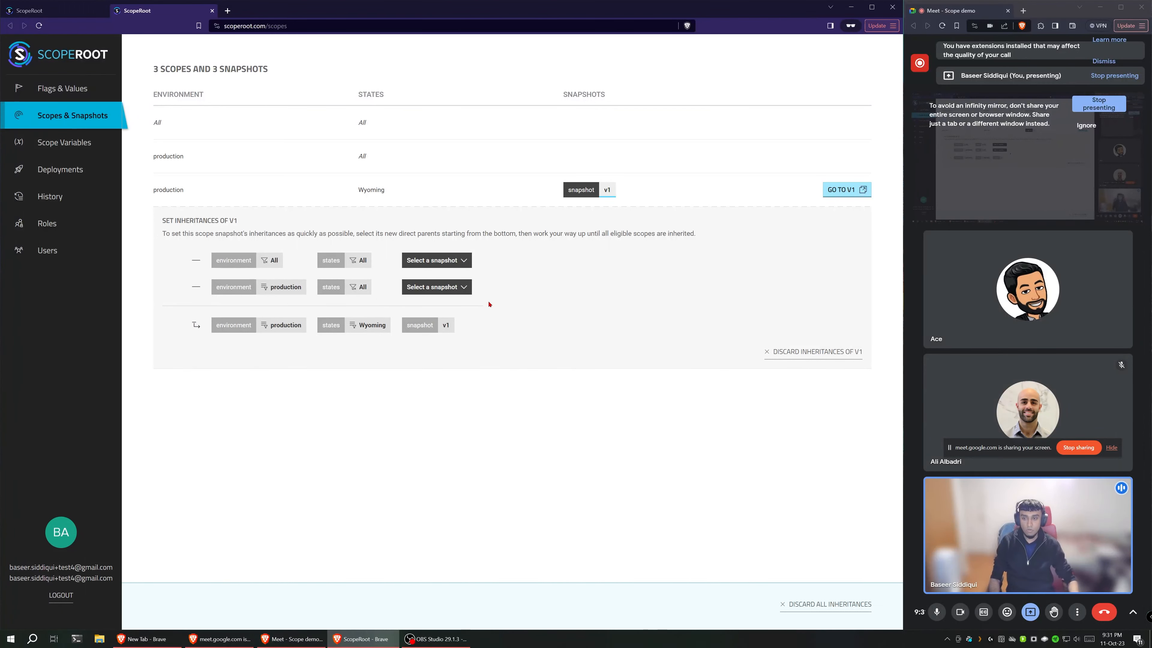
pyautogui.moveTo(461, 268)
pyautogui.moveTo(448, 288)
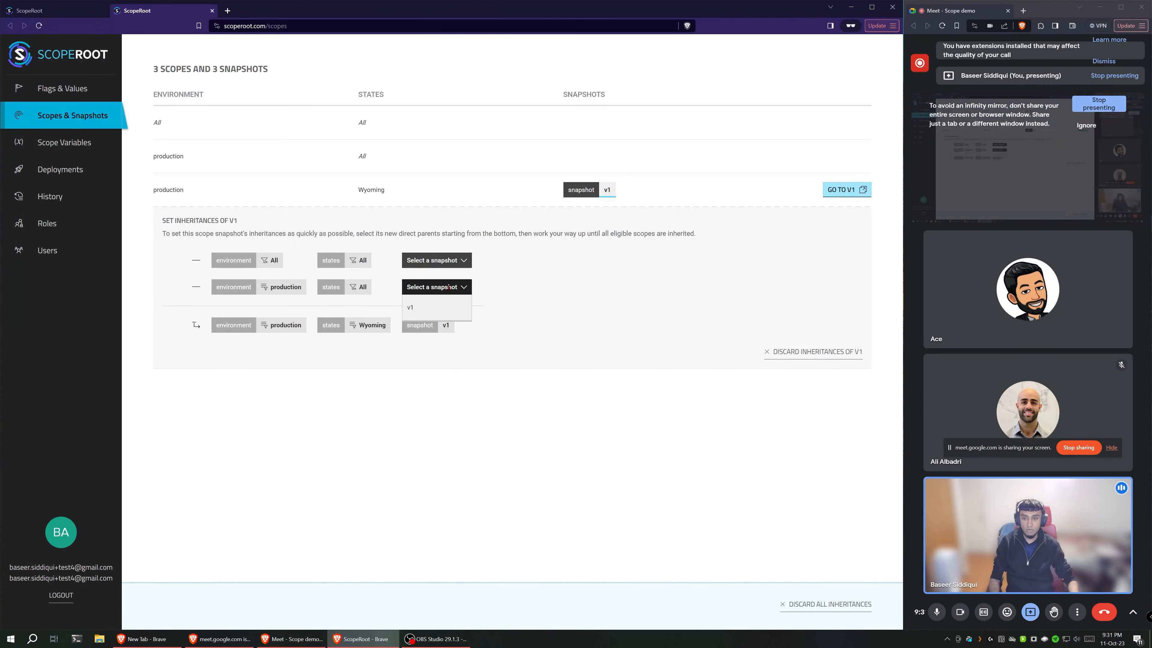
pyautogui.click(431, 307)
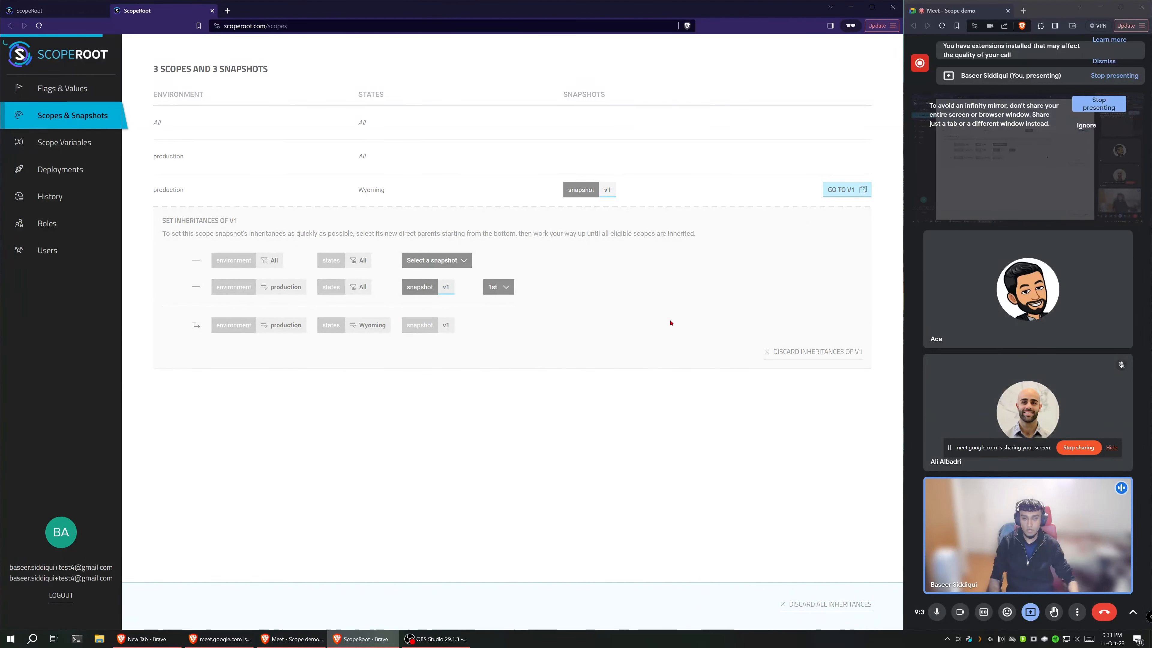
pyautogui.moveTo(197, 291)
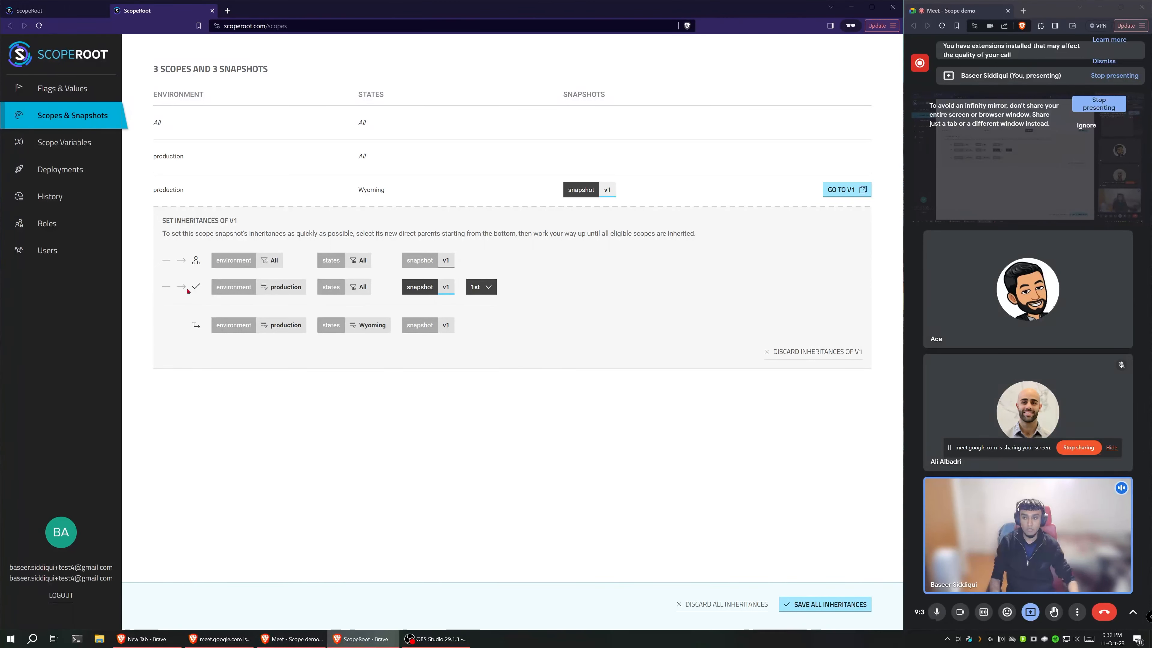
pyautogui.moveTo(198, 266)
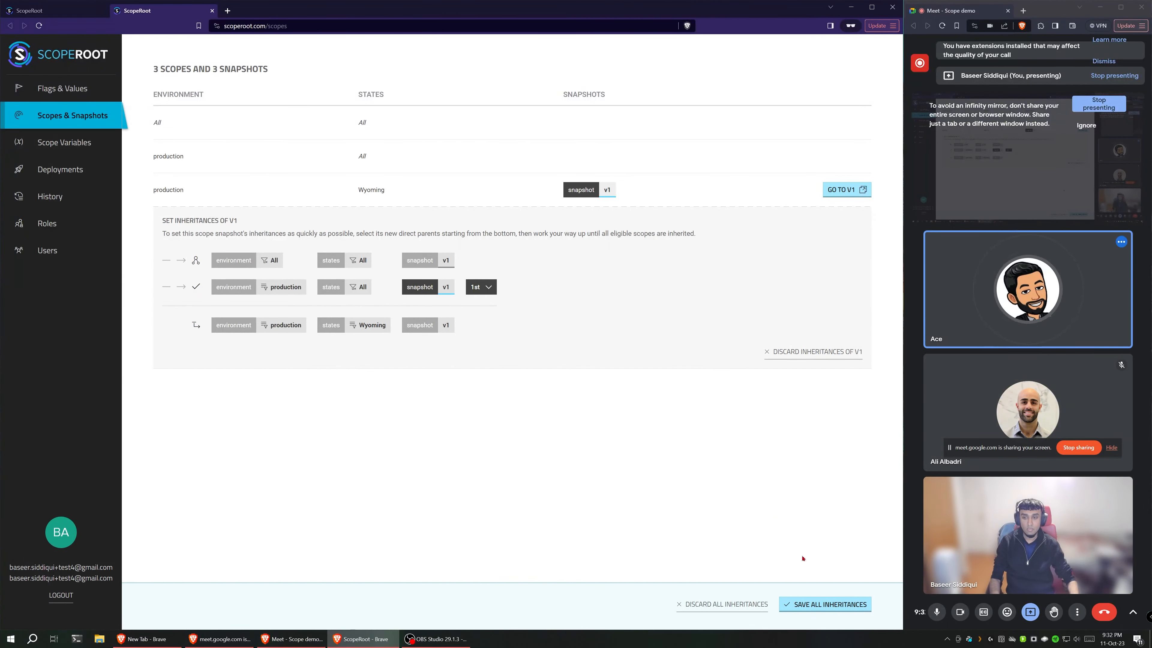
pyautogui.click(830, 605)
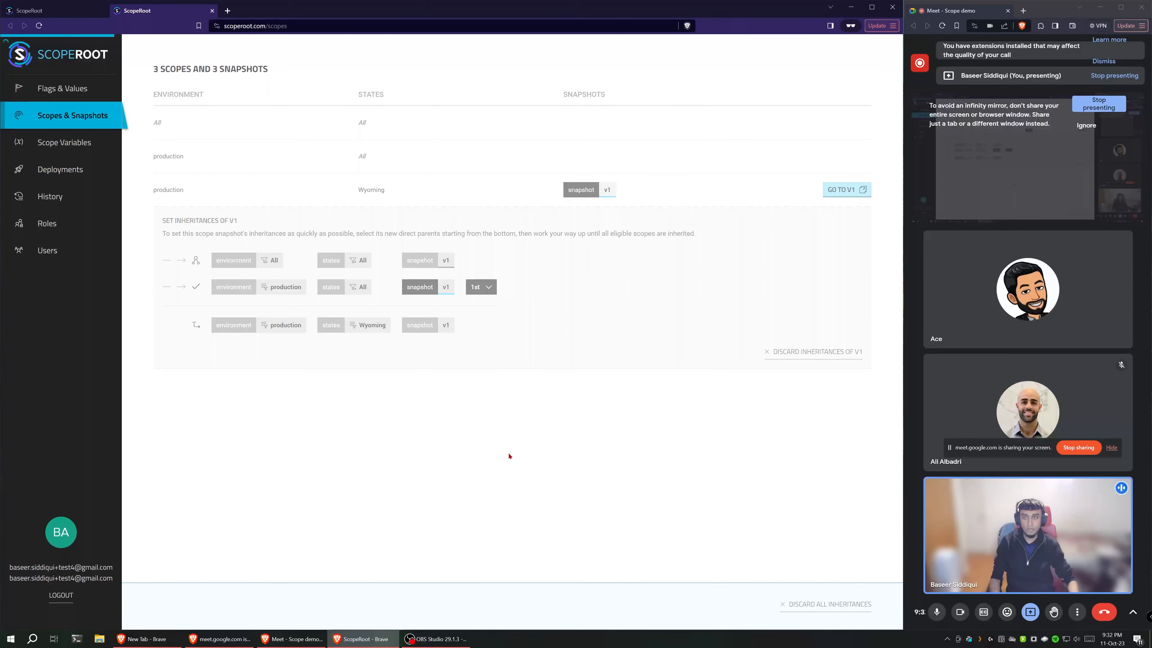
# Step: Go to the production Wyoming v1 snapshot, close the old tabs, and expand database in both the flag list and the raw JSON config
pyautogui.click(844, 190)
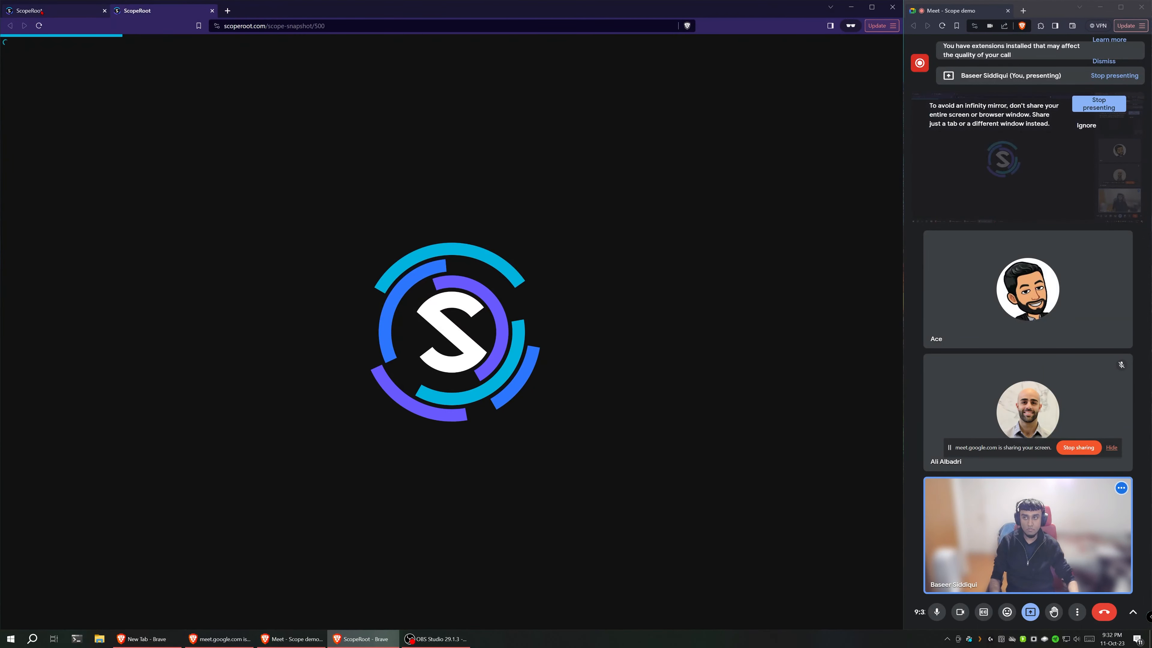
pyautogui.middleClick(42, 12)
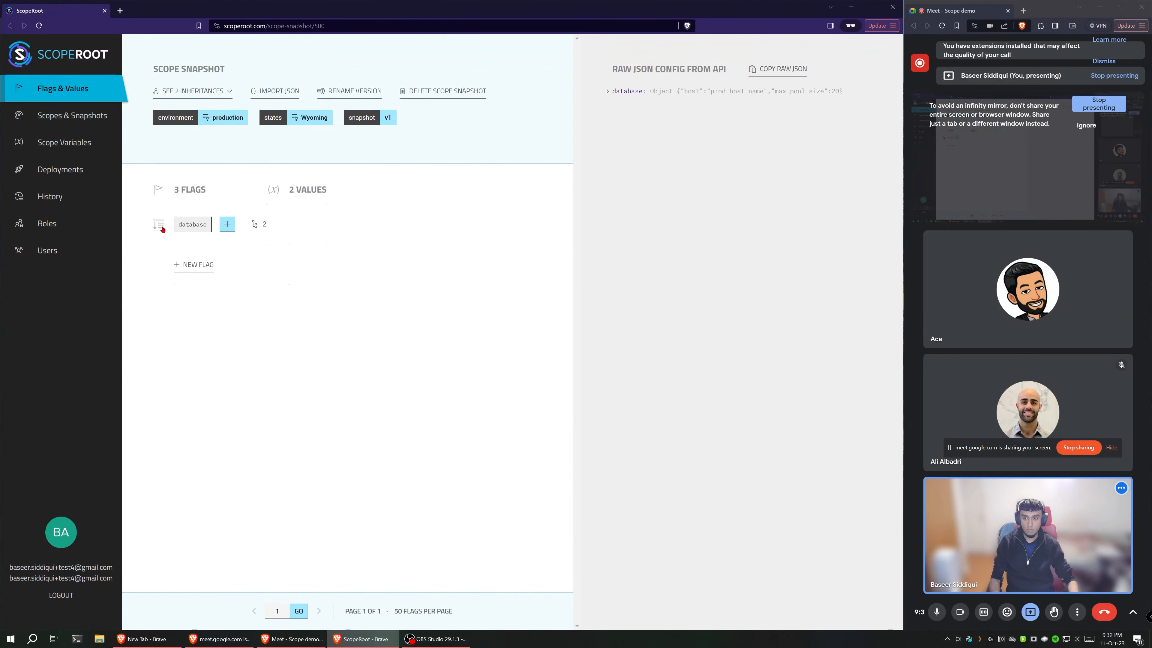
pyautogui.click(159, 226)
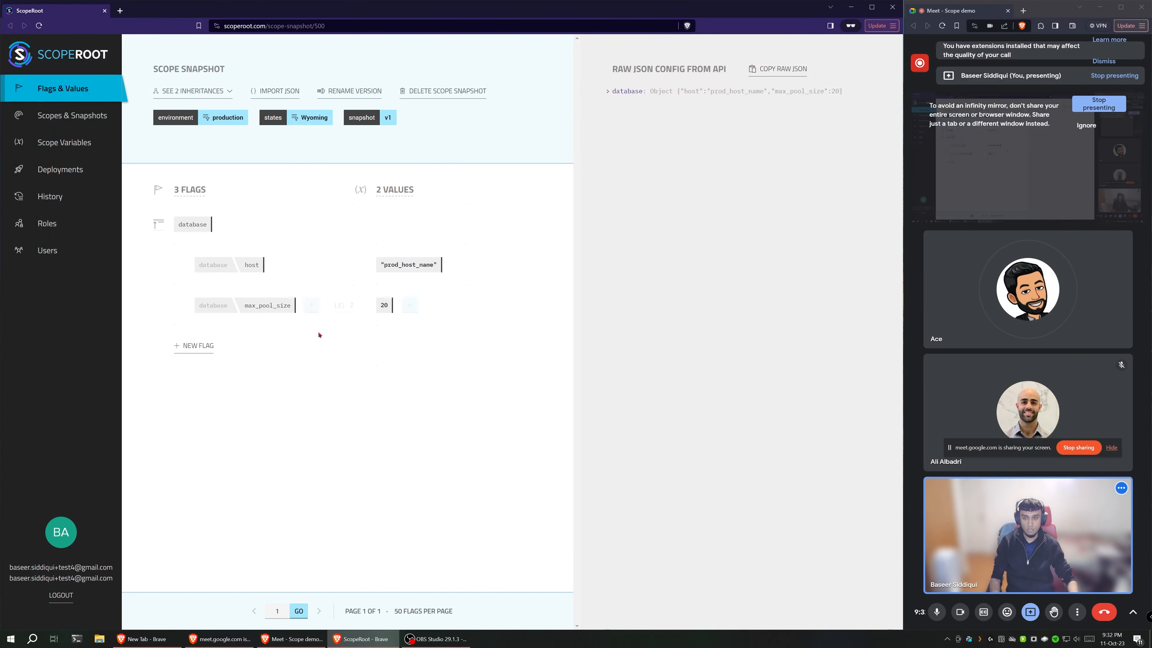
pyautogui.click(608, 92)
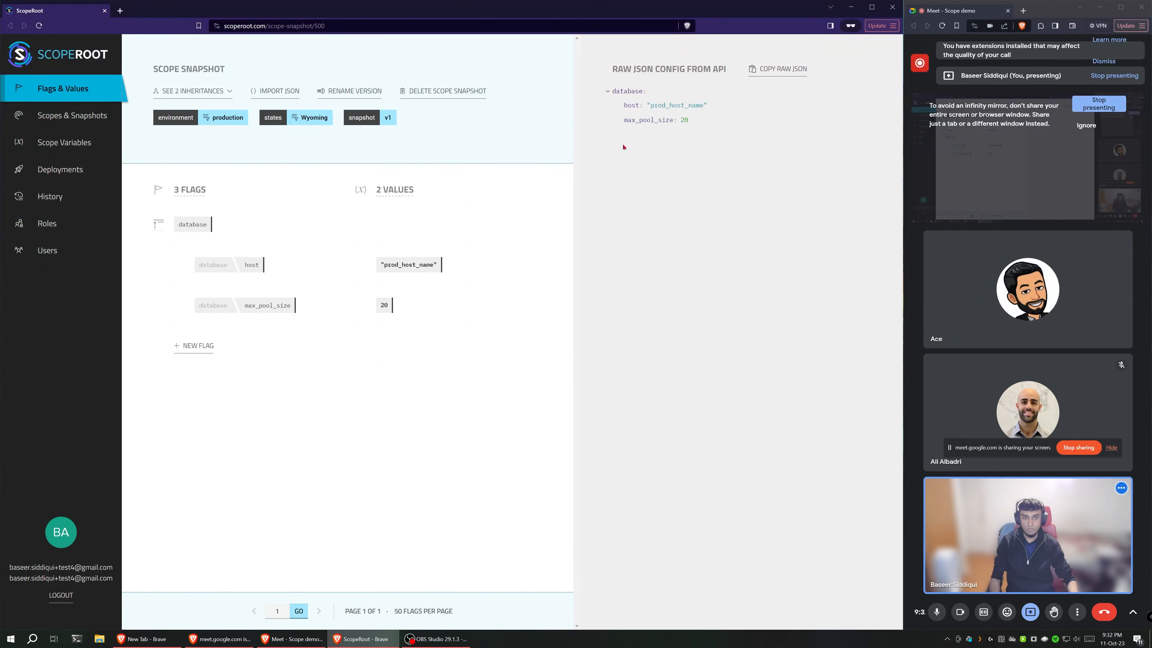
# Step: Override the inherited max_pool_size value in the production Wyoming snapshot with the number 15 and save it
pyautogui.click(410, 305)
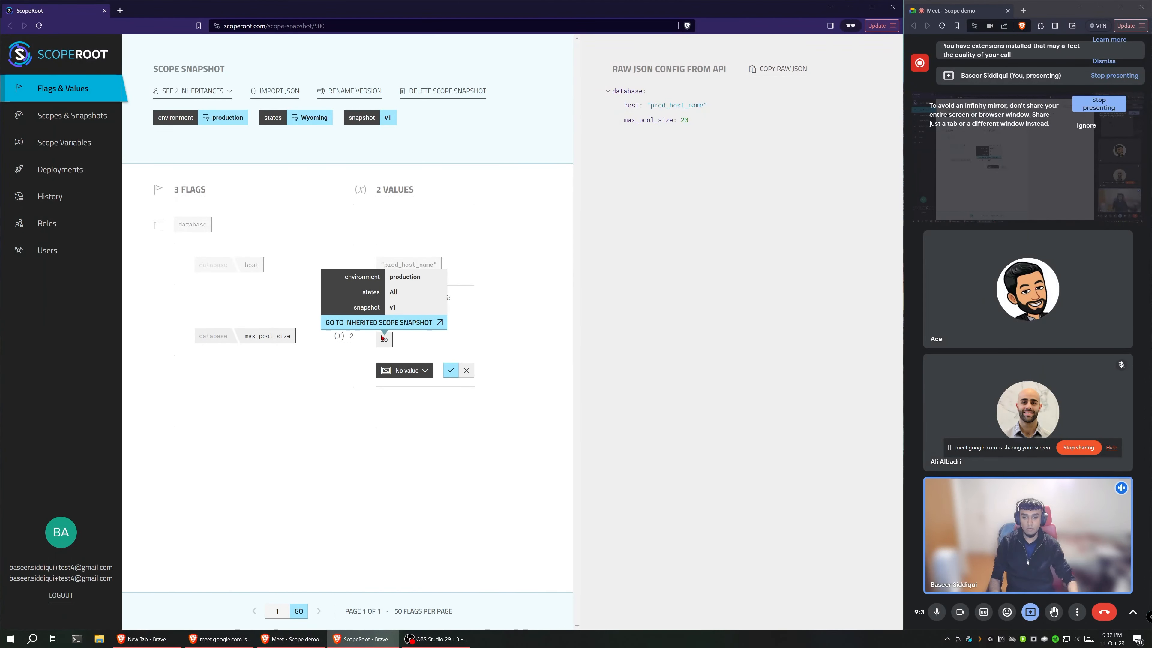
pyautogui.click(405, 370)
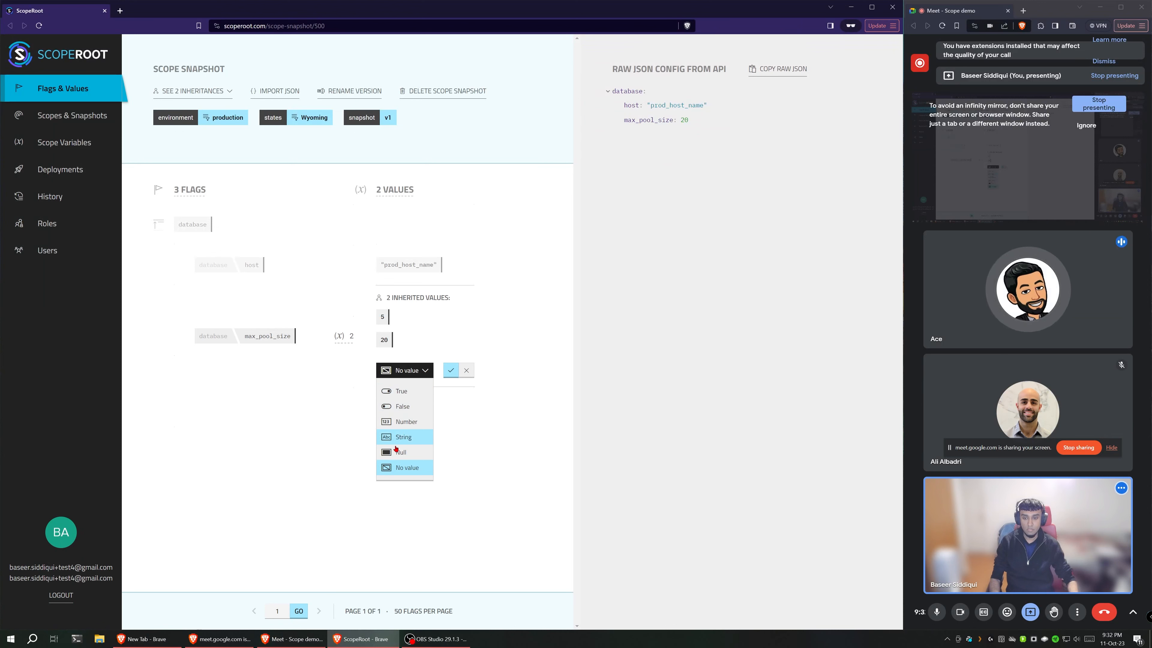
pyautogui.click(399, 421)
pyautogui.press('BackSpace')
pyautogui.press('BackSpace')
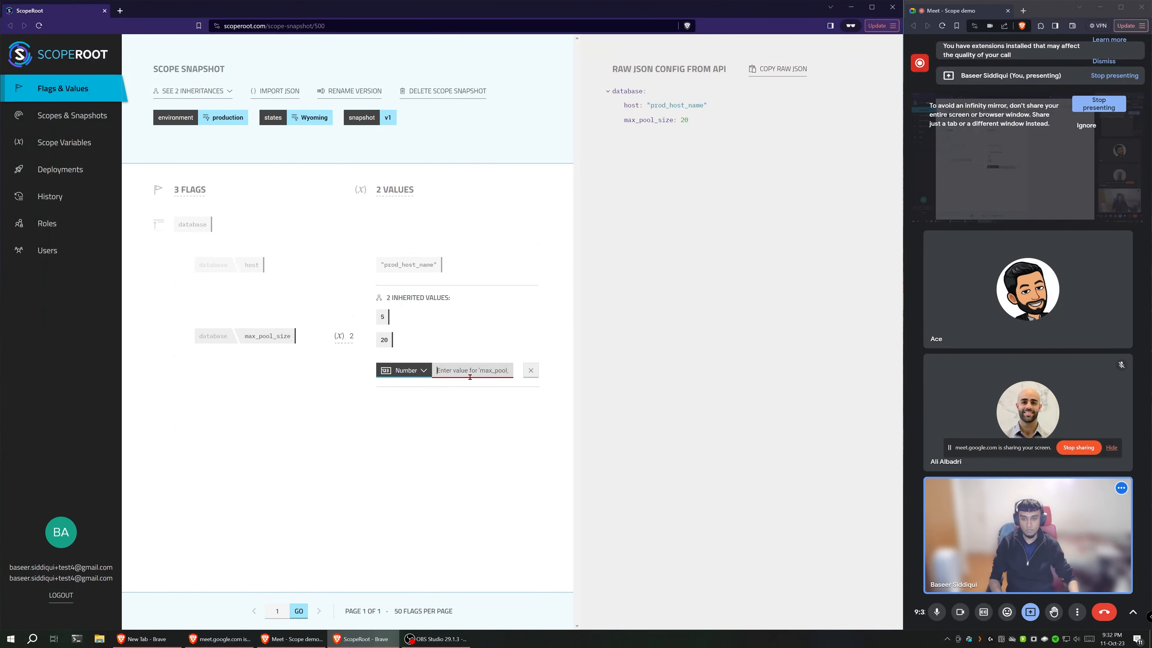
pyautogui.write('1')
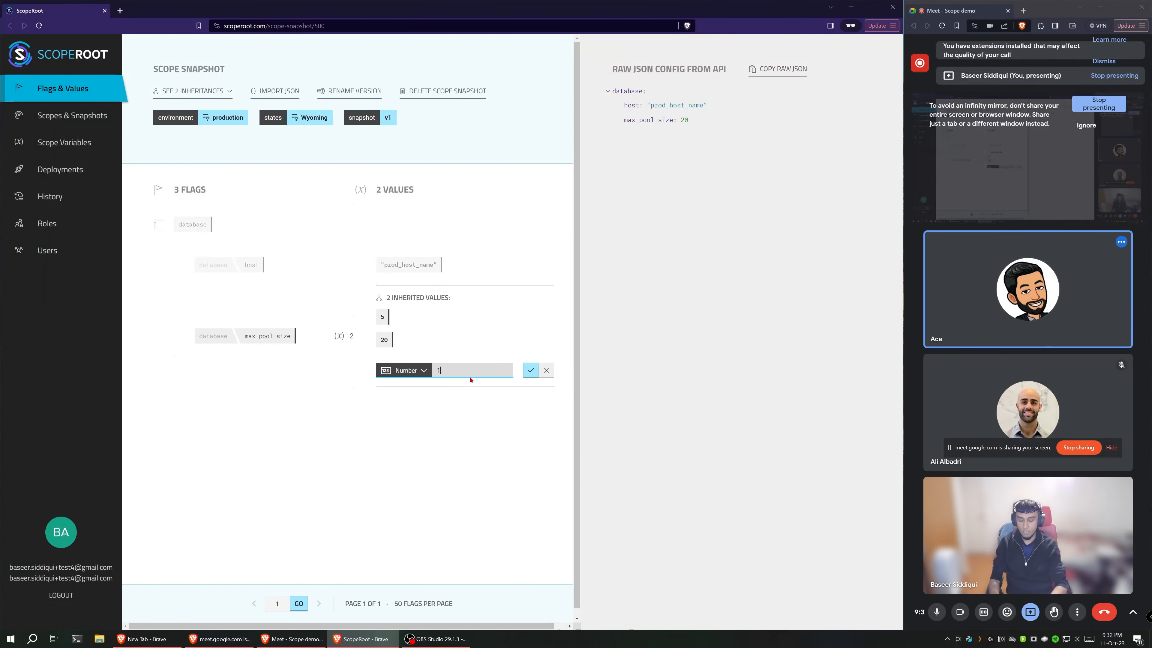
pyautogui.write('5')
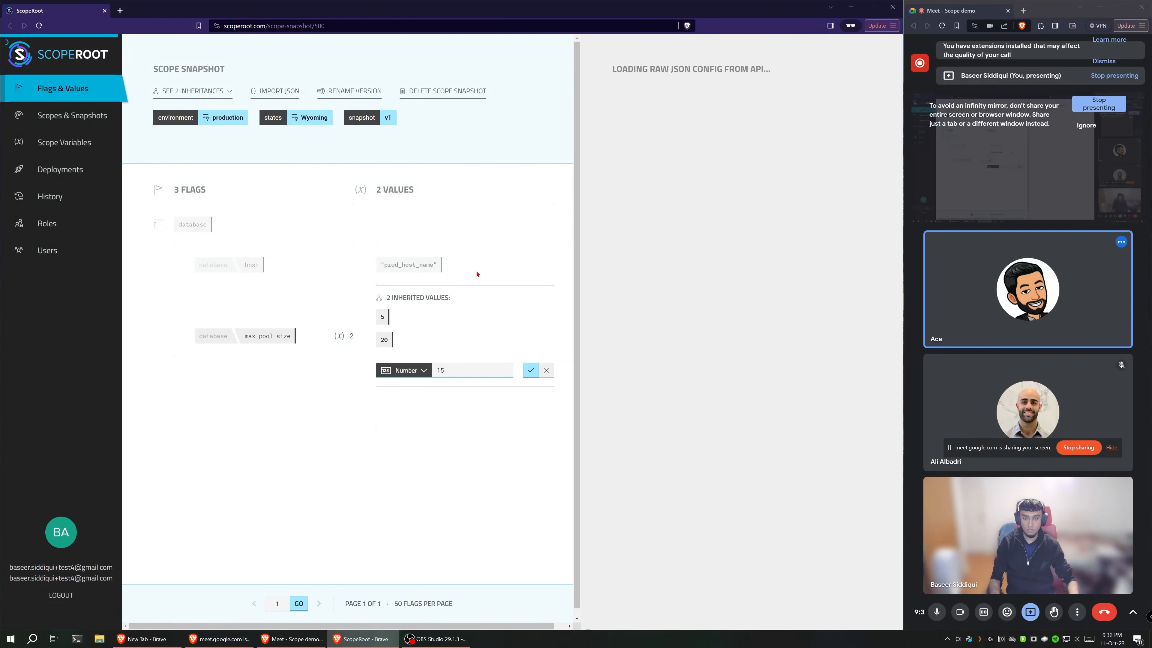
pyautogui.press('Return')
# Step: Open the database host value to examine its inherited values and their source snapshot, then cancel the override
pyautogui.click(458, 265)
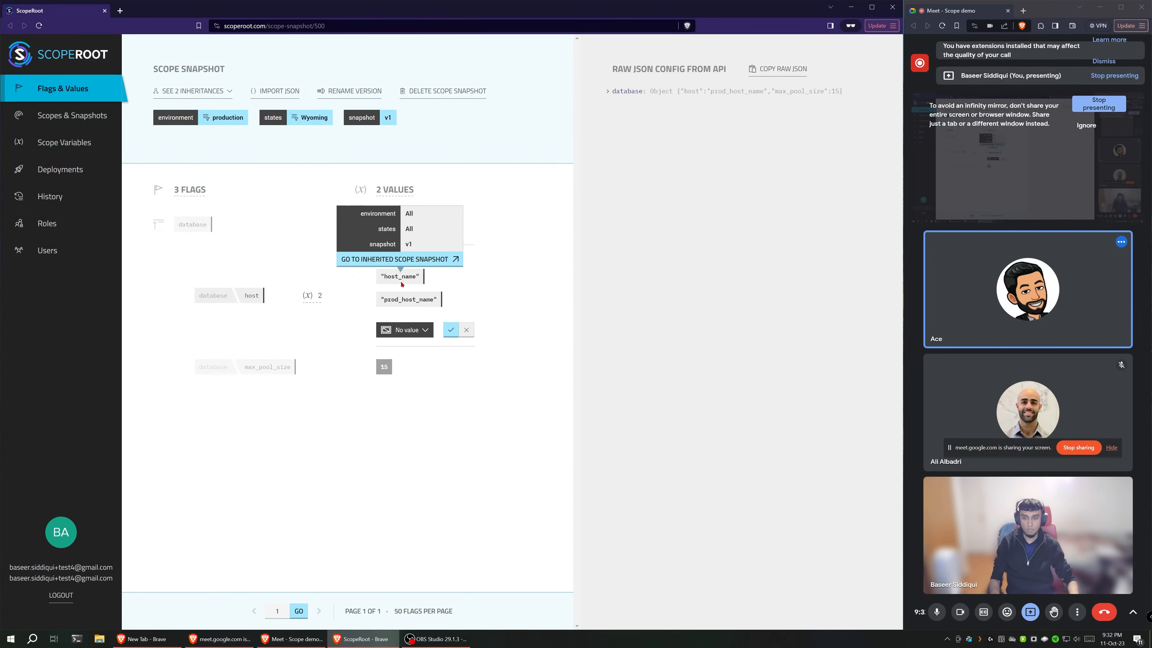
pyautogui.moveTo(401, 300)
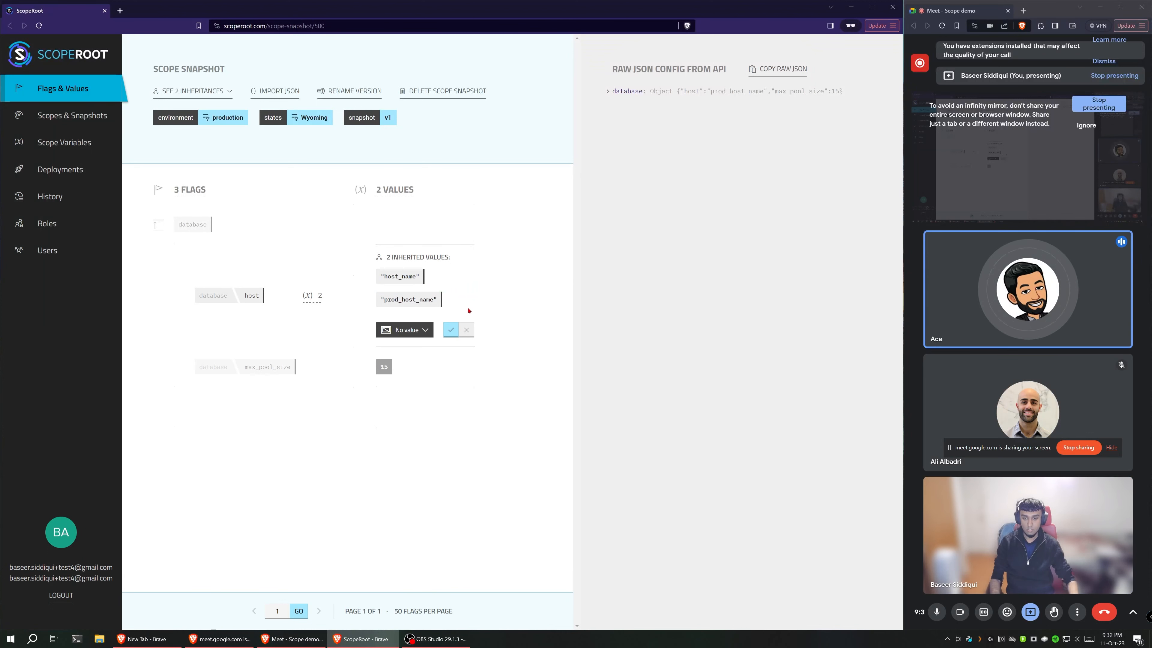
pyautogui.click(466, 330)
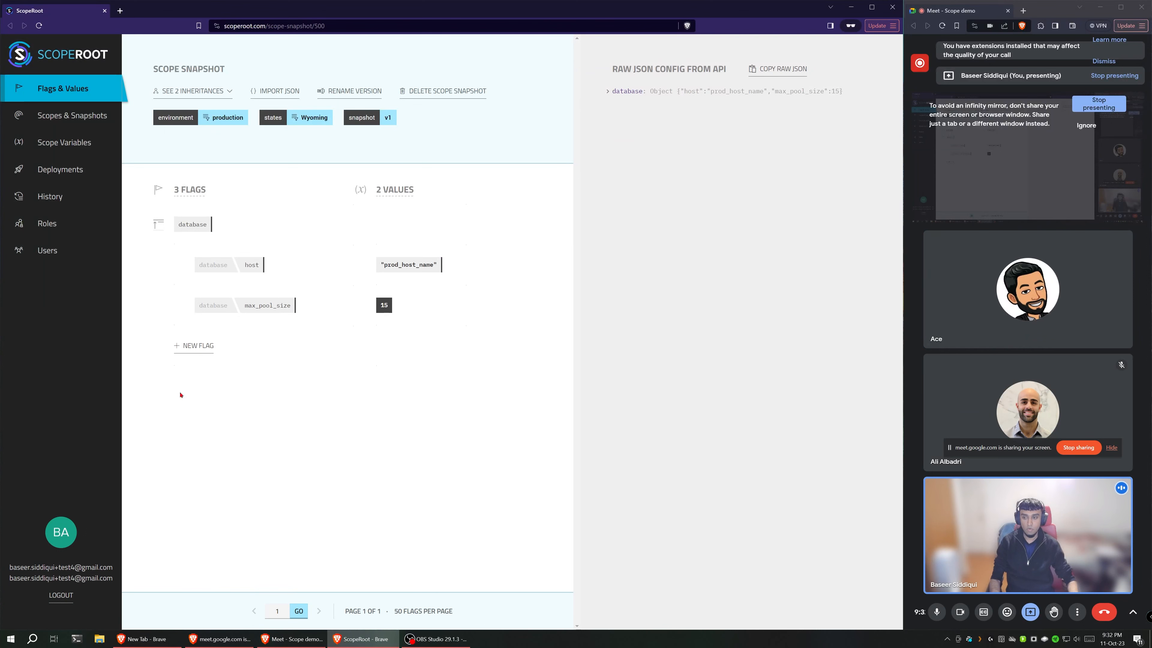
# Step: Start a new deployment and enter wy-prd-1 as its deployment key
pyautogui.click(60, 169)
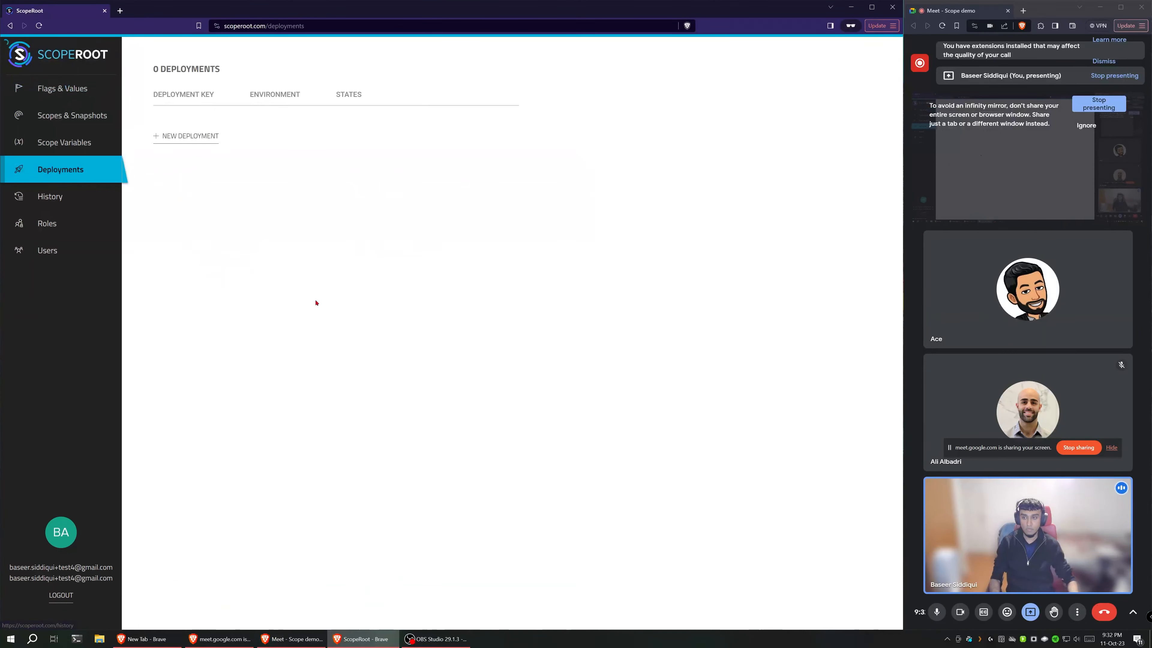
pyautogui.click(190, 135)
pyautogui.click(206, 162)
pyautogui.write('w')
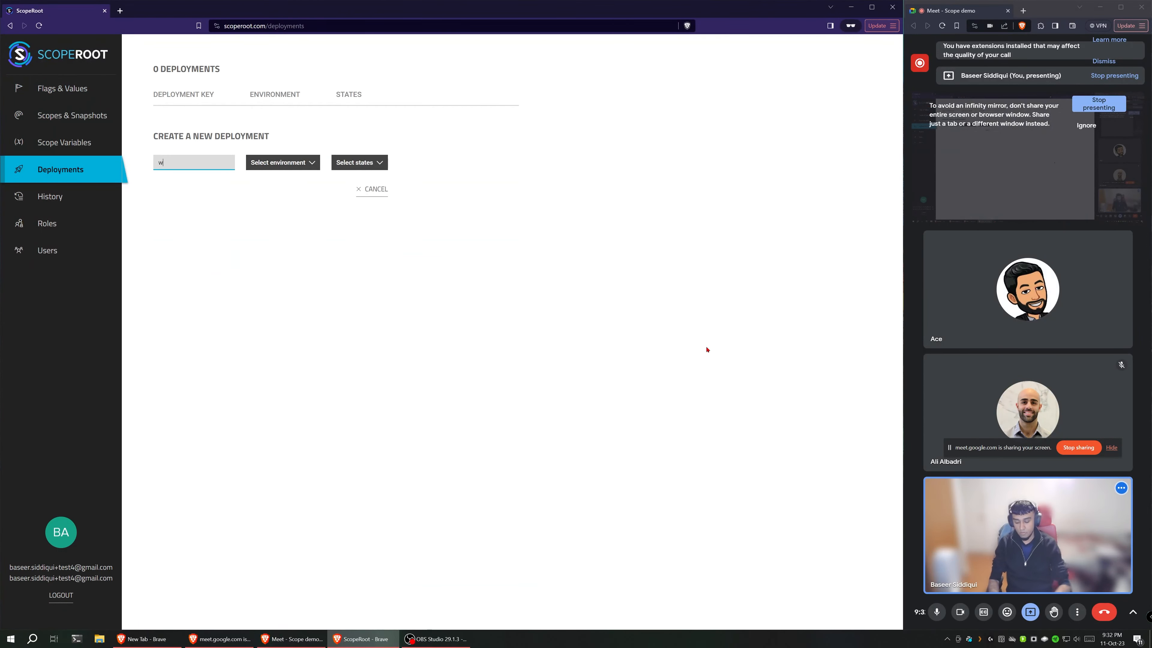
pyautogui.write('y-prd')
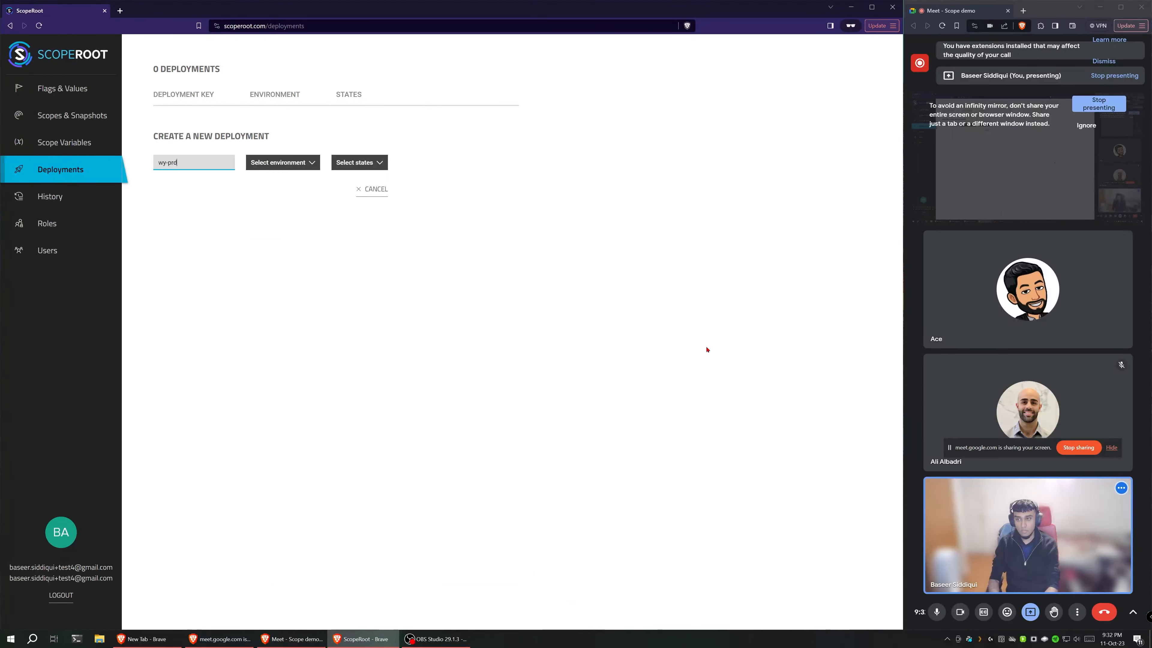
pyautogui.write('-')
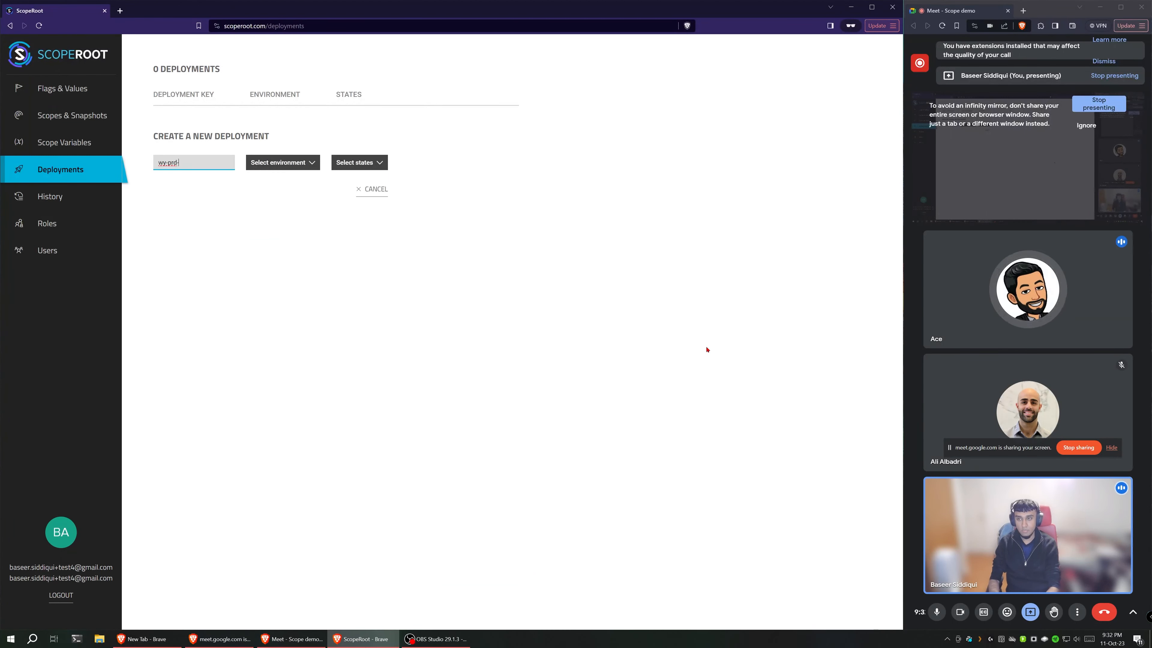
pyautogui.write('1')
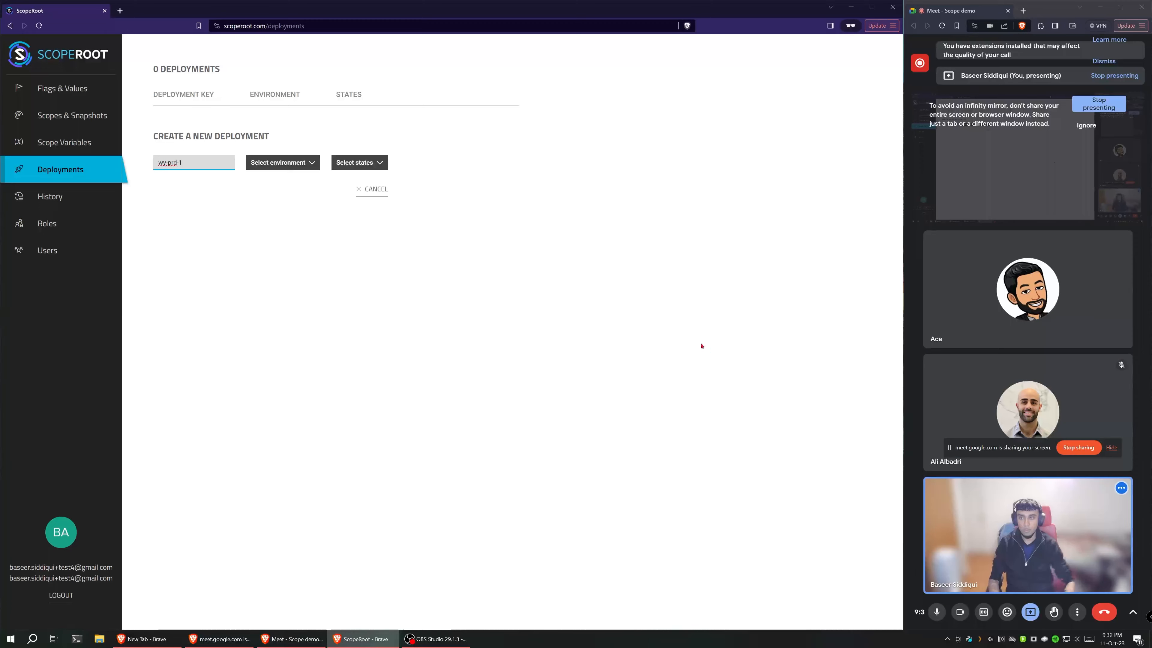
# Step: Assign the new deployment the production environment, the Wyoming state and snapshot v1, and create it
pyautogui.click(278, 162)
pyautogui.click(278, 229)
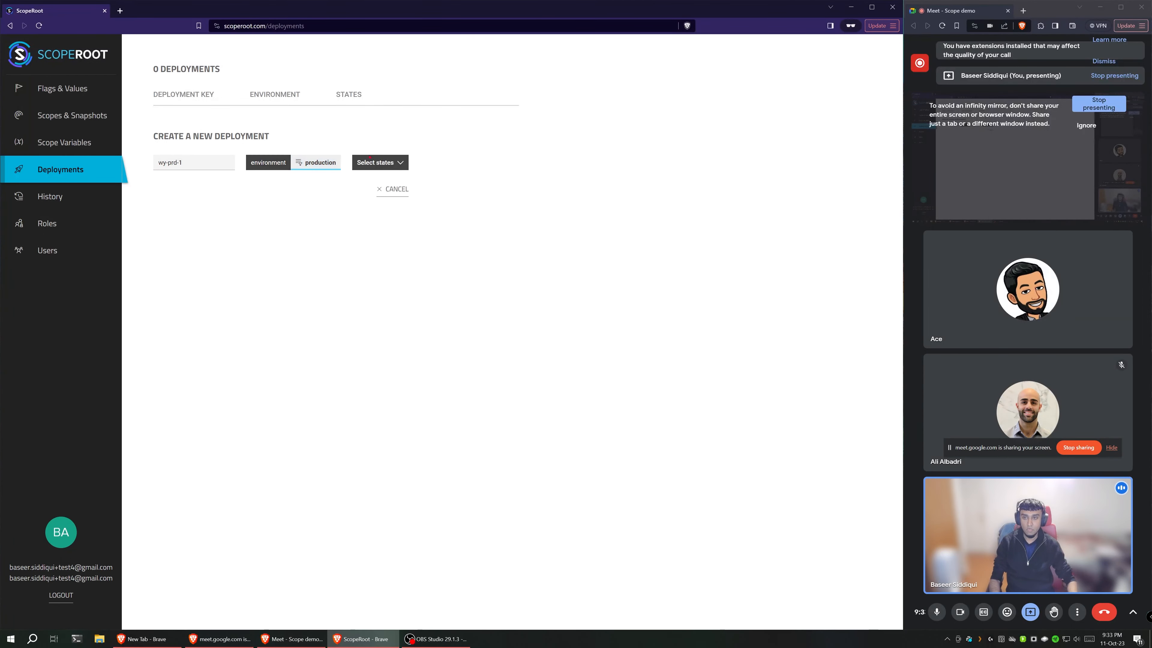
pyautogui.click(372, 163)
pyautogui.click(376, 245)
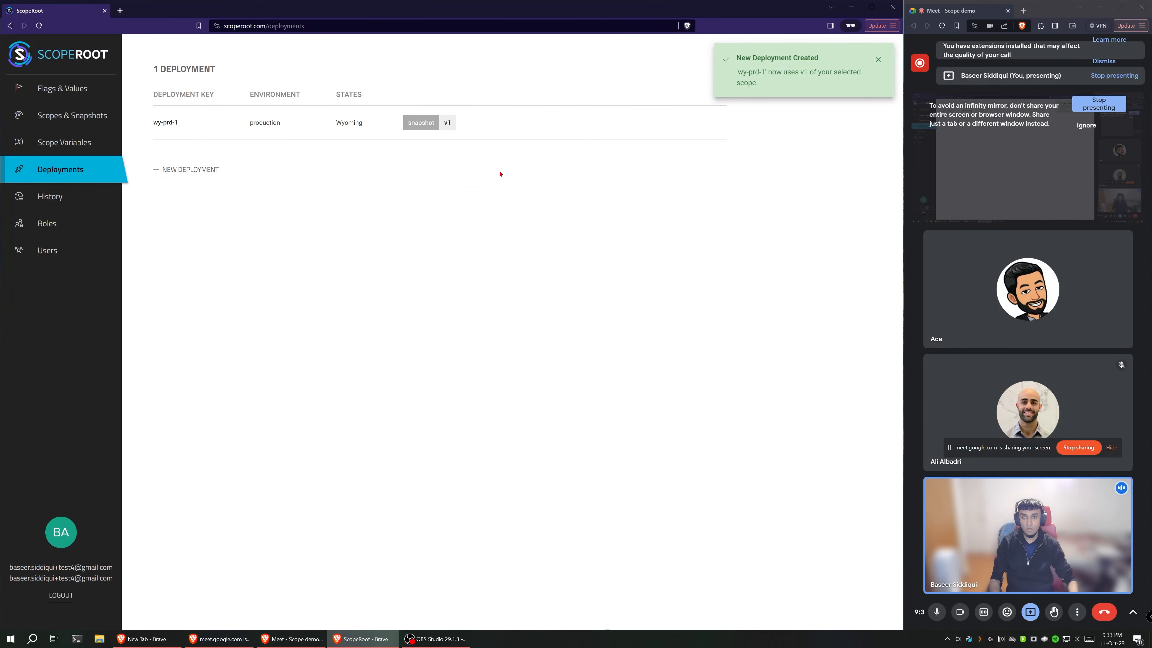
pyautogui.moveTo(327, 136)
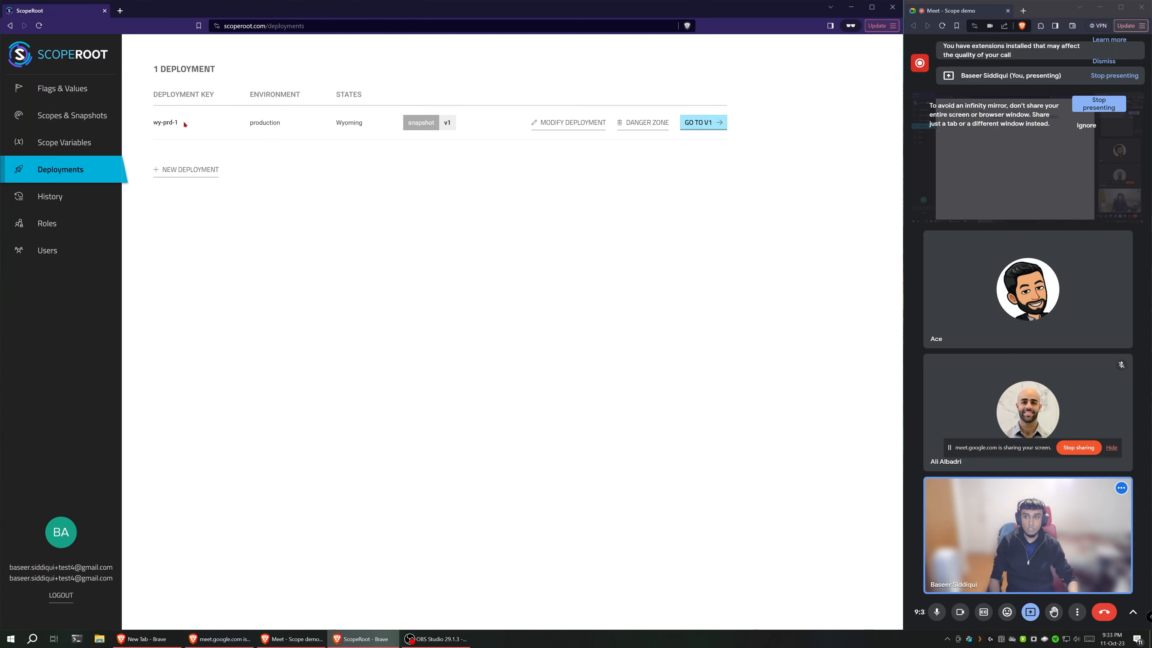
# Step: Copy the wy-prd-1 deployment key, switch to Hasura Cloud and launch the scoperoot project's console
pyautogui.tripleClick(161, 123)
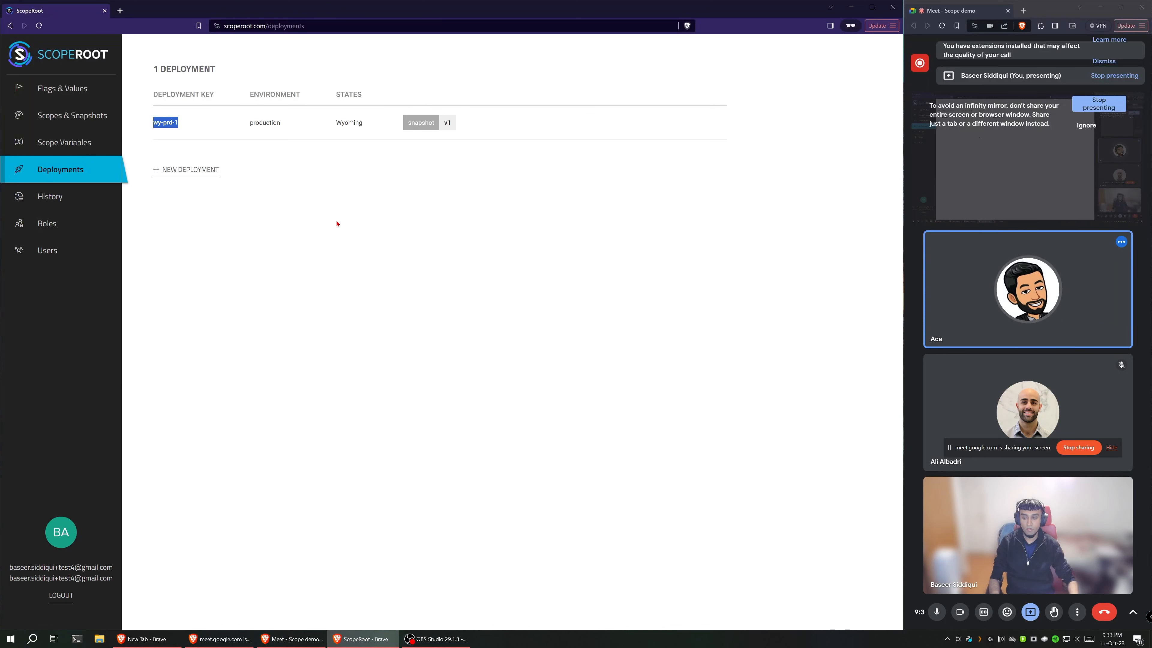
pyautogui.moveTo(212, 640)
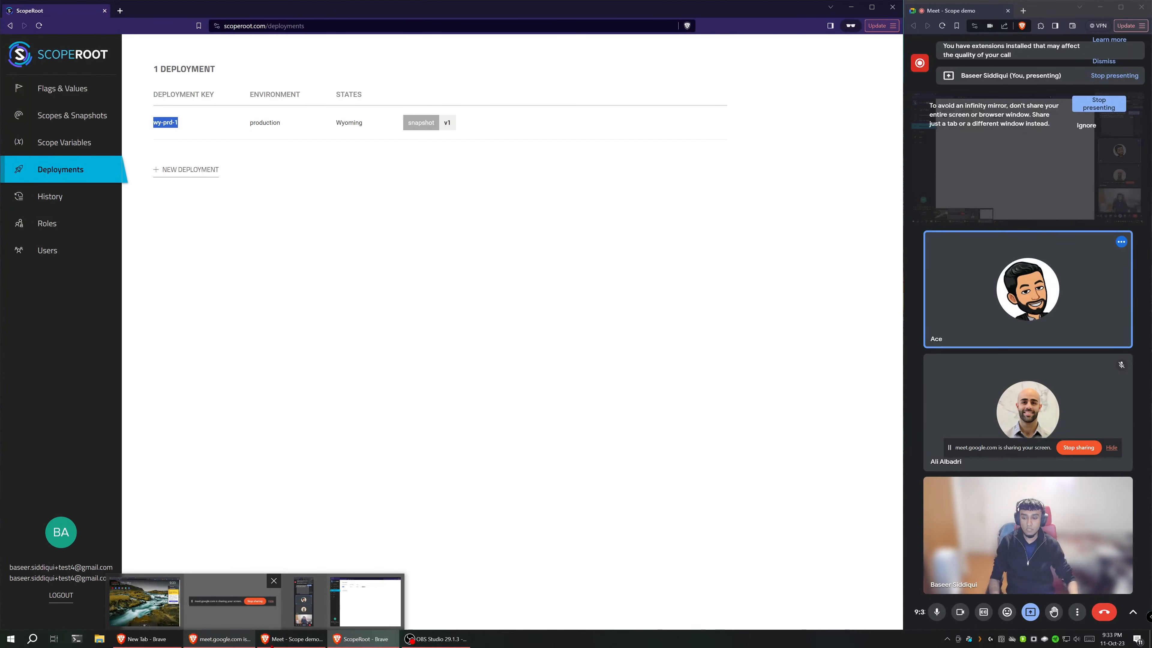
pyautogui.click(290, 642)
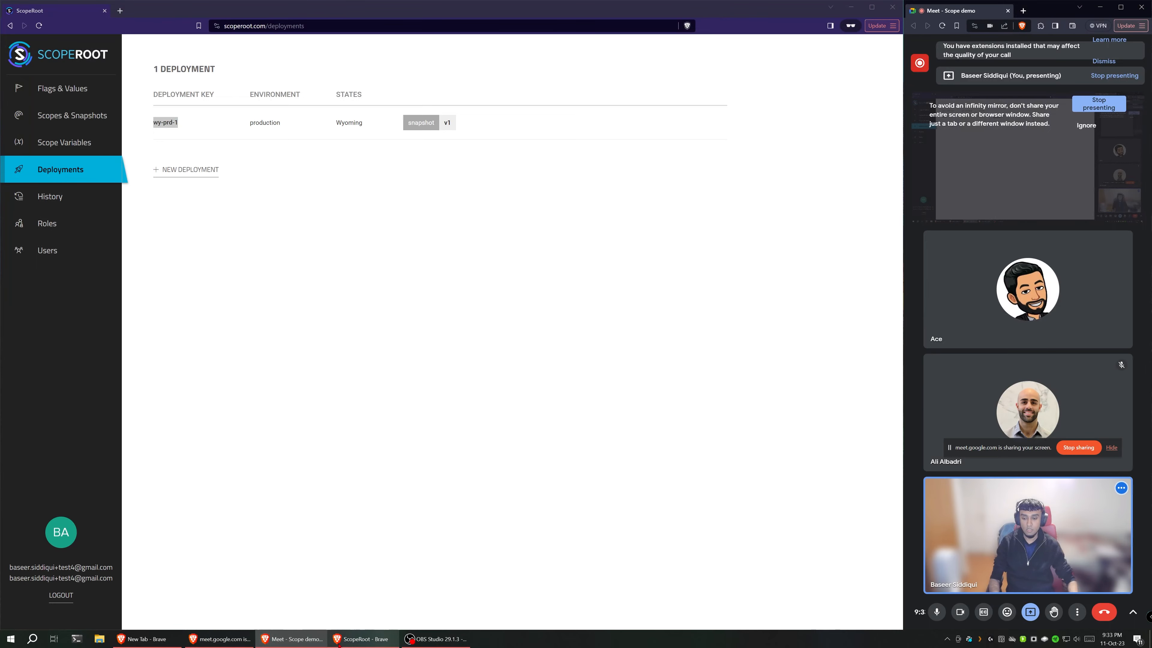
pyautogui.click(154, 640)
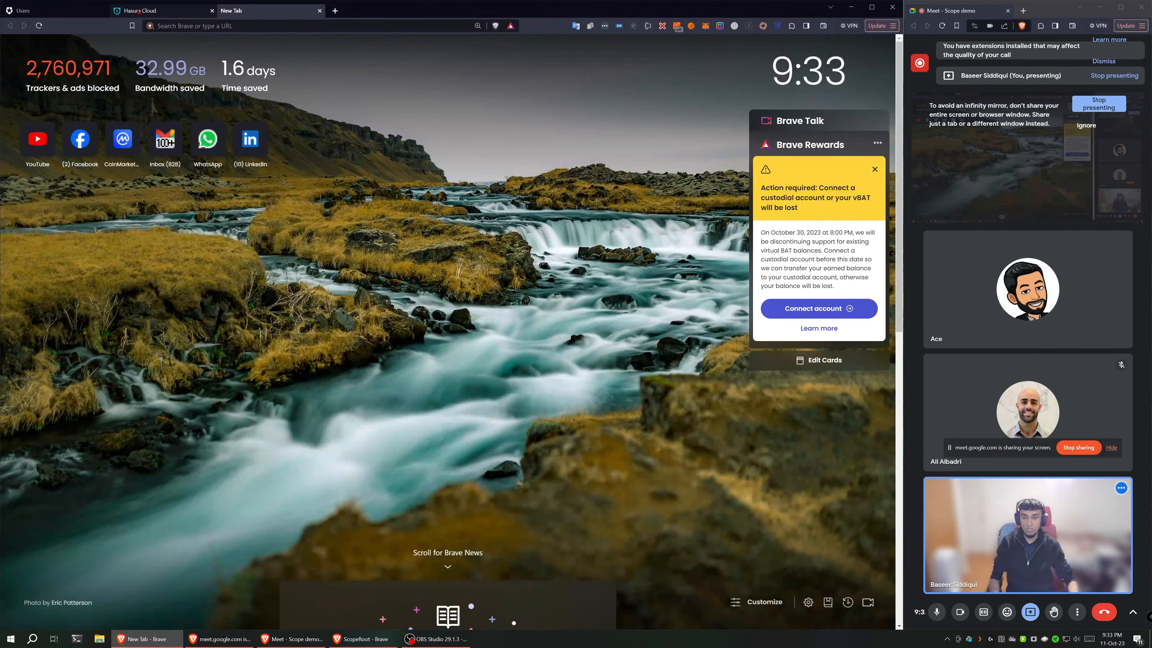
pyautogui.click(138, 11)
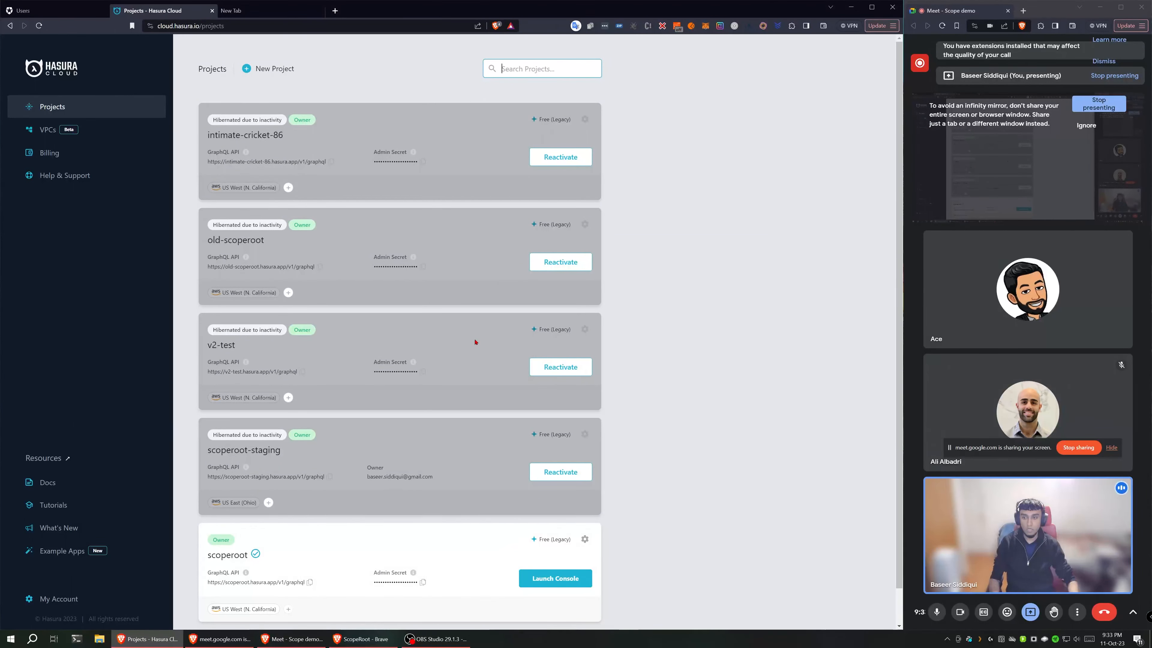
pyautogui.scroll(-1, 424, 506)
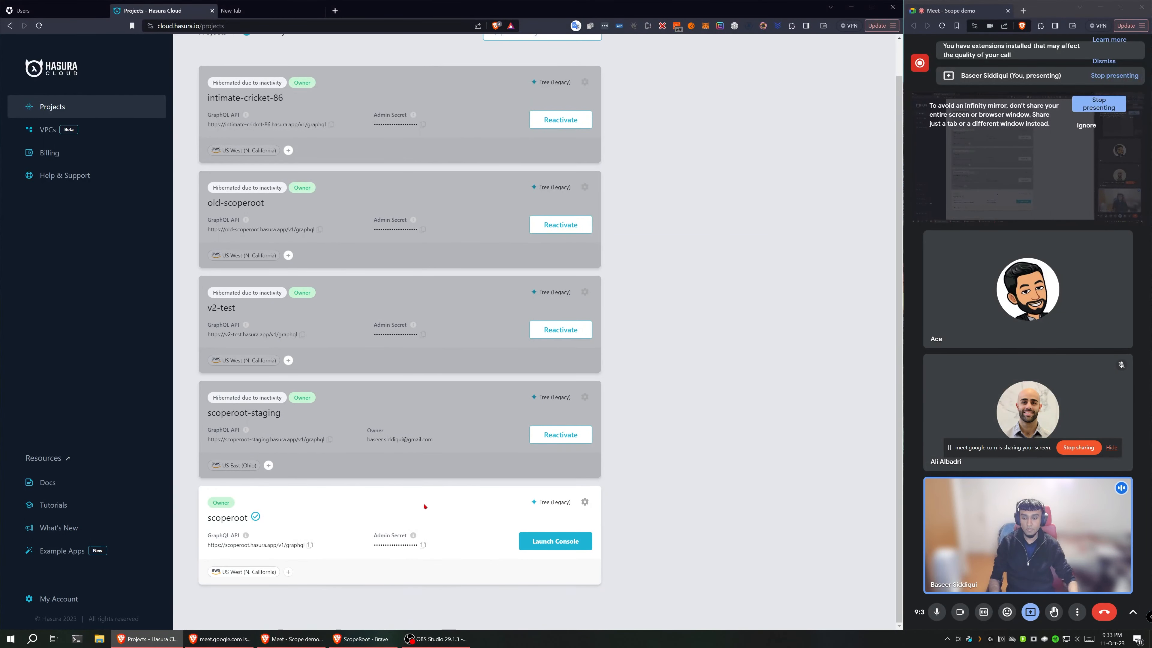
pyautogui.click(557, 545)
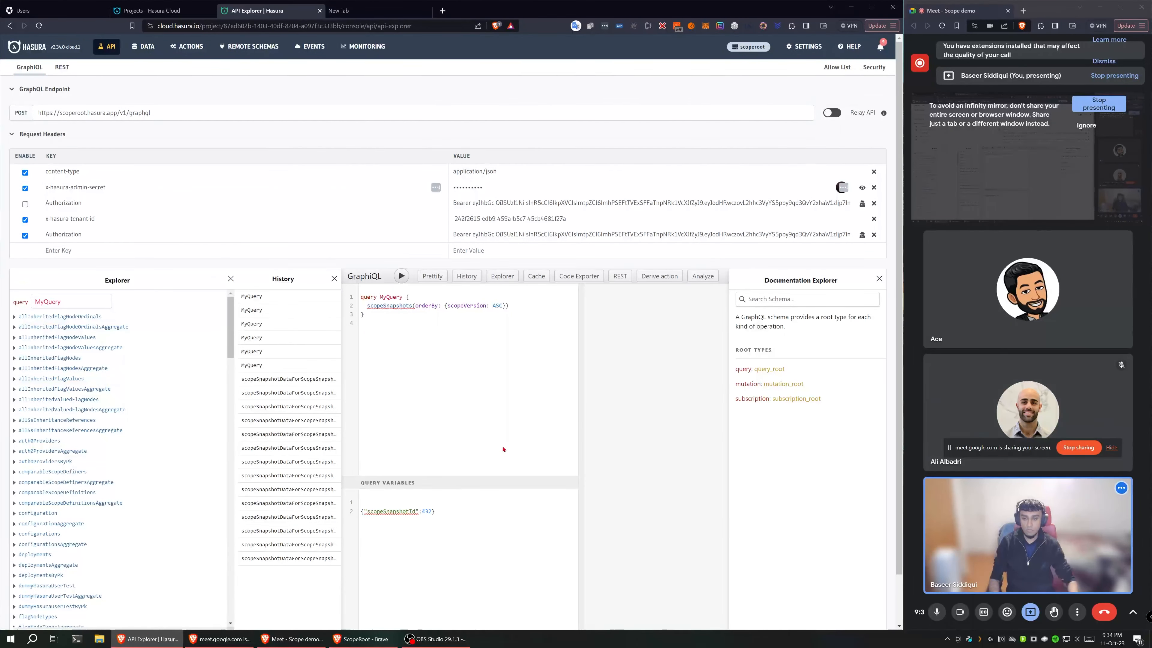
# Step: Close the query history in GraphiQL and remove the old scopeSnapshots selection from MyQuery
pyautogui.click(334, 279)
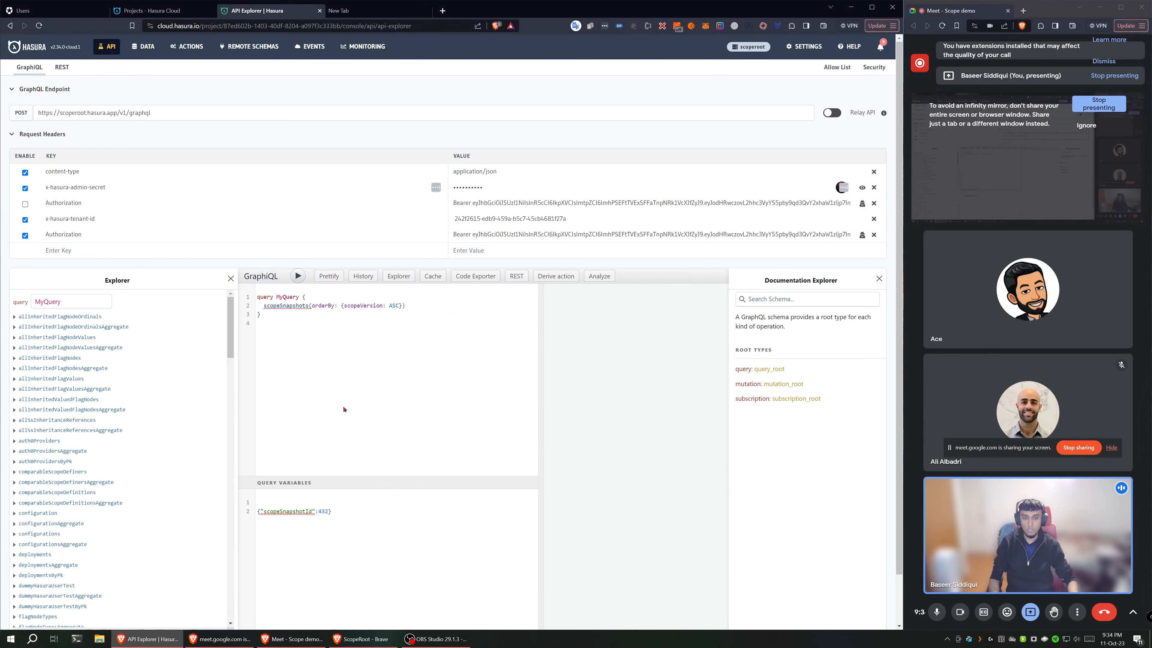
pyautogui.scroll(-8, 154, 450)
pyautogui.scroll(-1, 836, 527)
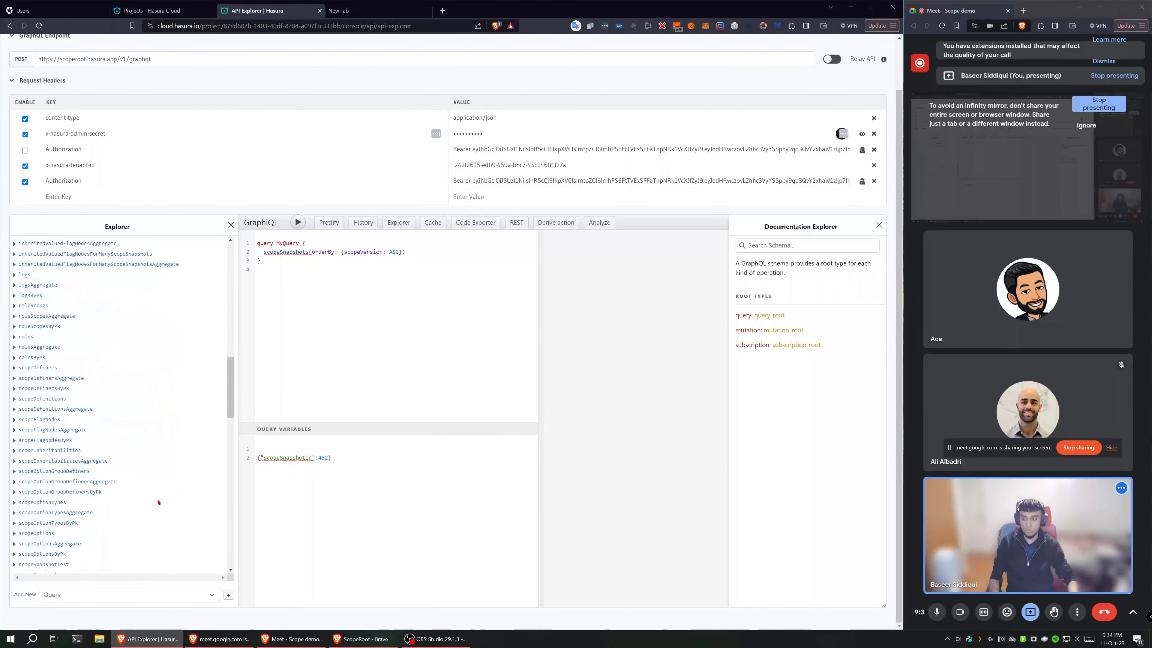
pyautogui.scroll(-7, 136, 503)
pyautogui.click(44, 485)
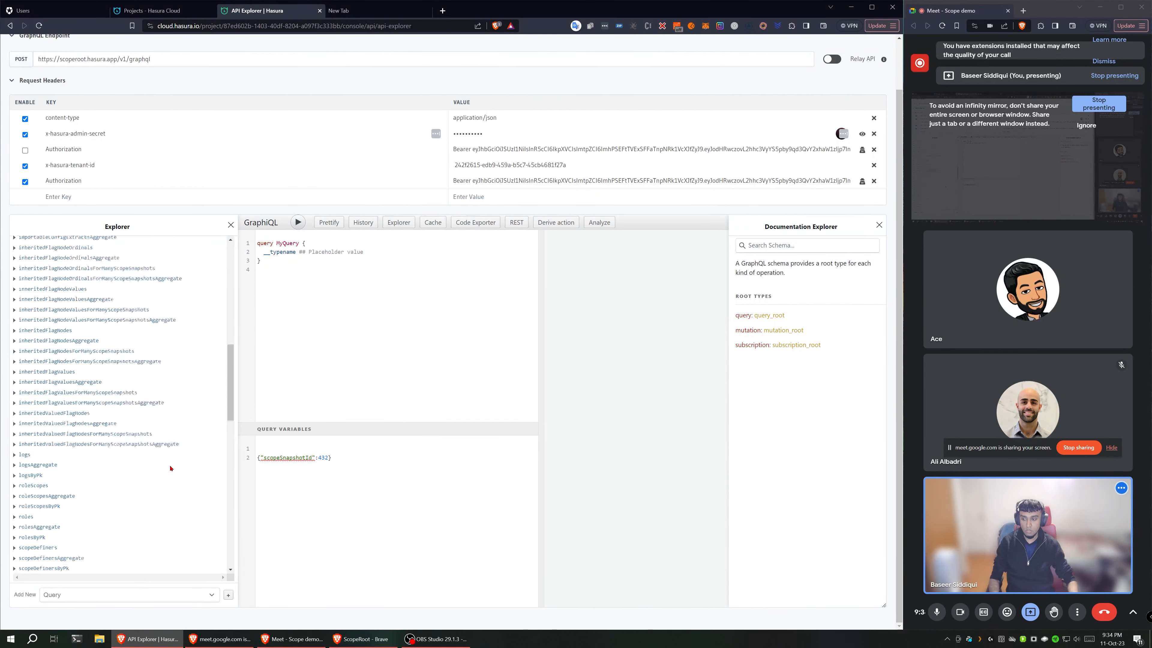
# Step: Add deployments to MyQuery with a where filter requiring key to equal the copied wy-prd-1
pyautogui.scroll(10, 64, 468)
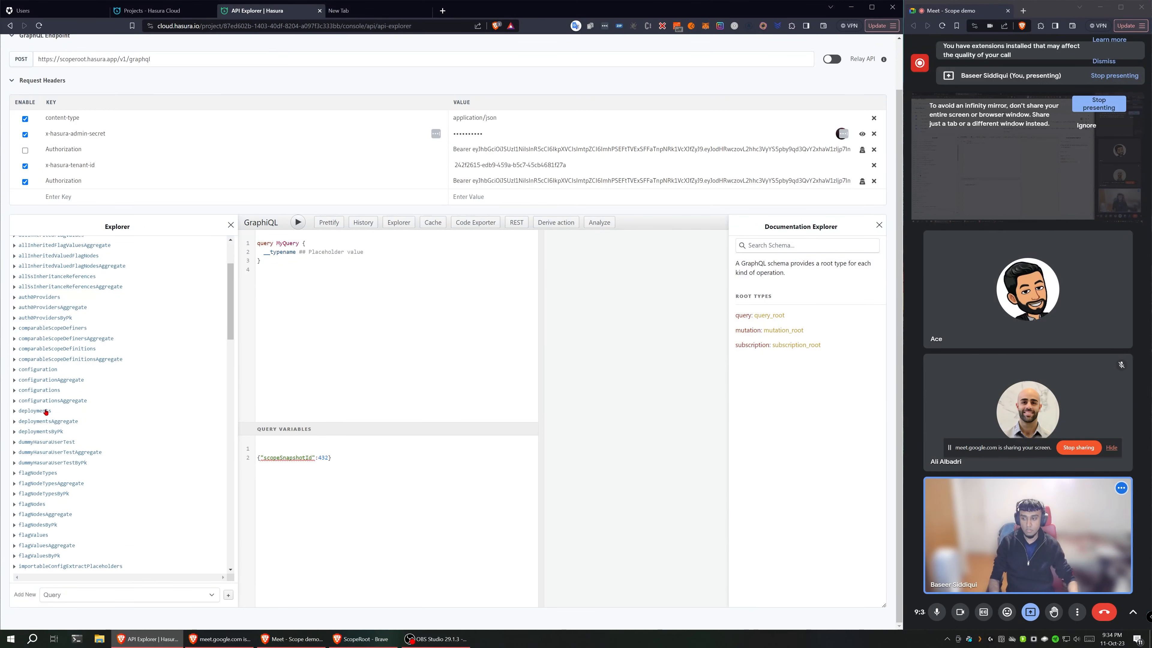
pyautogui.click(35, 411)
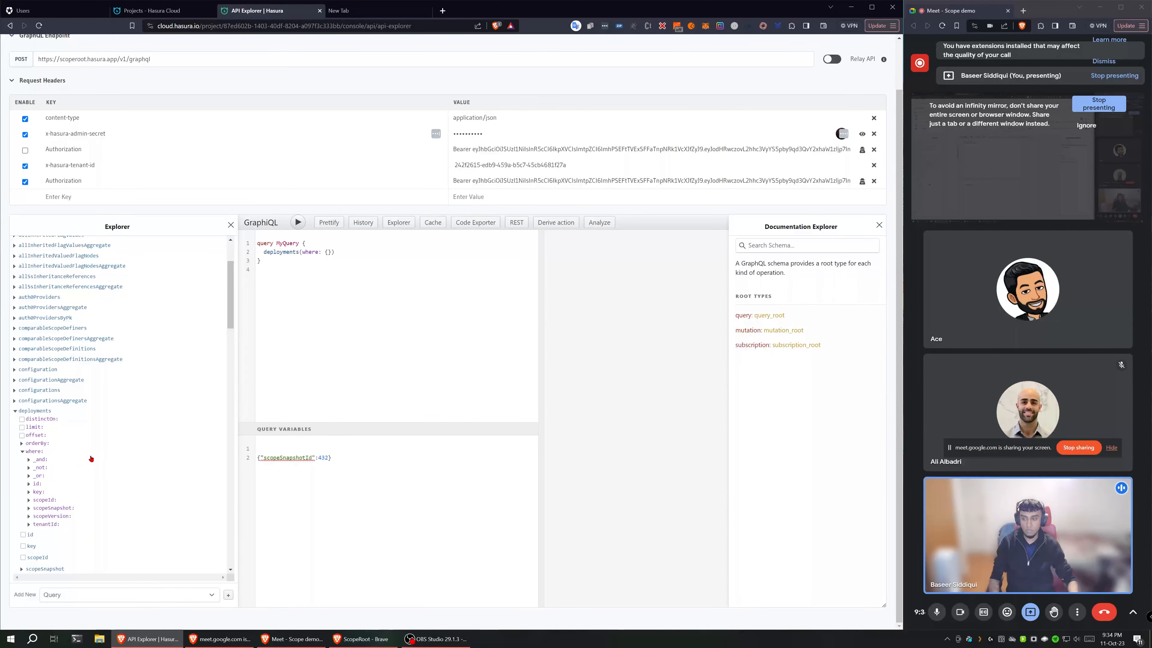
pyautogui.click(34, 452)
pyautogui.click(38, 448)
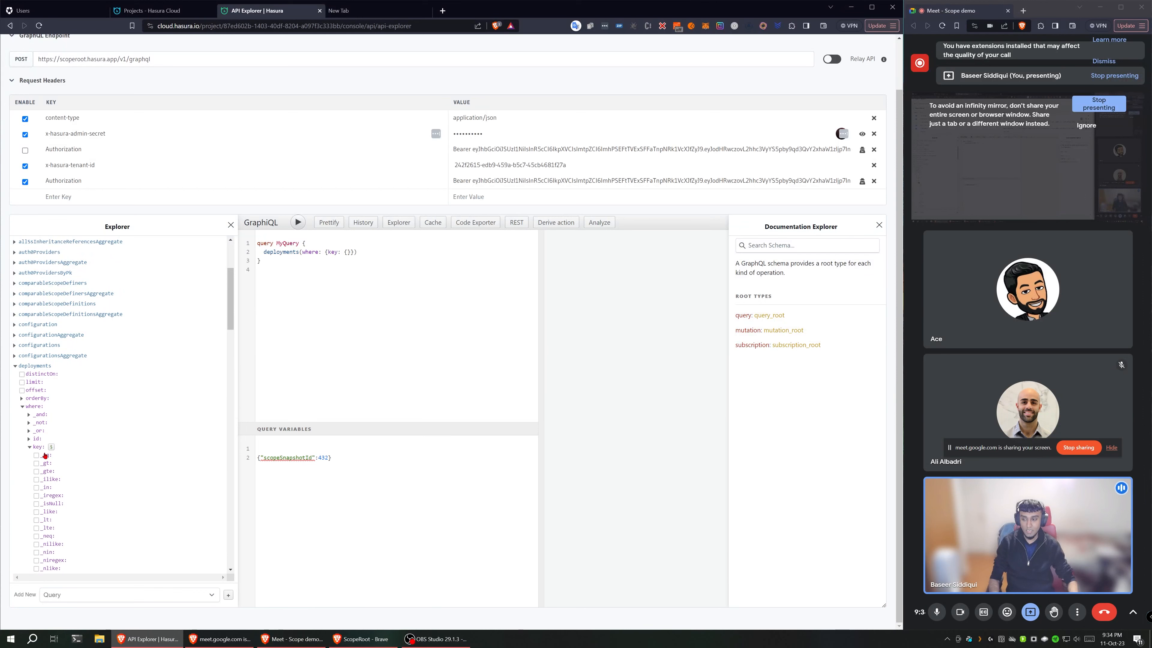
pyautogui.click(36, 459)
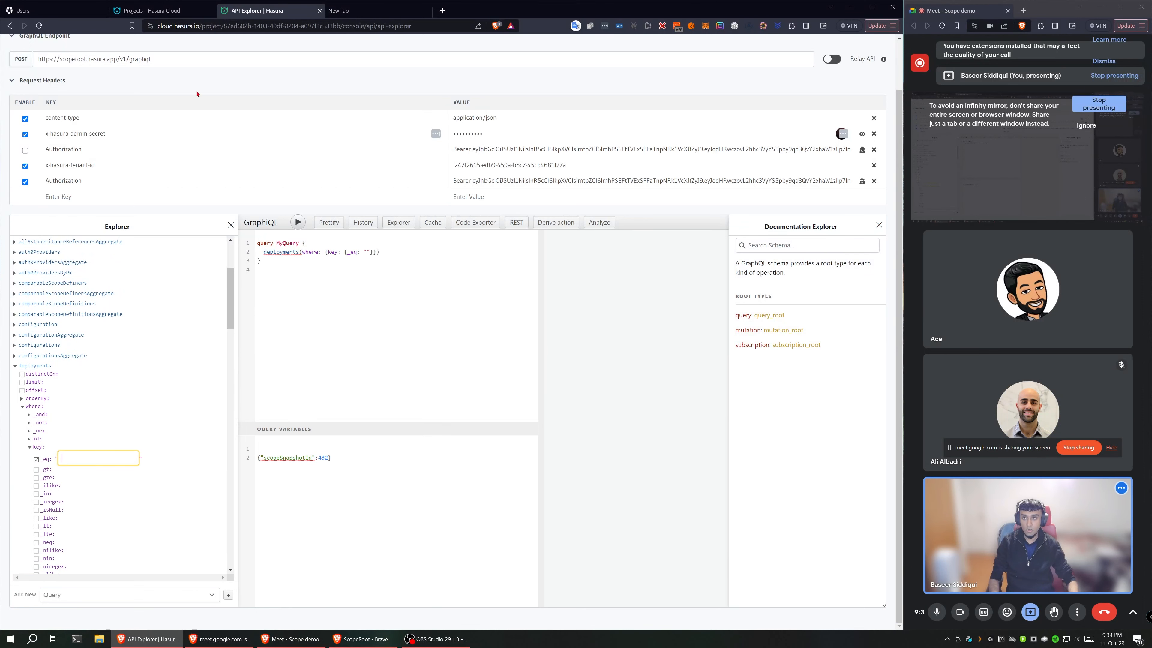
pyautogui.hotkey('alt', 'Tab')
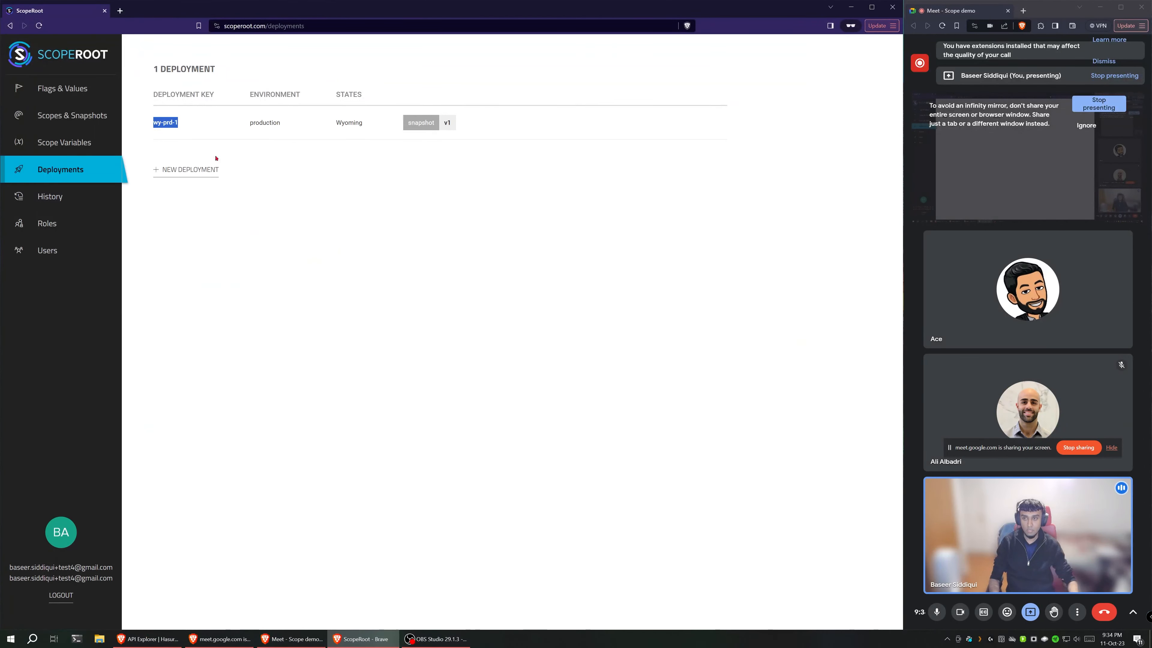
pyautogui.hotkey('alt', 'Tab')
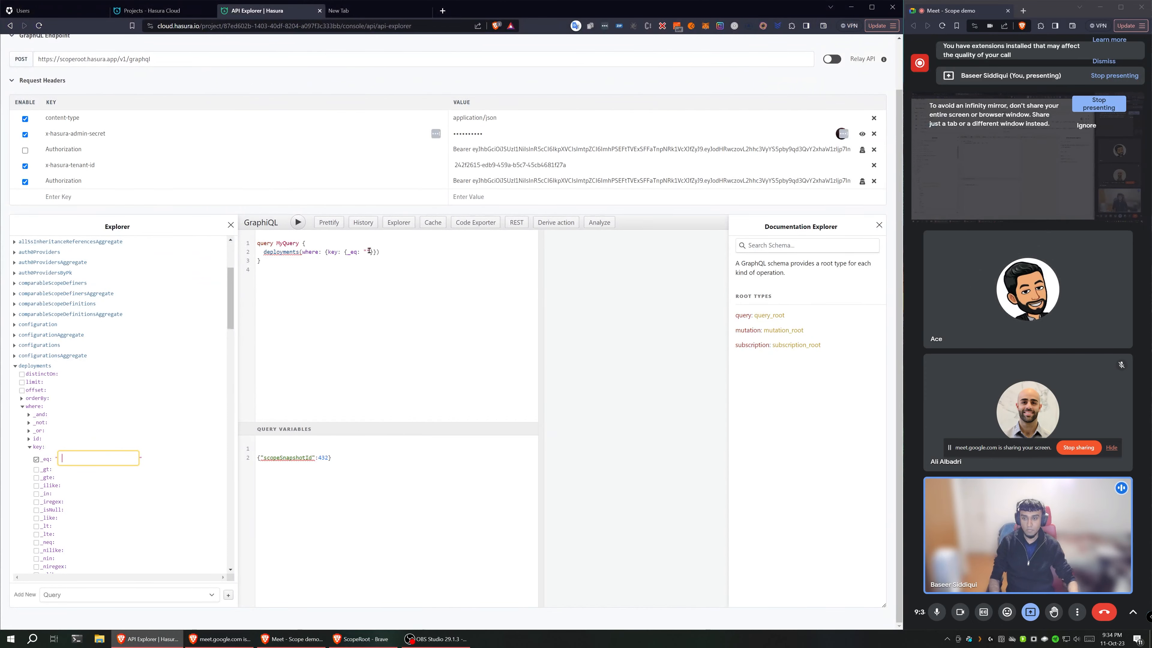
pyautogui.write('wy-prd-1')
pyautogui.click(474, 248)
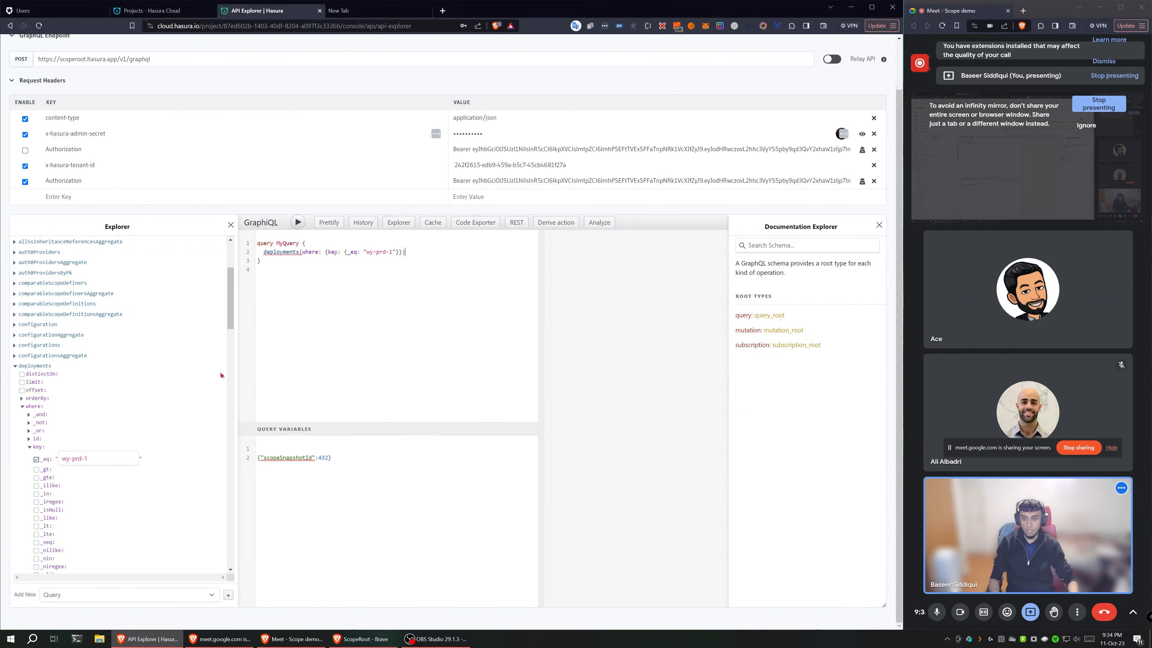
pyautogui.scroll(-4, 113, 408)
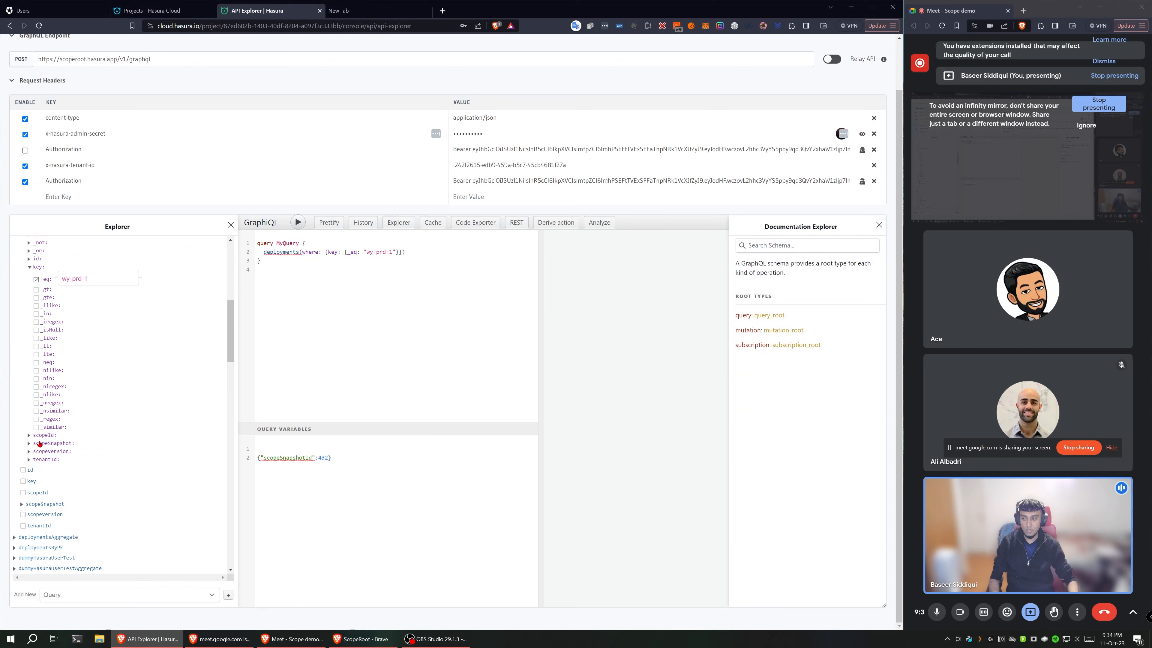
pyautogui.click(39, 444)
pyautogui.scroll(-3, 40, 447)
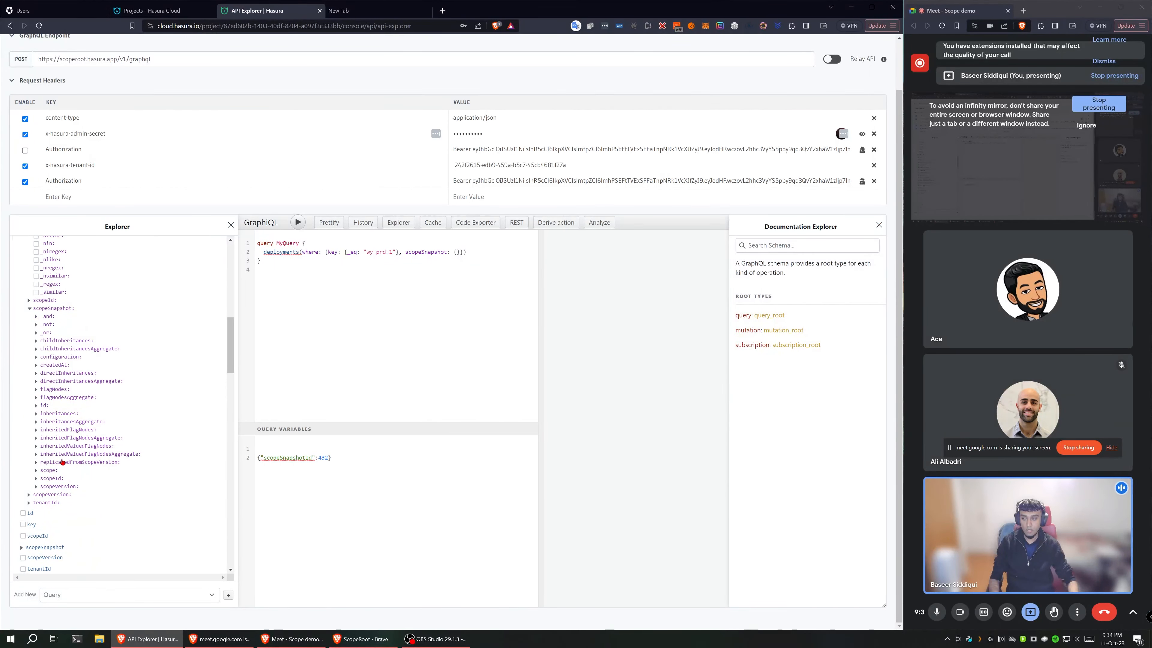
pyautogui.click(61, 357)
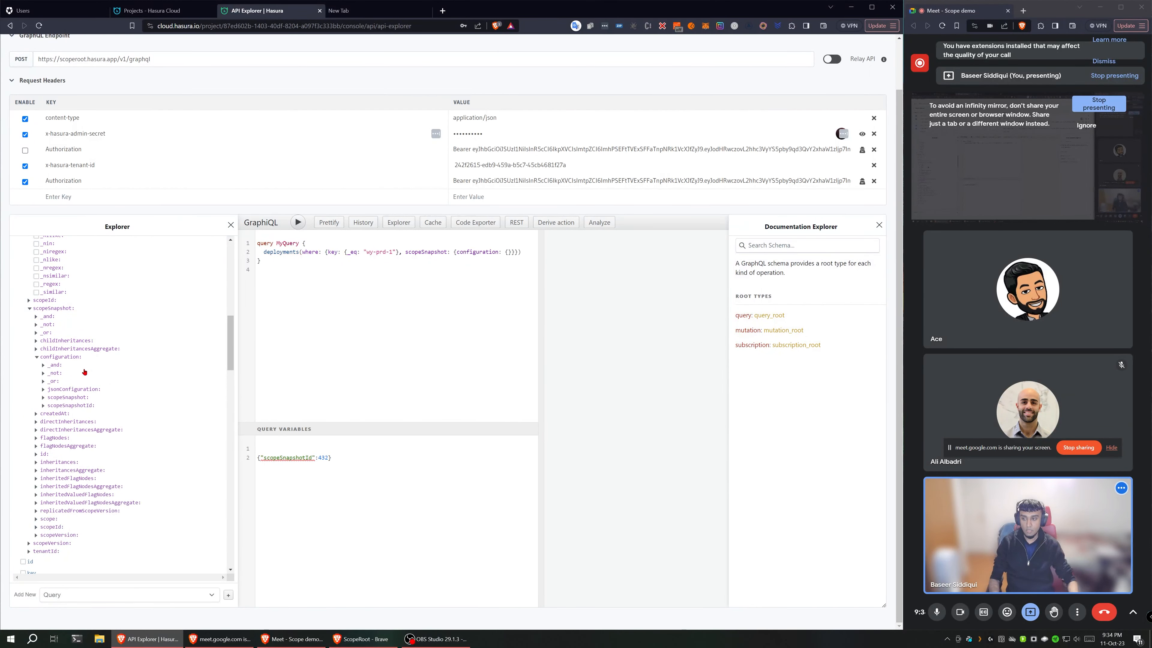
pyautogui.click(77, 391)
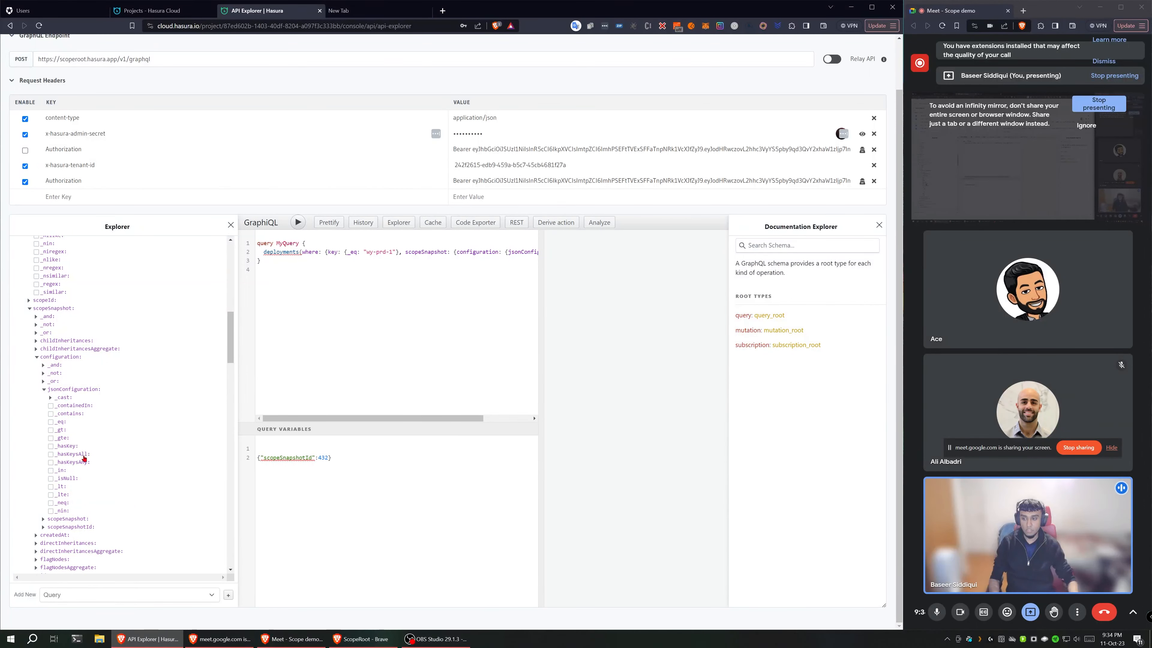
pyautogui.scroll(4, 59, 381)
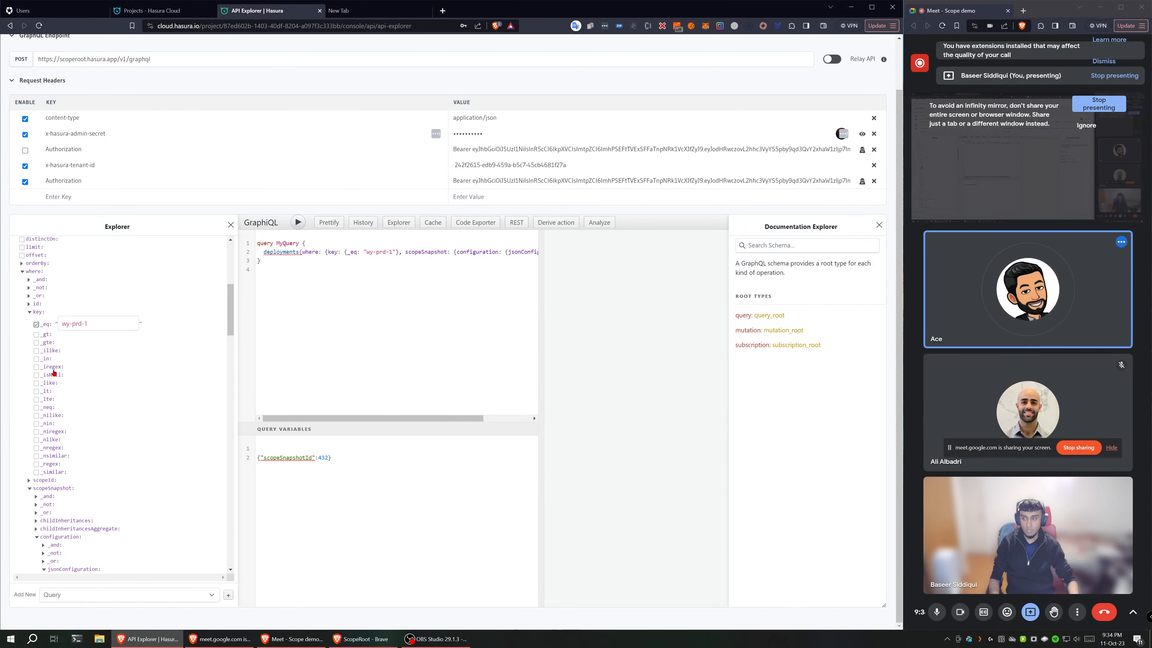
pyautogui.click(52, 487)
# Step: Have the deployments query return jsonConfiguration from the scopeSnapshot's configuration, and run the query
pyautogui.scroll(-3, 109, 450)
pyautogui.click(48, 414)
pyautogui.scroll(-3, 104, 446)
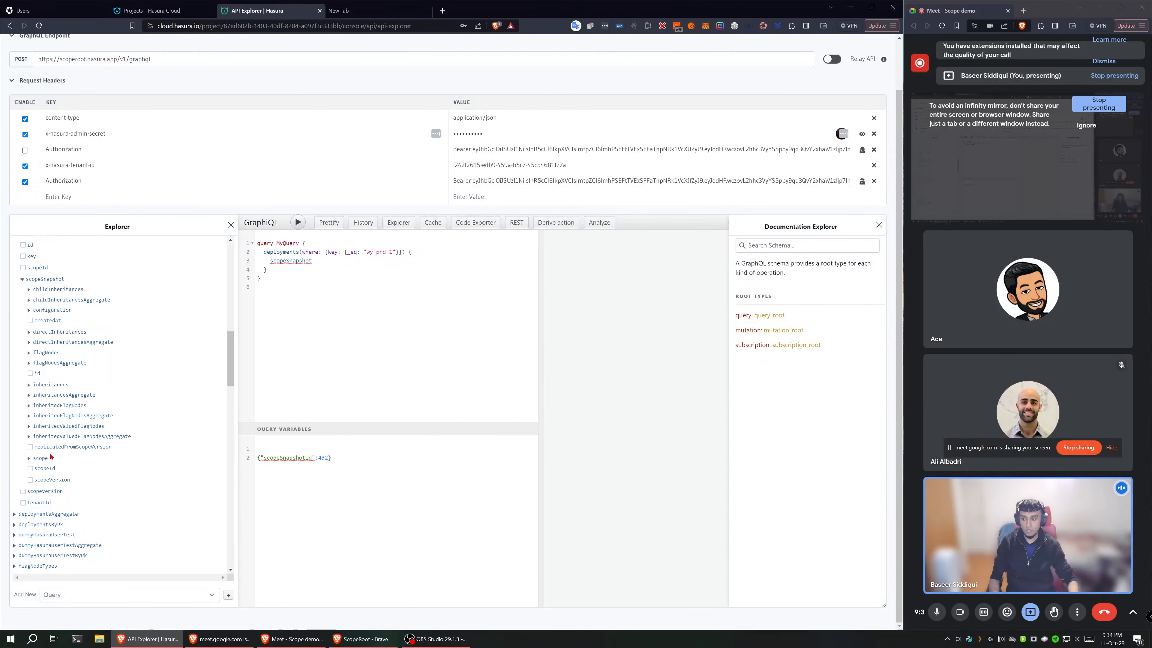
pyautogui.click(52, 309)
pyautogui.click(68, 320)
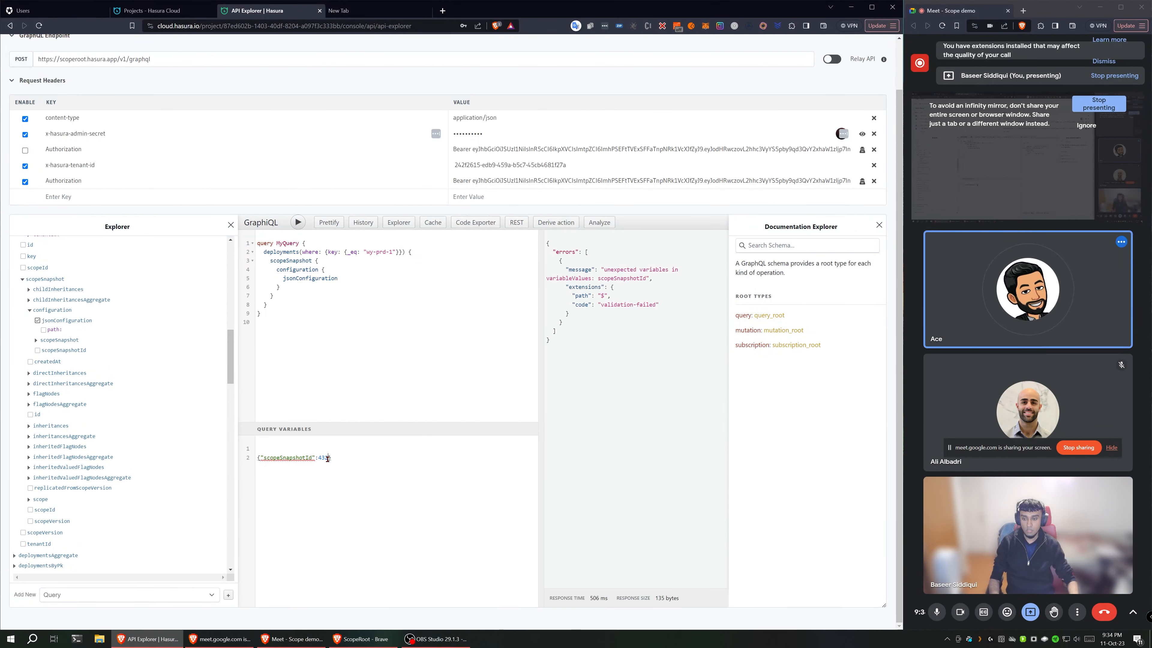
# Step: Remove the scopeSnapshotId variable from the query variables, leaving an empty object, and rerun MyQuery
pyautogui.moveTo(328, 458); pyautogui.dragTo(261, 457)
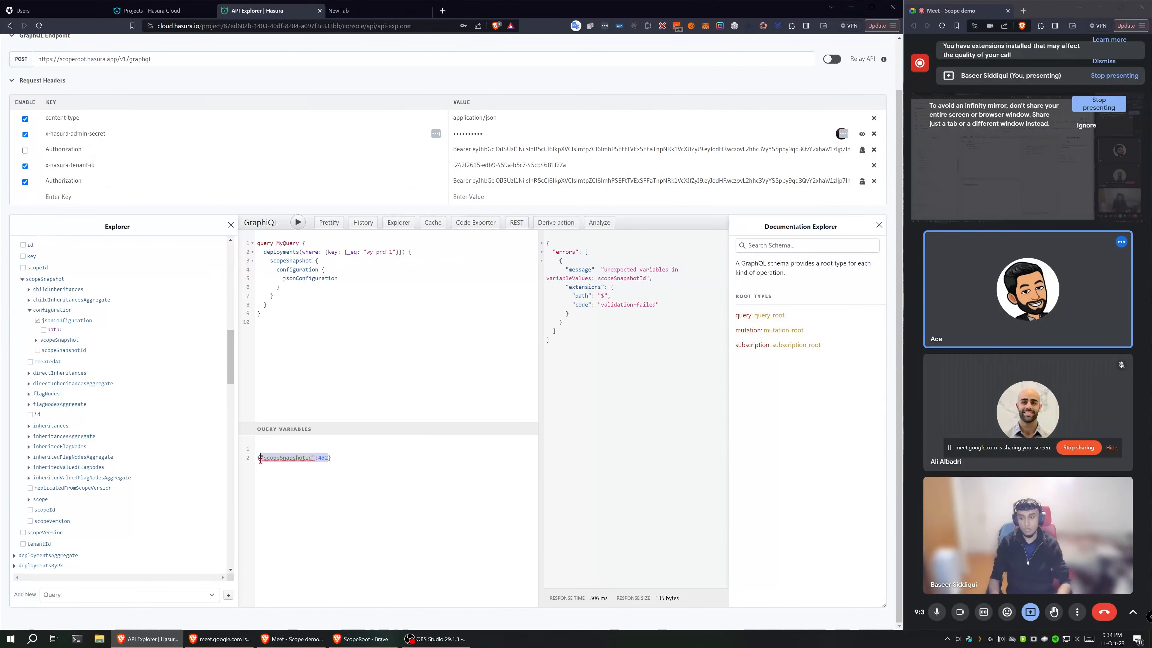
pyautogui.press('BackSpace')
pyautogui.hotkey('ctrl', 'Return')
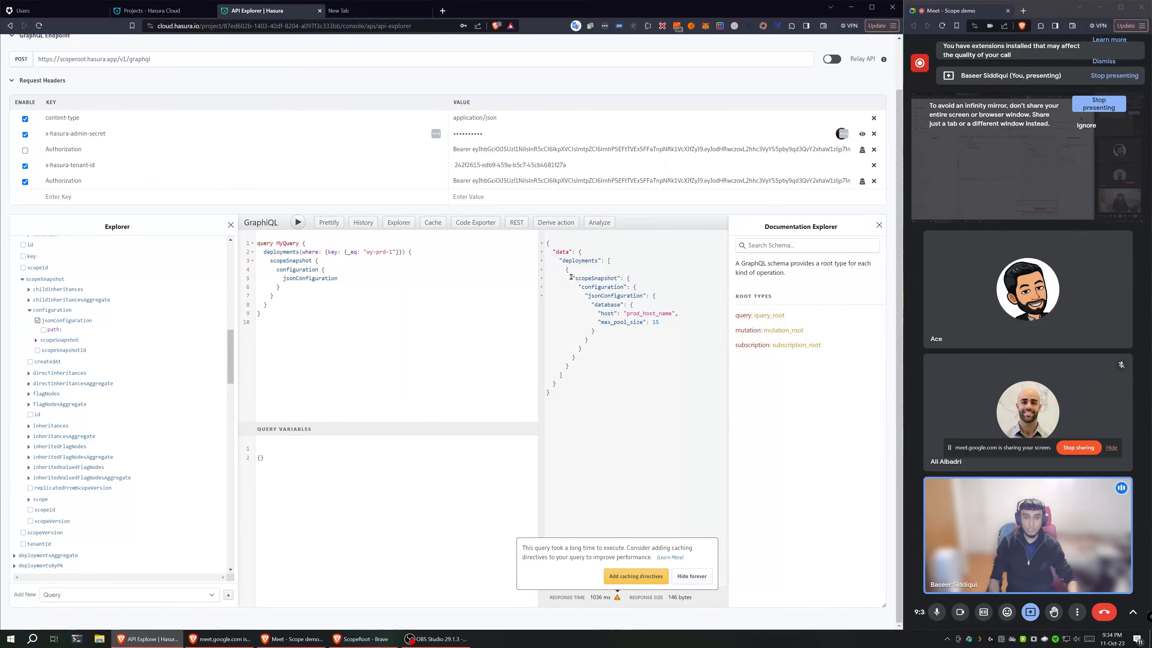
# Step: Examine MyQuery, its wy-prd-1 key filter, and the jsonConfiguration block in the response
pyautogui.moveTo(285, 353); pyautogui.dragTo(242, 236)
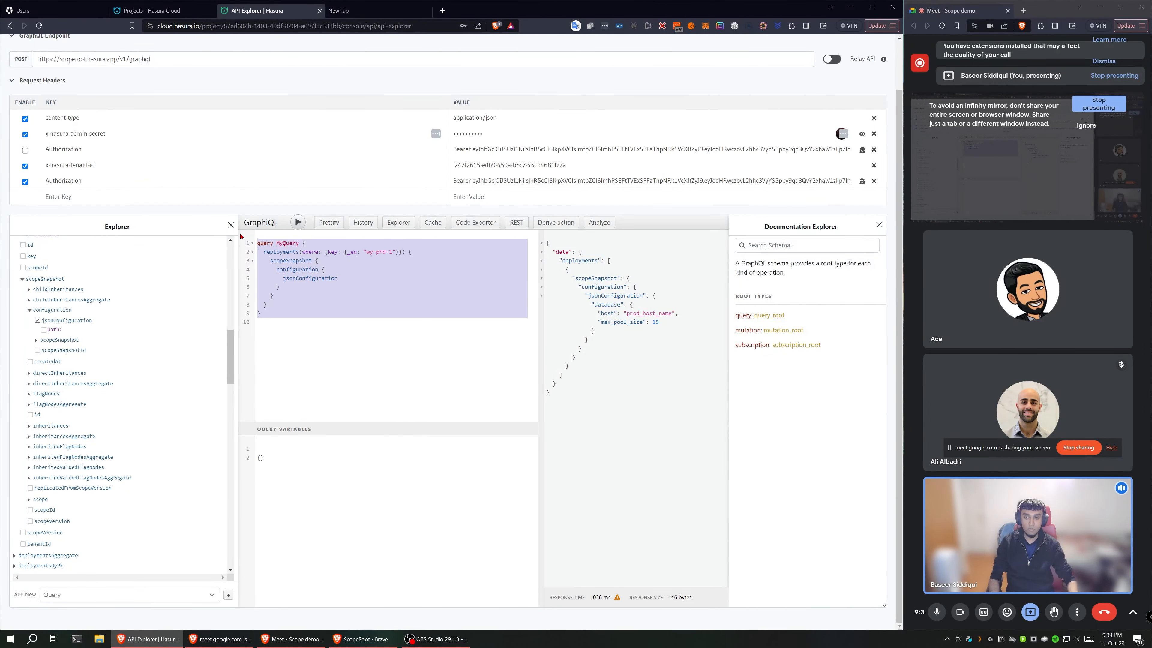
pyautogui.click(346, 310)
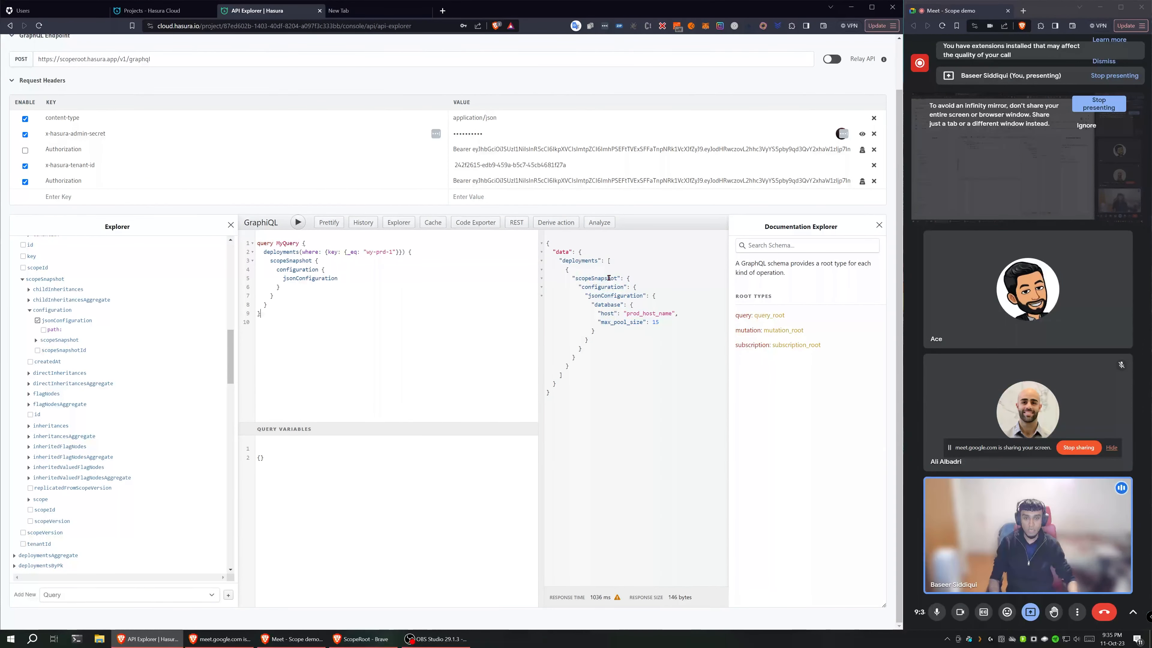
pyautogui.moveTo(360, 252); pyautogui.dragTo(399, 252)
pyautogui.moveTo(647, 296); pyautogui.dragTo(626, 343)
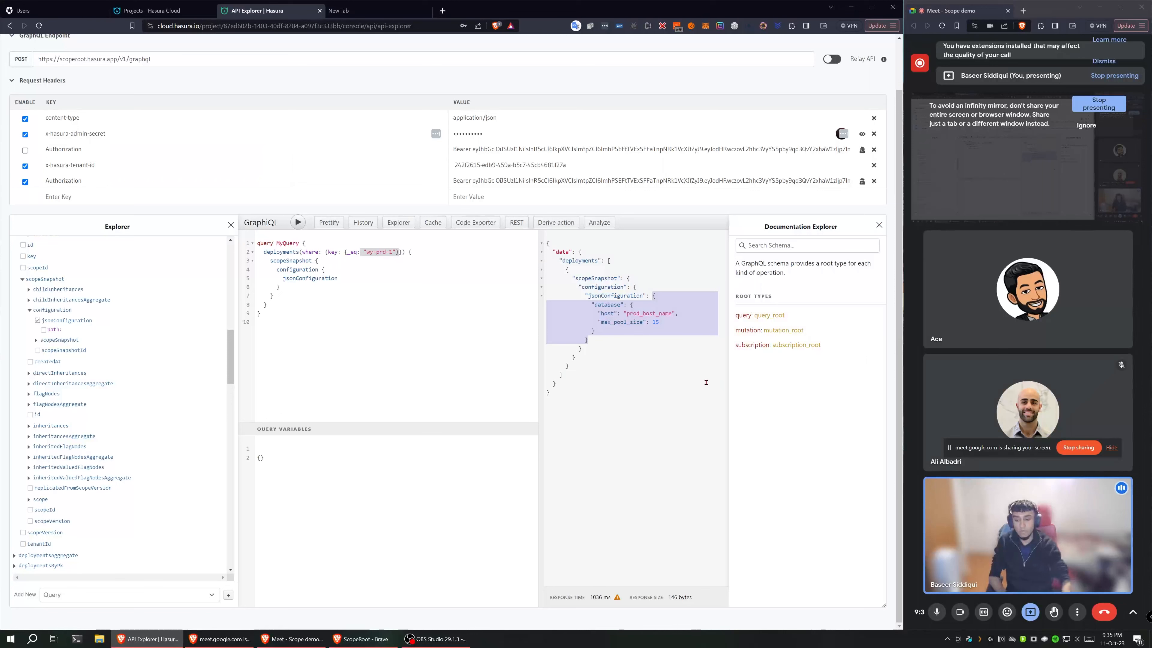
# Step: Switch to ScopeRoot and compare the wy-prd-1 deployment entry with the query and response in the Hasura API Explorer
pyautogui.click(361, 639)
pyautogui.click(249, 250)
pyautogui.moveTo(453, 123)
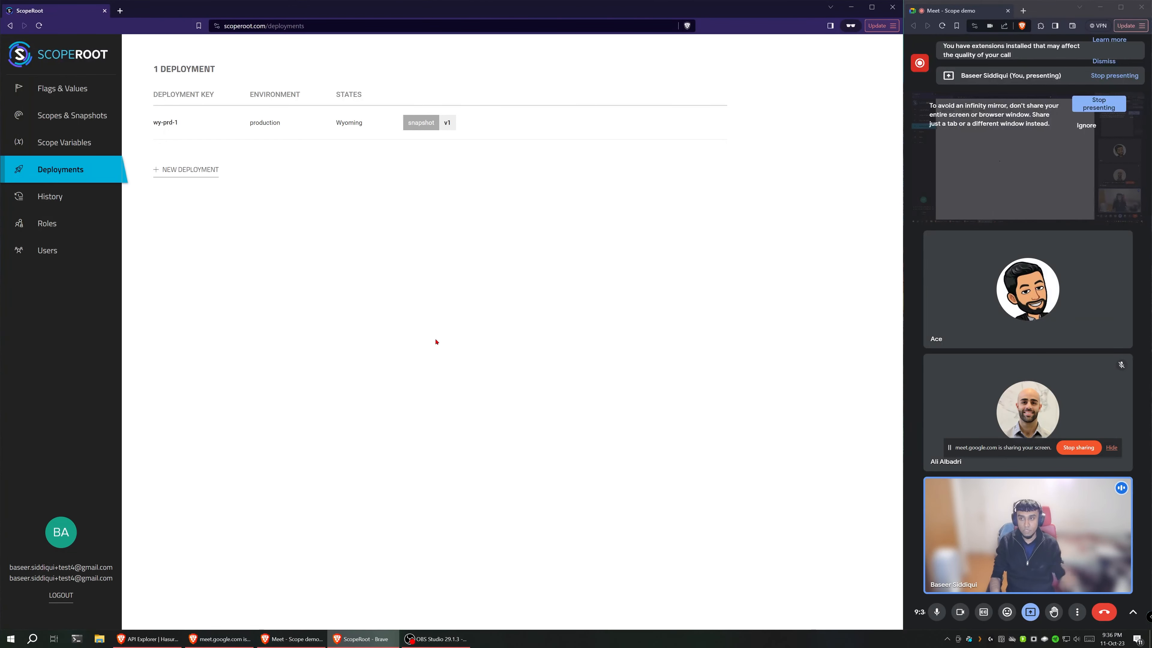
pyautogui.moveTo(187, 123)
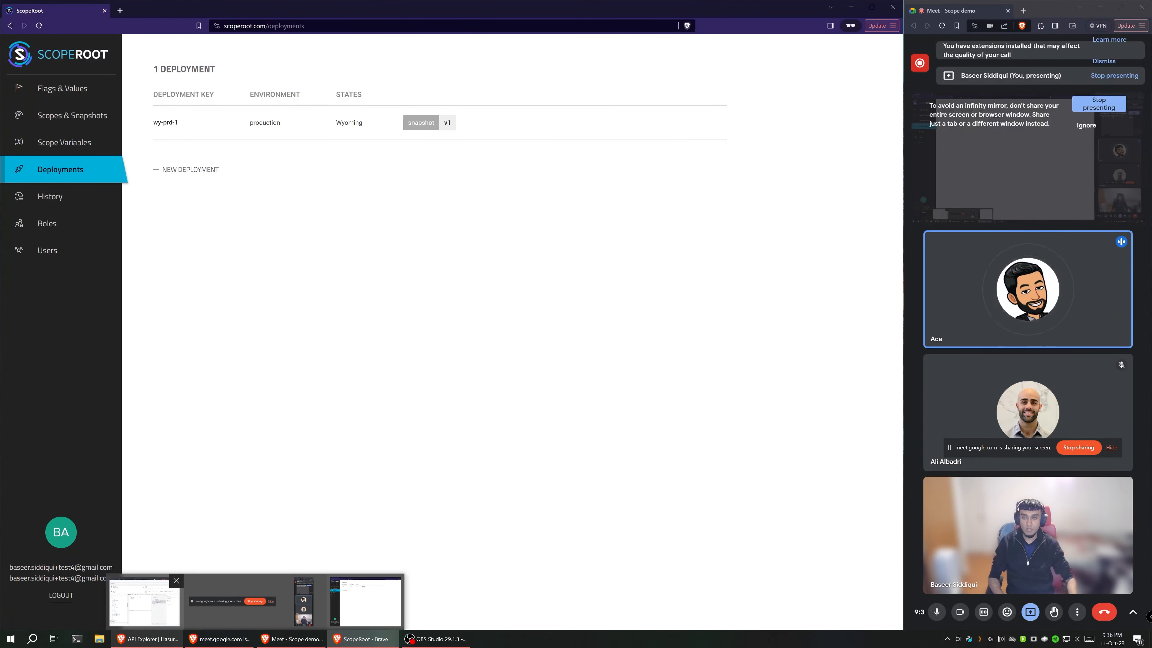
pyautogui.click(147, 639)
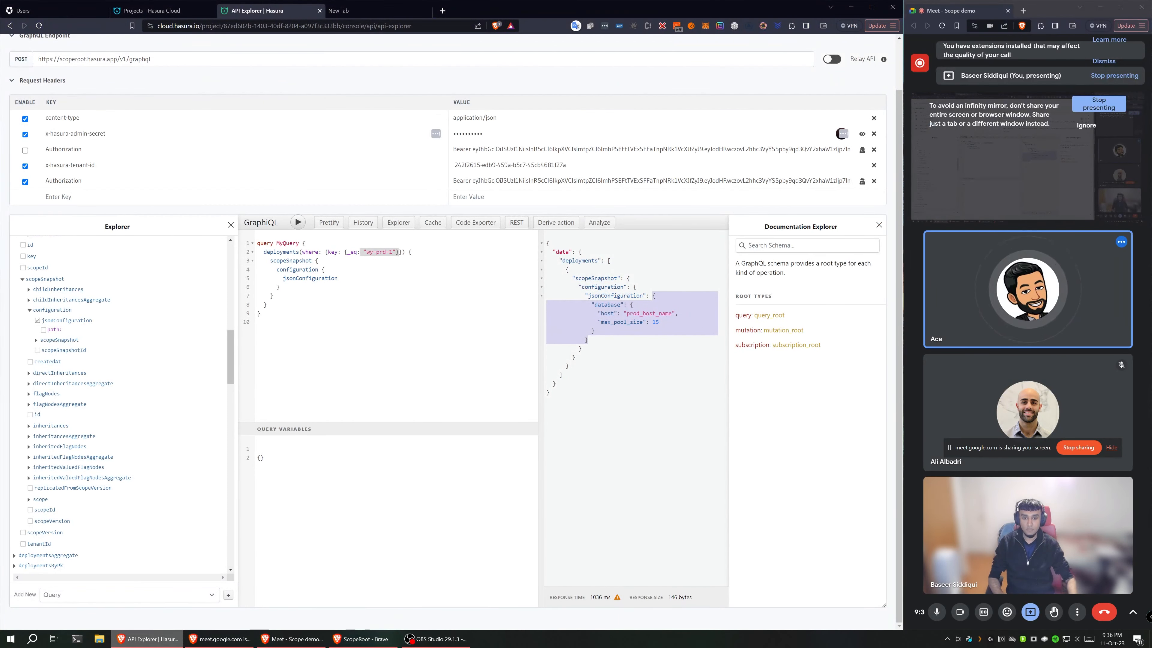
pyautogui.hotkey('alt', 'Tab')
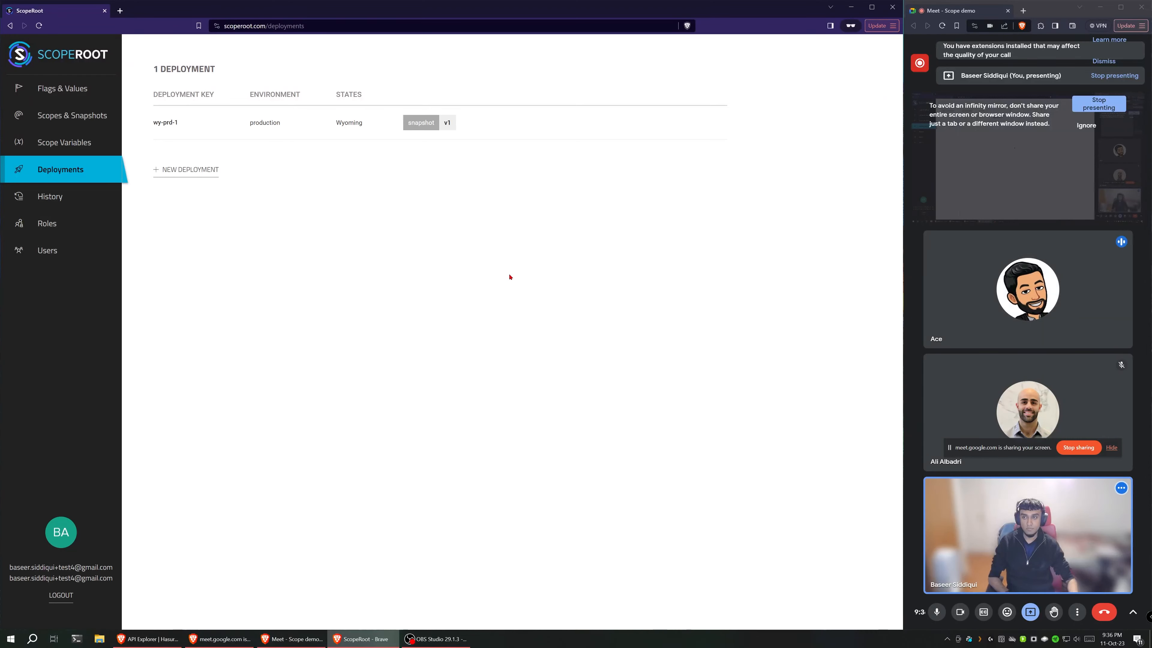
# Step: Open the v1 snapshot of the wy-prd-1 deployment, expand database, and inspect the inherited values of max_pool_size without editing it
pyautogui.moveTo(522, 125)
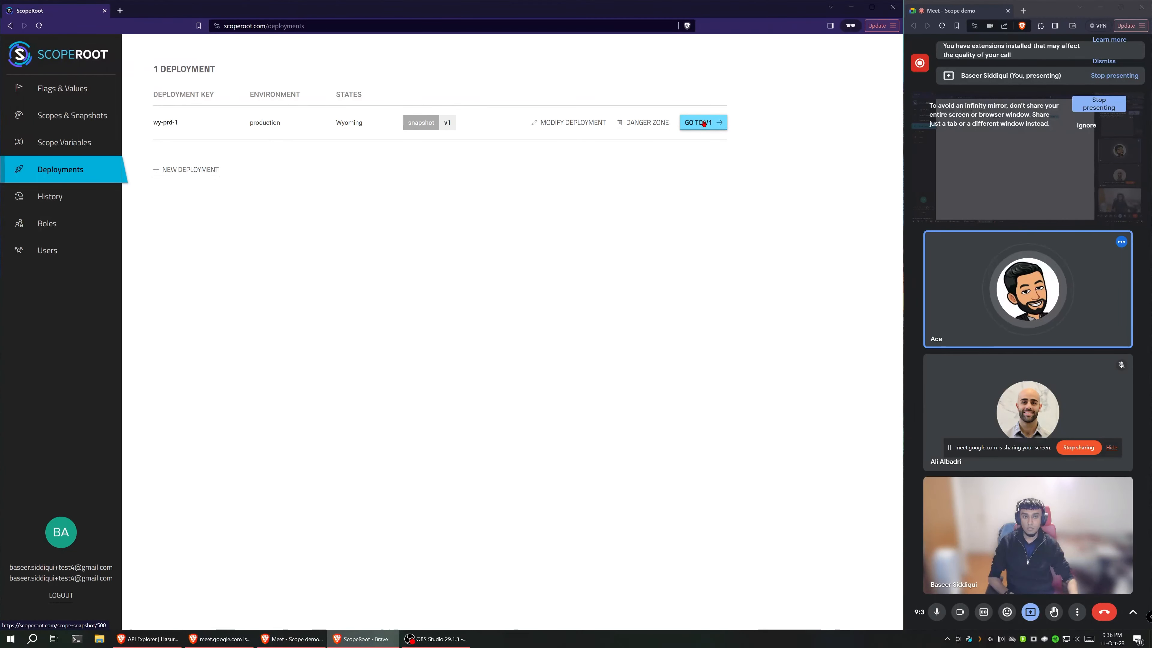
pyautogui.click(704, 123)
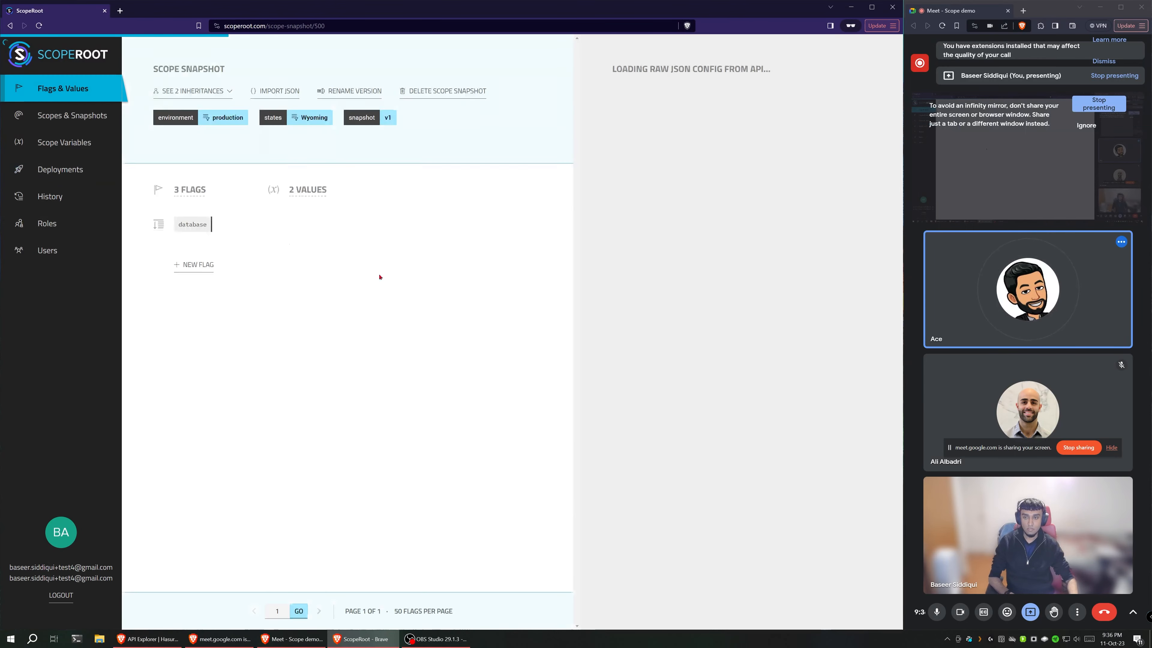
pyautogui.click(159, 224)
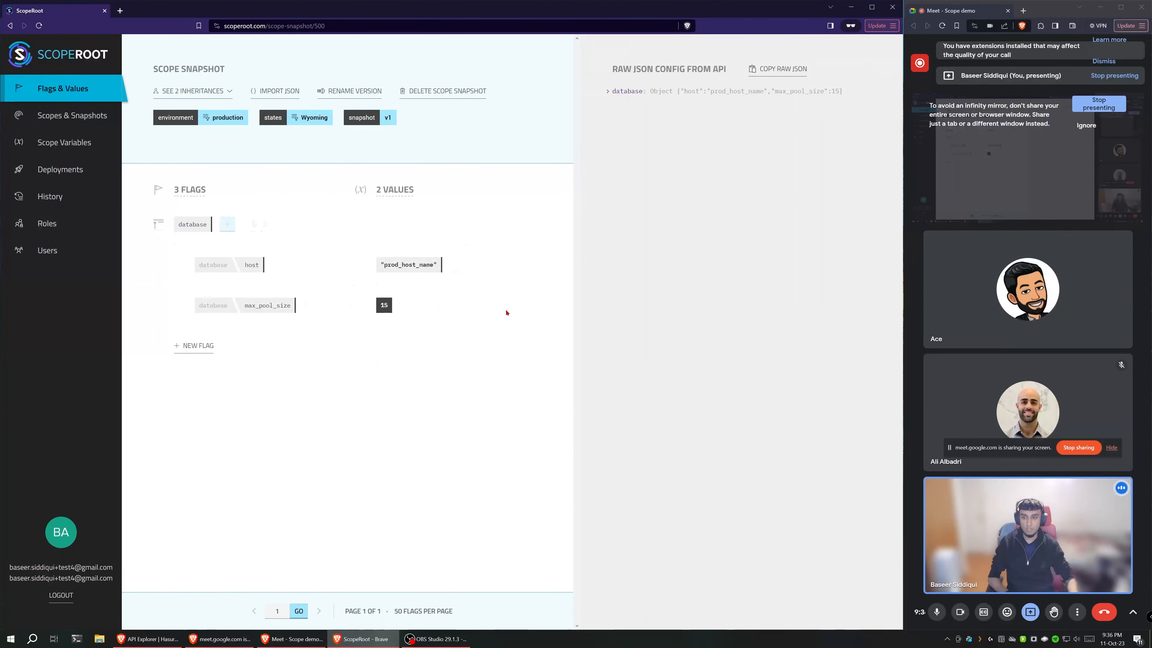
pyautogui.click(507, 315)
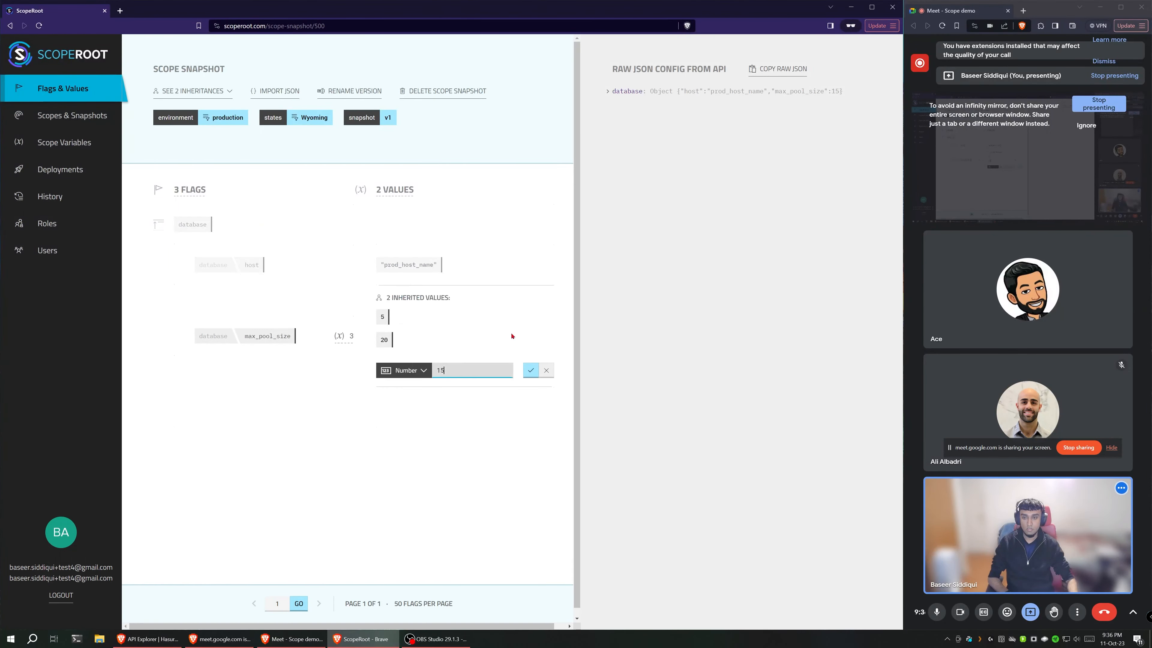
pyautogui.click(546, 371)
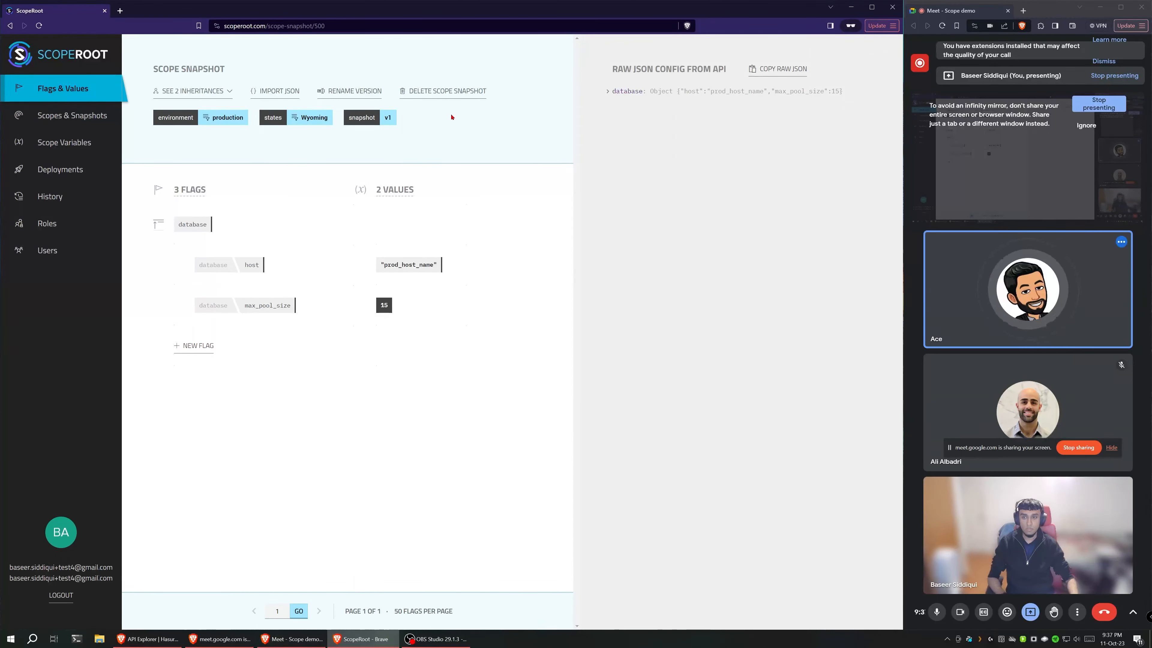
# Step: Open realestate.alexcooper.com in a new private tab and look through its home page
pyautogui.hotkey('ctrl', 'shift', 'n')
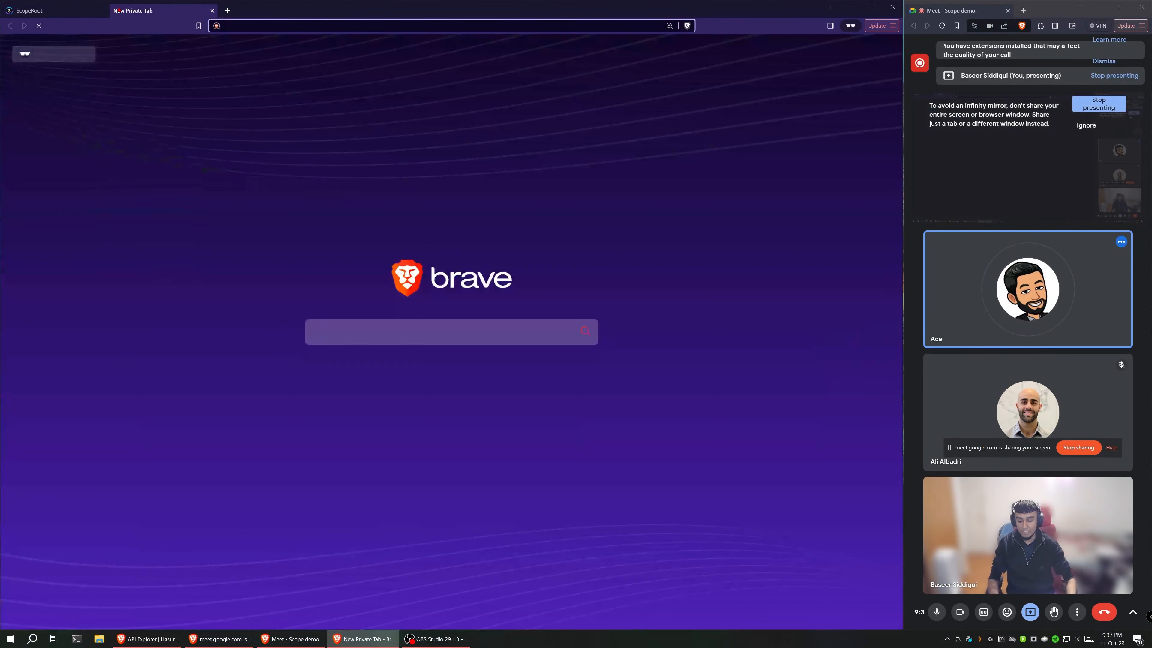
pyautogui.write('realest')
pyautogui.press('Return')
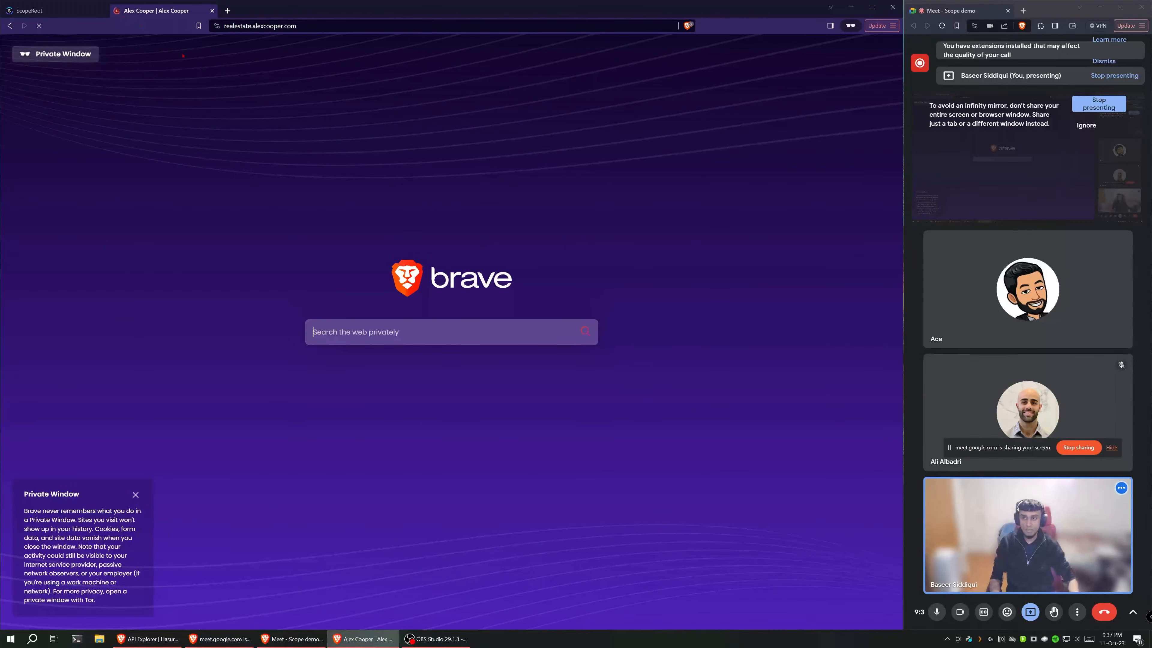
pyautogui.scroll(-8, 450, 142)
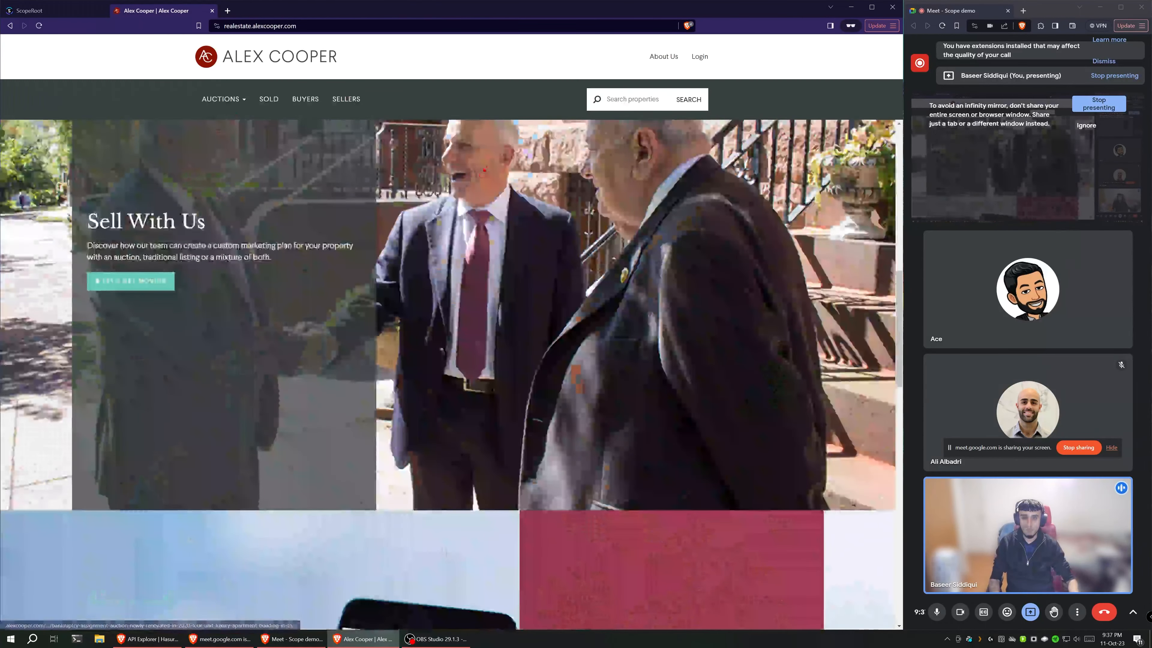
pyautogui.scroll(3, 472, 154)
pyautogui.scroll(-6, 488, 168)
# Step: Open the Alex Cooper site's About page and highlight the two Our Story paragraphs
pyautogui.click(663, 56)
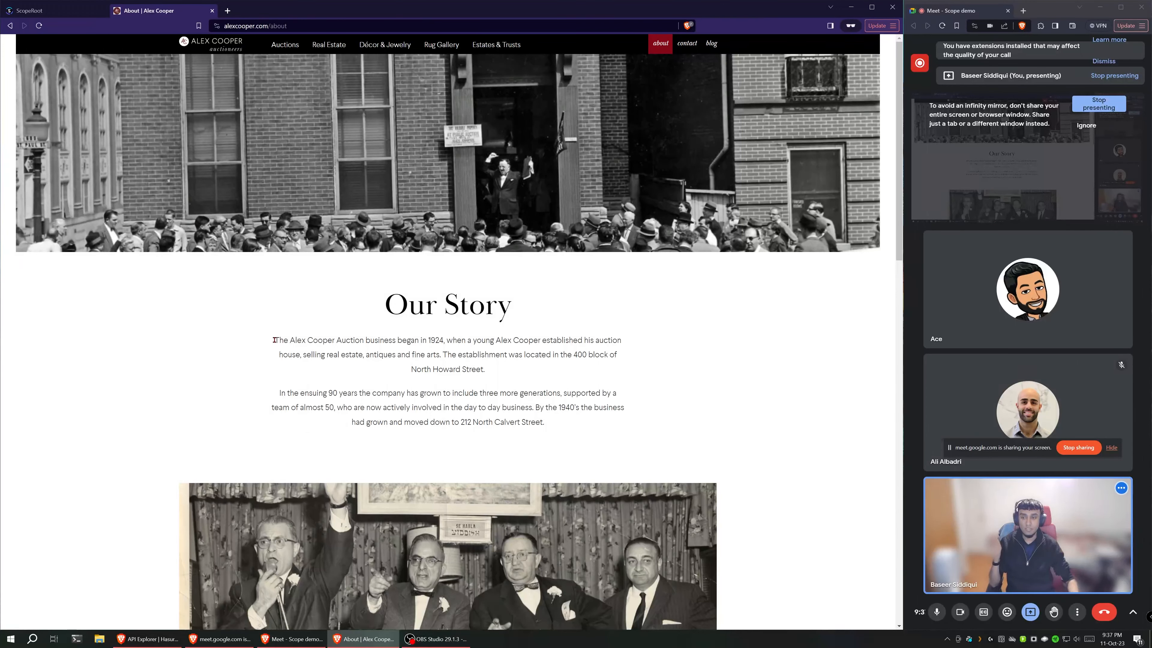
pyautogui.moveTo(281, 348); pyautogui.dragTo(562, 428)
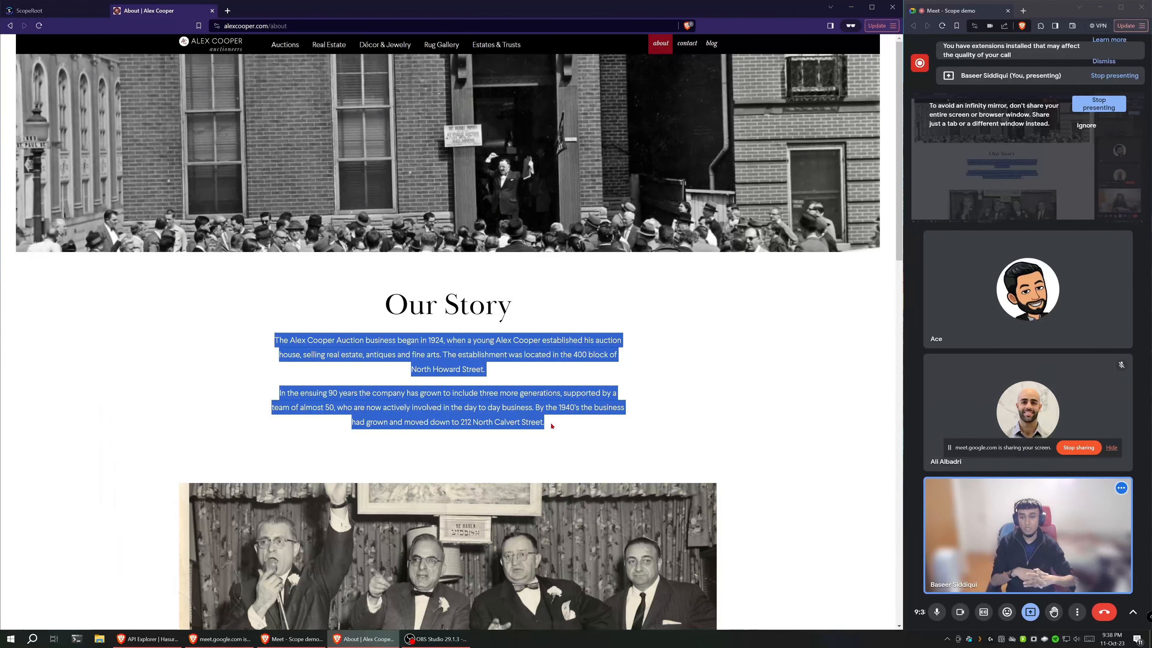
pyautogui.moveTo(549, 426); pyautogui.dragTo(274, 336)
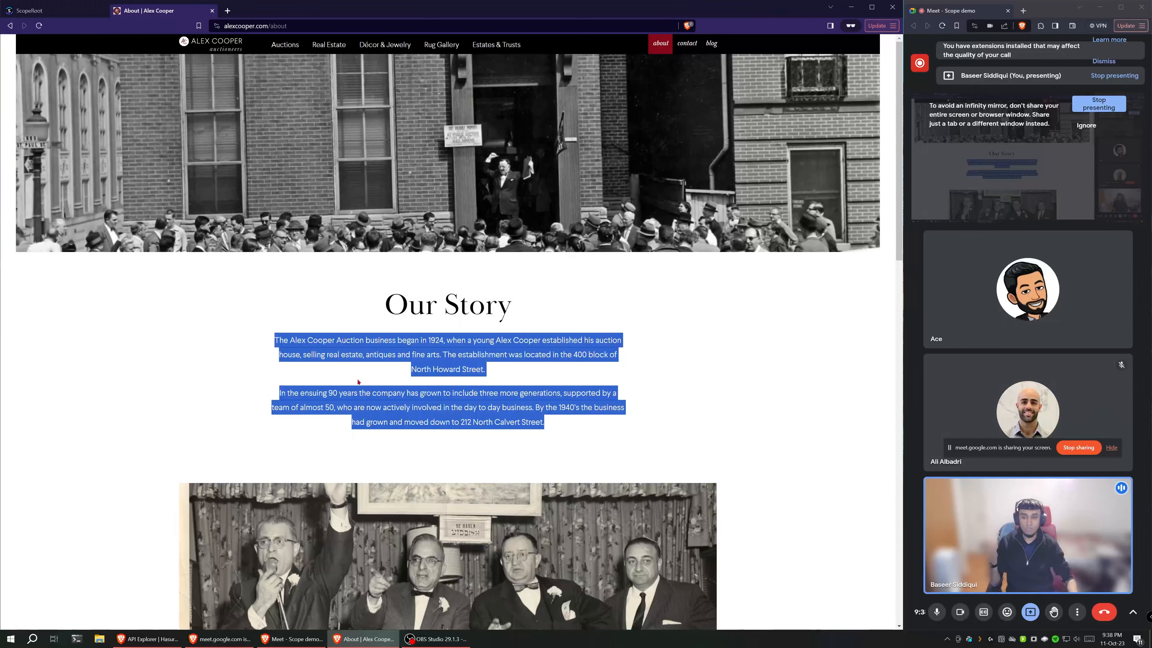
# Step: Return to the production Wyoming v1 snapshot in ScopeRoot, show its inheritances, and open the page for modifying them in a new tab
pyautogui.click(36, 11)
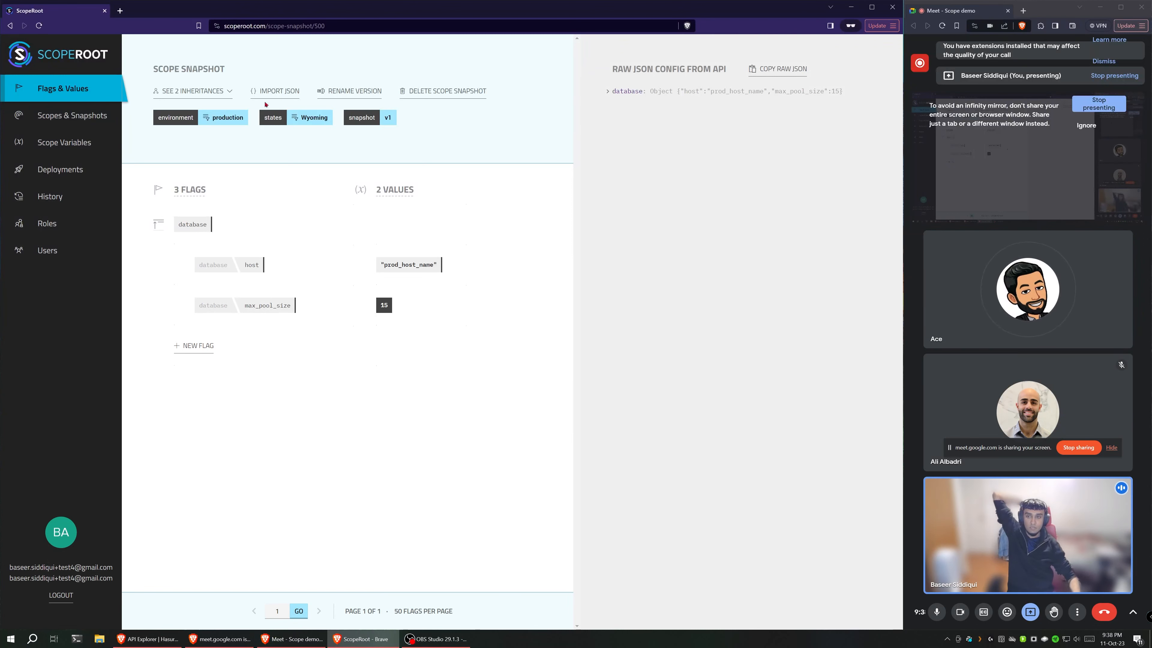
pyautogui.click(311, 117)
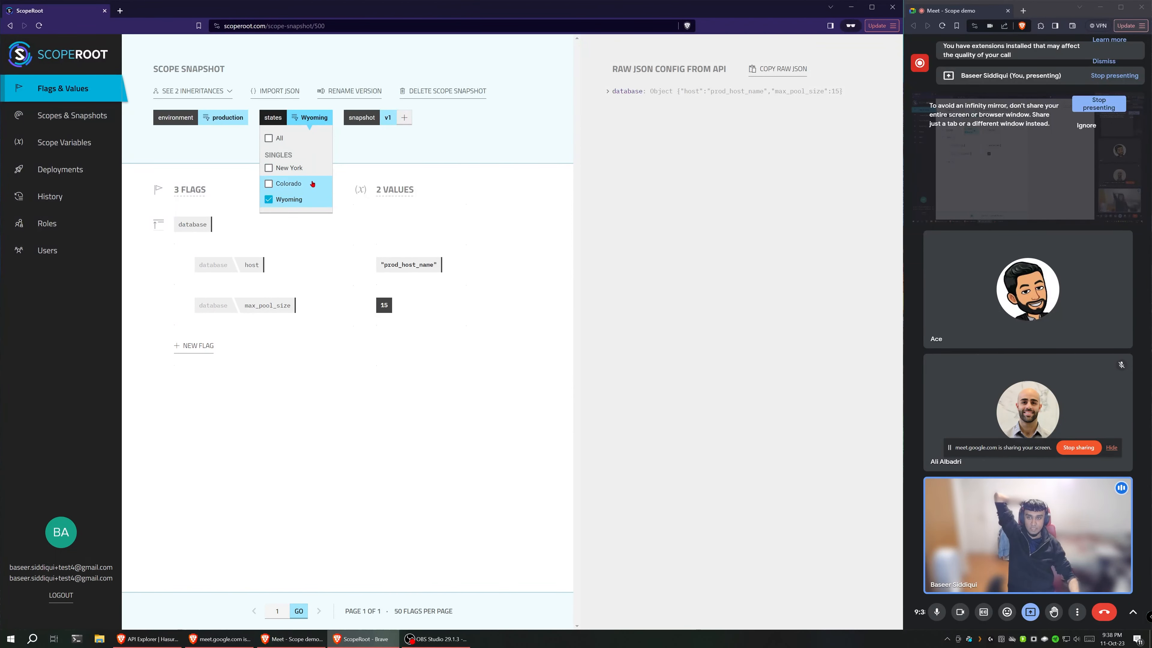
pyautogui.click(203, 91)
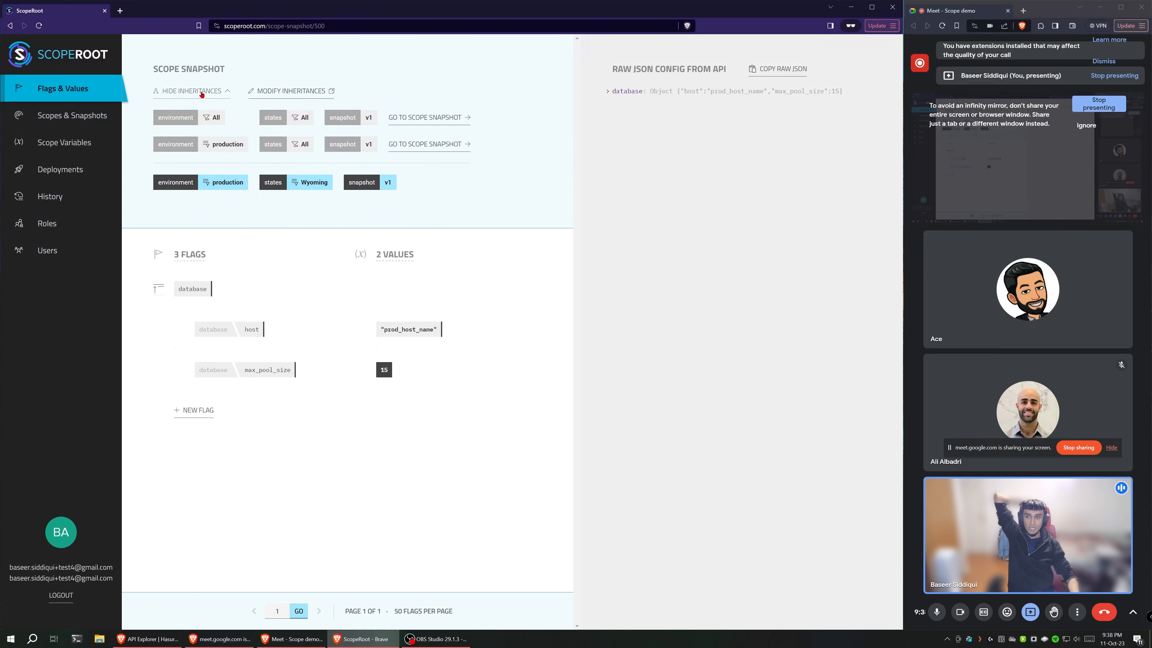
pyautogui.moveTo(317, 183)
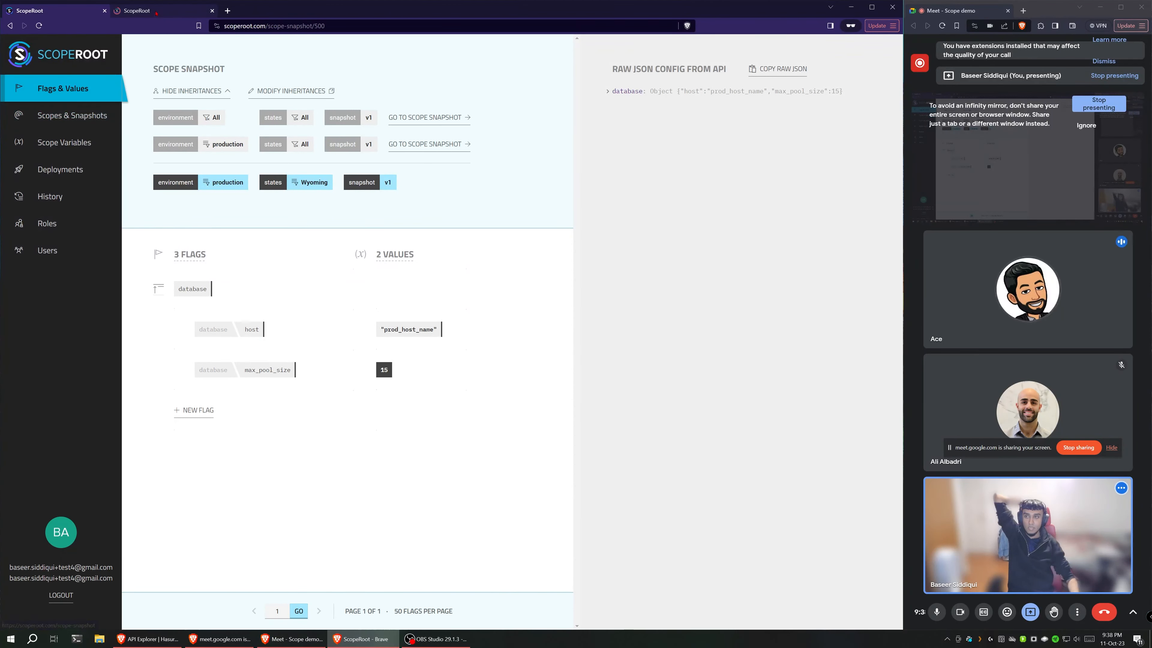
pyautogui.click(130, 12)
pyautogui.click(93, 12)
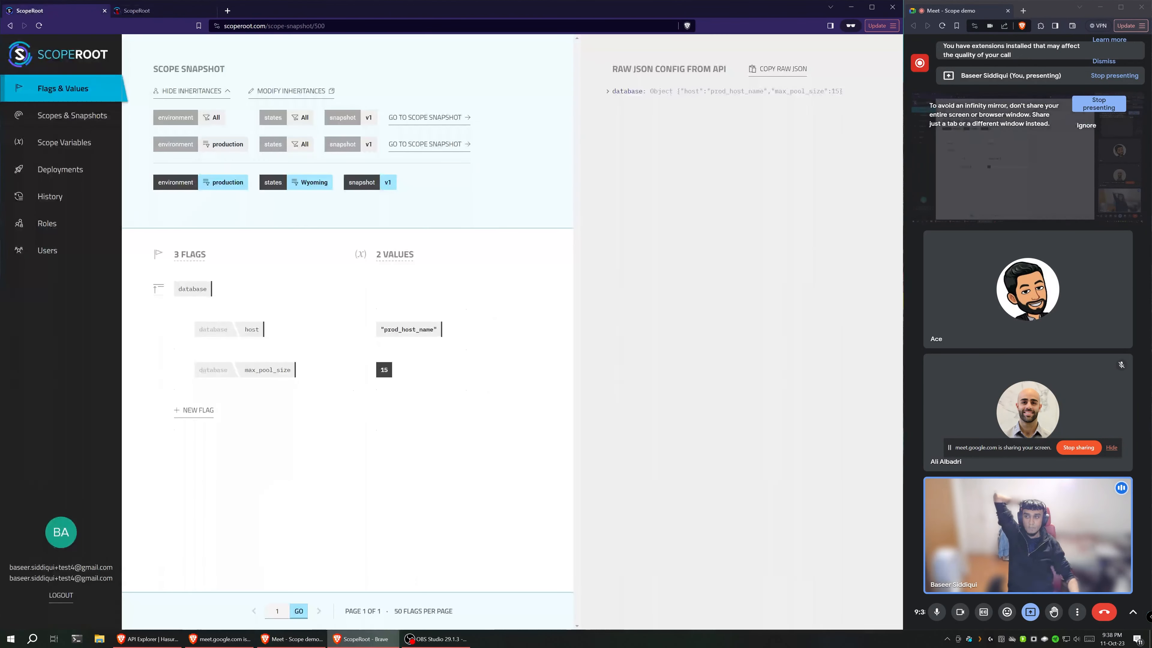
pyautogui.click(134, 11)
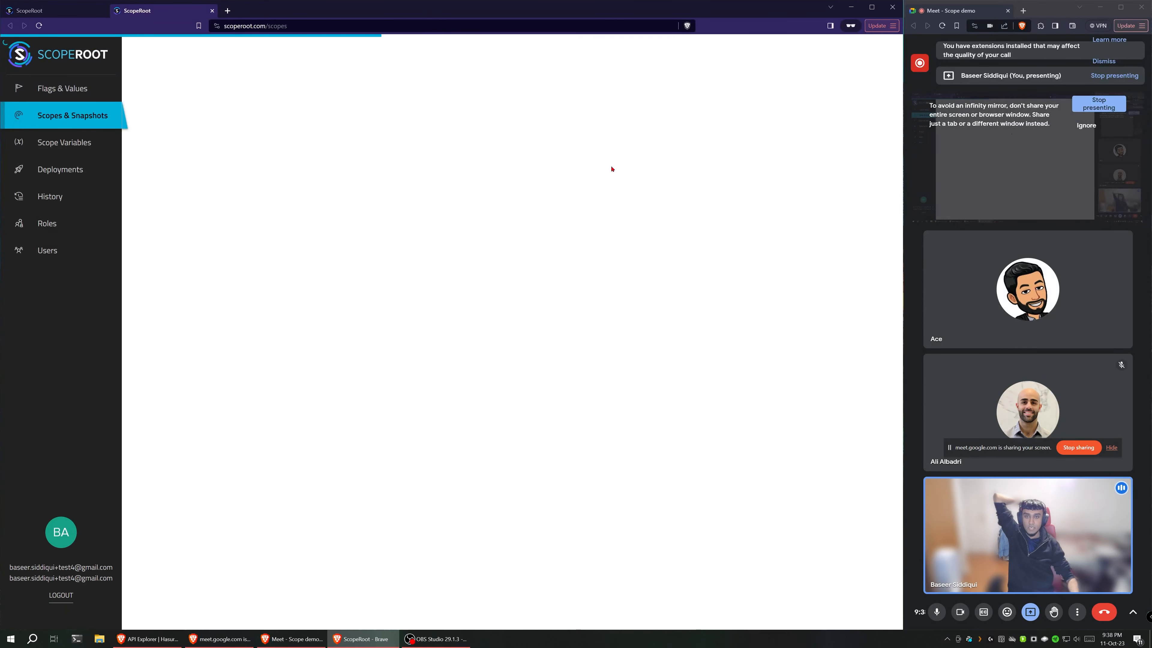
# Step: Select snapshot v1 for the production Wyoming scope and start modifying its inheritances
pyautogui.moveTo(564, 166)
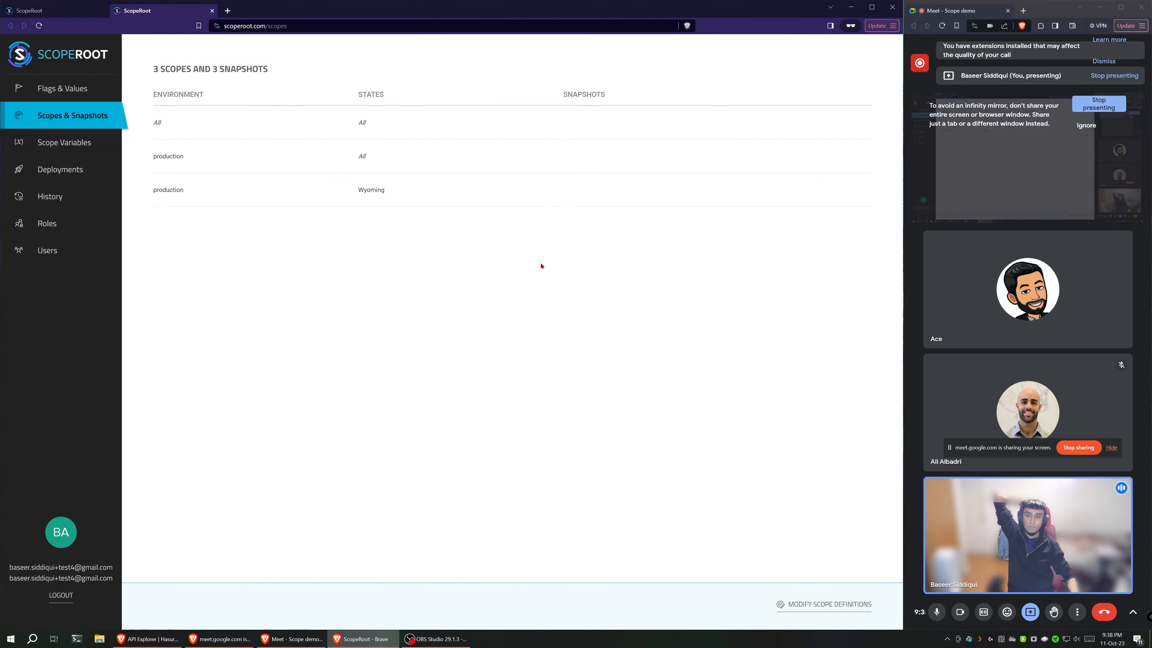
pyautogui.moveTo(372, 199)
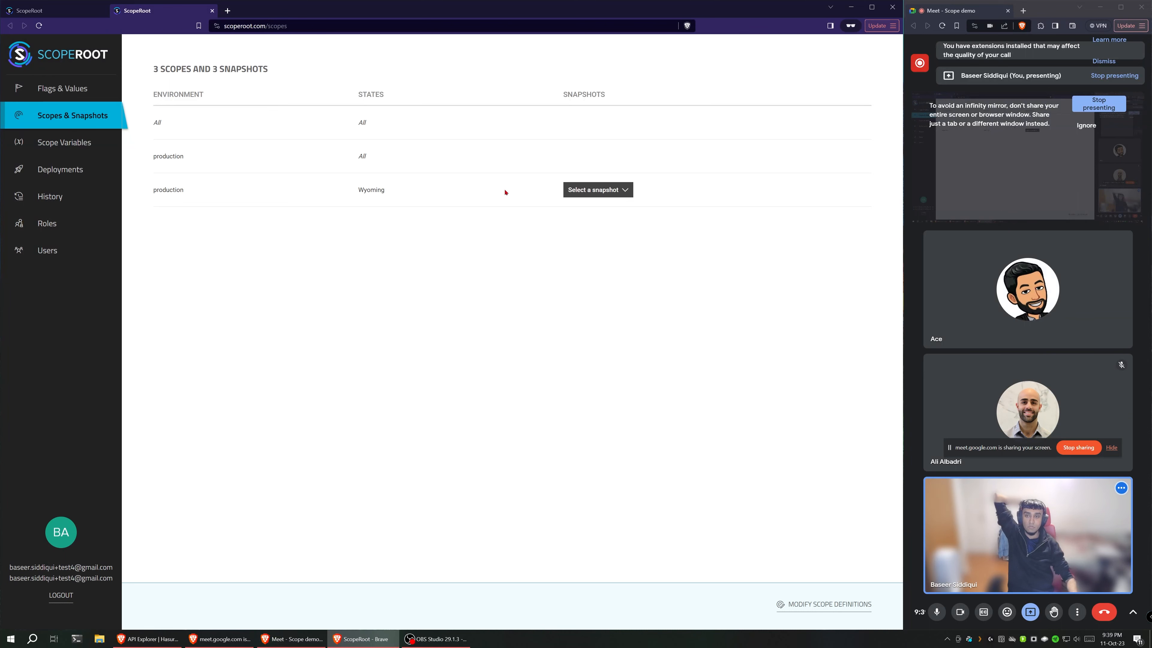
pyautogui.click(598, 190)
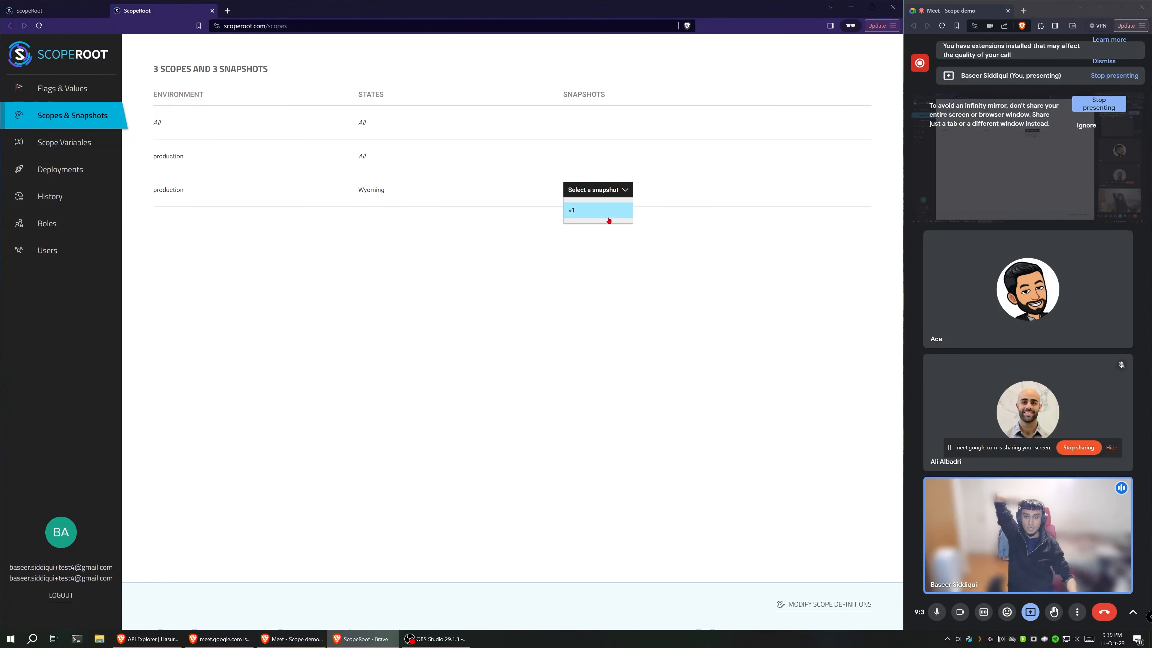
pyautogui.click(607, 214)
pyautogui.click(727, 191)
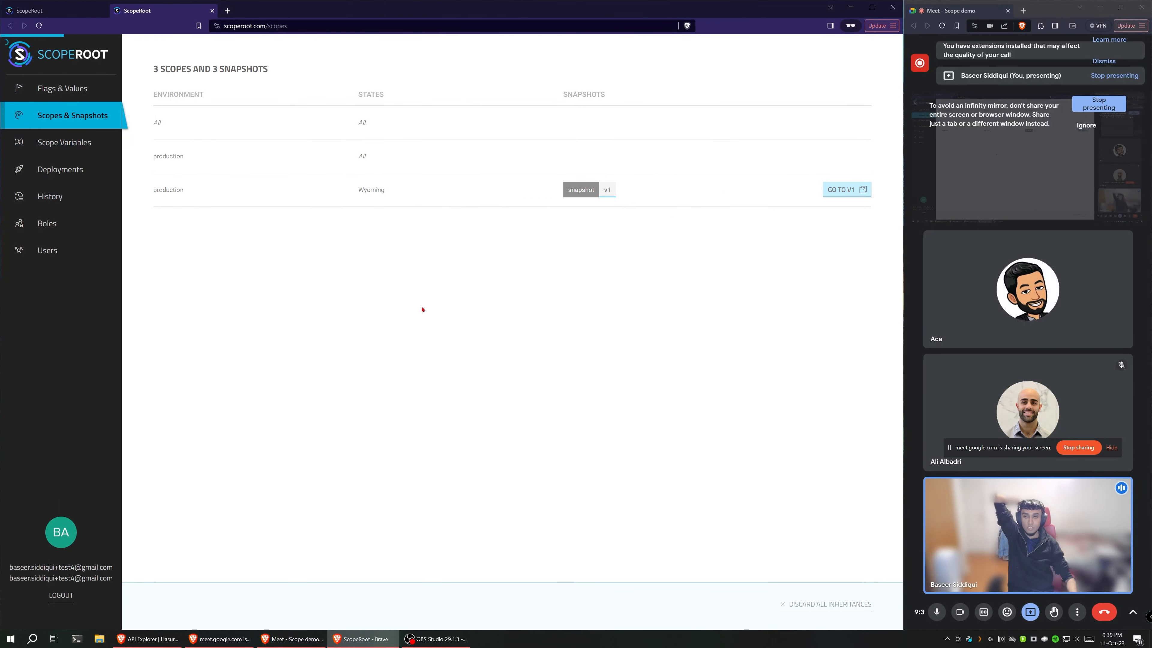
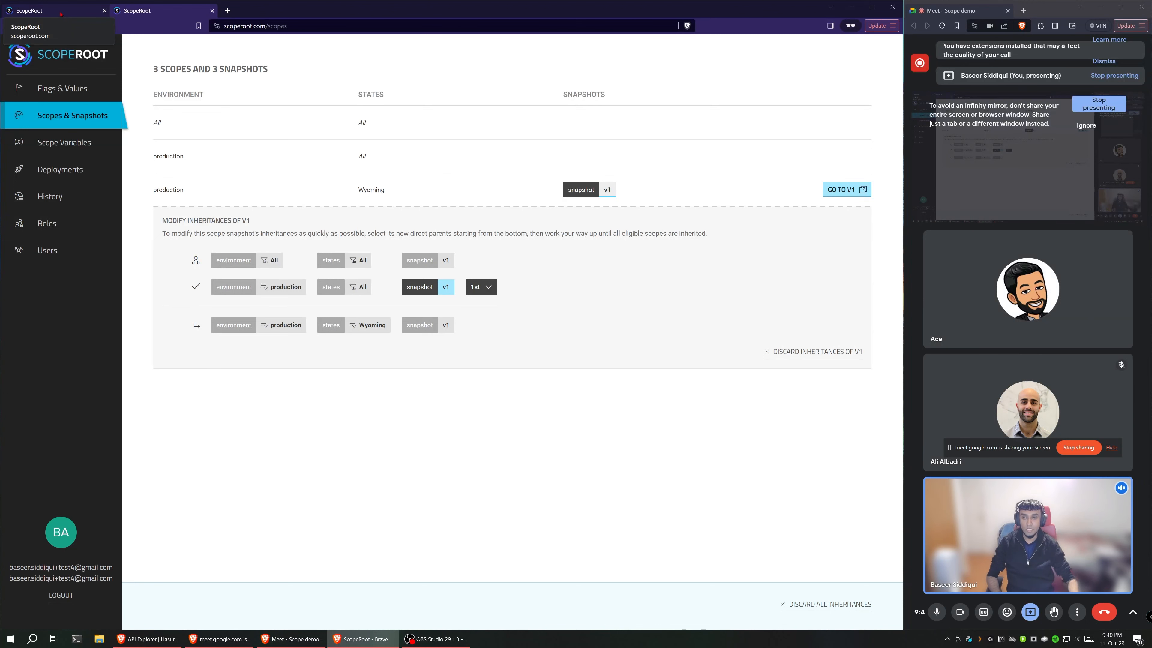
# Step: Return to the production Wyoming v1 snapshot and examine which scope snapshot the database host value is inherited from
pyautogui.click(61, 14)
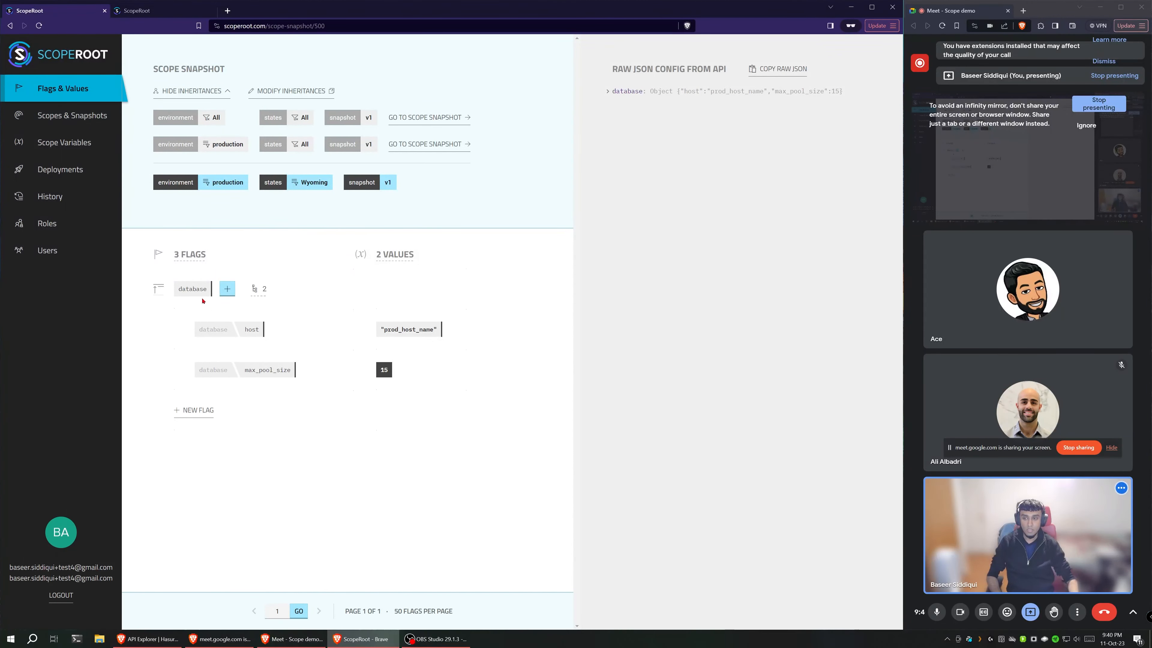
pyautogui.moveTo(195, 296)
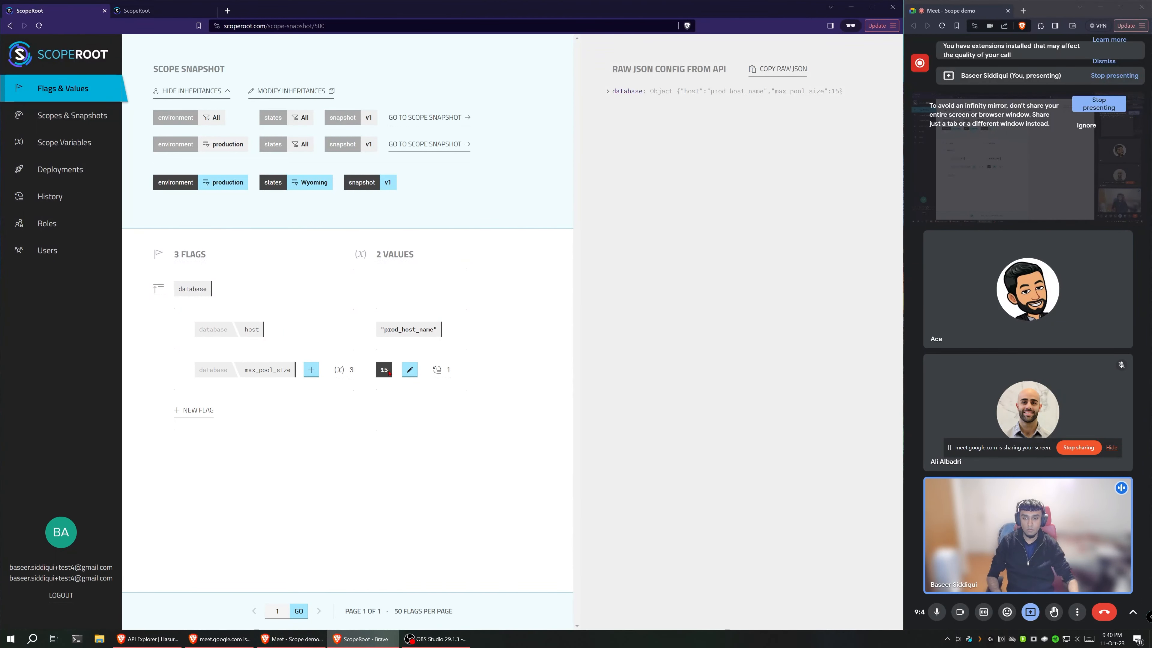
pyautogui.moveTo(418, 328)
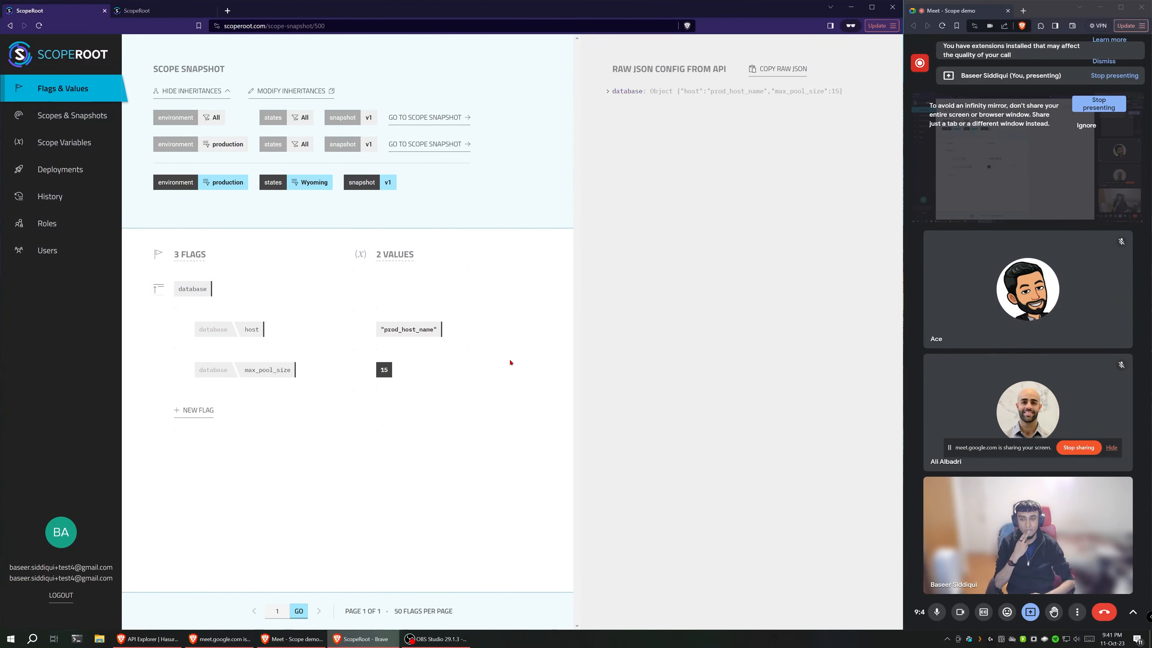
pyautogui.moveTo(421, 342)
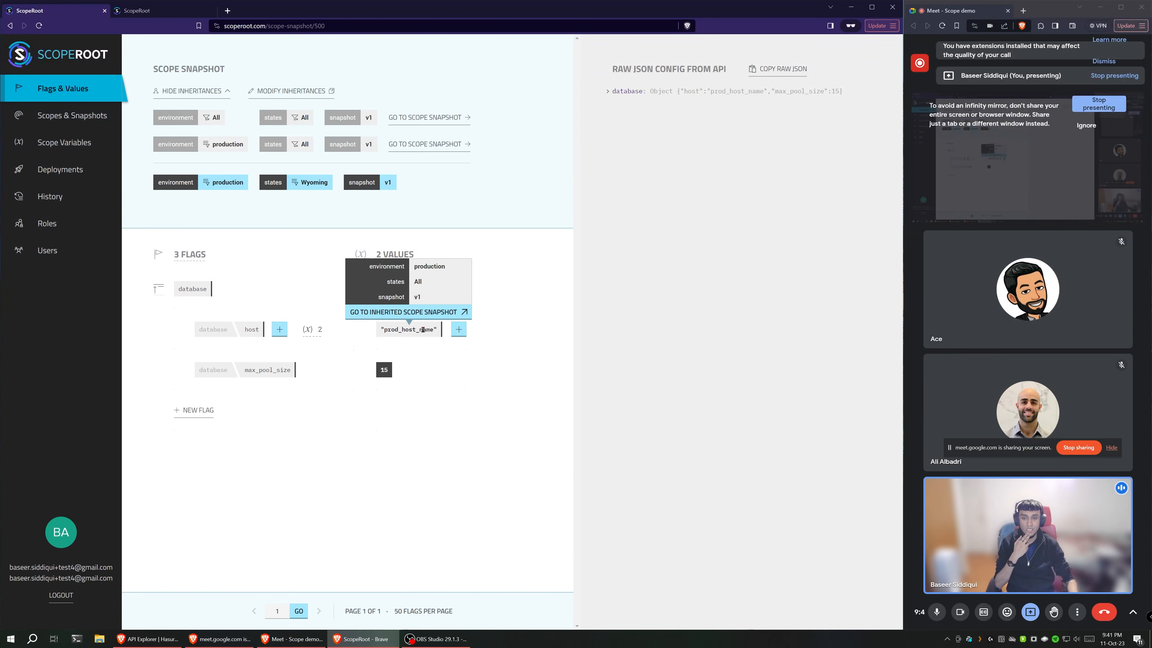
pyautogui.moveTo(385, 332); pyautogui.dragTo(438, 331)
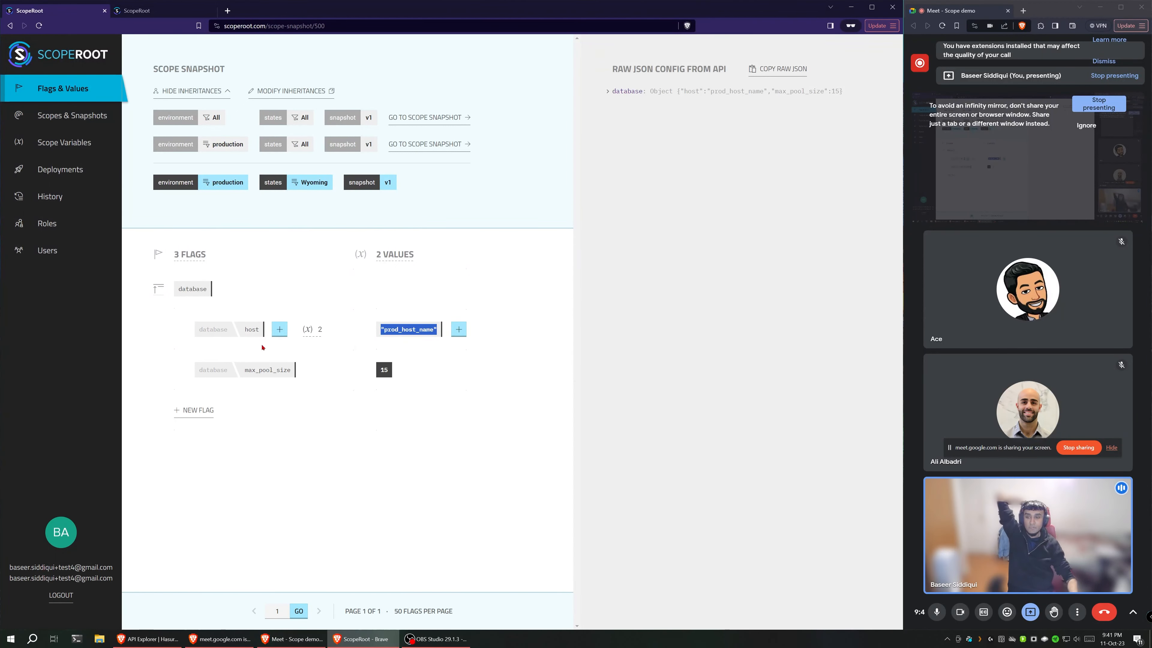
pyautogui.click(388, 340)
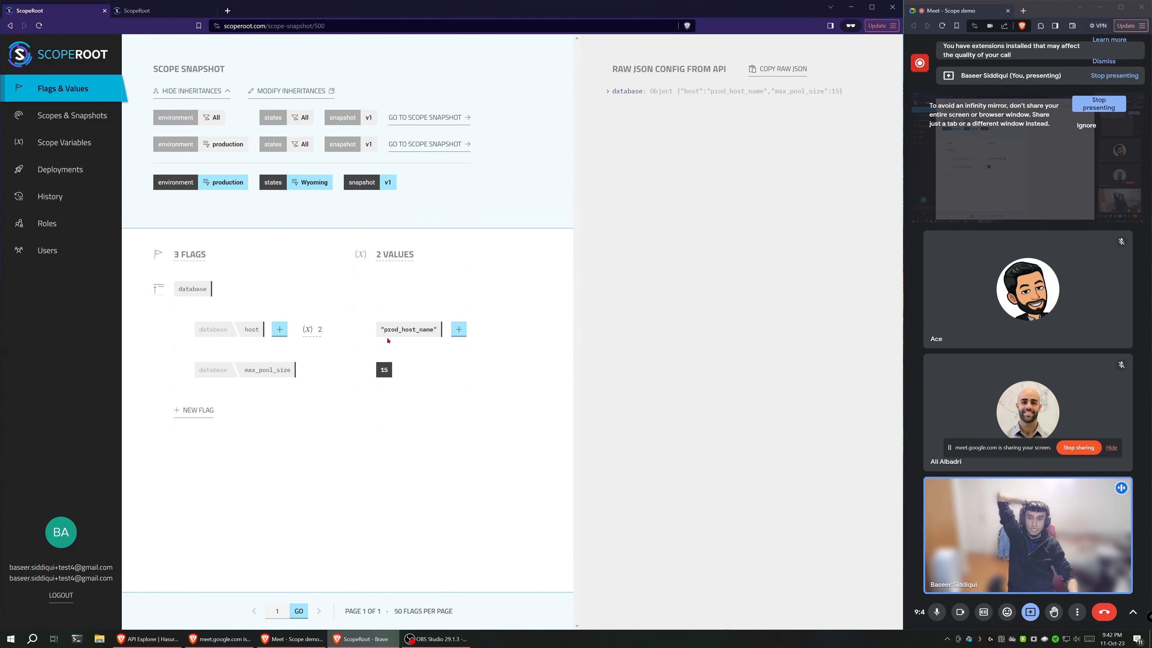
pyautogui.click(317, 187)
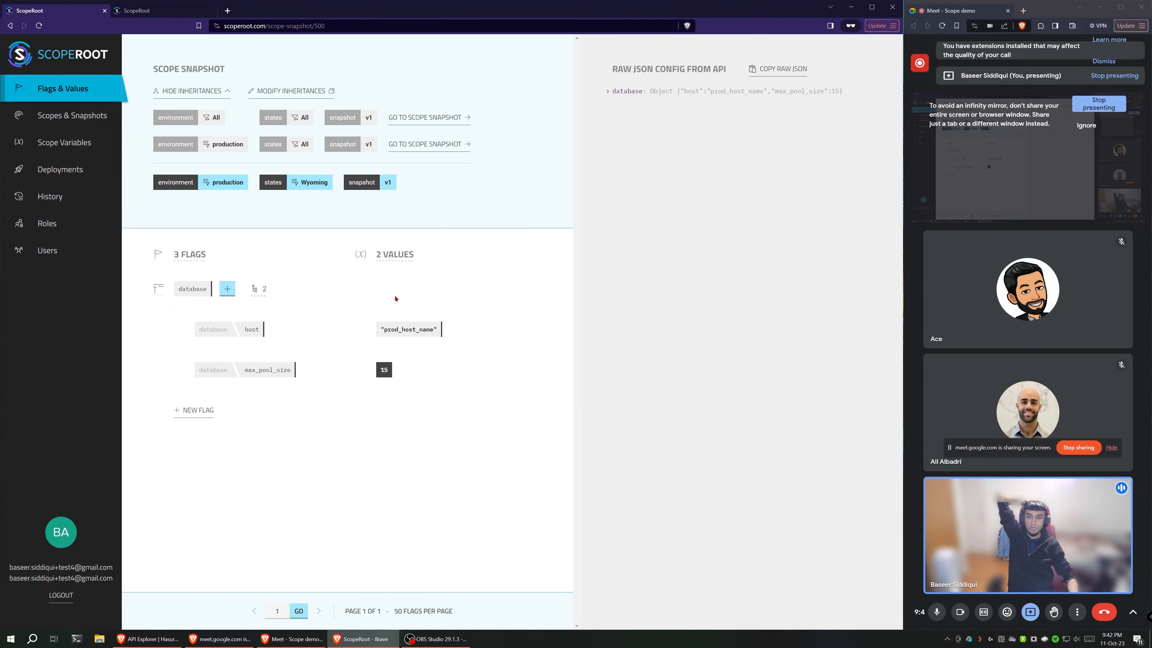
pyautogui.moveTo(382, 337)
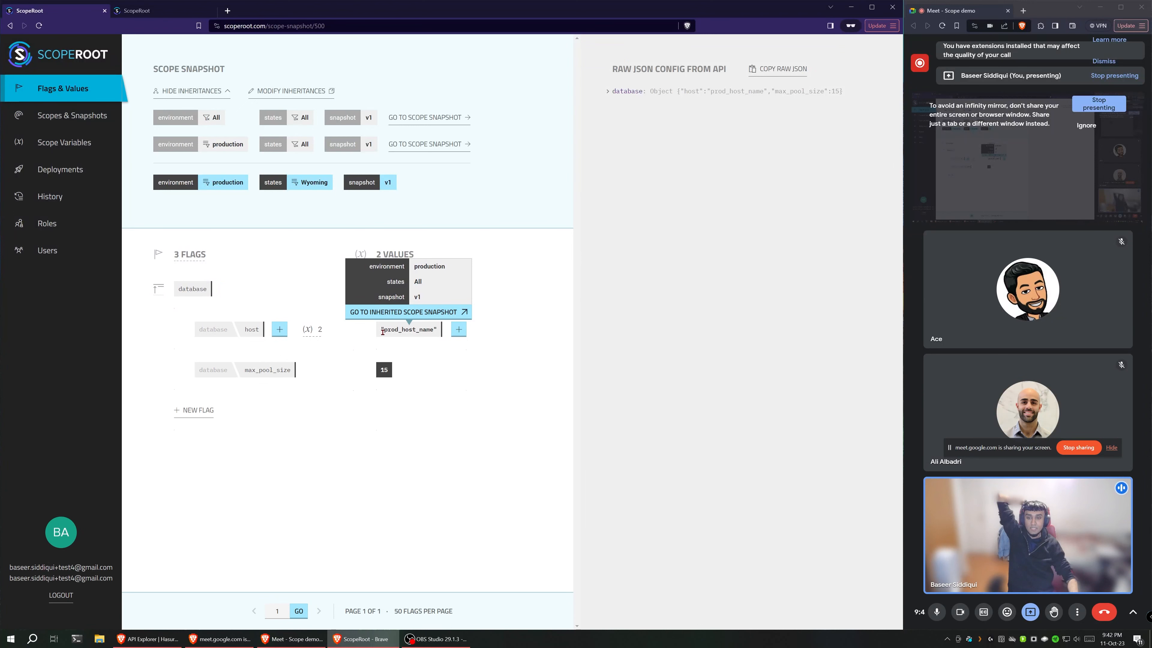
pyautogui.moveTo(383, 332); pyautogui.dragTo(433, 332)
pyautogui.click(433, 332)
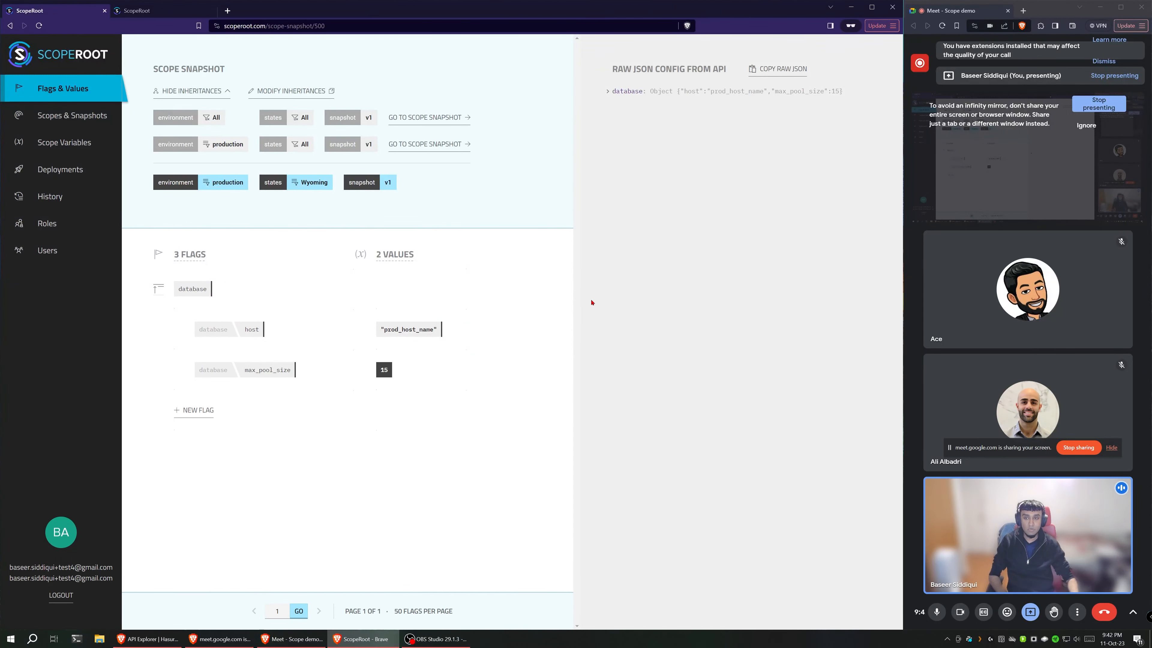
pyautogui.moveTo(369, 187)
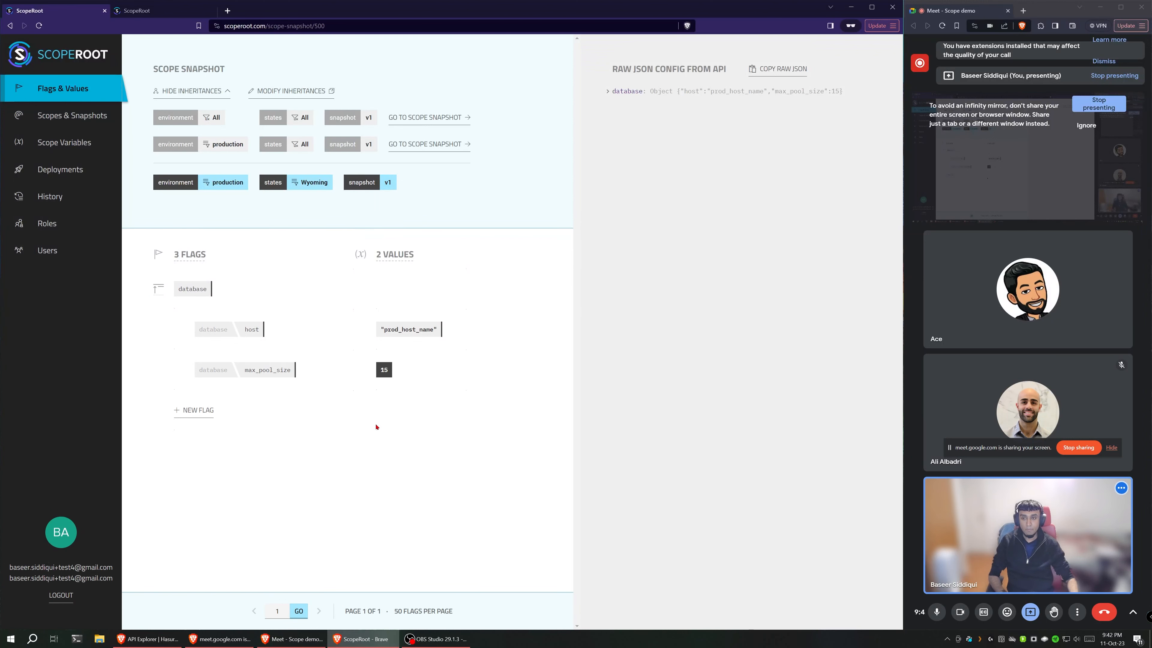
# Step: Revisit the inheritance settings of production Wyoming v1 and point out the selected v1 snapshot of the production, All states parent
pyautogui.click(84, 121)
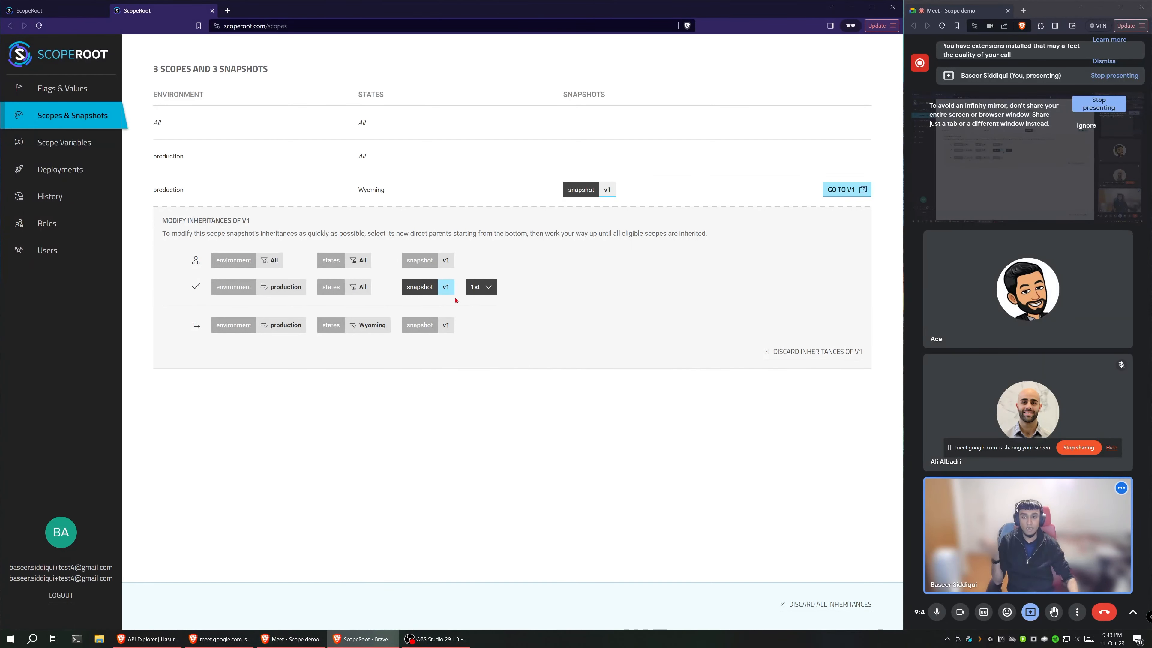
pyautogui.click(447, 289)
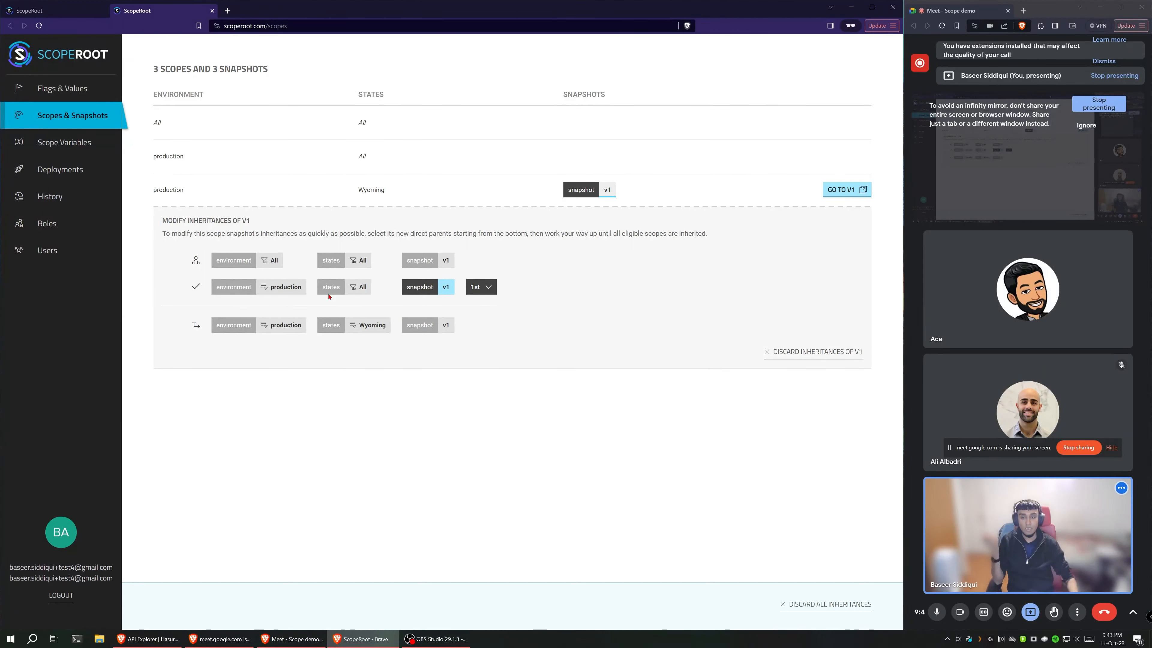
pyautogui.click(446, 290)
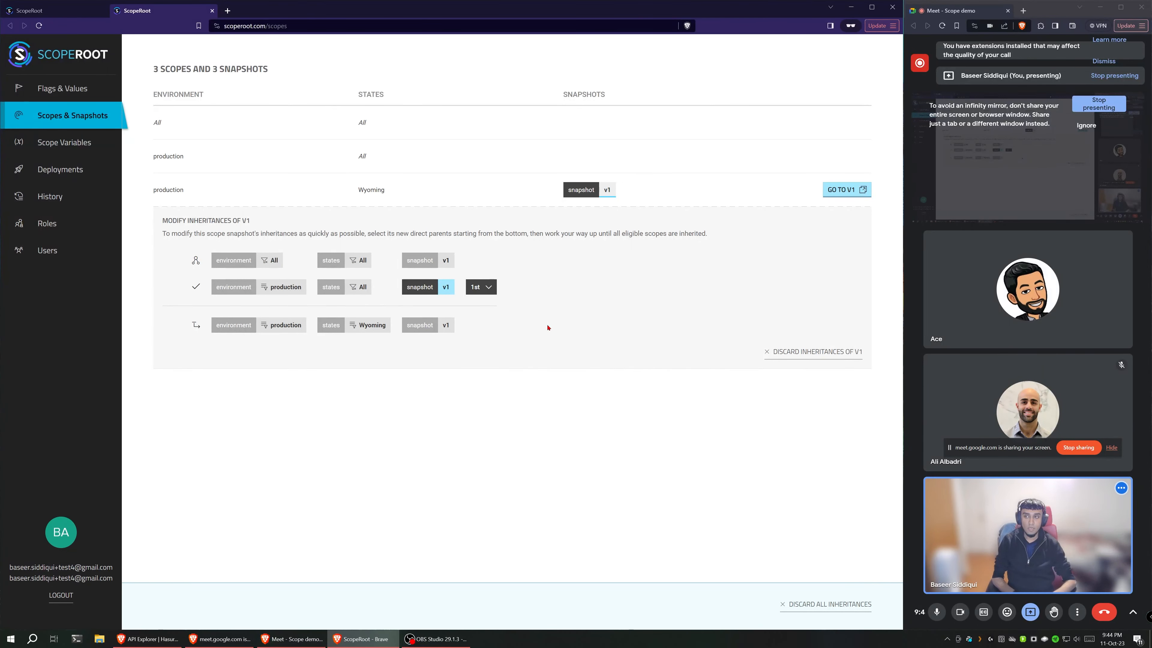
# Step: Go back to the production Wyoming snapshot and open its inherited v1 snapshot for environment All, states All
pyautogui.hotkey('ctrl', 'shift', 'Tab')
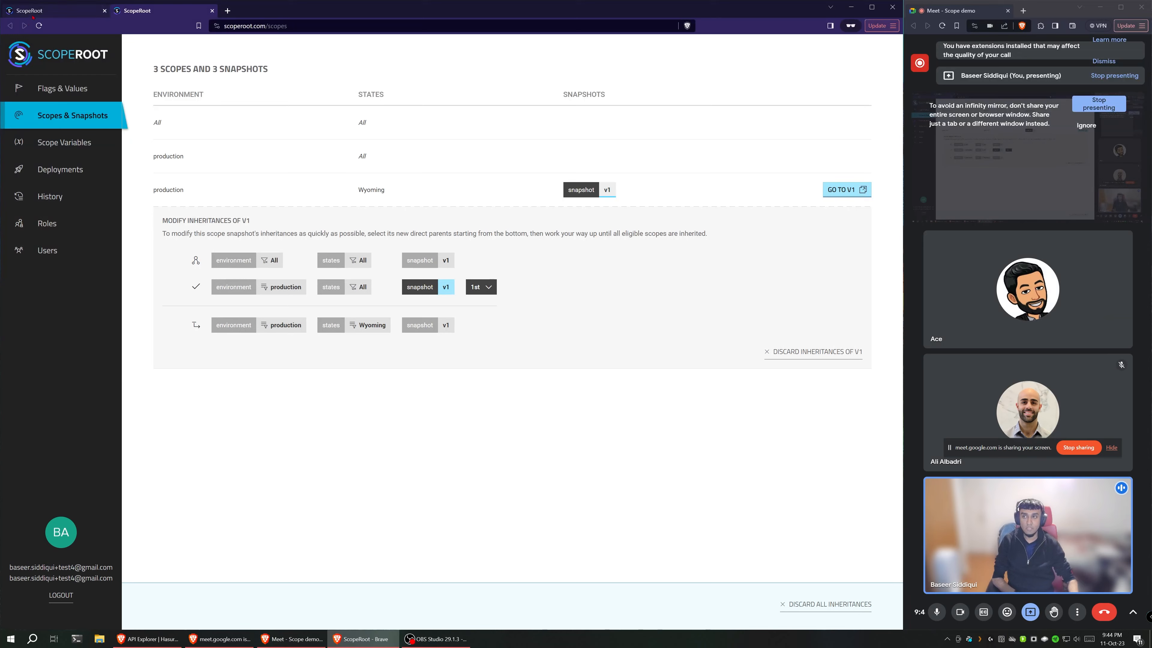
pyautogui.moveTo(181, 301)
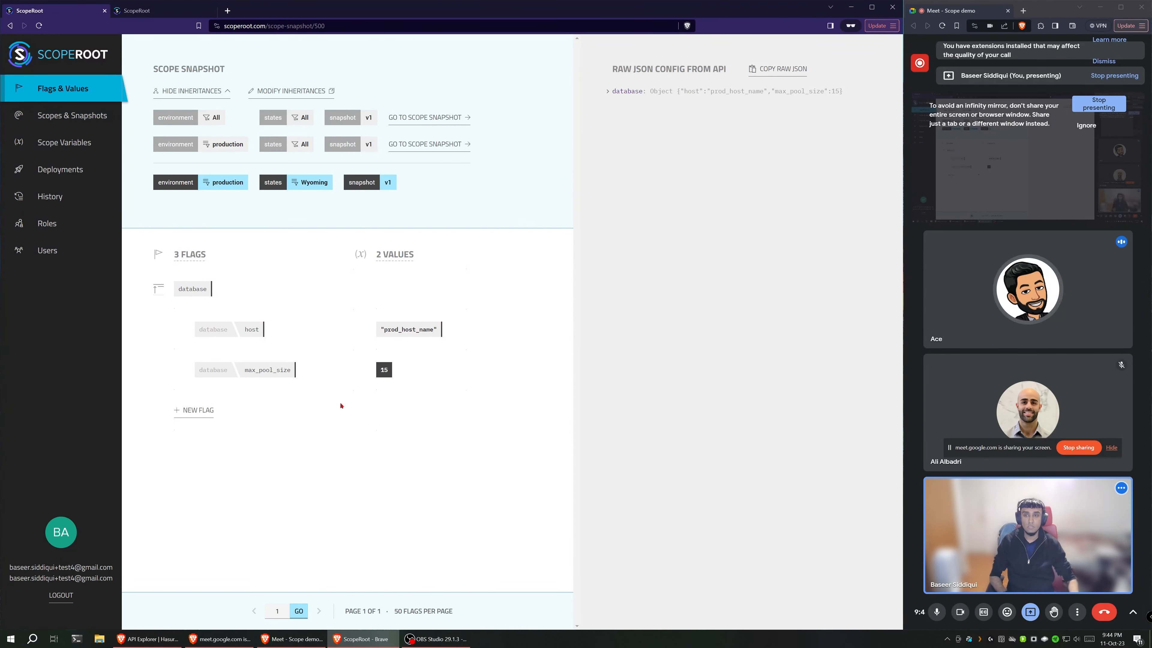
pyautogui.moveTo(405, 183)
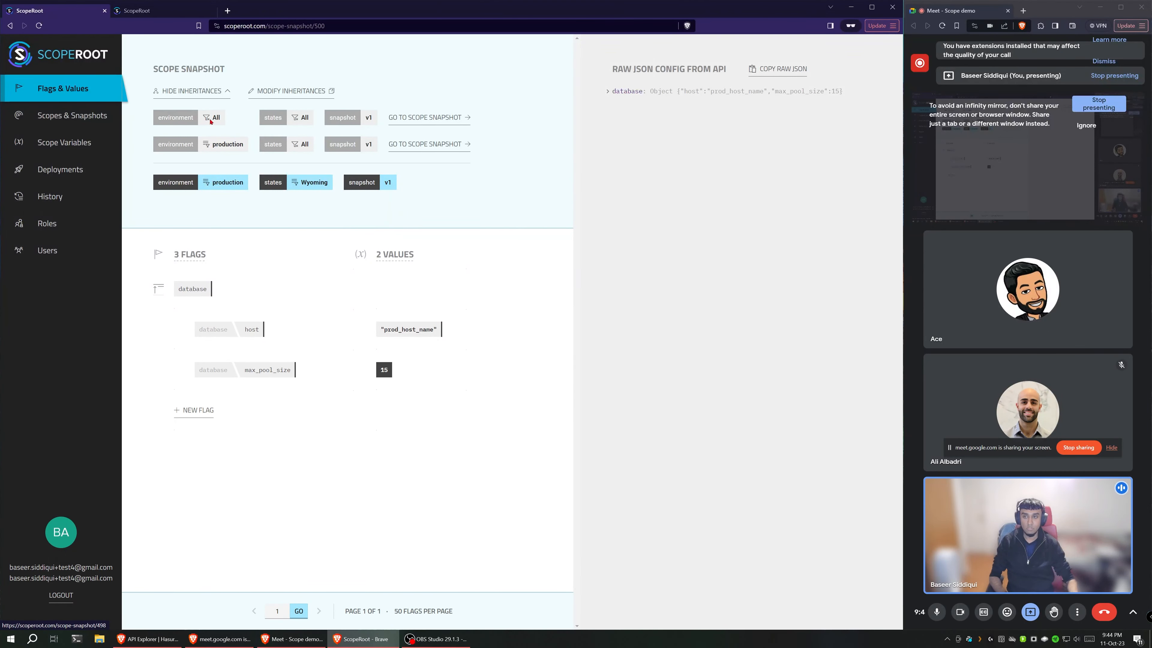
pyautogui.click(407, 123)
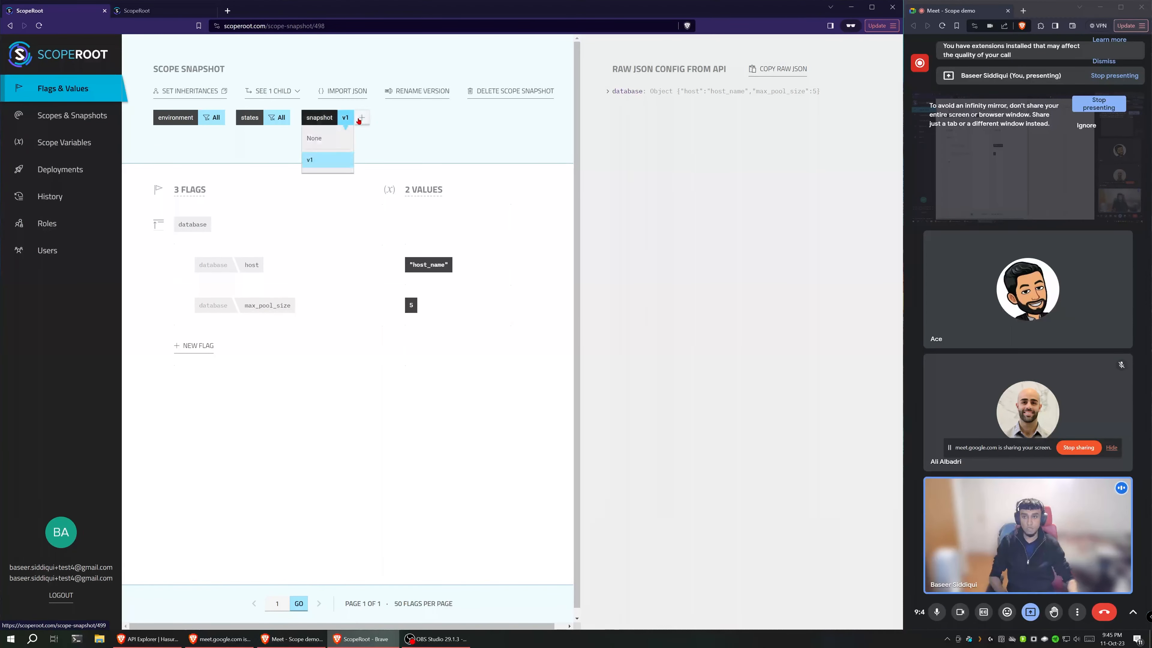
# Step: Replicate snapshot v1 of the All environment, All states scope as version 2 and open the new snapshot
pyautogui.click(360, 120)
pyautogui.write('1')
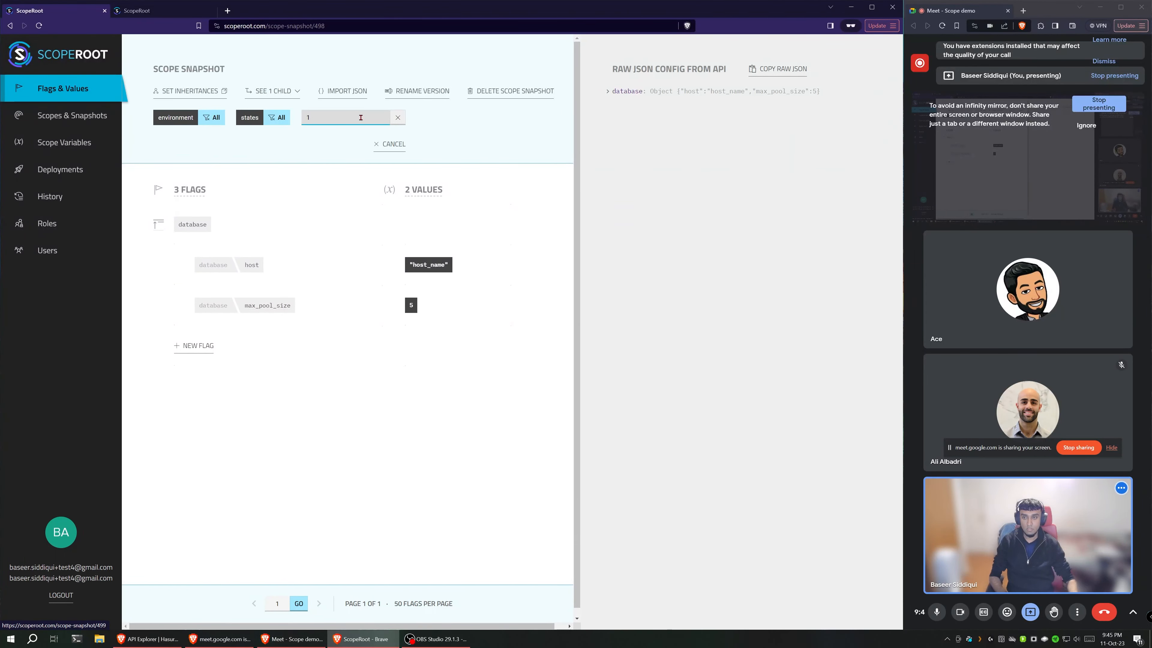
pyautogui.press('BackSpace')
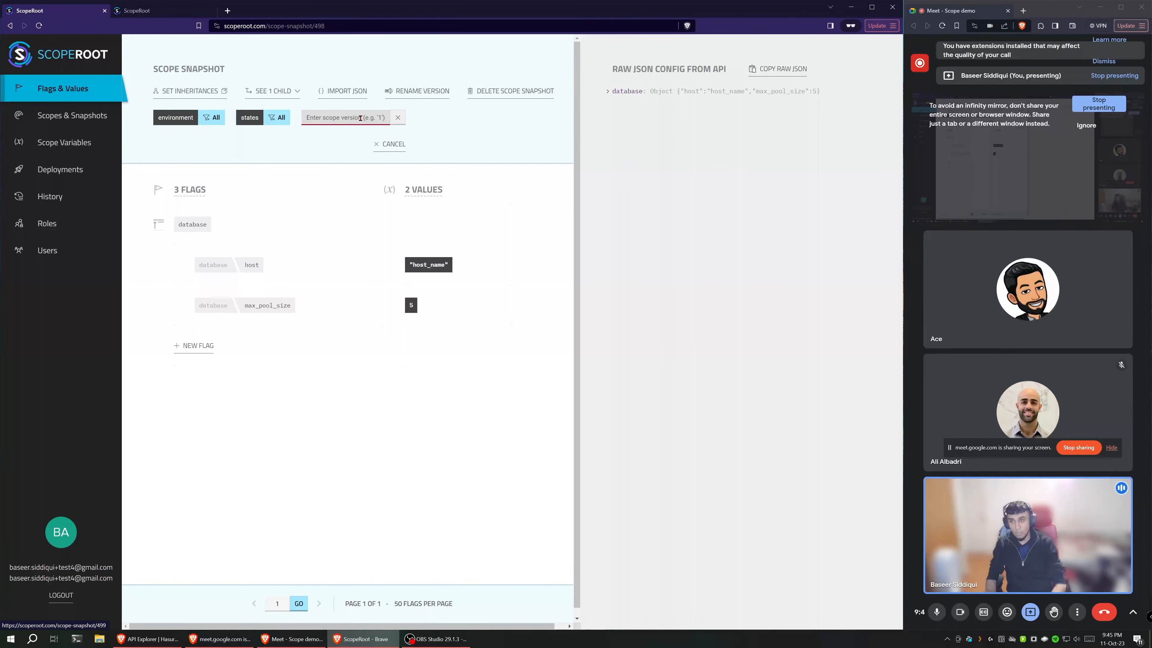
pyautogui.write('2')
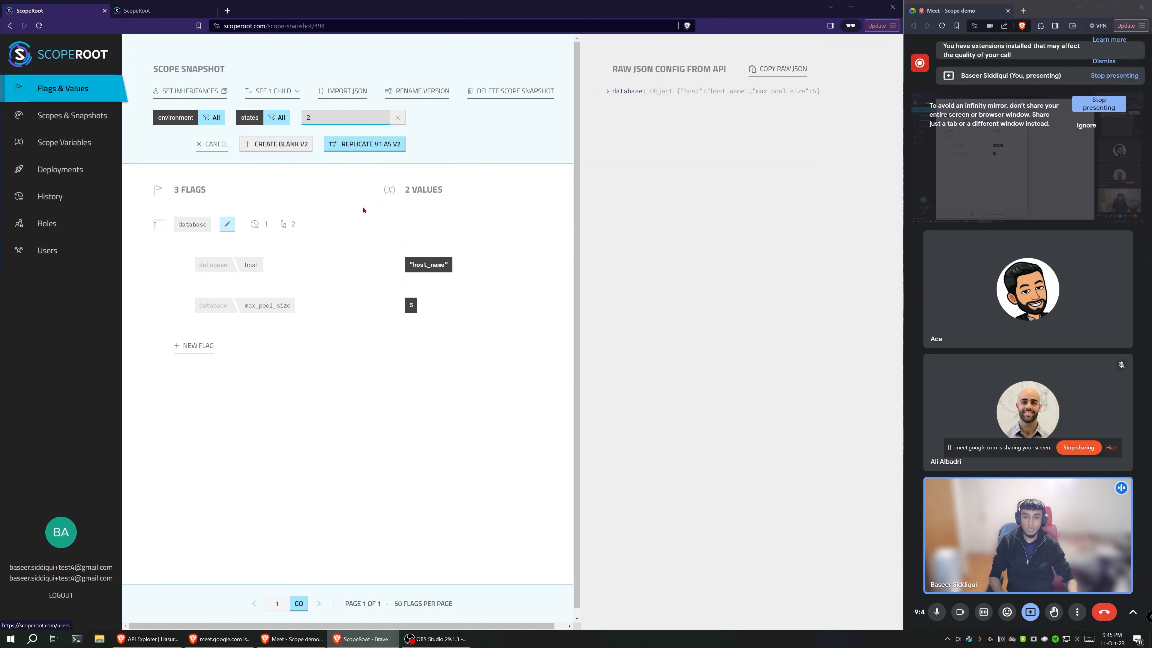
pyautogui.click(369, 146)
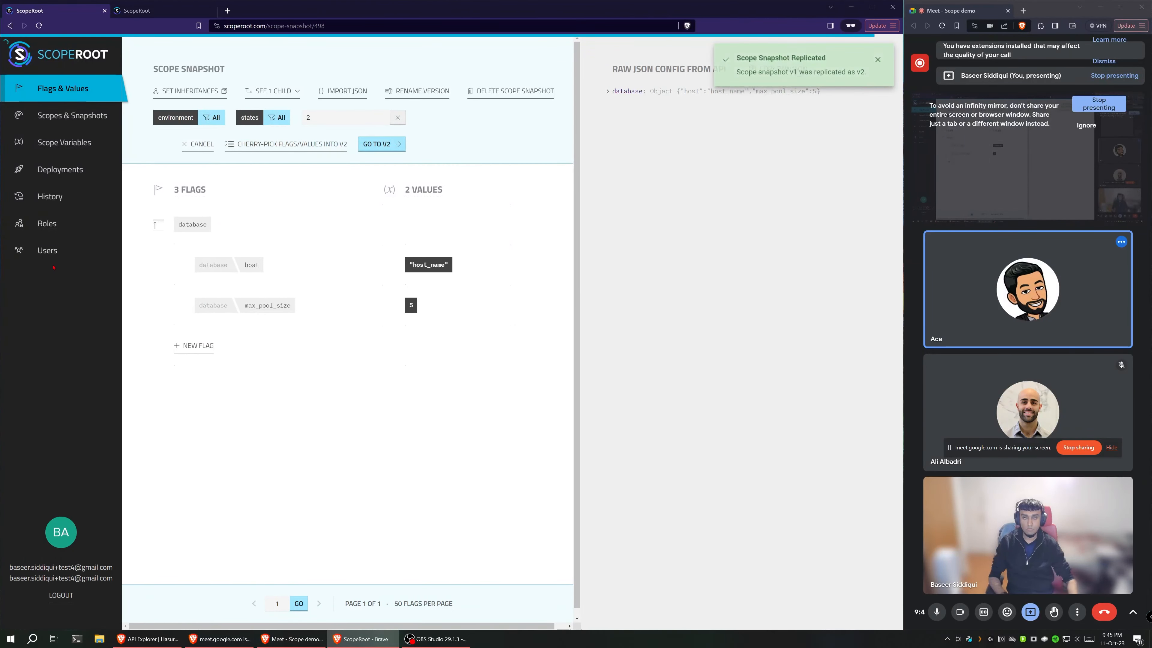
pyautogui.click(377, 144)
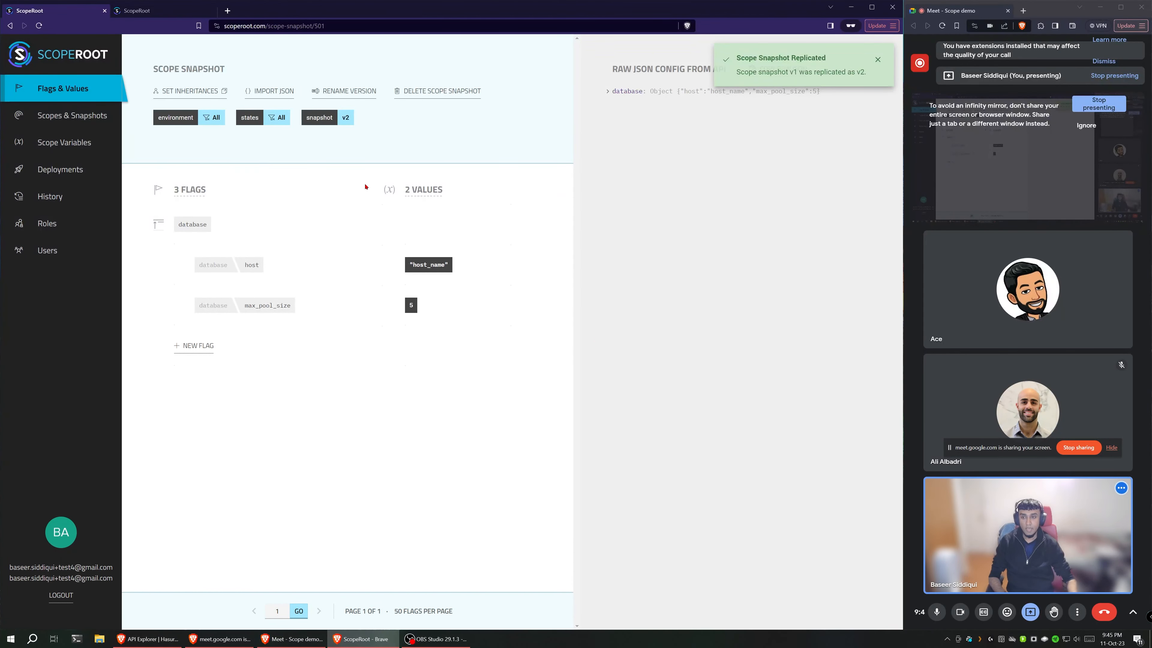
# Step: View the database flag's replication across versions, and open the host value for editing in v2 without changing it
pyautogui.moveTo(313, 216)
pyautogui.moveTo(267, 232)
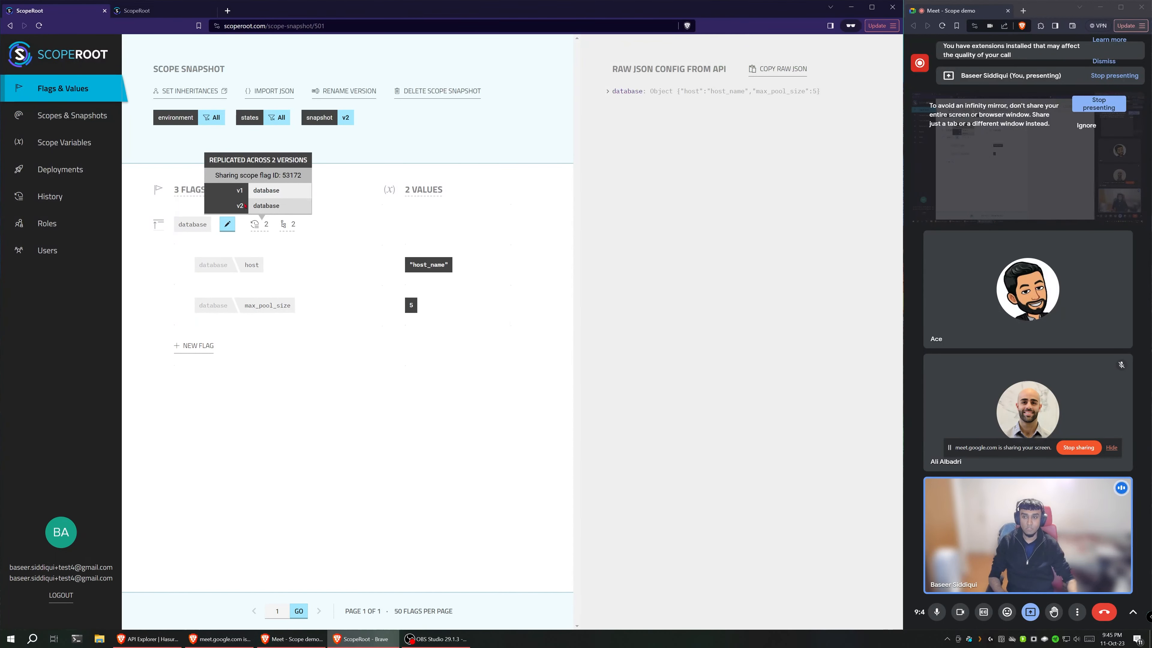
pyautogui.moveTo(508, 264)
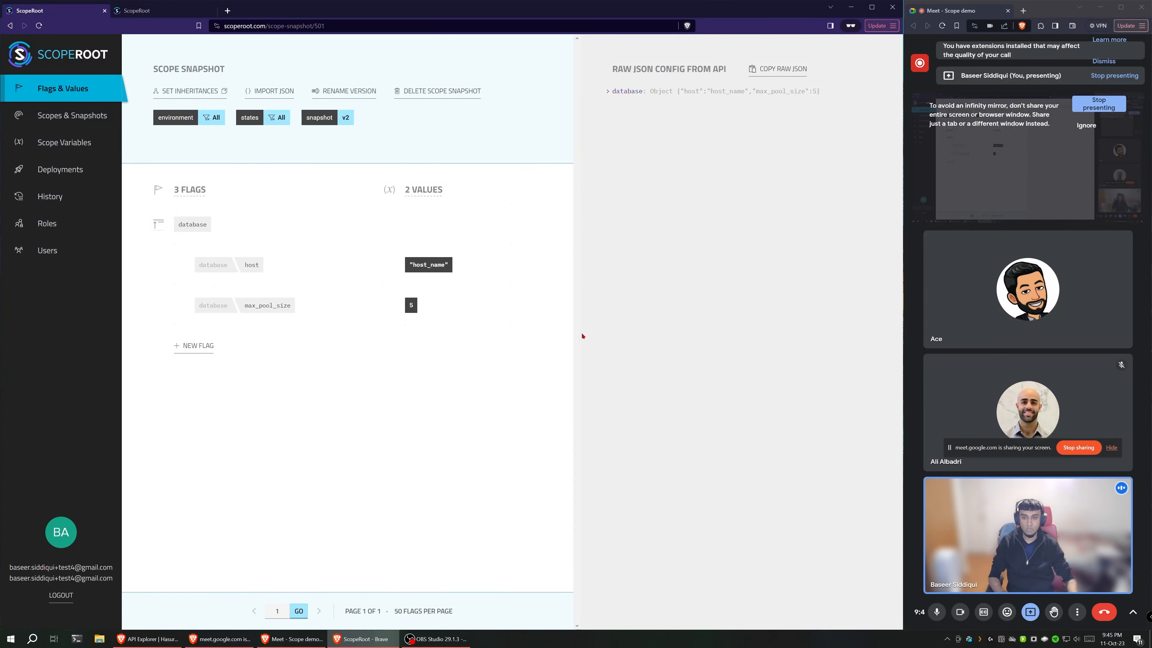
pyautogui.click(471, 267)
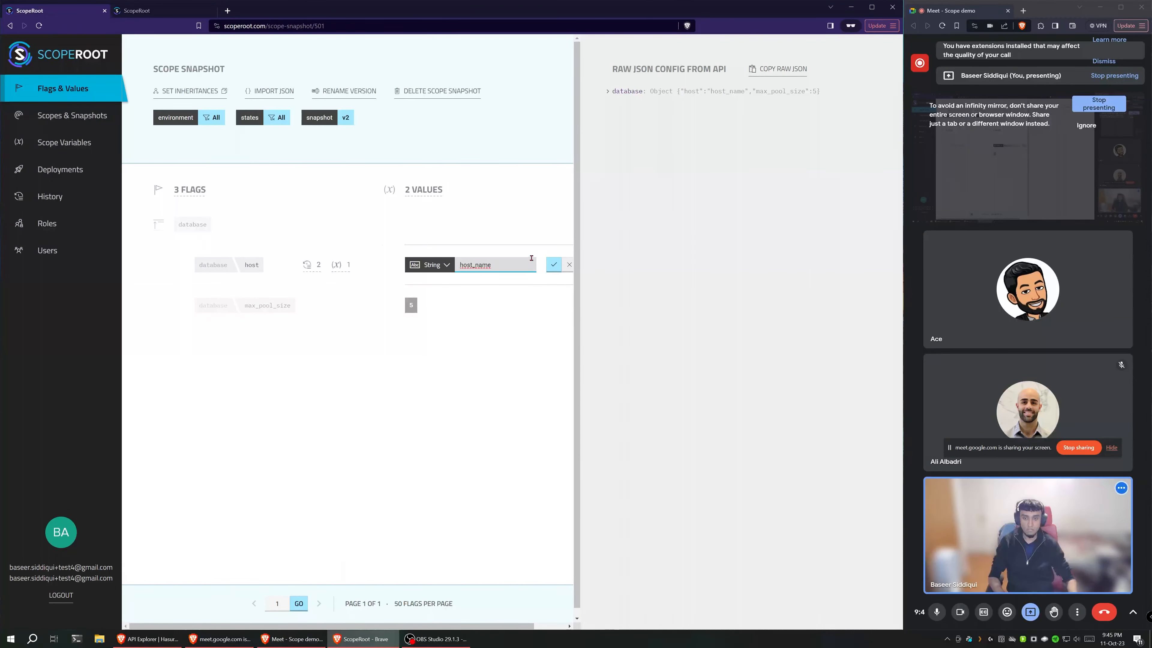
pyautogui.click(566, 268)
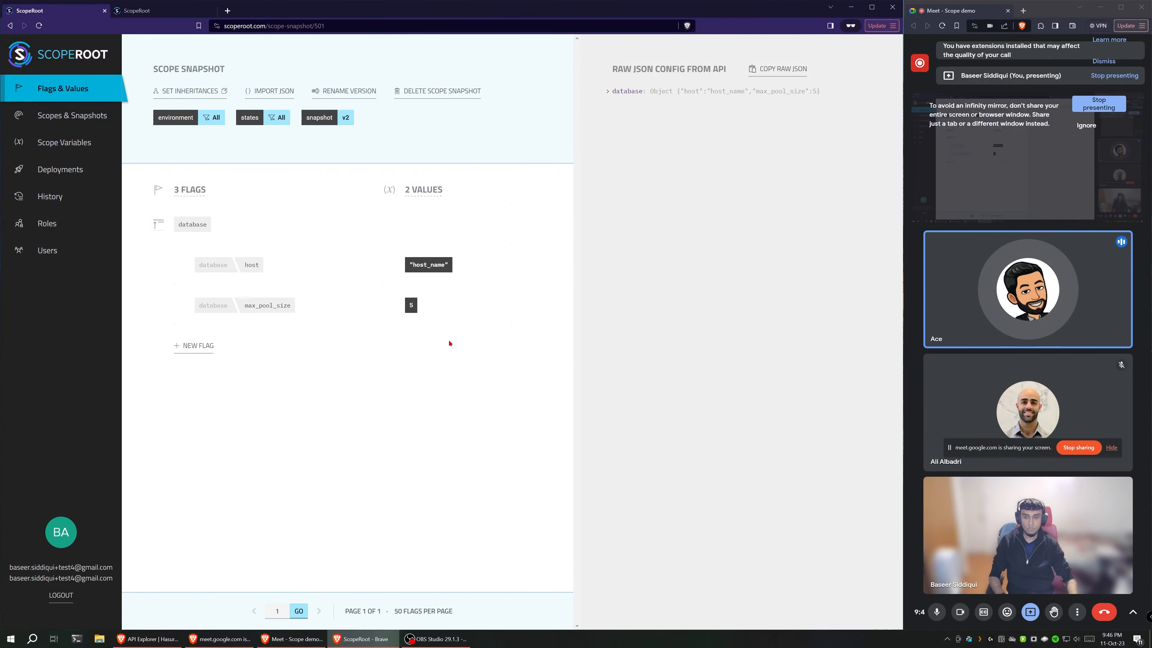
# Step: Set the database max_pool_size value to 10 in the v2 snapshot and save it
pyautogui.click(435, 305)
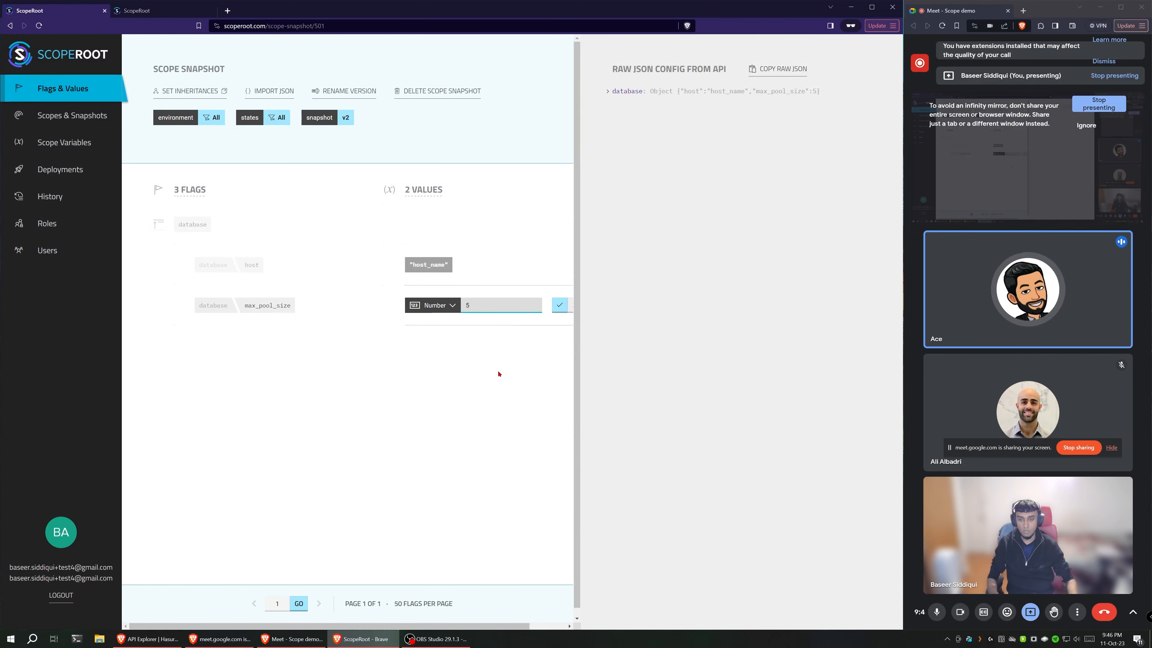
pyautogui.press('BackSpace')
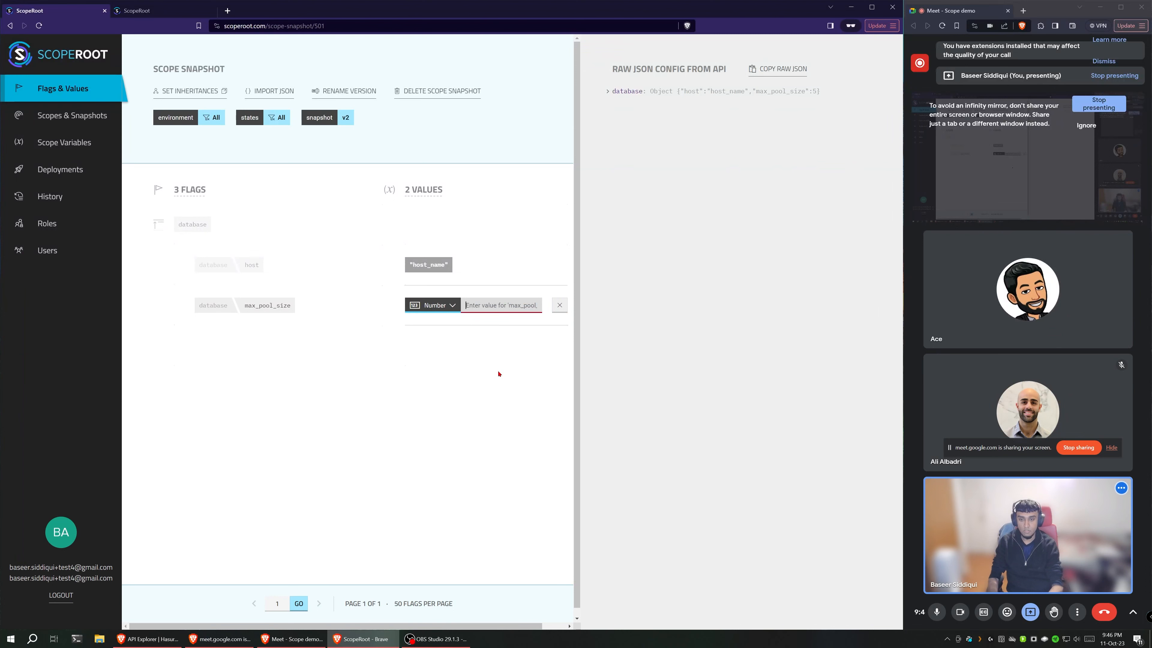
pyautogui.write('10')
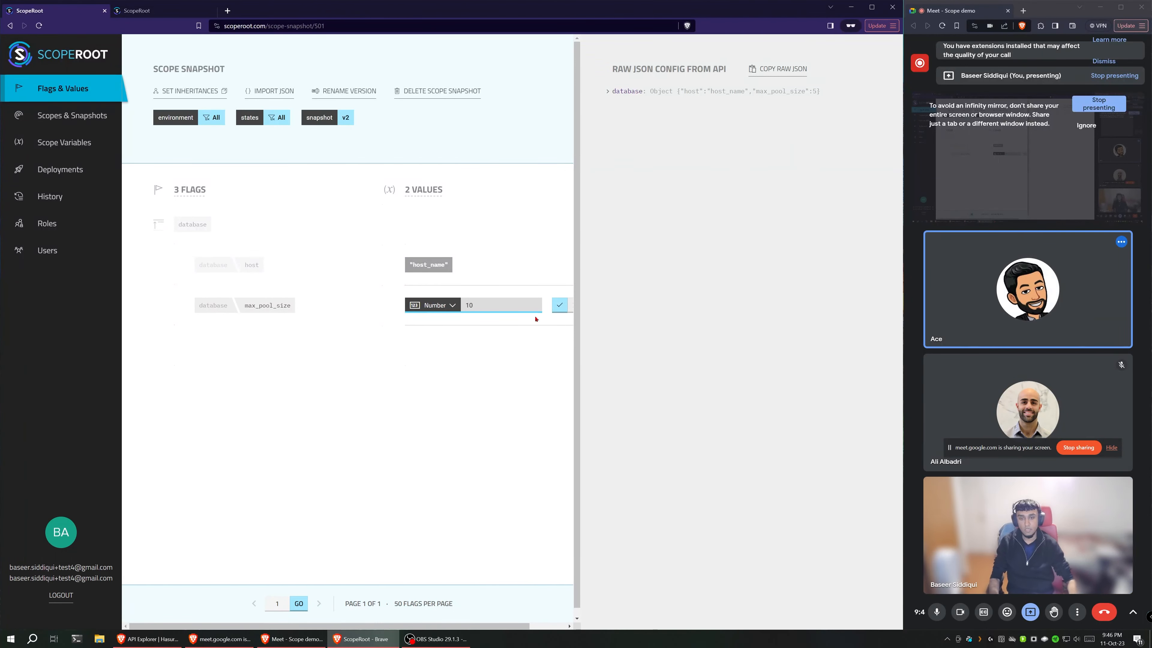
pyautogui.click(559, 311)
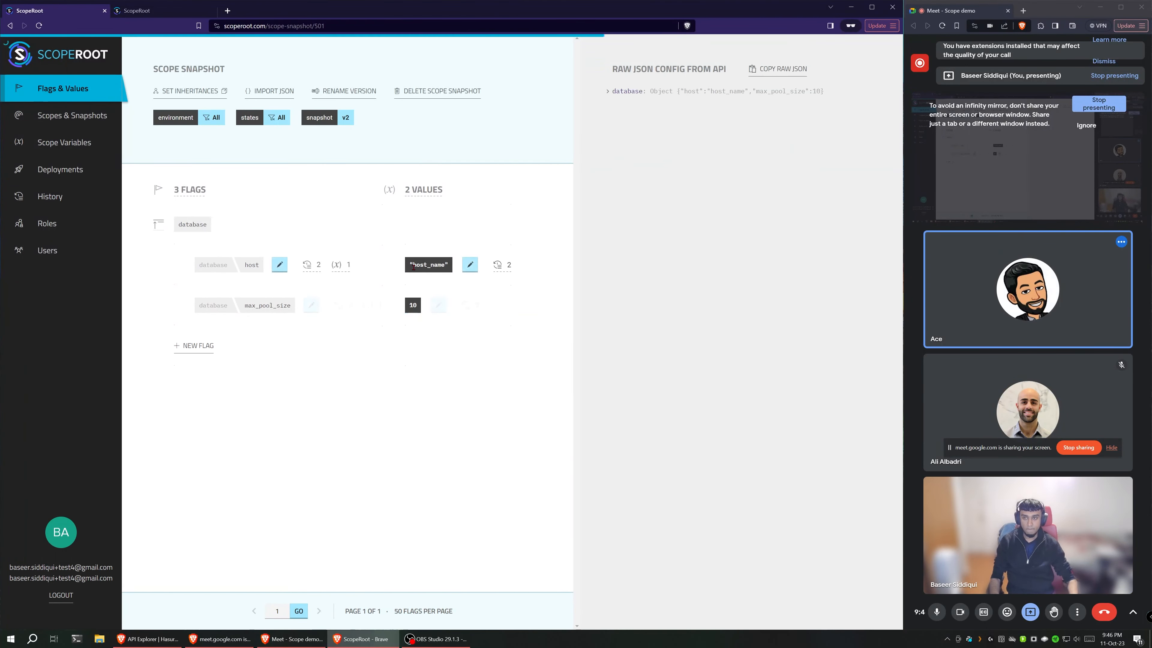
# Step: Switch the scope to environment production and state Wyoming, and open its v1 snapshot
pyautogui.click(205, 117)
pyautogui.click(186, 183)
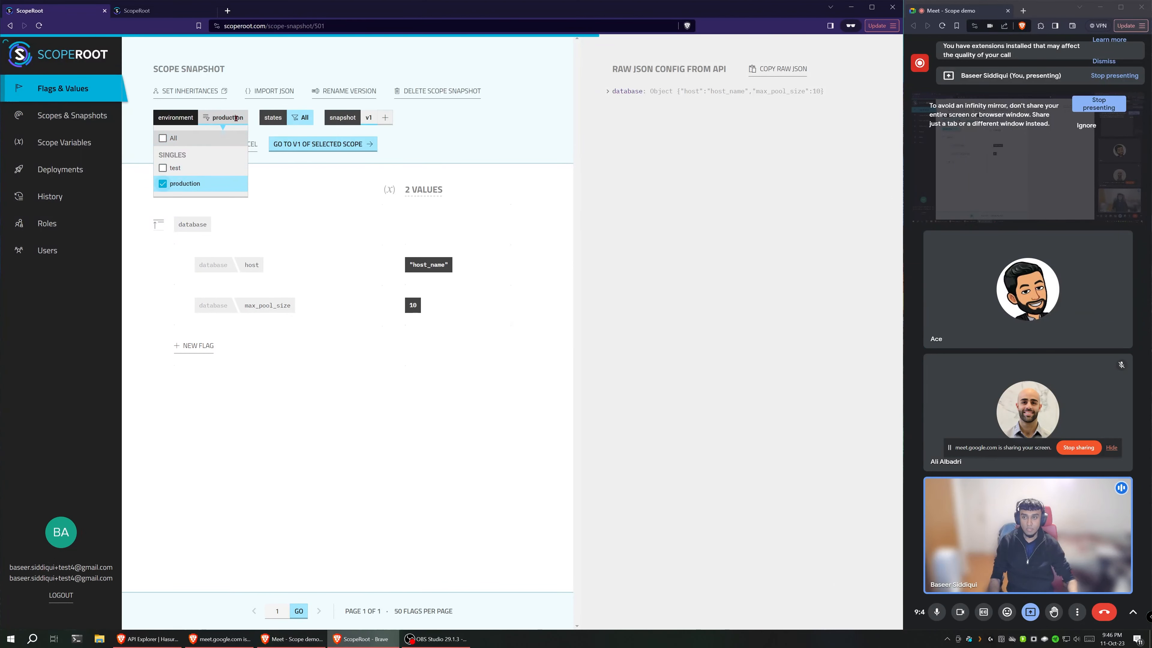
pyautogui.click(288, 199)
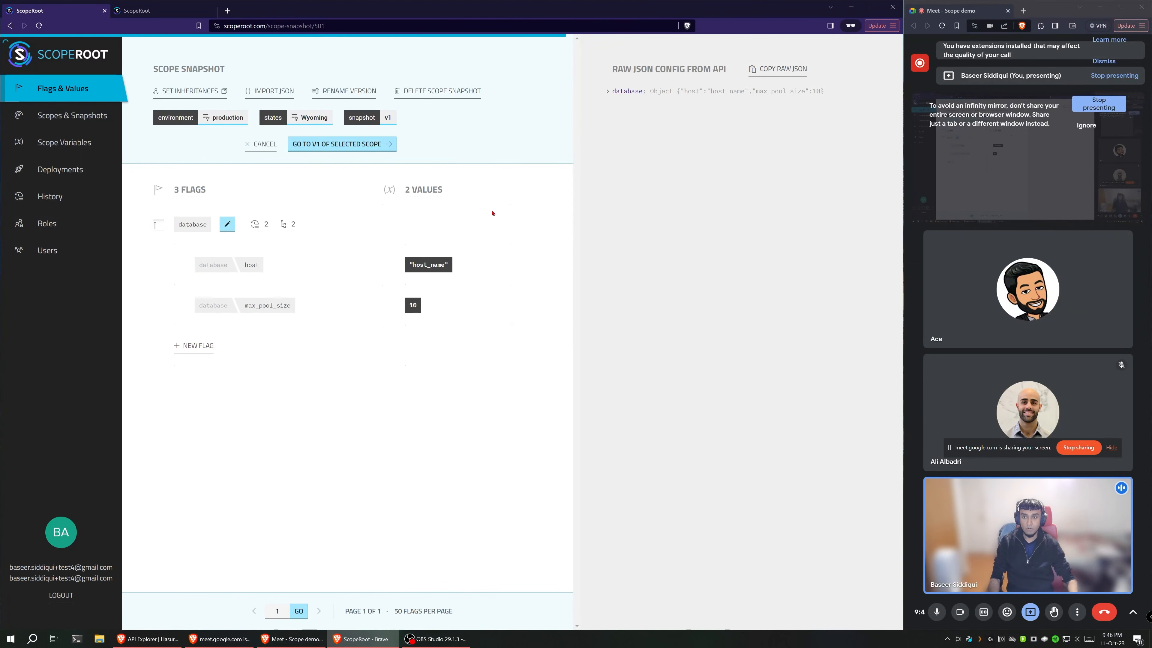
pyautogui.click(387, 117)
pyautogui.click(371, 160)
pyautogui.click(326, 143)
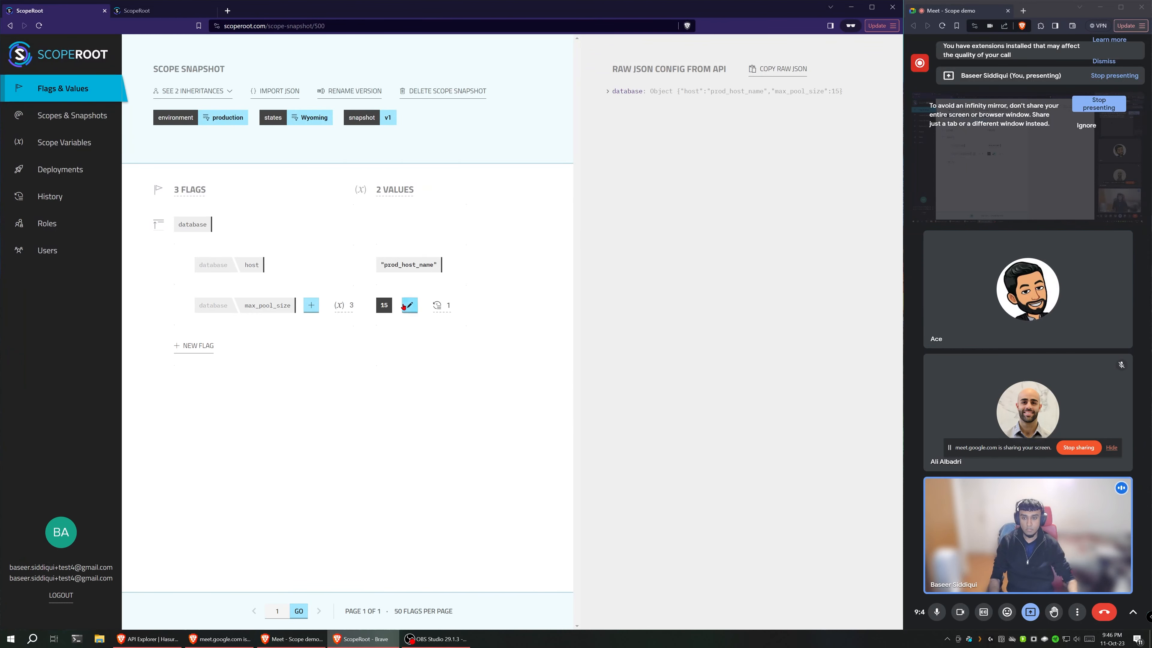
# Step: Review the inherited values of max_pool_size in the production Wyoming snapshot and close the editor without changes
pyautogui.click(409, 305)
pyautogui.click(549, 375)
pyautogui.click(408, 305)
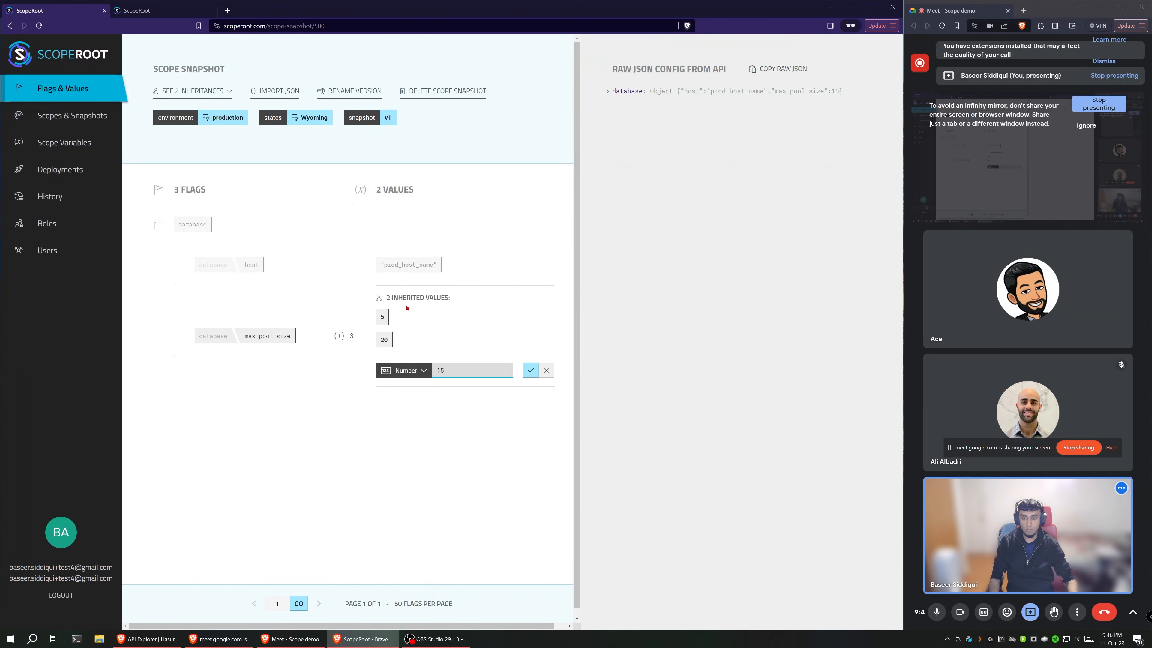
pyautogui.click(405, 370)
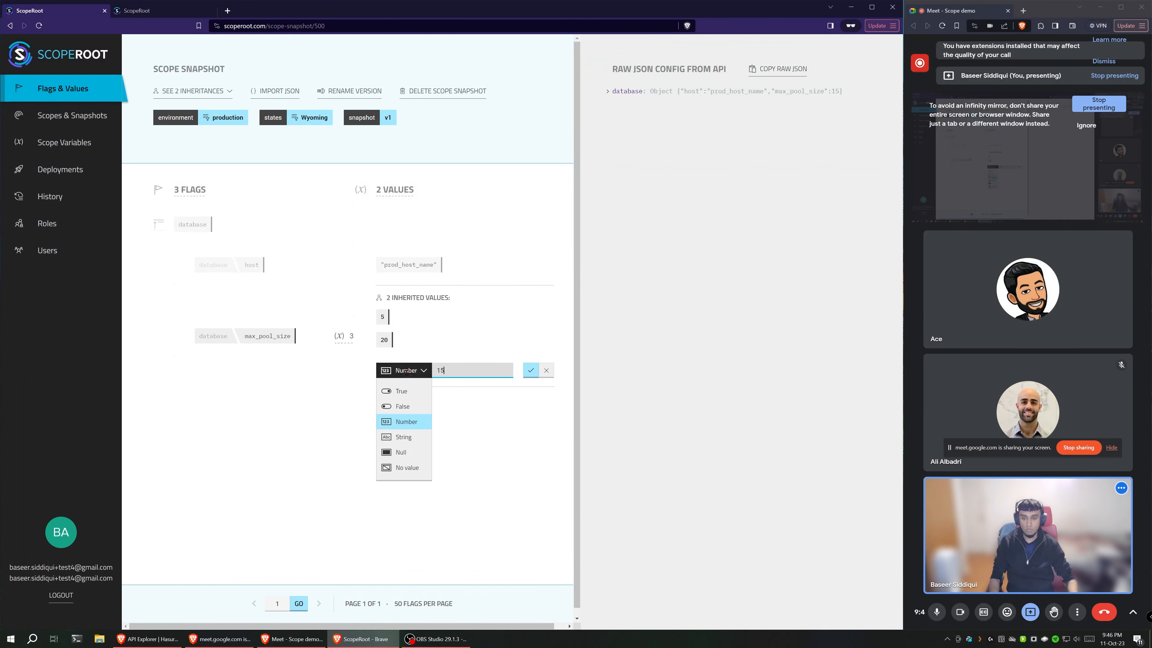
pyautogui.click(550, 374)
pyautogui.moveTo(222, 123)
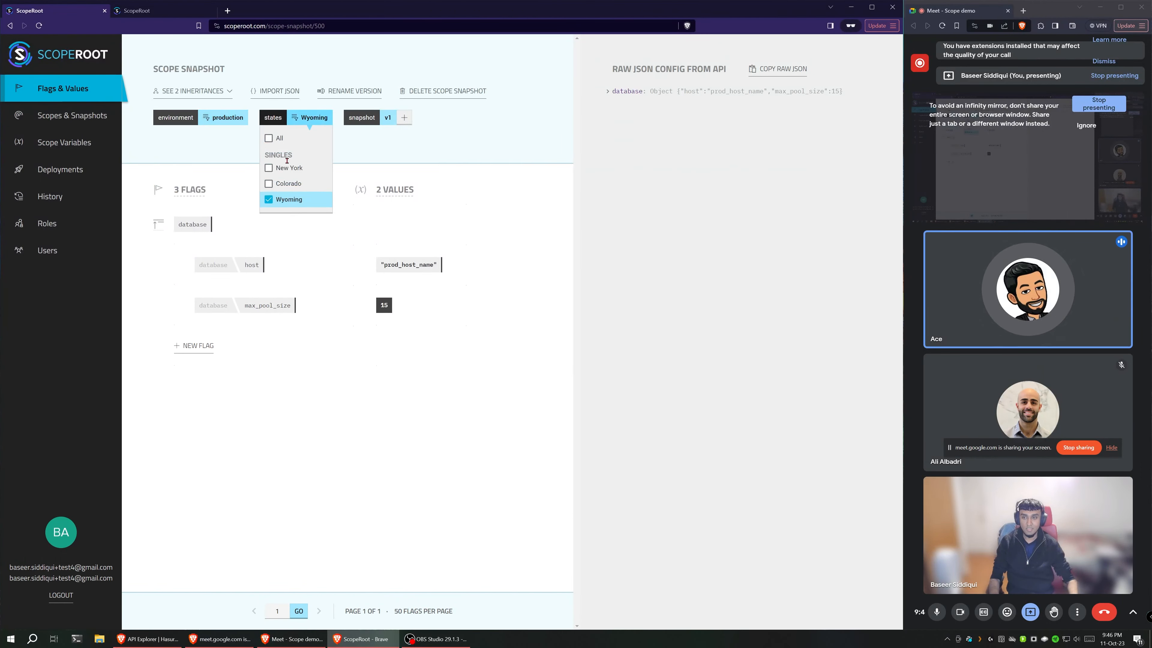
# Step: Switch to the v1 snapshot of environment production and all states, and review the inherited value of max_pool_size without changing it
pyautogui.click(296, 138)
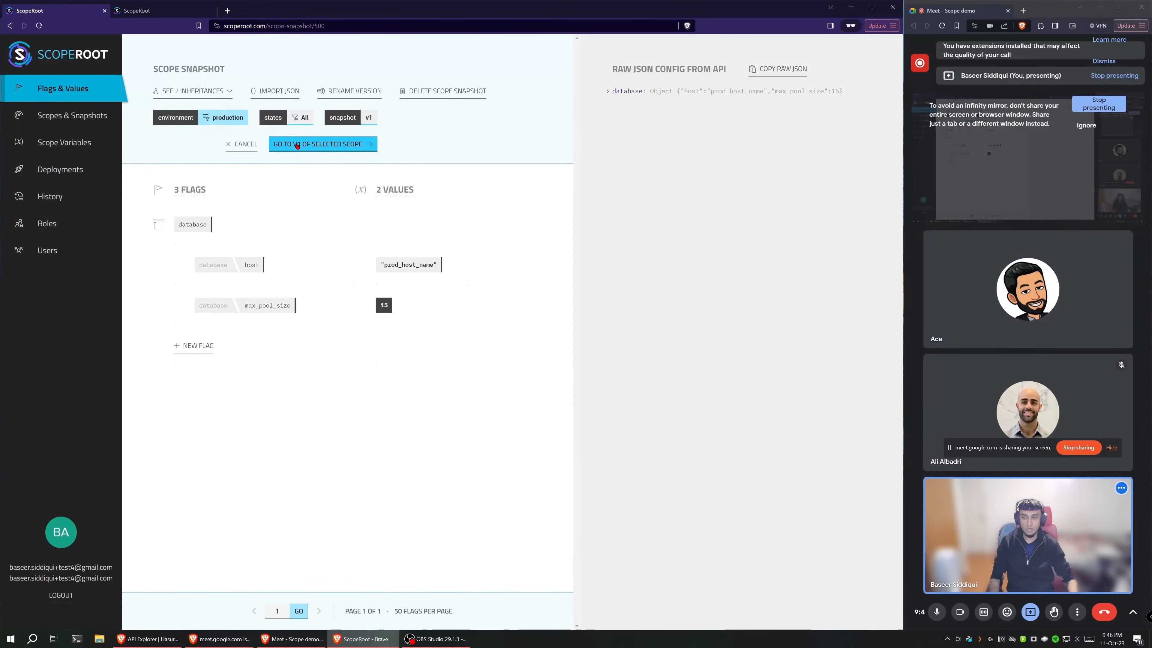
pyautogui.click(409, 305)
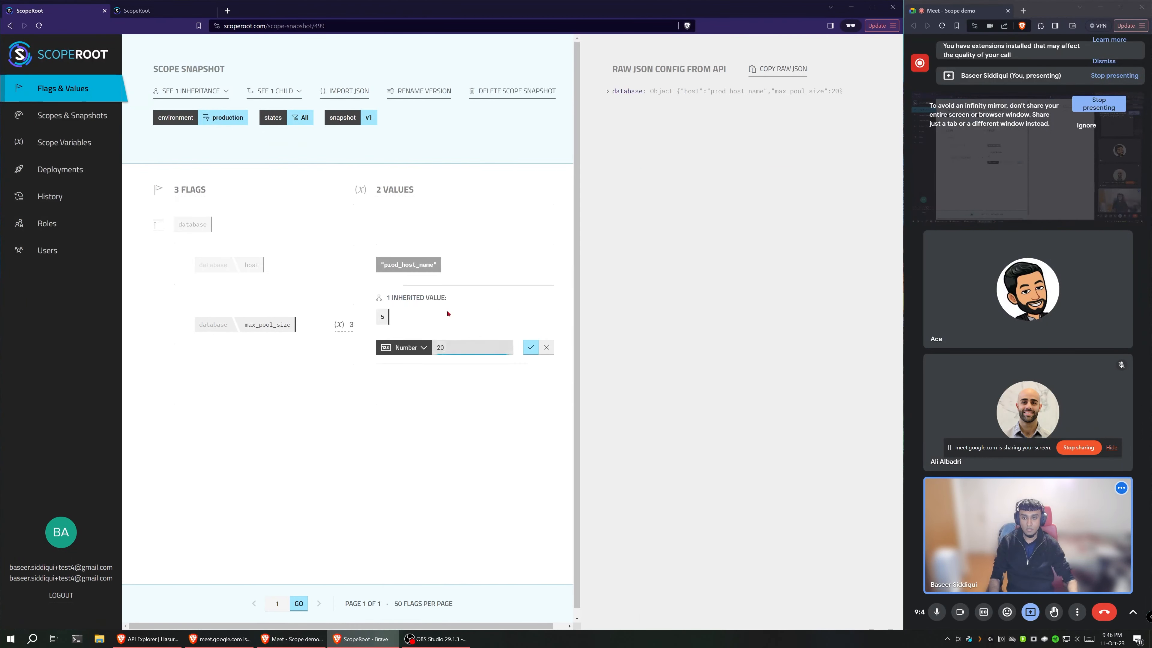
pyautogui.click(553, 348)
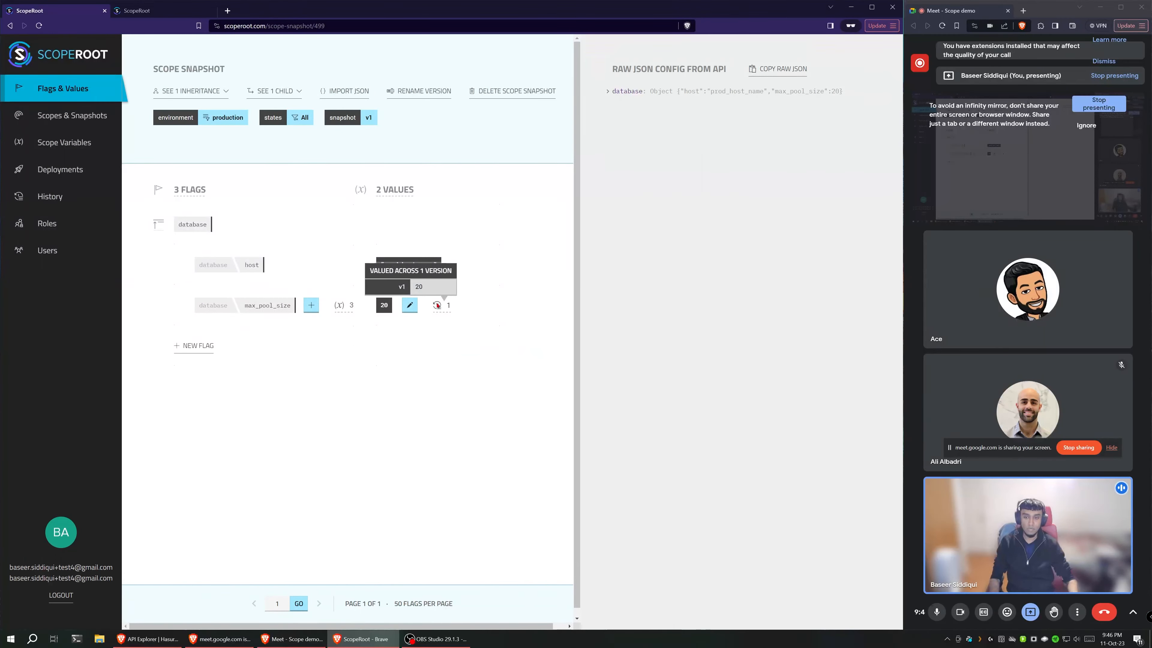
# Step: Check which parent snapshot versions production Wyoming's v1 can inherit, clearing the pending inheritances before and after
pyautogui.click(69, 115)
pyautogui.click(170, 13)
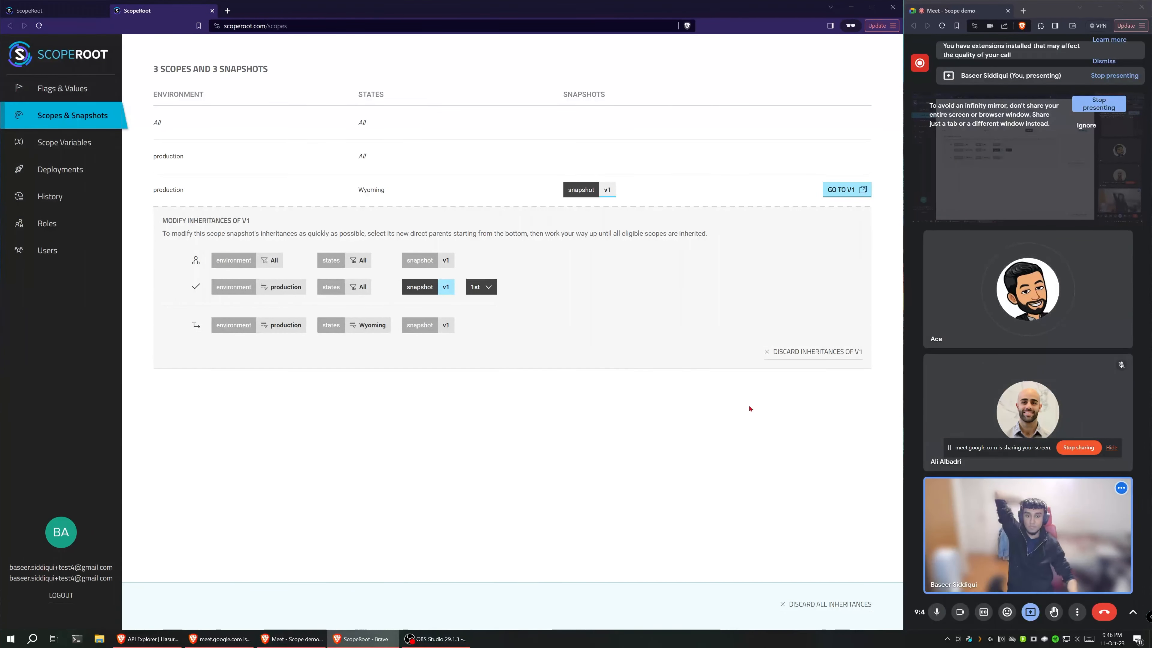
pyautogui.click(830, 604)
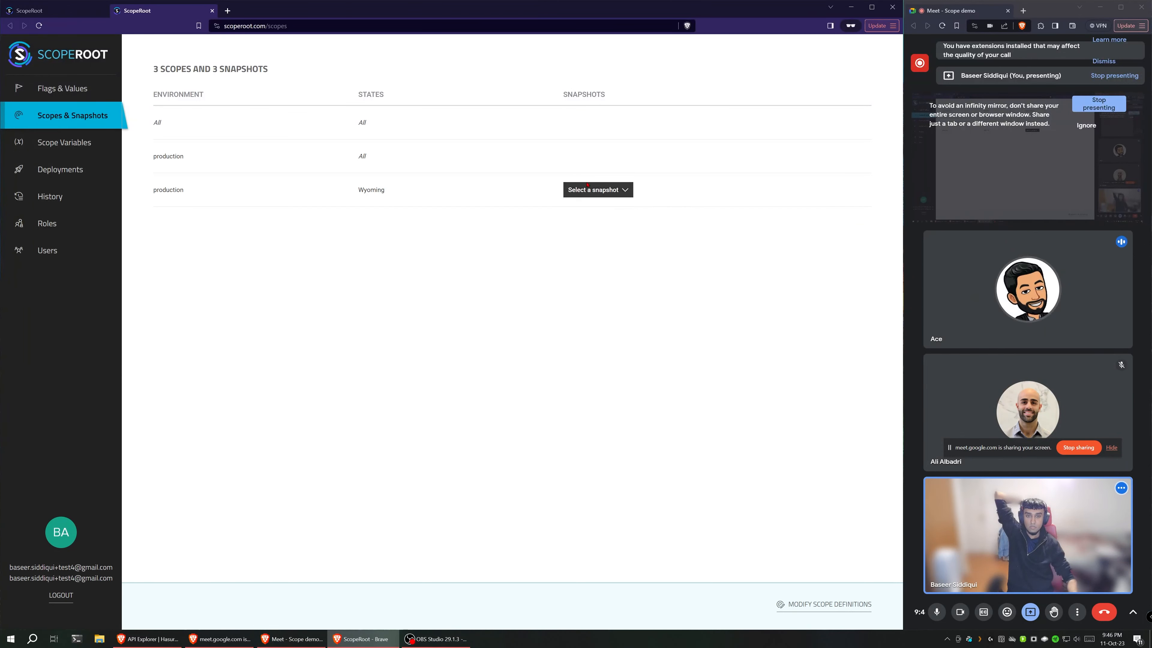
pyautogui.click(598, 189)
pyautogui.click(595, 211)
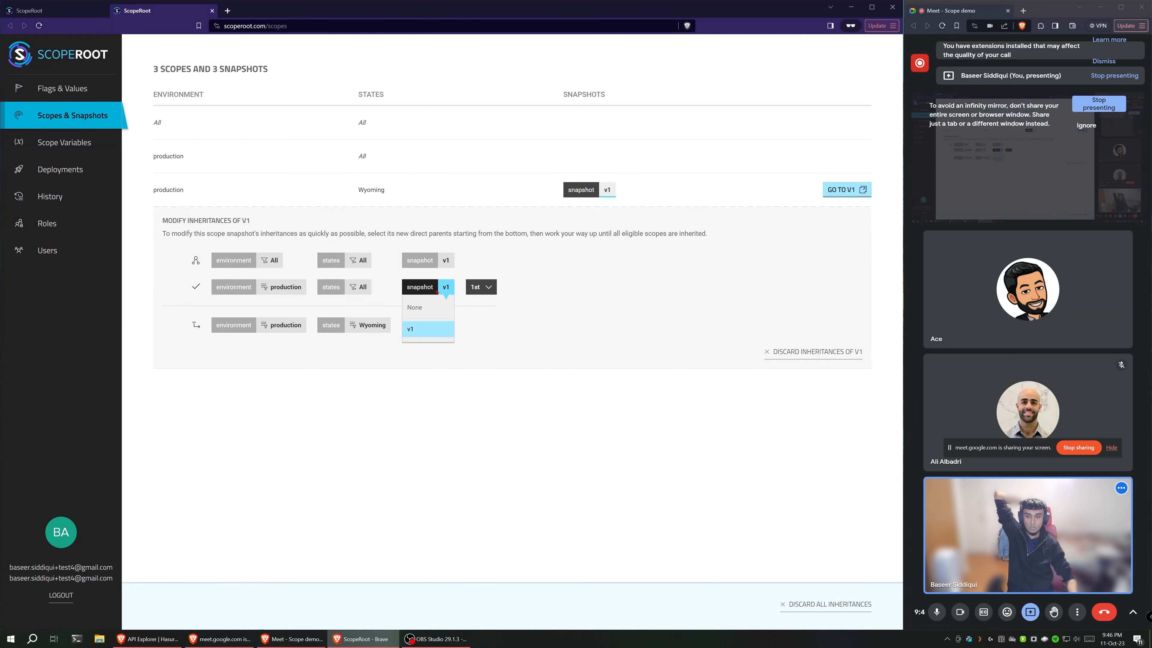
pyautogui.click(483, 290)
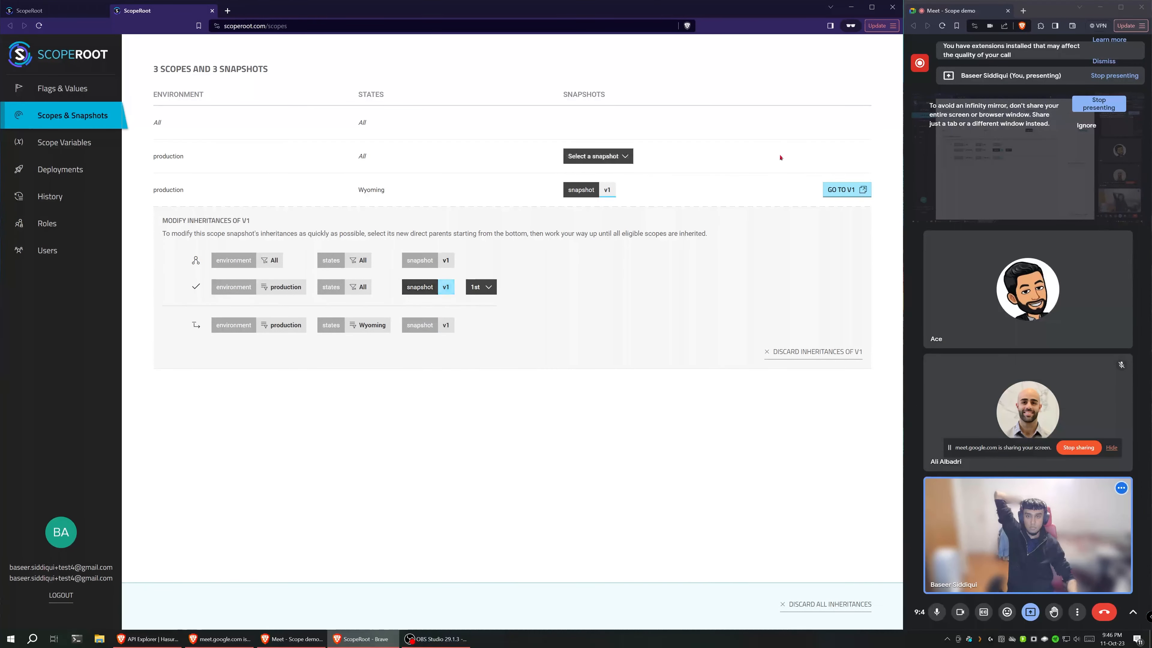
pyautogui.click(858, 608)
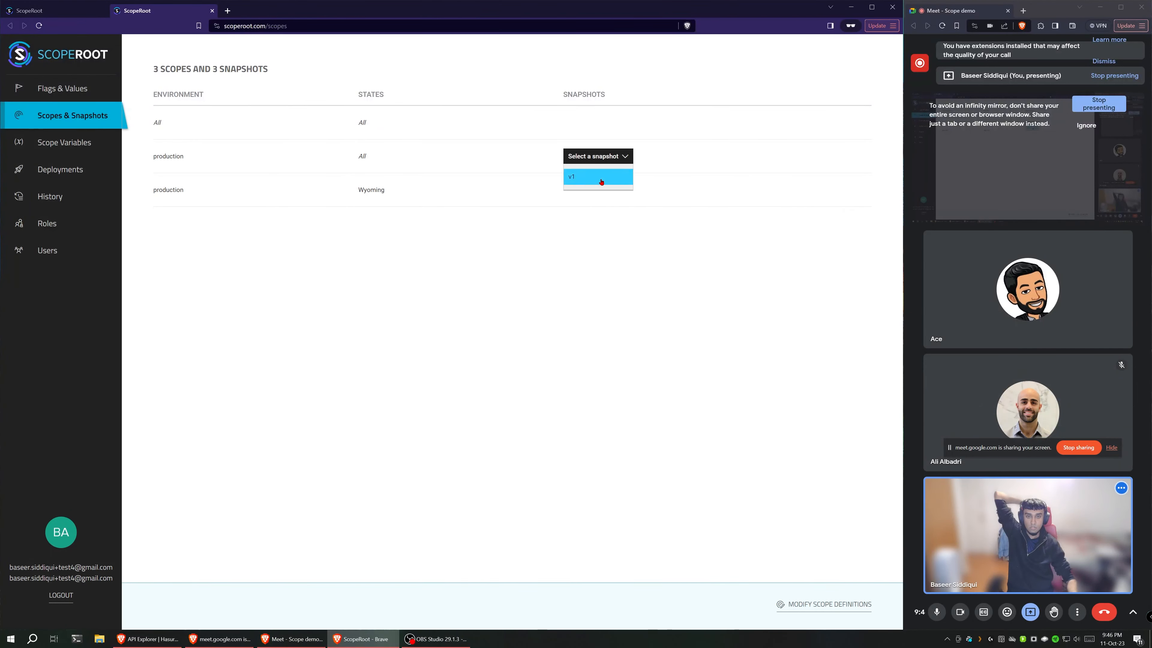
# Step: Set the production, all-states v1 snapshot to inherit from v2 of the All scope
pyautogui.click(599, 179)
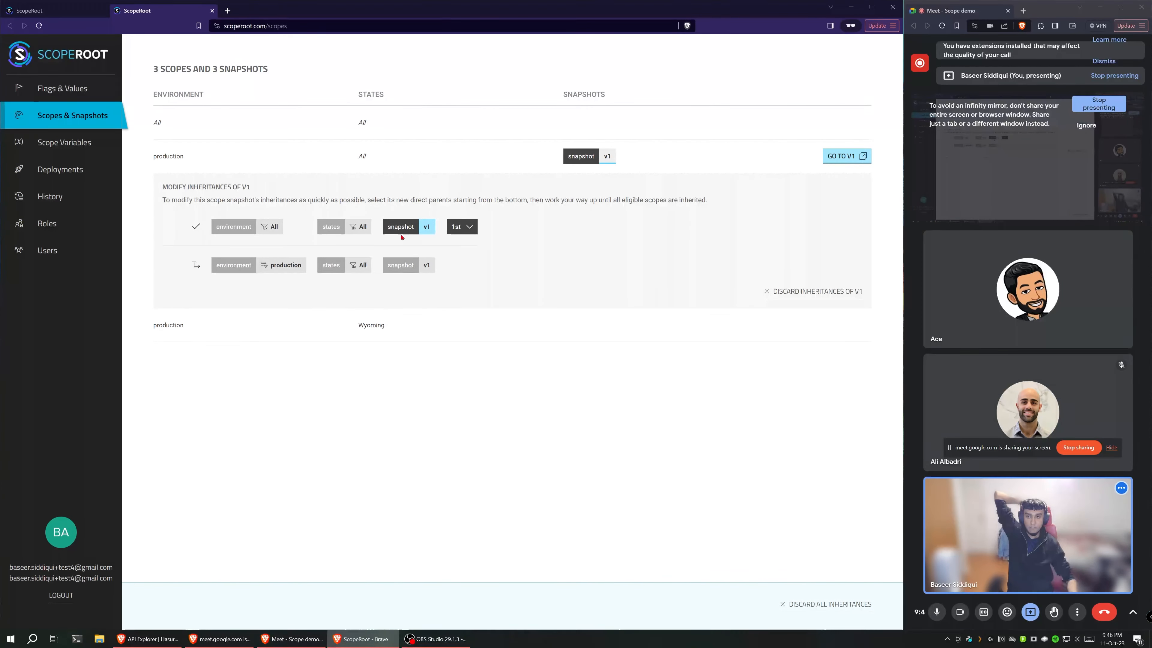
pyautogui.moveTo(404, 230)
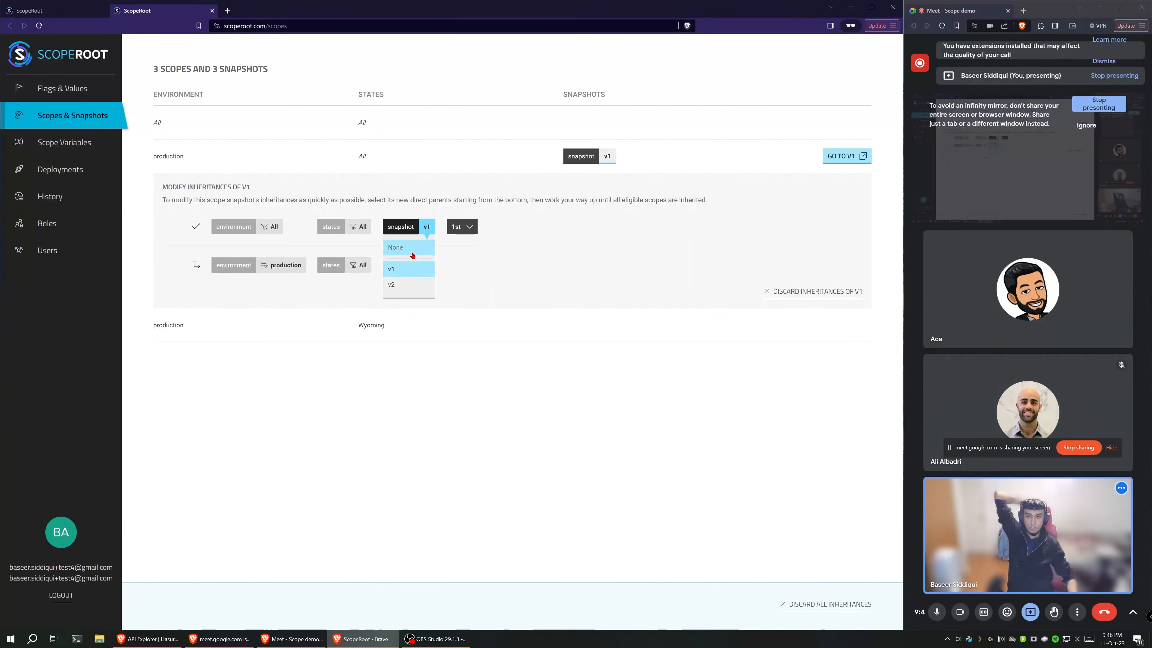
pyautogui.click(411, 286)
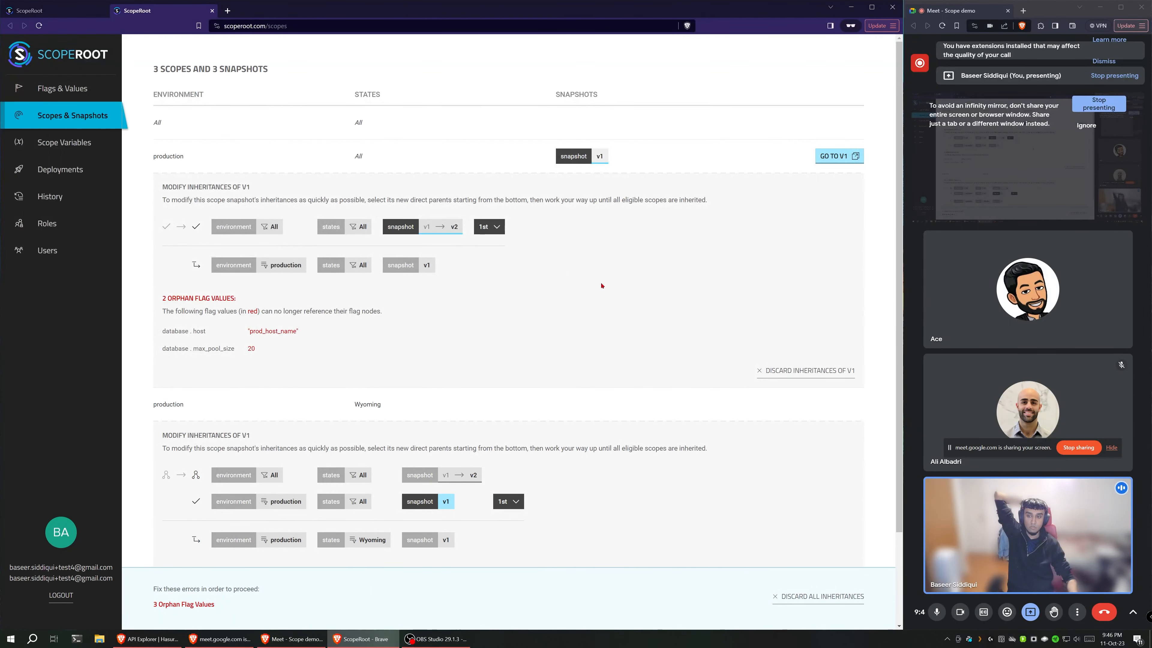
# Step: Examine the orphan flag values under both production scopes and the version choices for the inherited All scope, keeping v2
pyautogui.scroll(-2, 594, 284)
pyautogui.scroll(2, 592, 281)
pyautogui.scroll(-3, 592, 280)
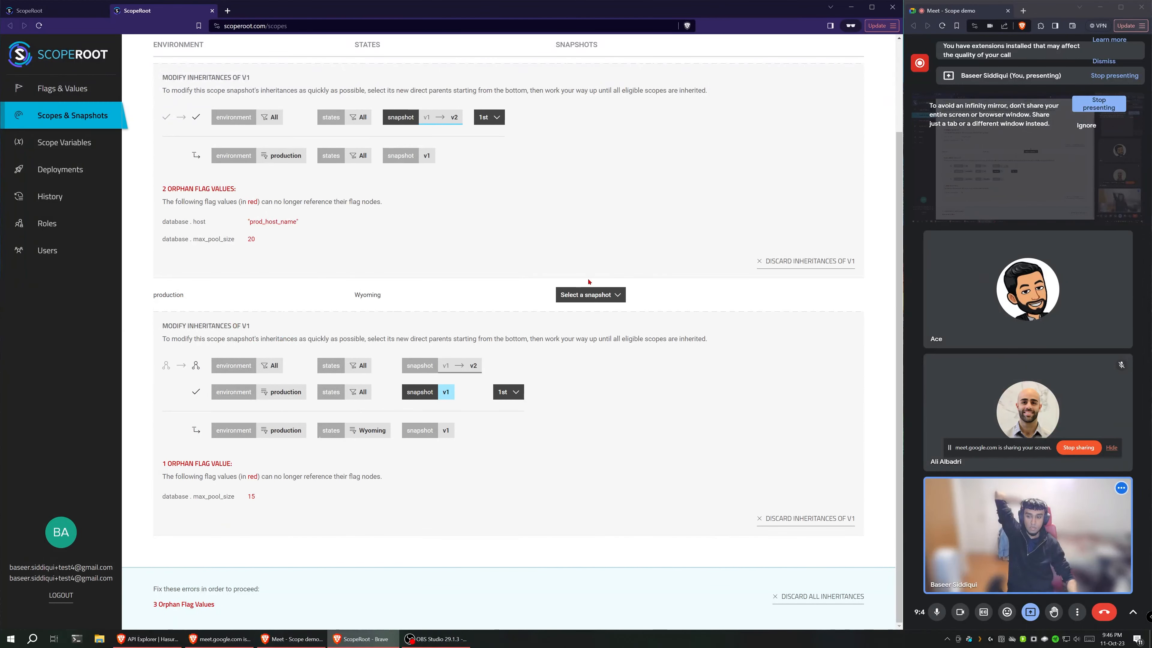
pyautogui.scroll(3, 588, 281)
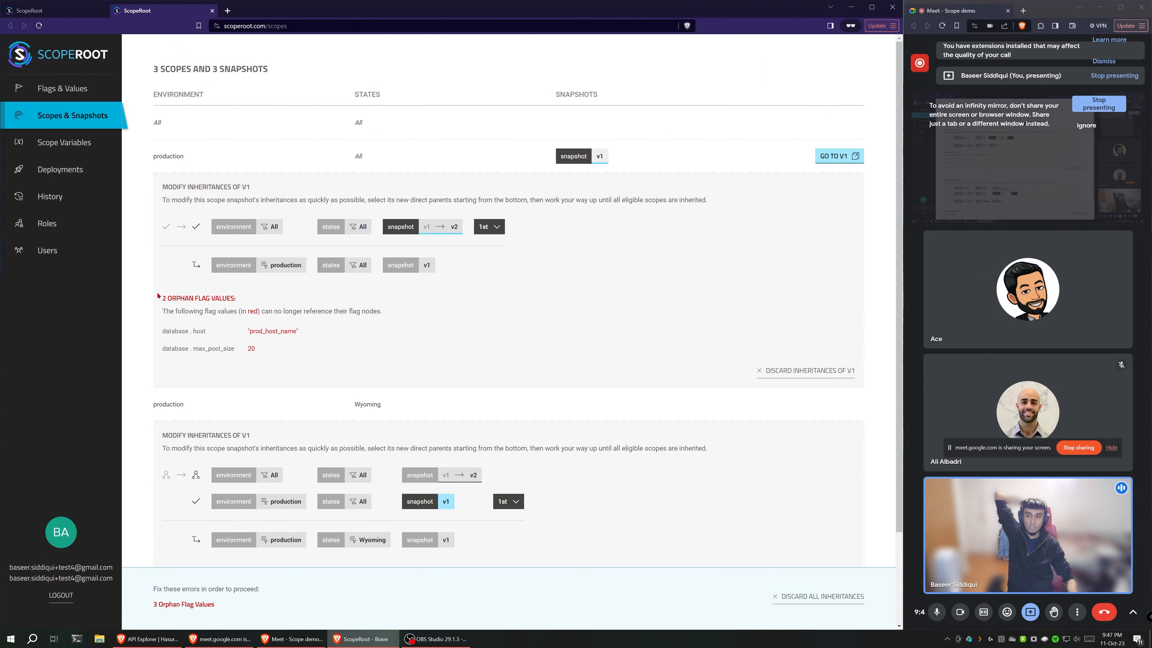
pyautogui.moveTo(157, 295); pyautogui.dragTo(323, 347)
pyautogui.click(324, 345)
pyautogui.click(489, 226)
pyautogui.click(445, 229)
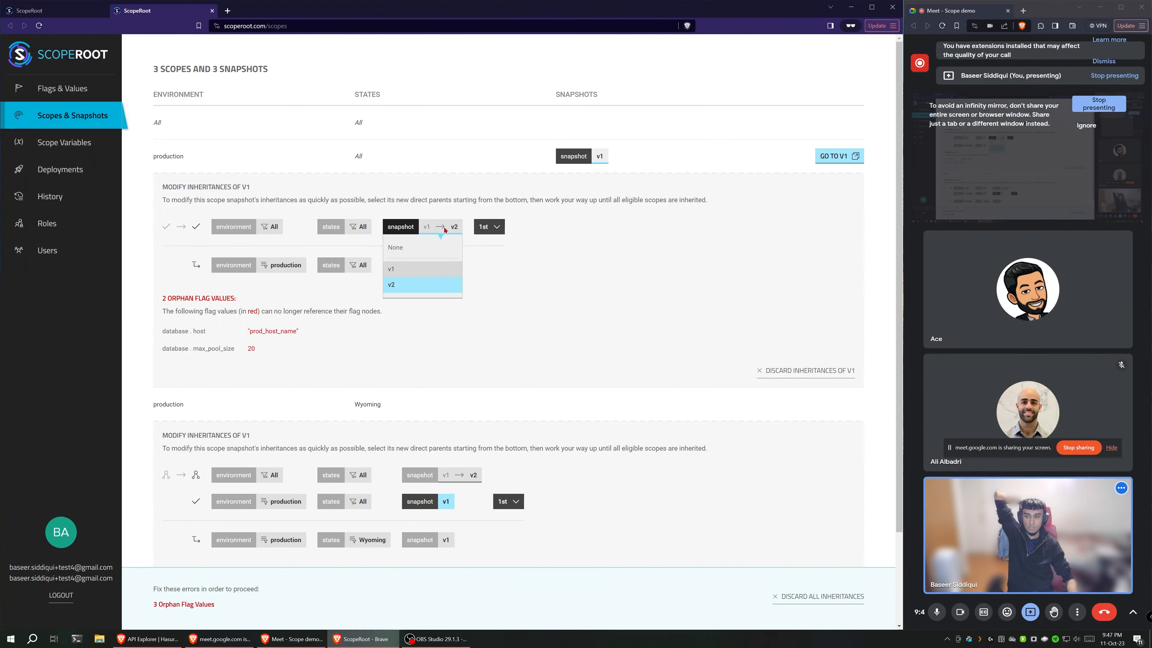
pyautogui.click(435, 275)
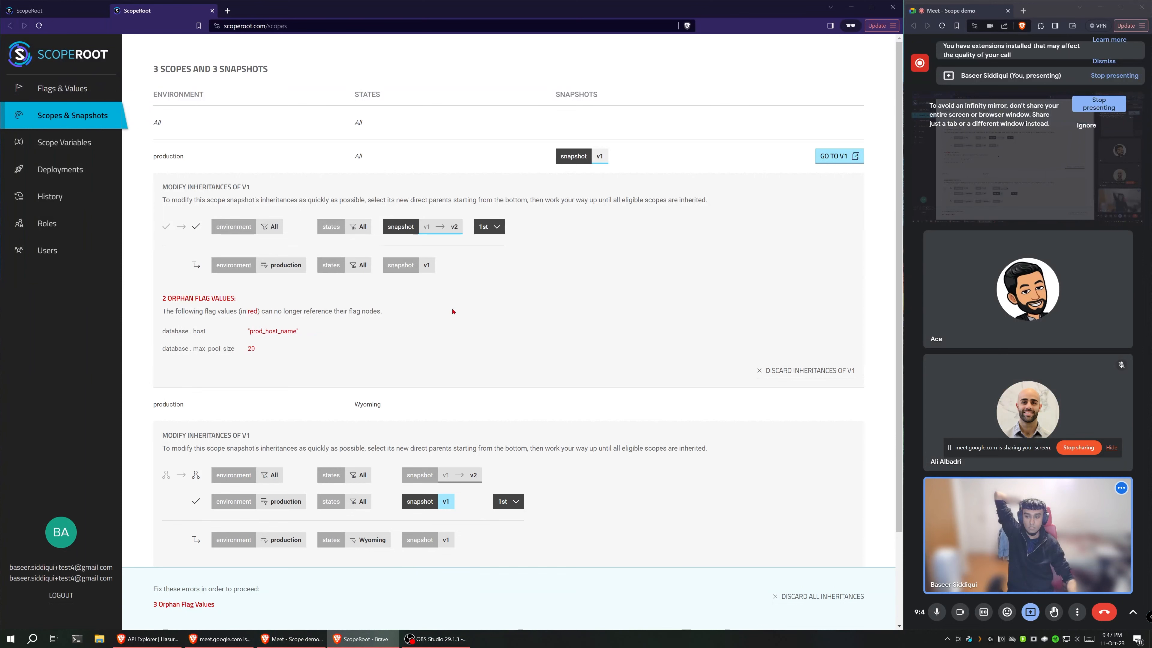
# Step: Open the production, all-states v1 snapshot separately and recheck the orphan flag values in the pending inheritance changes
pyautogui.click(838, 159)
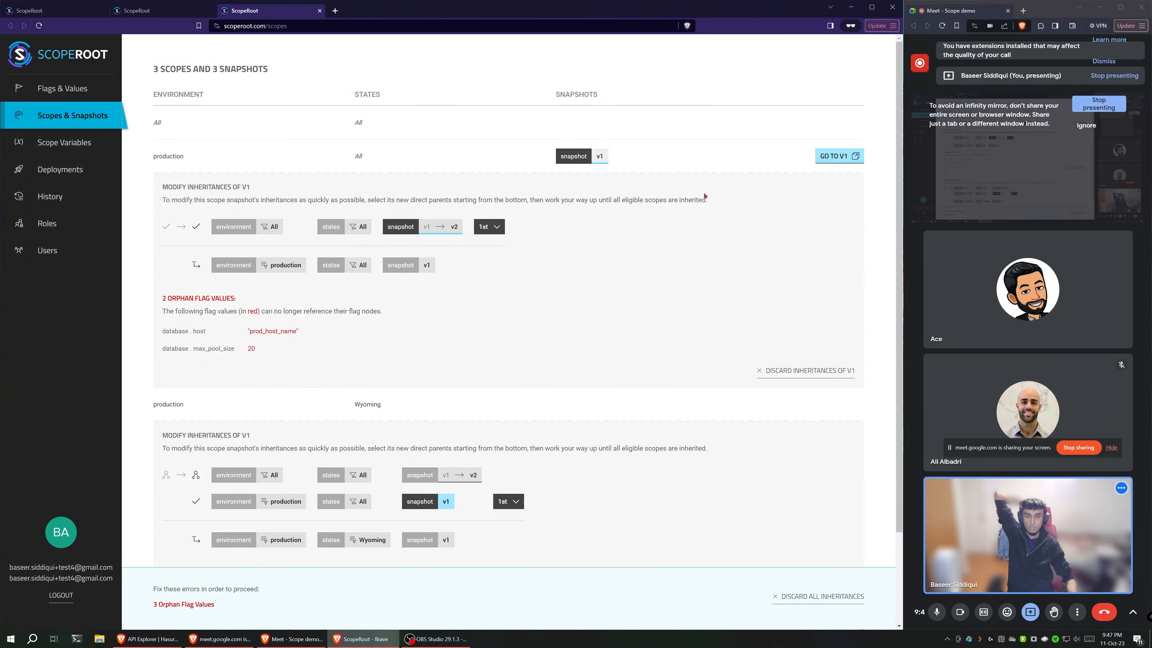
pyautogui.click(837, 157)
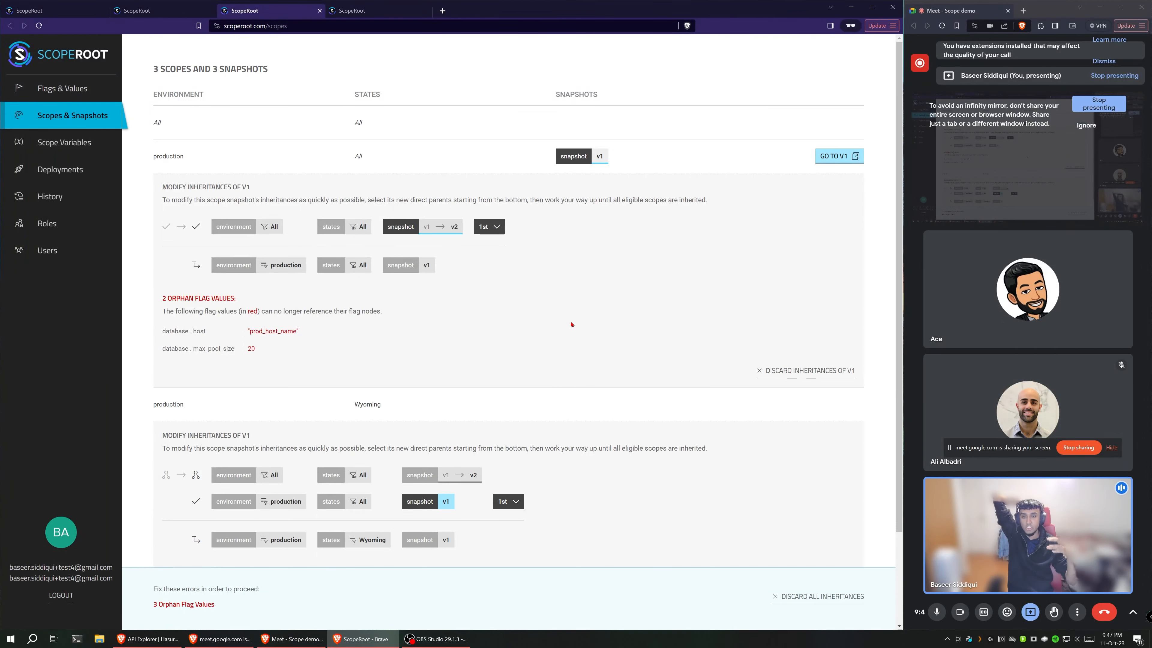
pyautogui.scroll(-2, 570, 324)
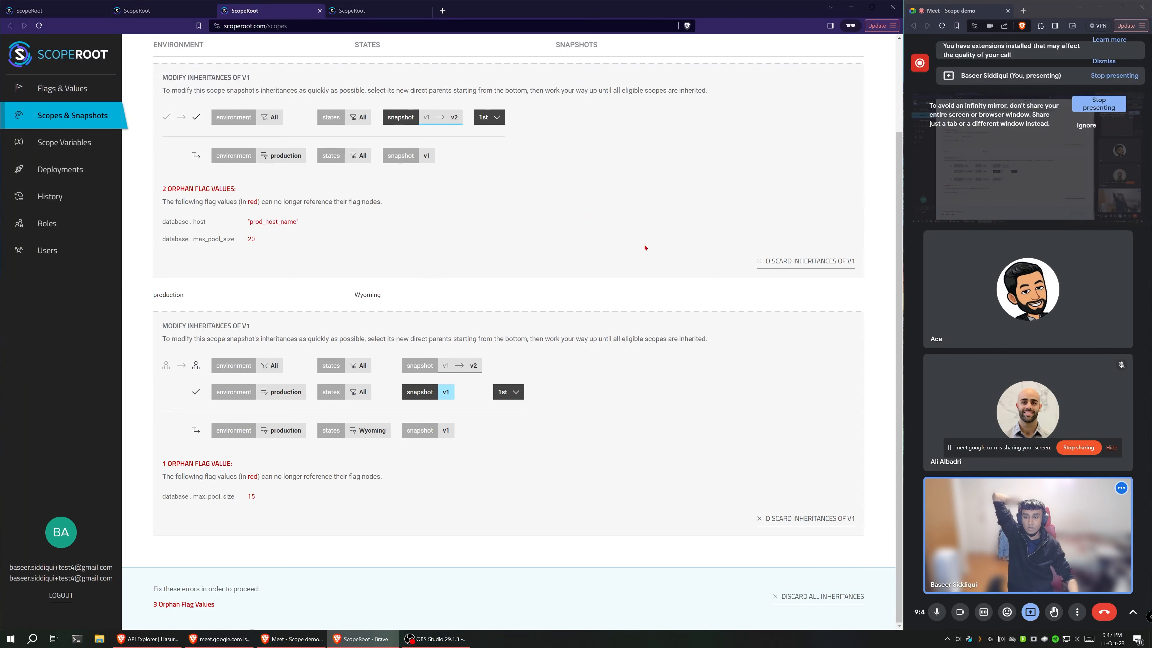
pyautogui.scroll(2, 645, 247)
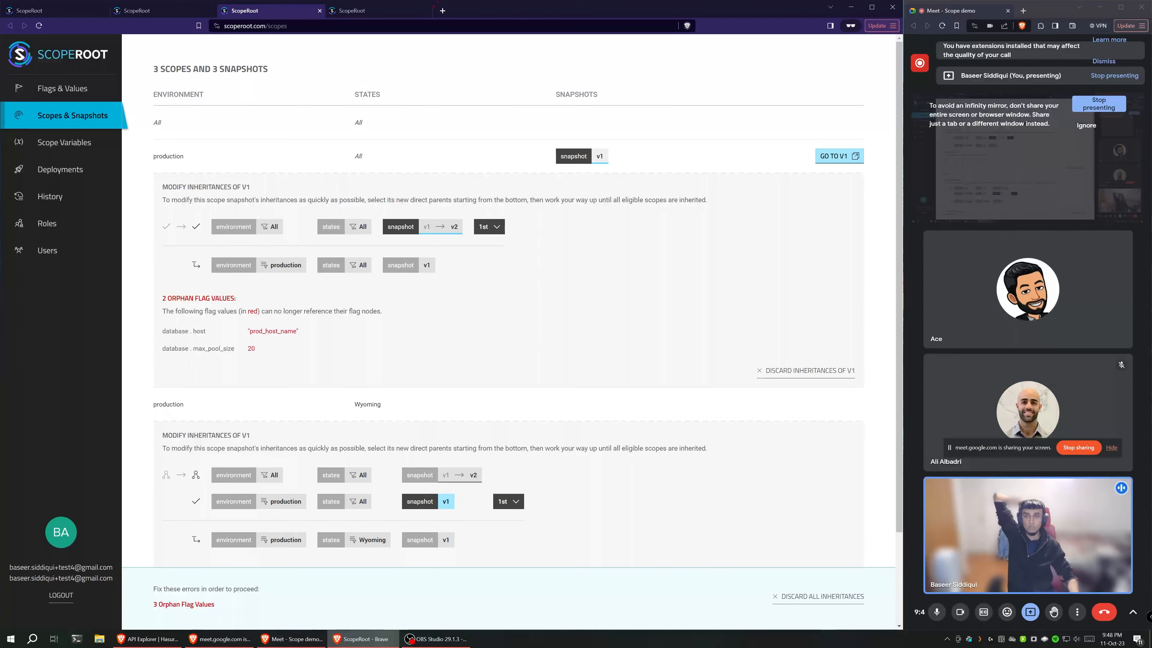
# Step: Expand the database flag in the production, all-states v1 snapshot and view its child snapshot
pyautogui.click(408, 10)
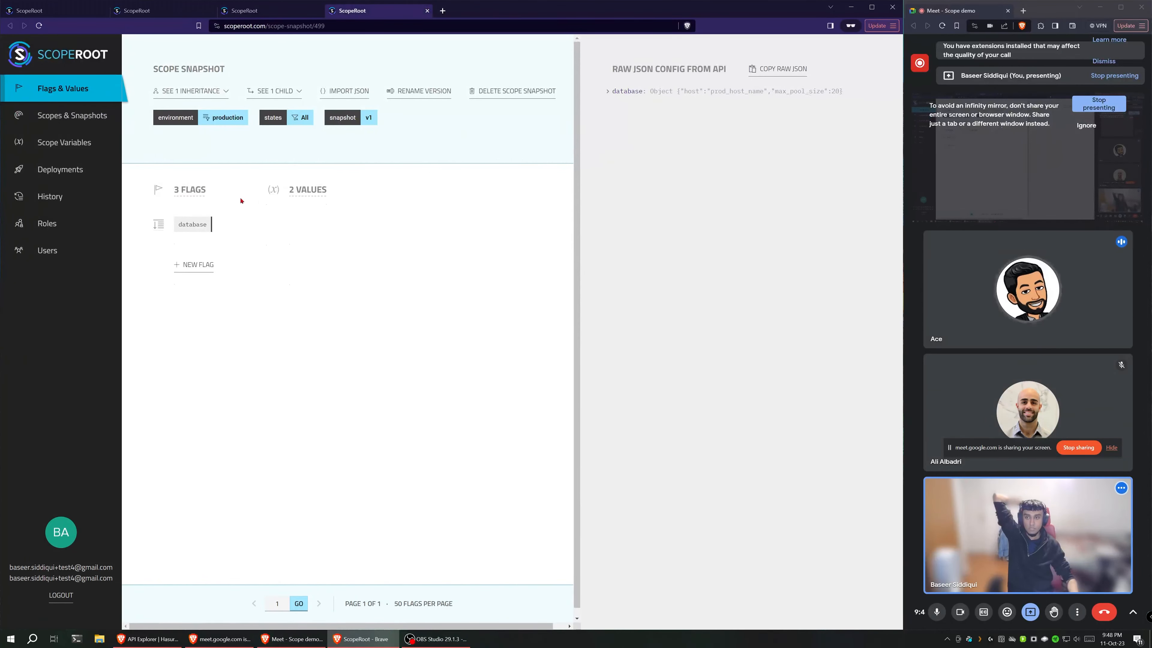
pyautogui.click(159, 226)
pyautogui.moveTo(204, 222)
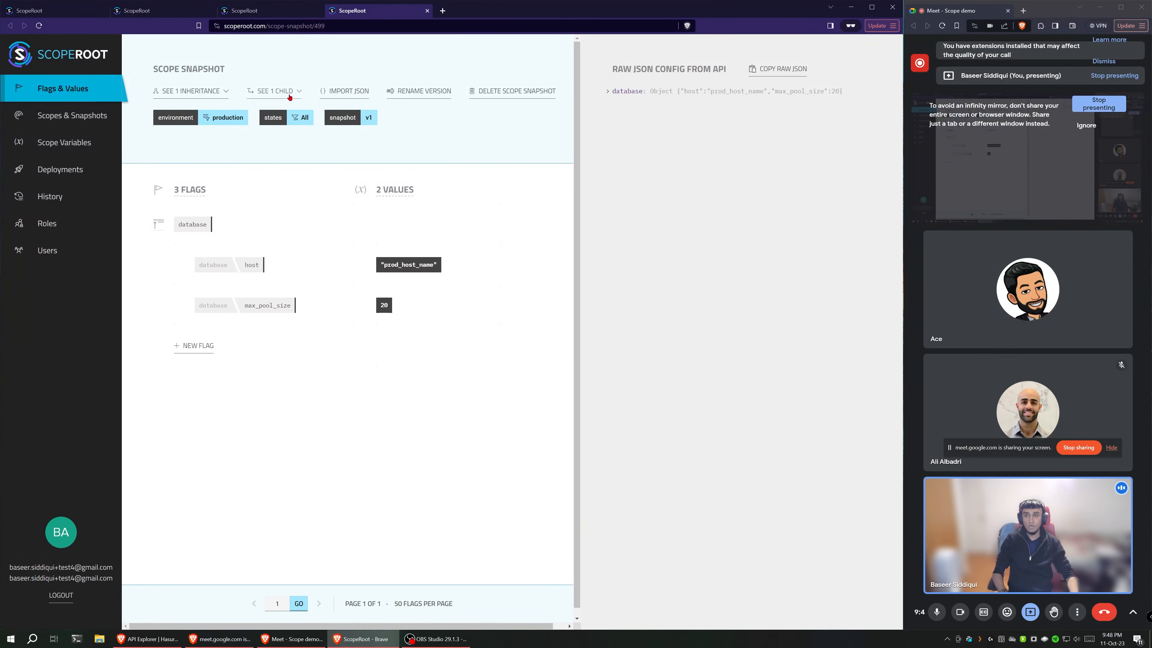
pyautogui.click(272, 93)
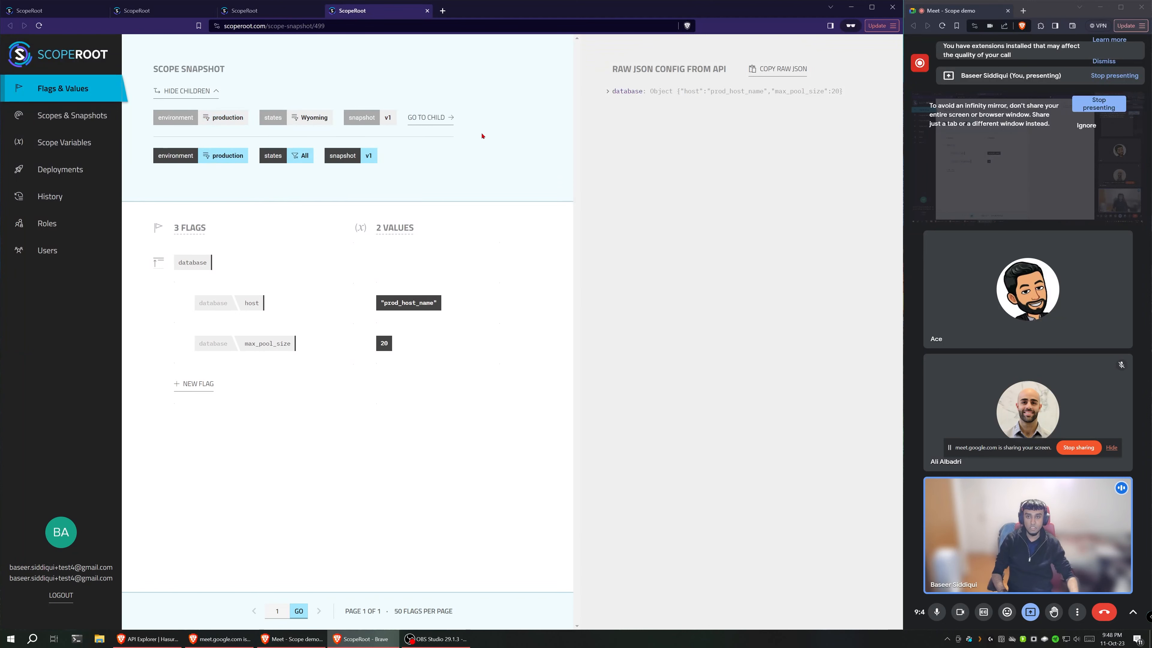
pyautogui.click(186, 91)
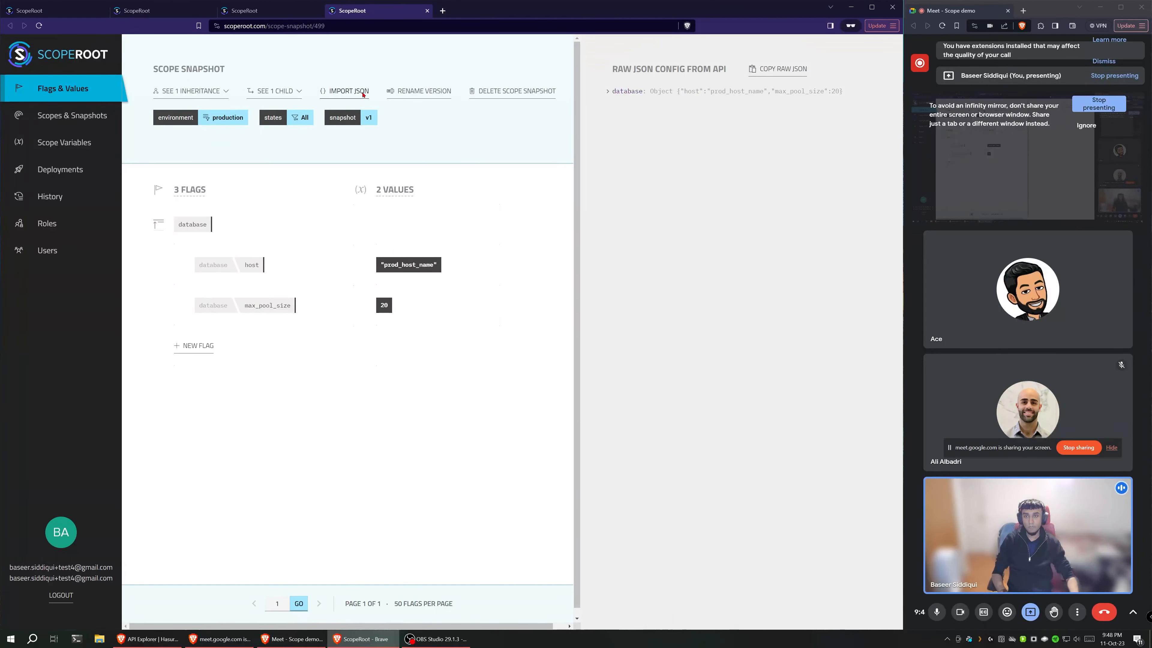
# Step: Import the JSON {"database": {"max_pool_size": 21}} into the production v1 snapshot, overwriting existing flag values
pyautogui.click(363, 93)
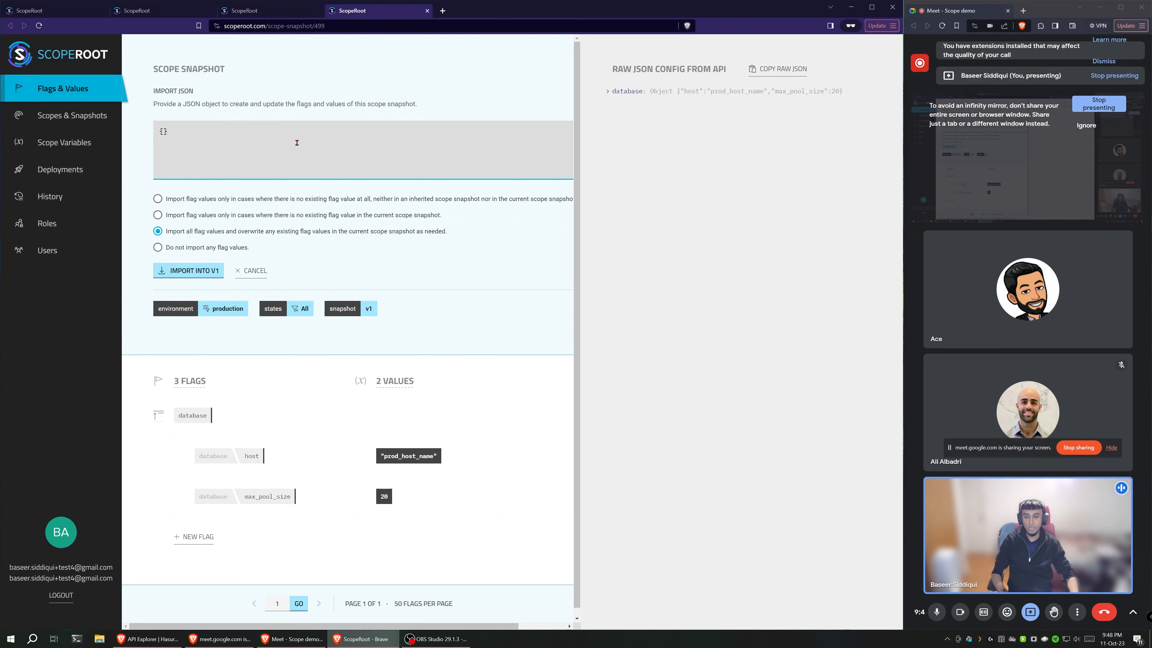
pyautogui.click(296, 142)
pyautogui.press('BackSpace')
pyautogui.write('database" {"max_pool_size": 21')
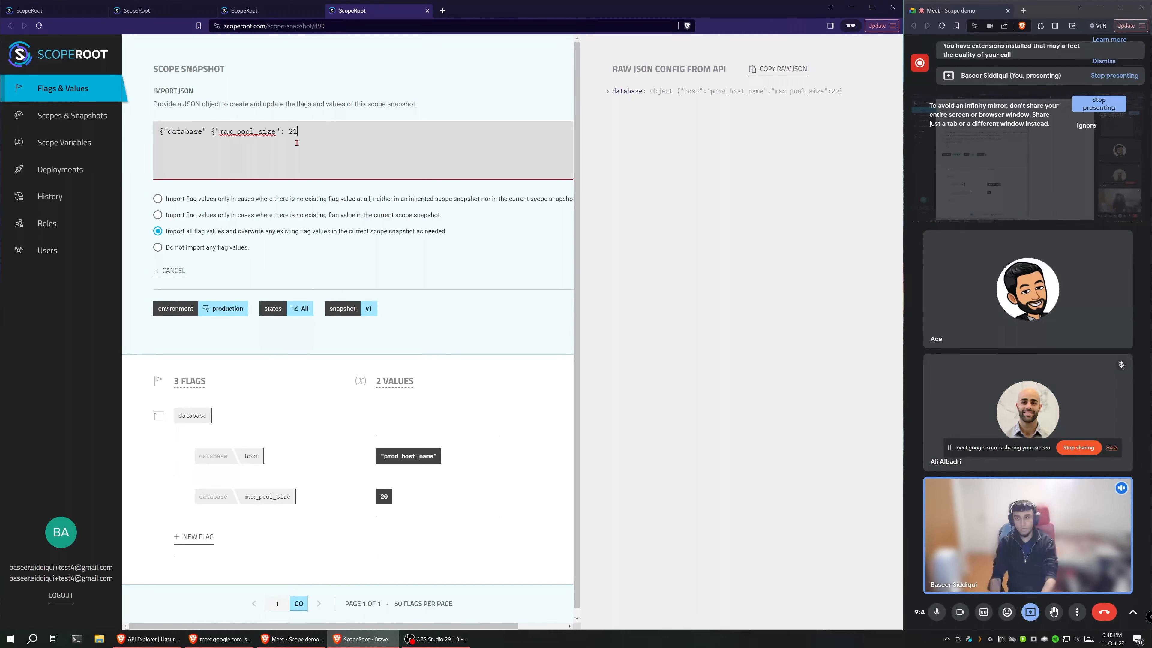
pyautogui.write('}}')
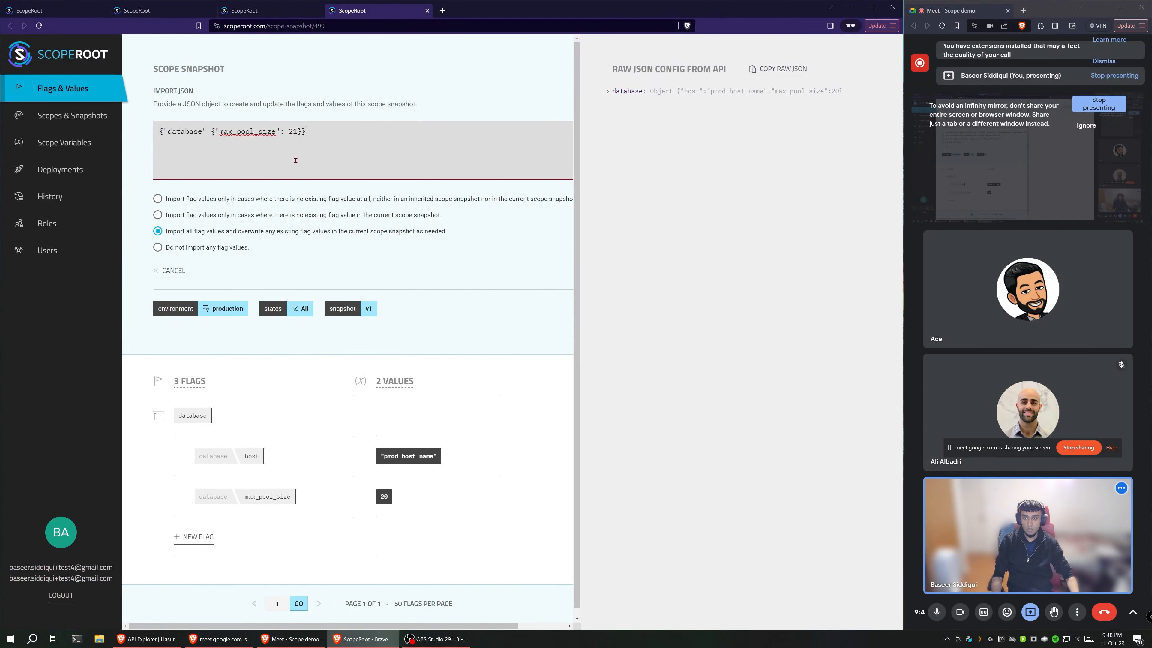
pyautogui.click(208, 132)
pyautogui.write(':')
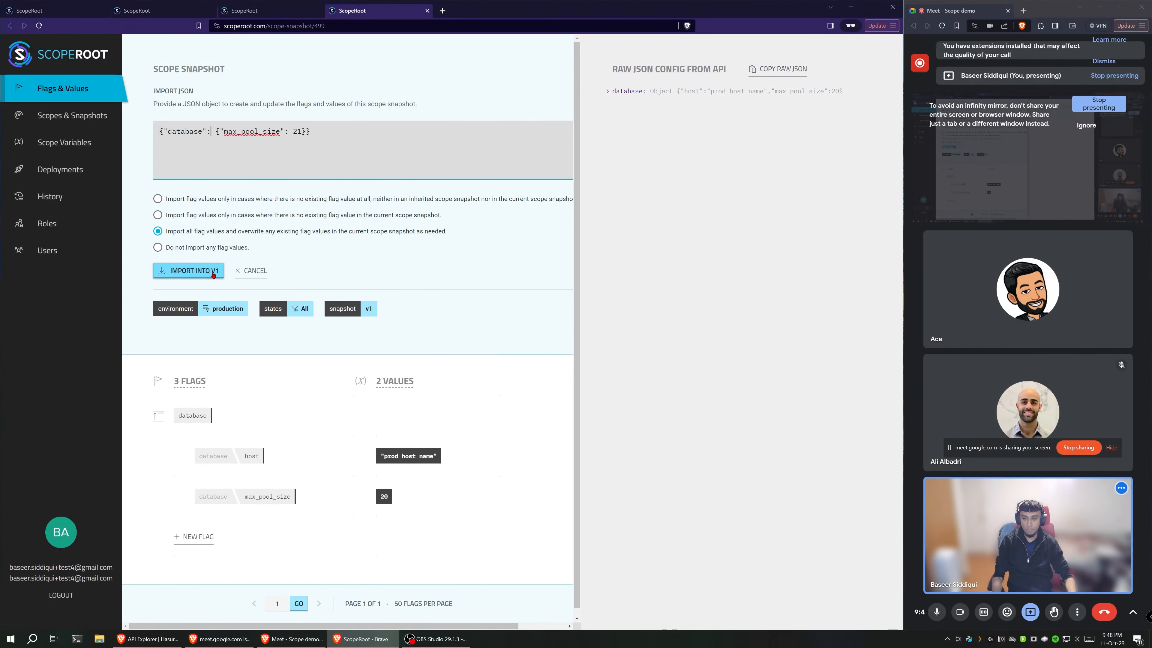
pyautogui.click(214, 272)
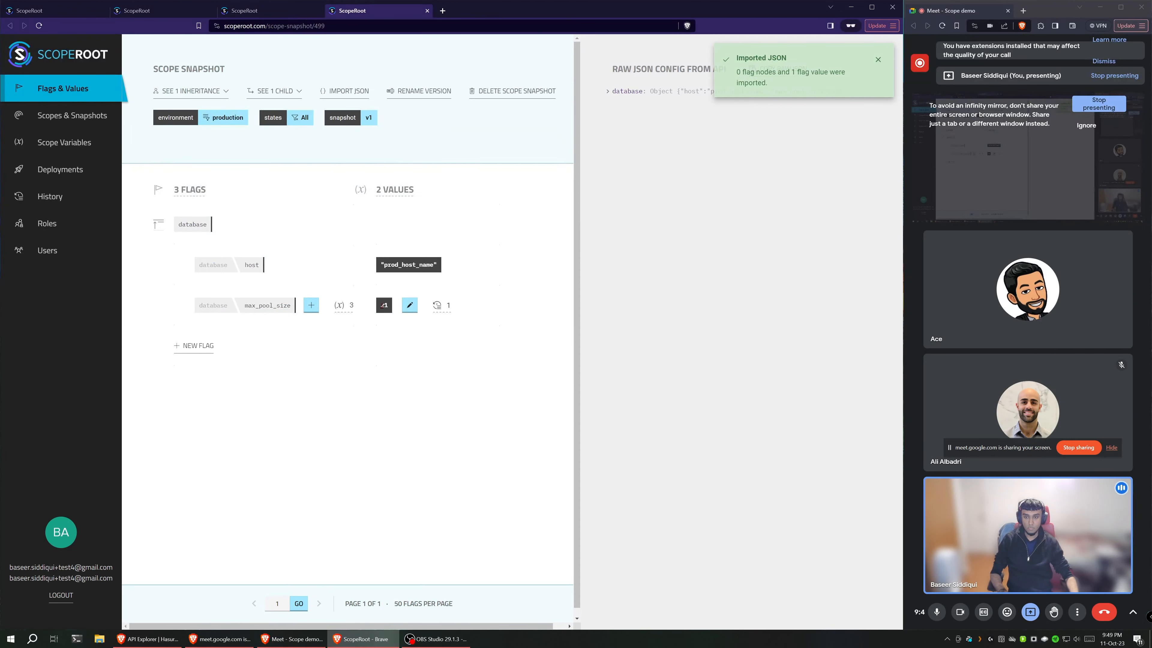
# Step: Inspect the database max_pool_size flag and the scope snapshot it is inherited from
pyautogui.moveTo(233, 308)
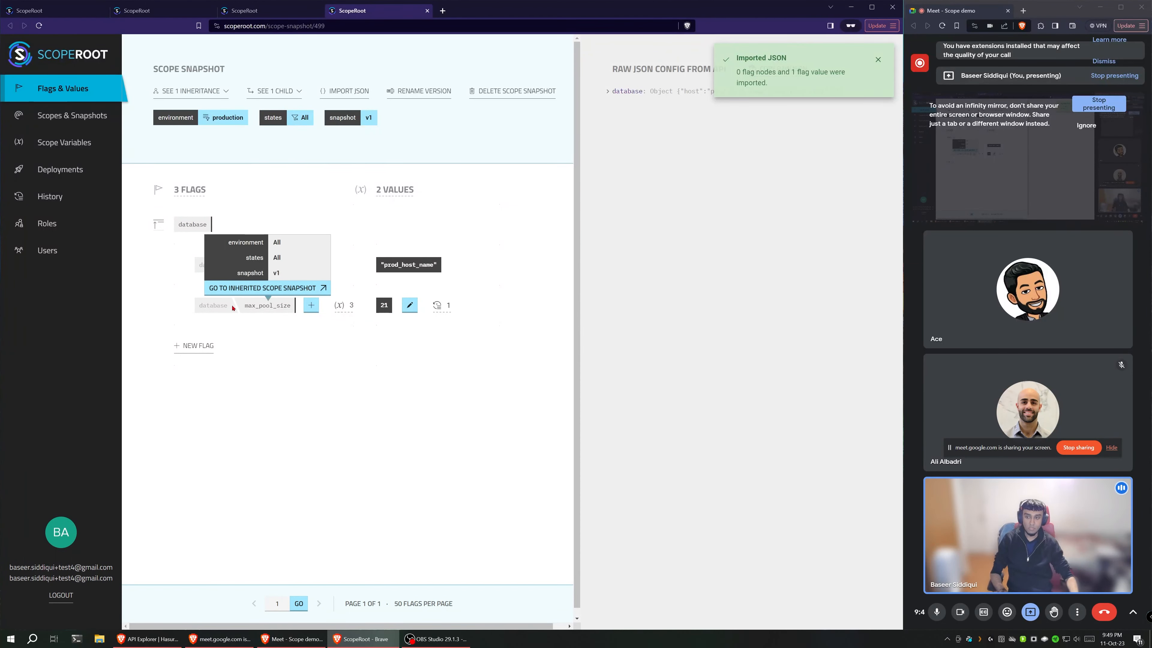
pyautogui.moveTo(199, 305); pyautogui.dragTo(293, 305)
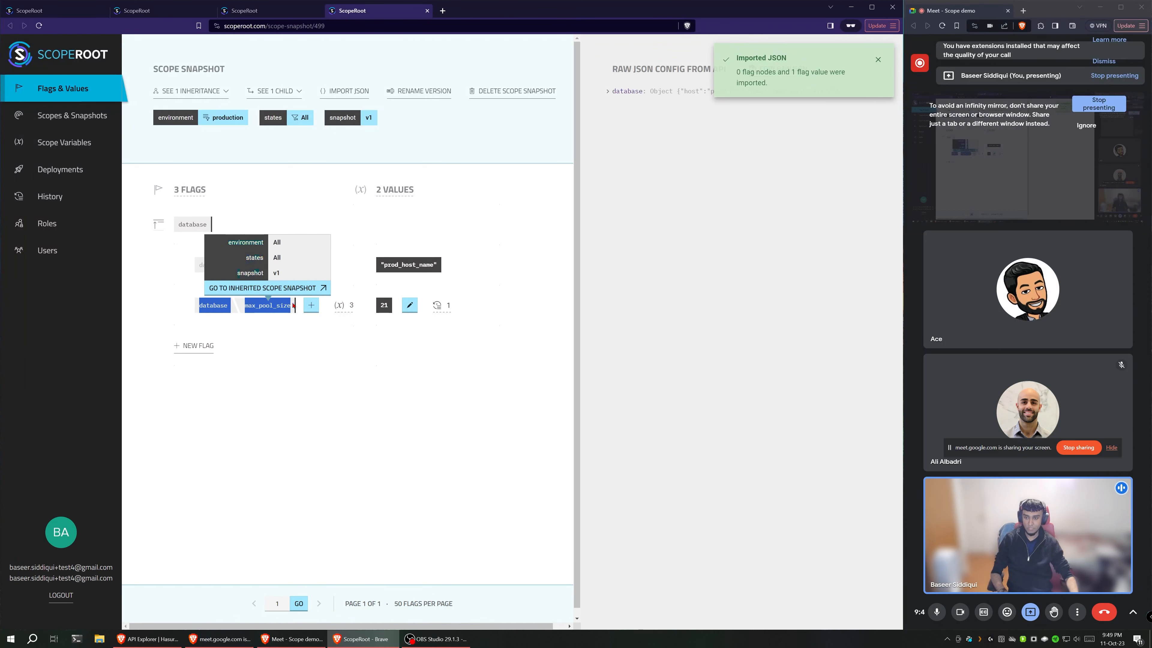
pyautogui.click(430, 425)
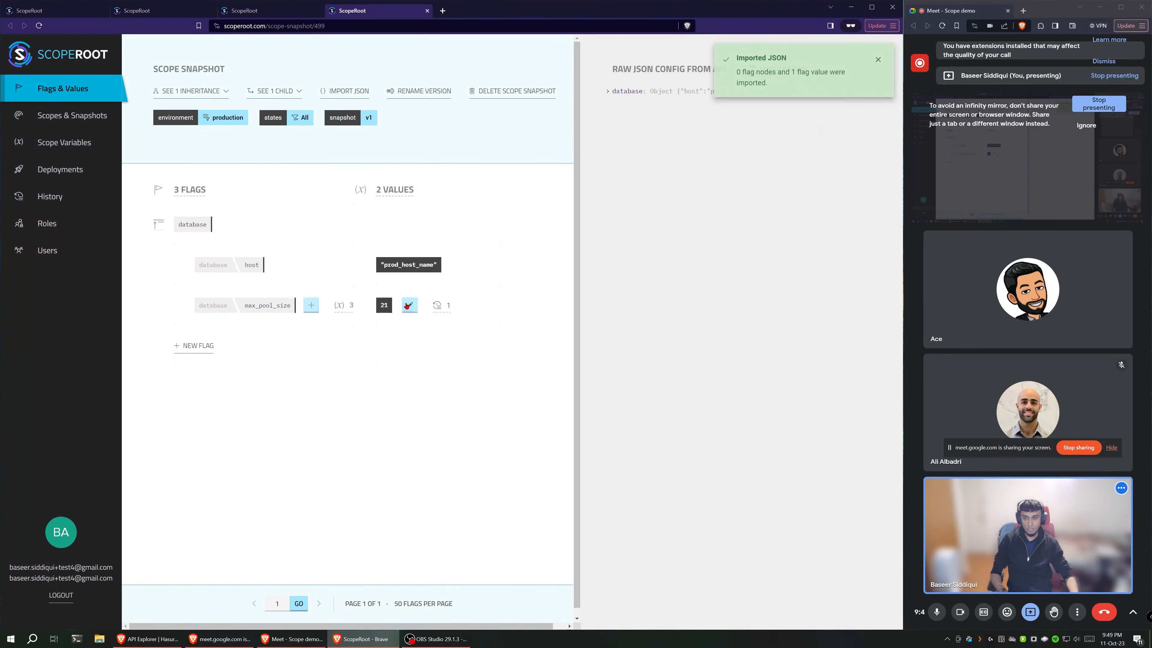
# Step: Import the JSON {"new_imported_flag": true} into the production v1 snapshot, overwriting existing flag values as needed
pyautogui.click(345, 90)
pyautogui.press('BackSpace')
pyautogui.write('{"new_imported_flag":')
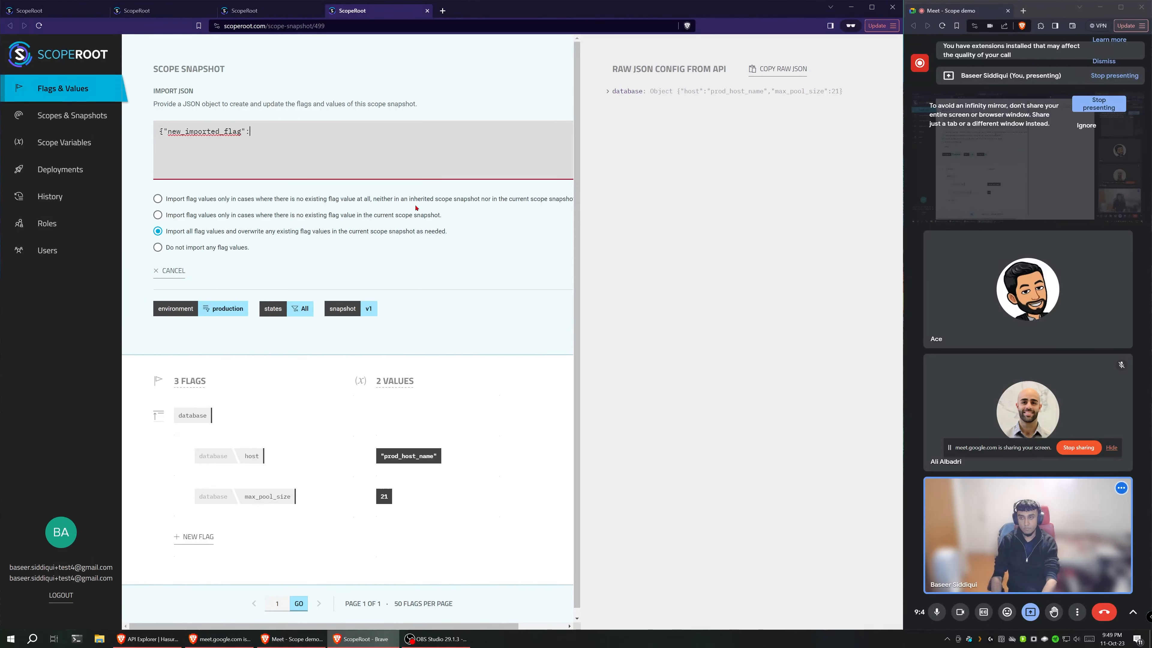
pyautogui.write('e}')
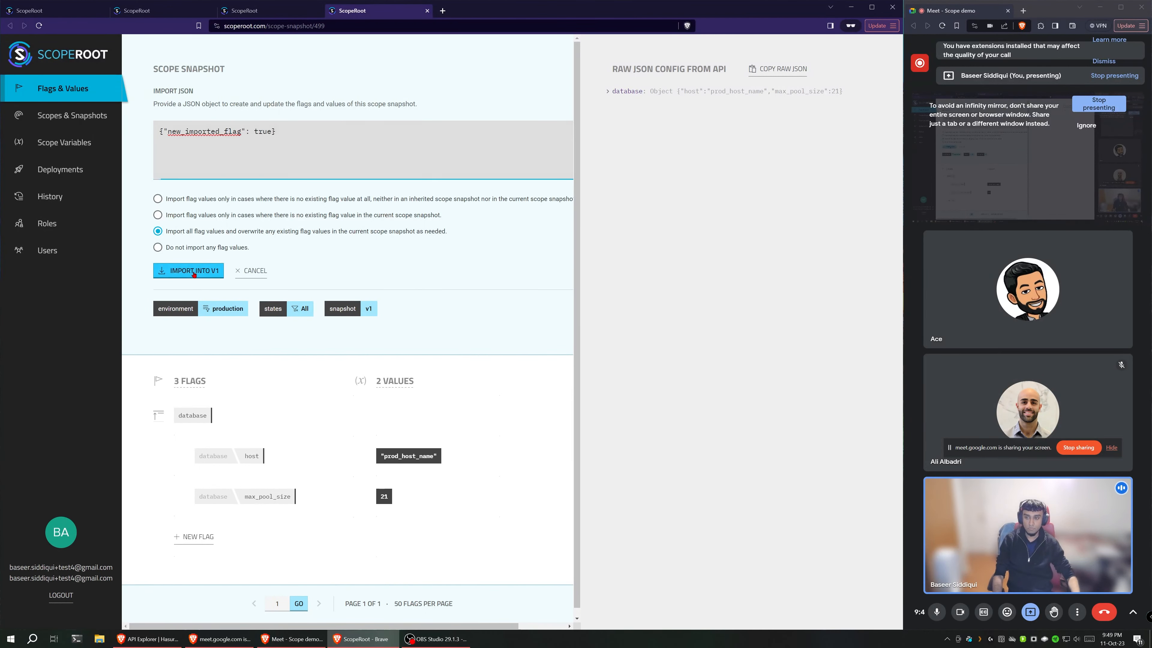
pyautogui.click(488, 467)
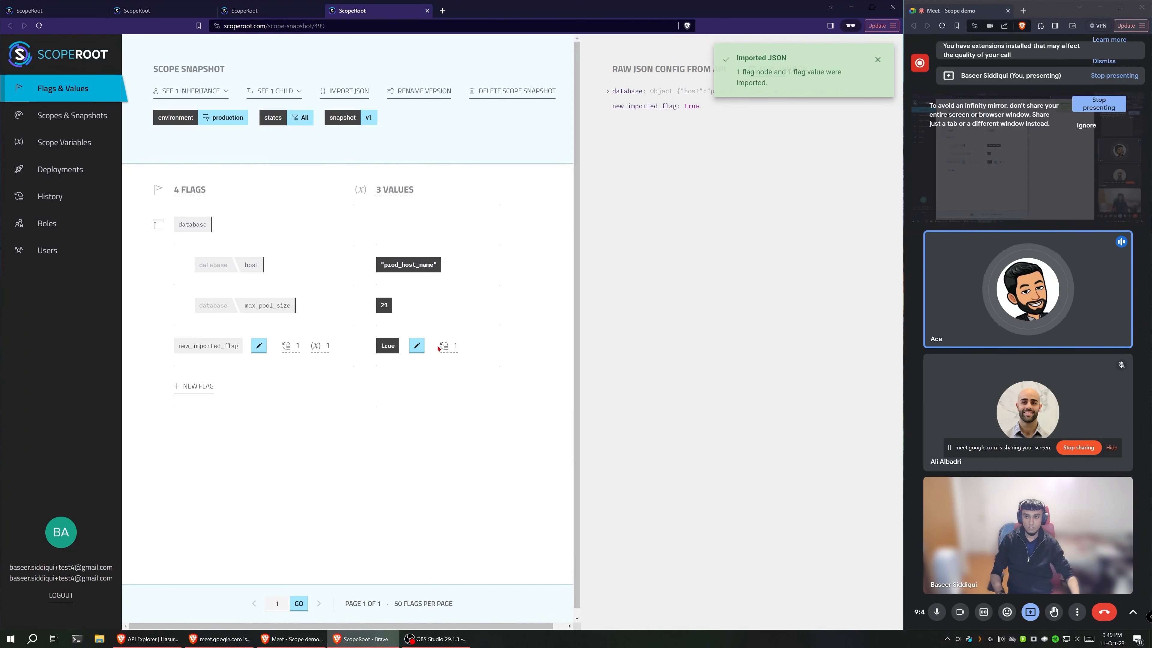
pyautogui.click(343, 94)
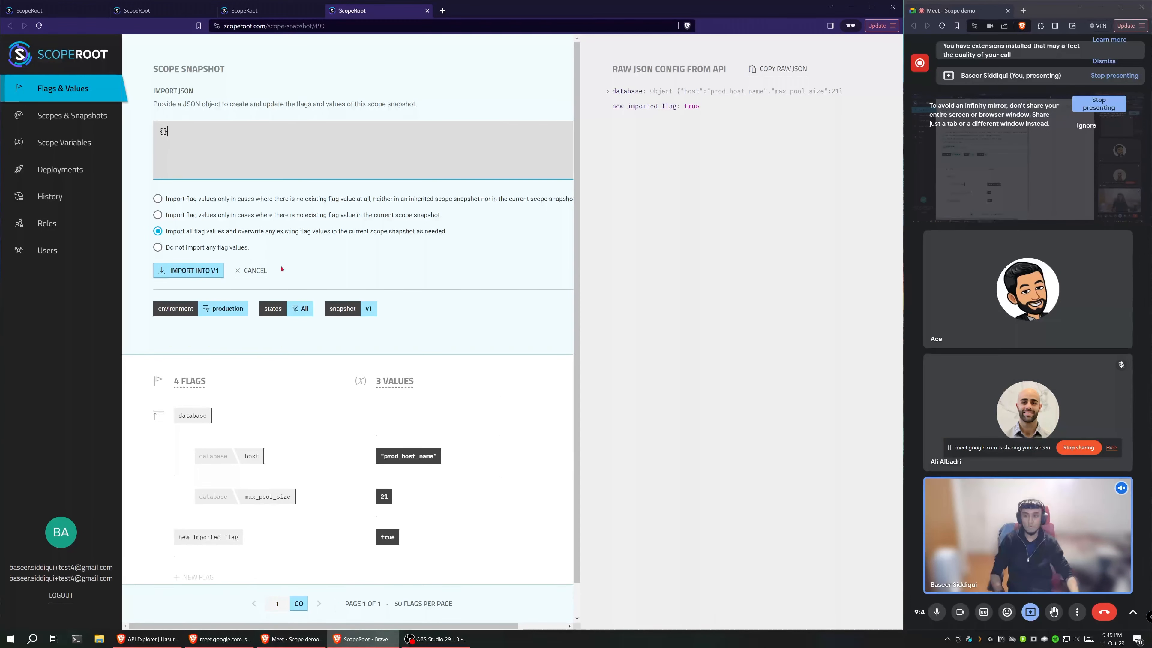
pyautogui.click(260, 273)
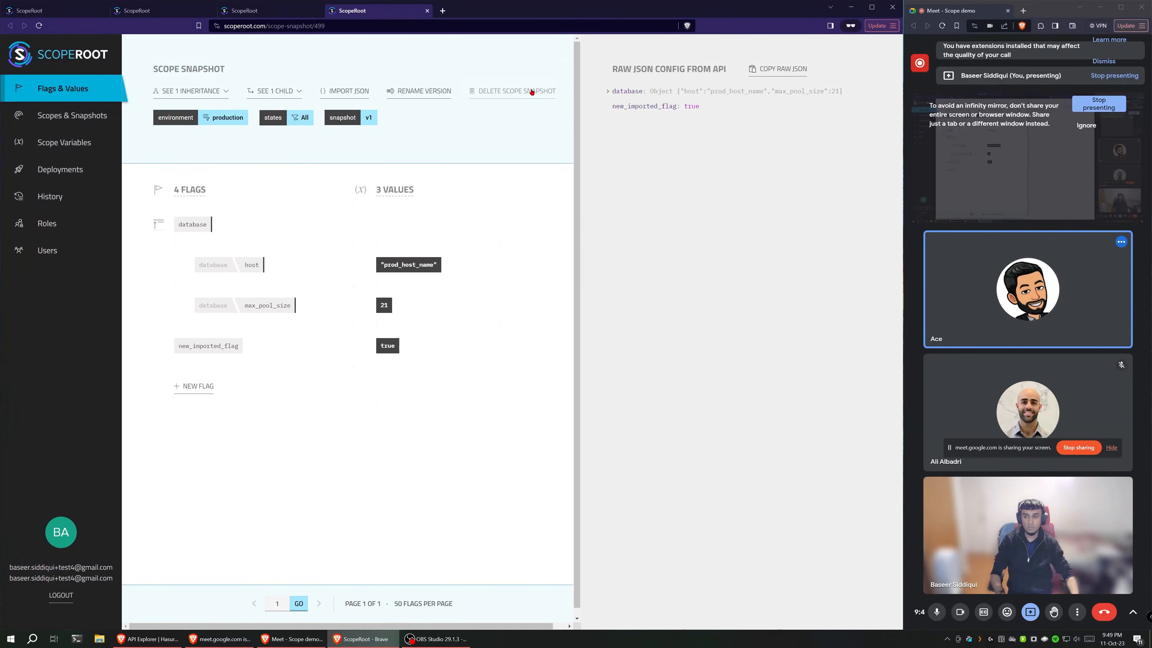
pyautogui.moveTo(223, 119)
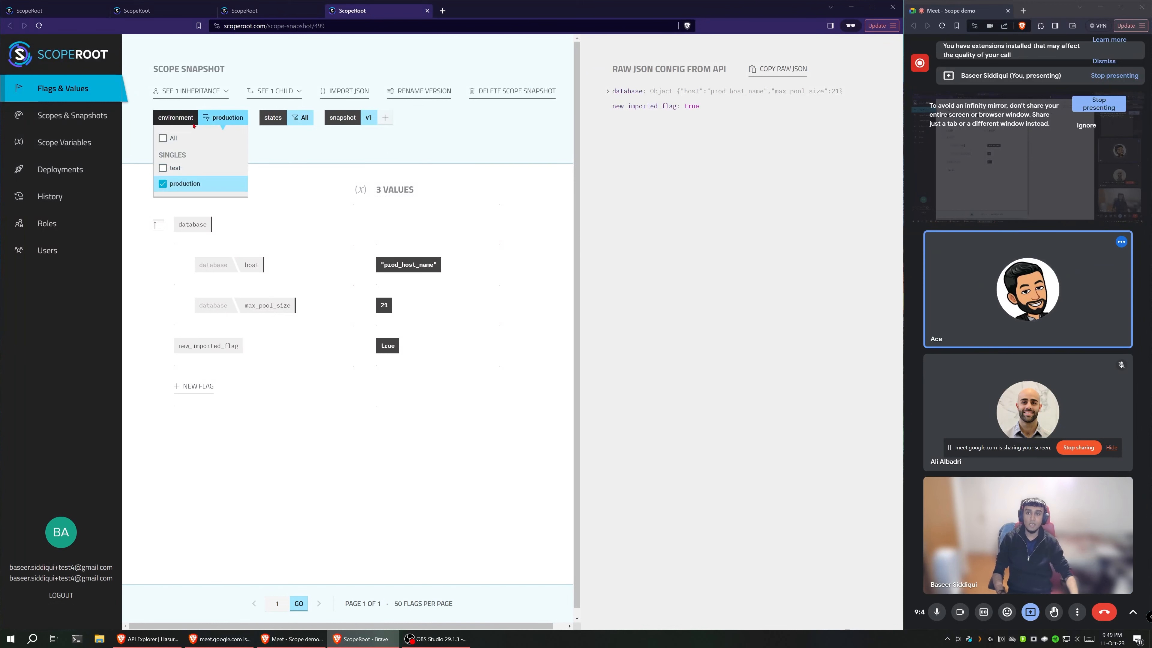
pyautogui.click(191, 166)
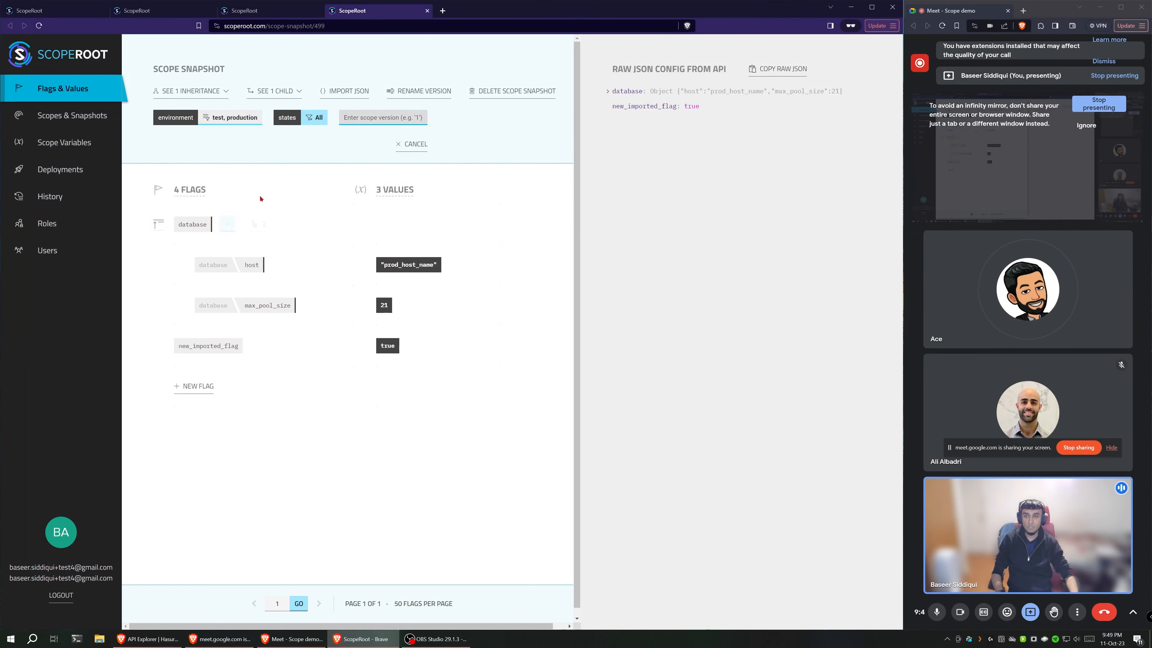
pyautogui.click(196, 138)
pyautogui.moveTo(279, 117)
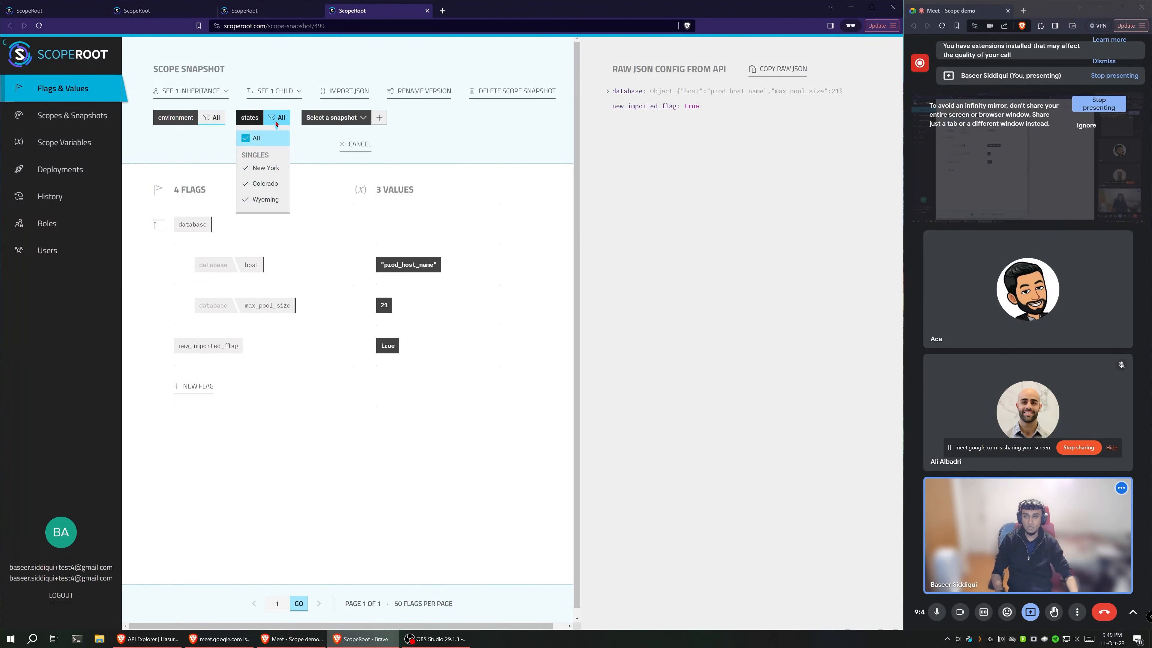
pyautogui.click(266, 199)
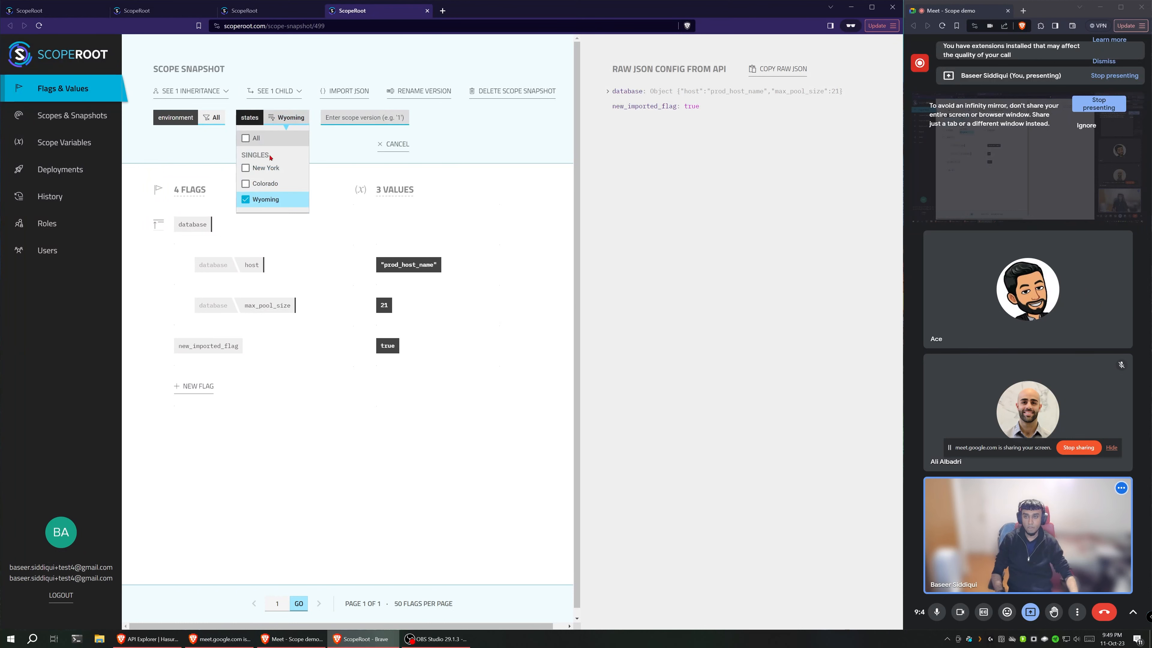
# Step: Open the v1 snapshot of the All environment, All states scope from the scopes list and close the older ScopeRoot tabs
pyautogui.click(71, 116)
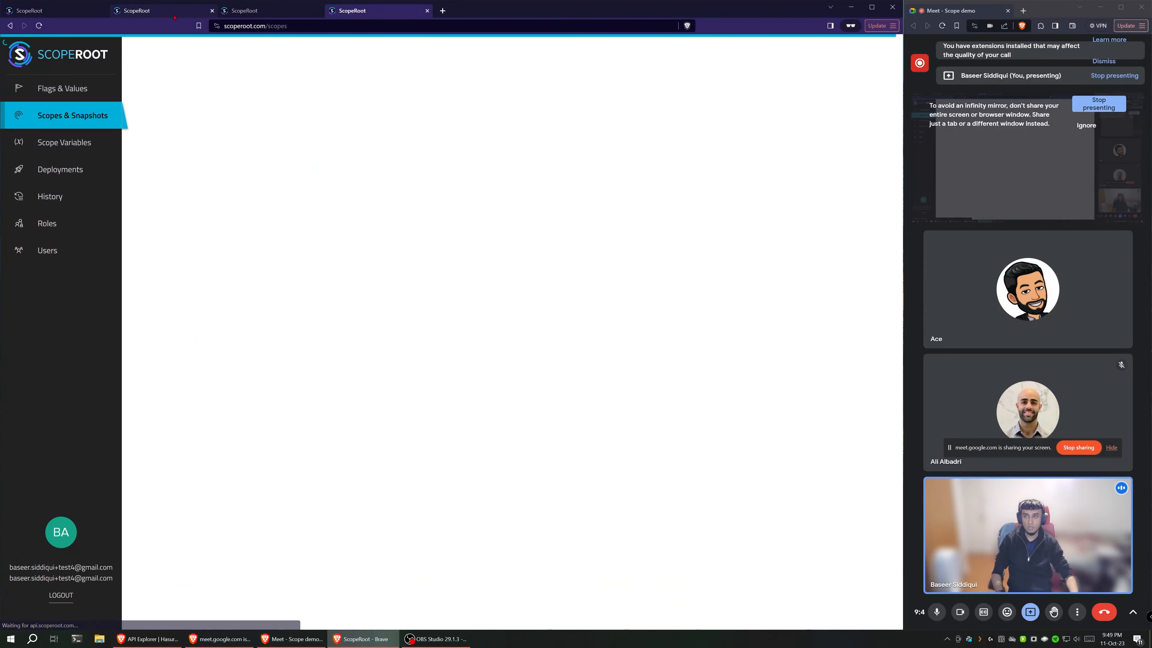
pyautogui.click(594, 156)
pyautogui.click(592, 176)
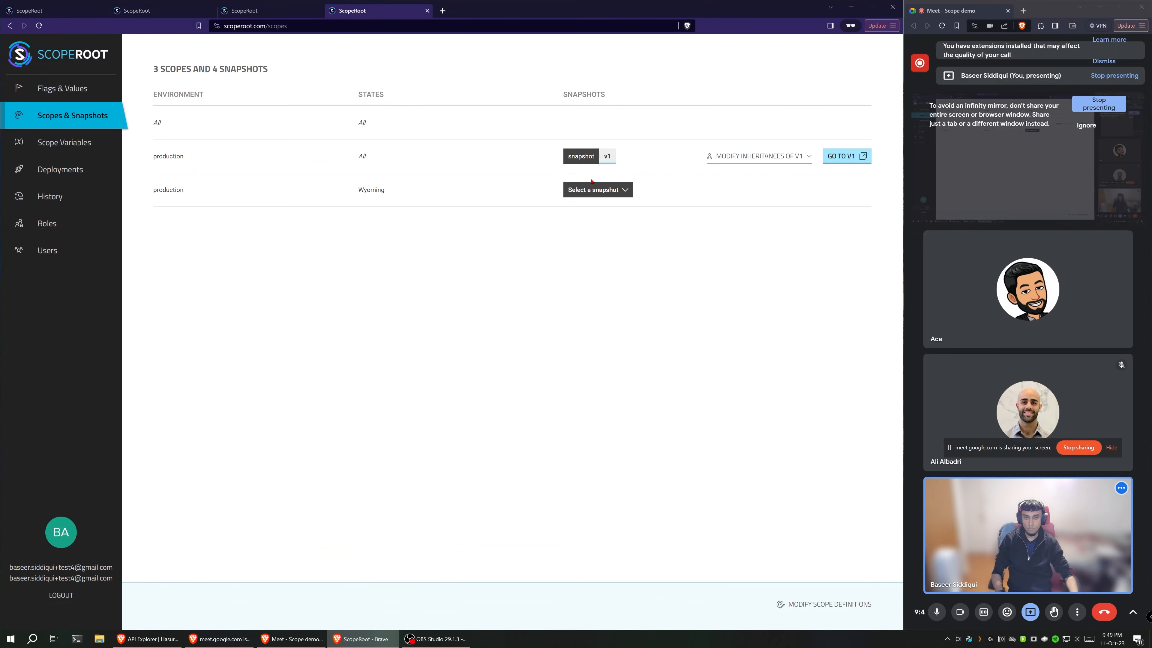
pyautogui.click(598, 190)
pyautogui.click(601, 208)
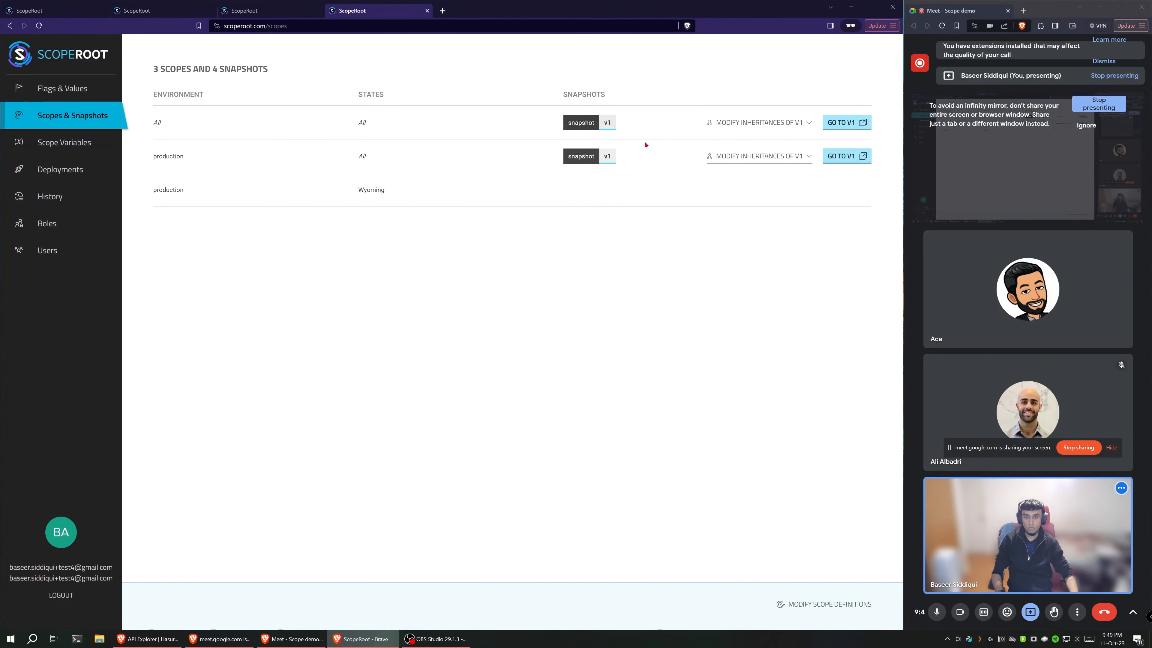
pyautogui.click(843, 123)
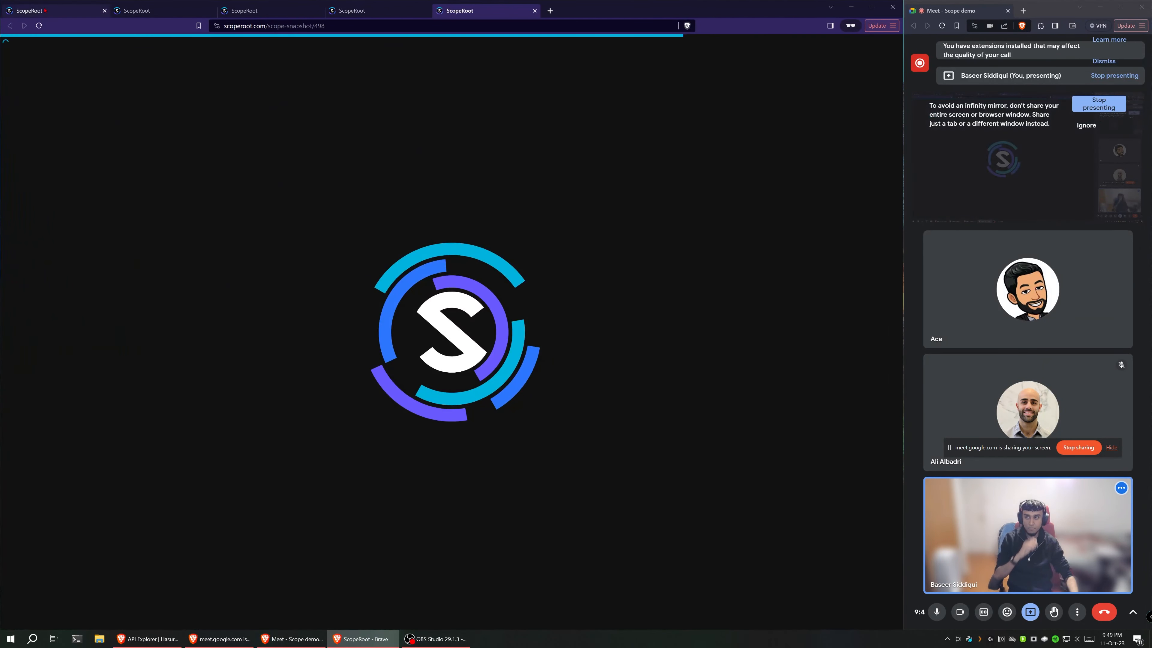
pyautogui.middleClick(41, 10)
pyautogui.middleClick(40, 10)
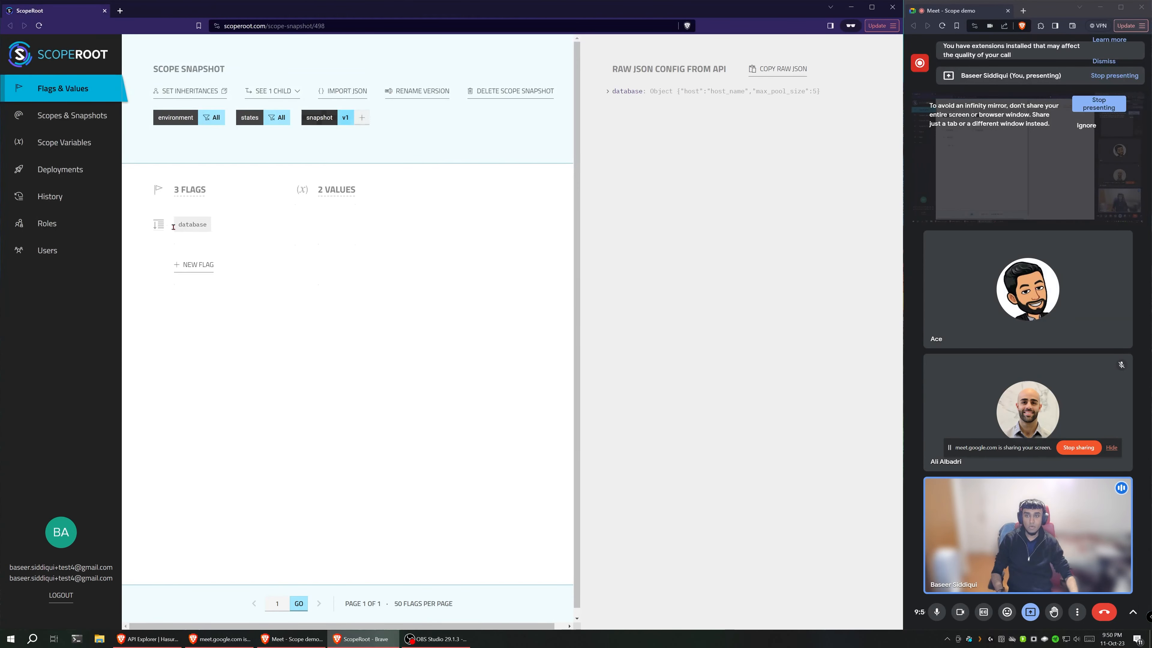
# Step: Expand the database flag in the All-scope v1 snapshot, view the v2 snapshot for comparison, and return to v1
pyautogui.click(159, 225)
pyautogui.click(348, 119)
pyautogui.click(337, 180)
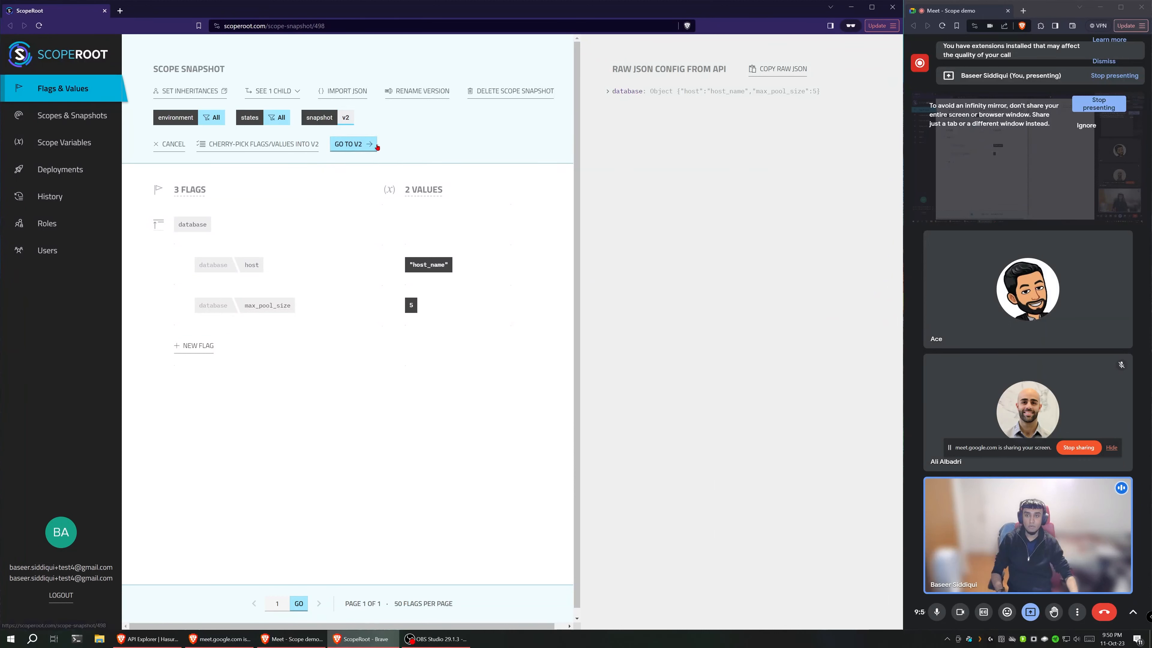
pyautogui.click(376, 145)
pyautogui.click(347, 124)
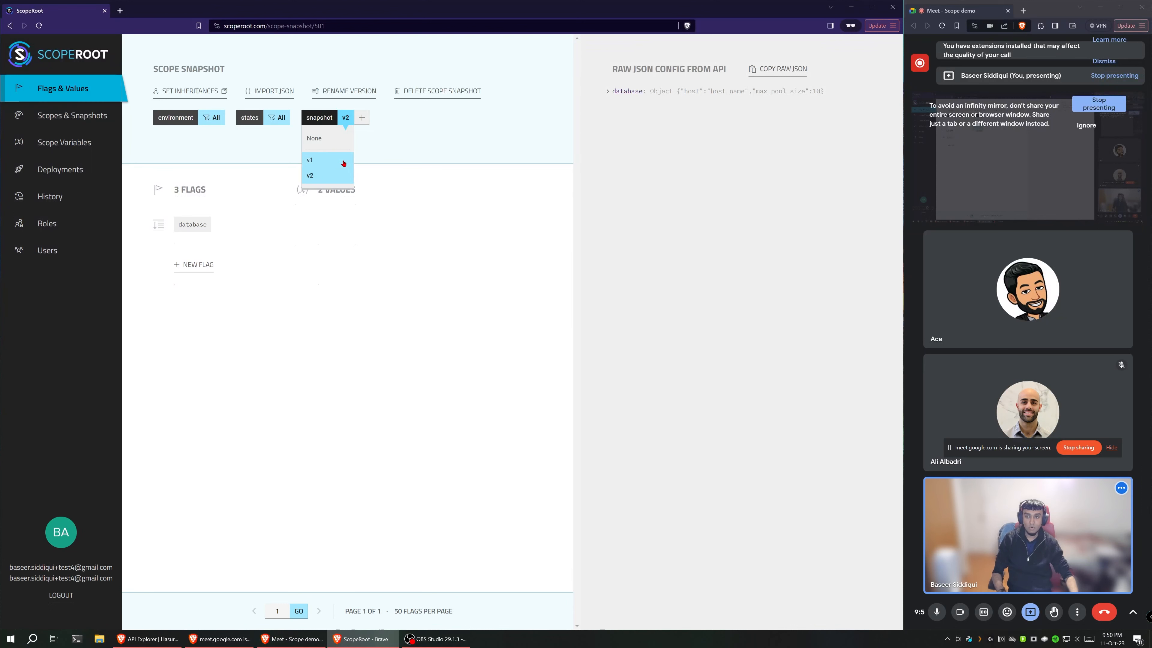
pyautogui.click(318, 160)
pyautogui.click(367, 143)
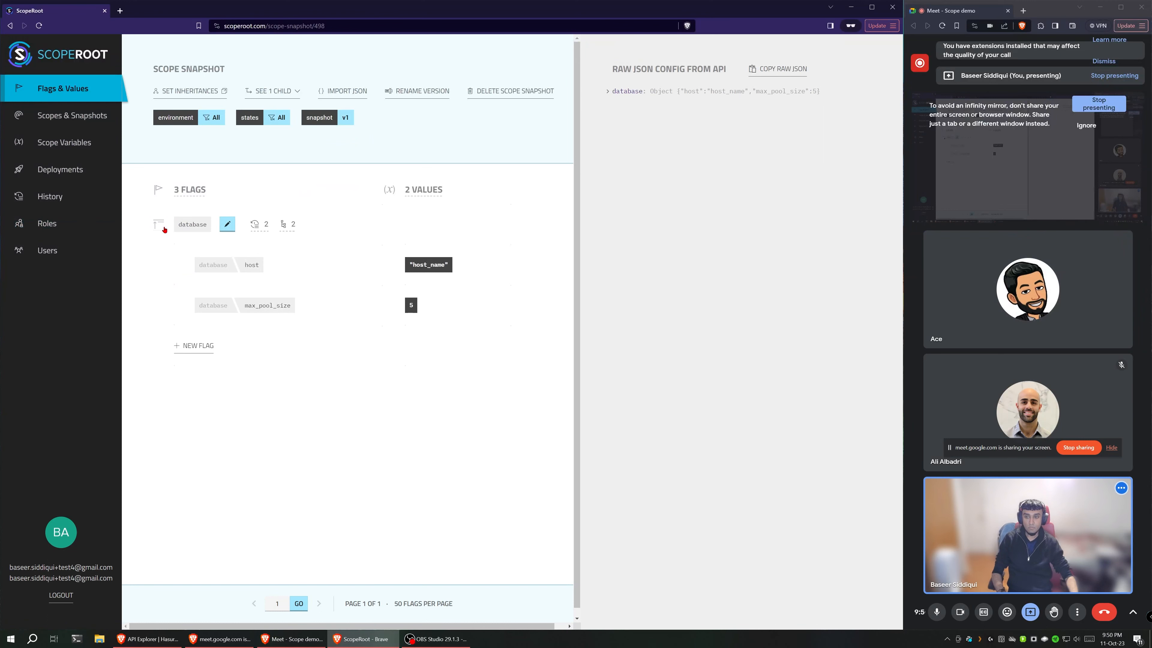
# Step: Add a new leaf flag named new_feature_flag to the All-scope v1 snapshot
pyautogui.click(187, 347)
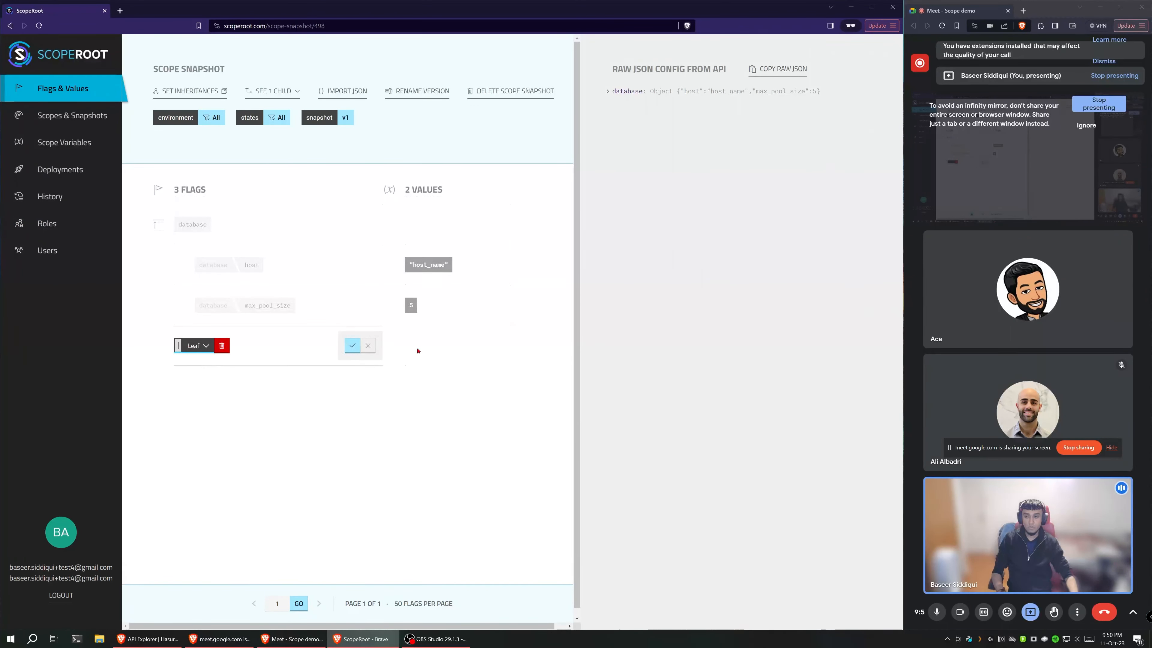
pyautogui.write('new')
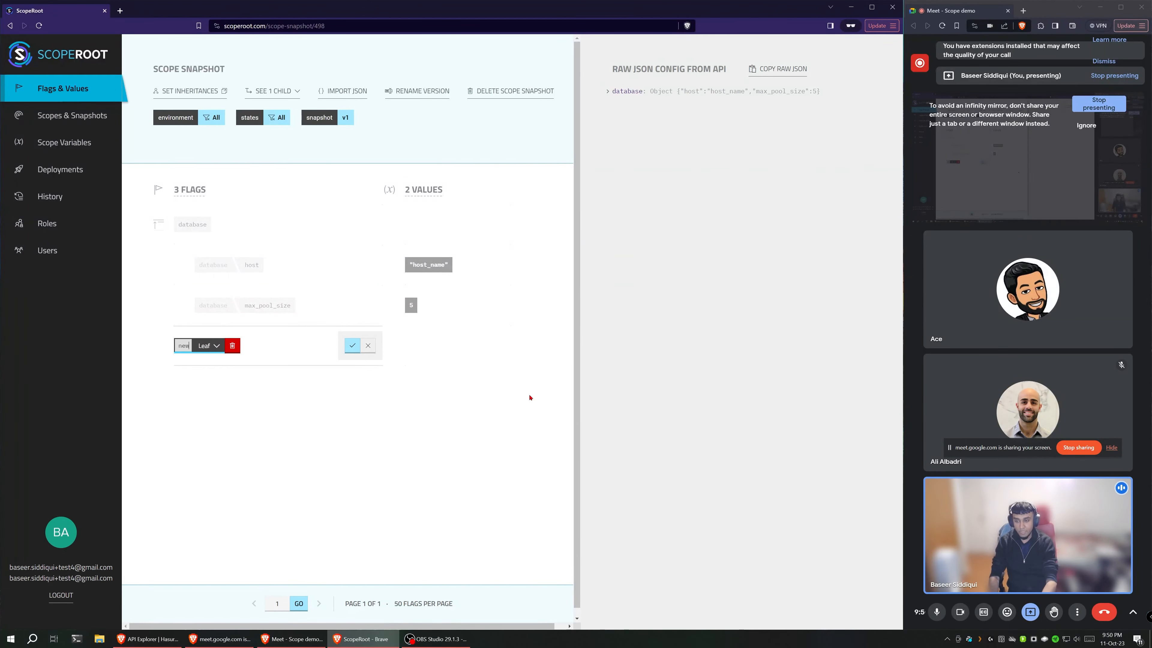
pyautogui.write('_flag_in')
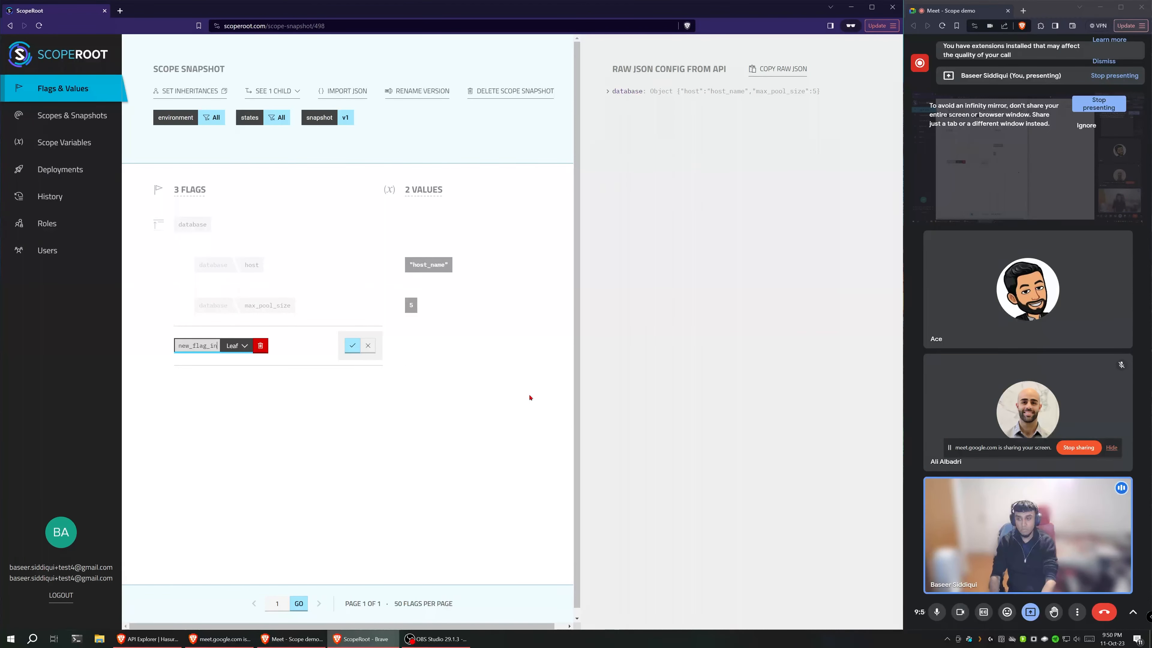
pyautogui.write('_v1')
pyautogui.press('BackSpace')
pyautogui.press('BackSpace')
pyautogui.press('BackSpace')
pyautogui.press('BackSpace')
pyautogui.press('BackSpace')
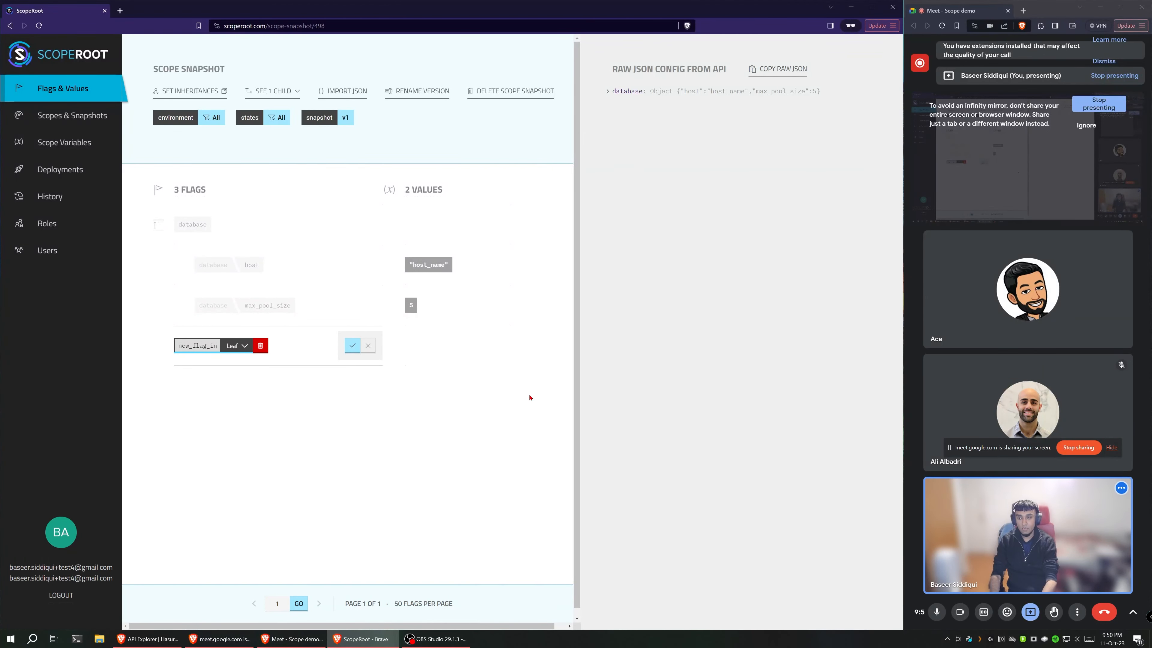
pyautogui.press('BackSpace')
pyautogui.press('BackSpace')
pyautogui.press('BackSpace')
pyautogui.press('BackSpace')
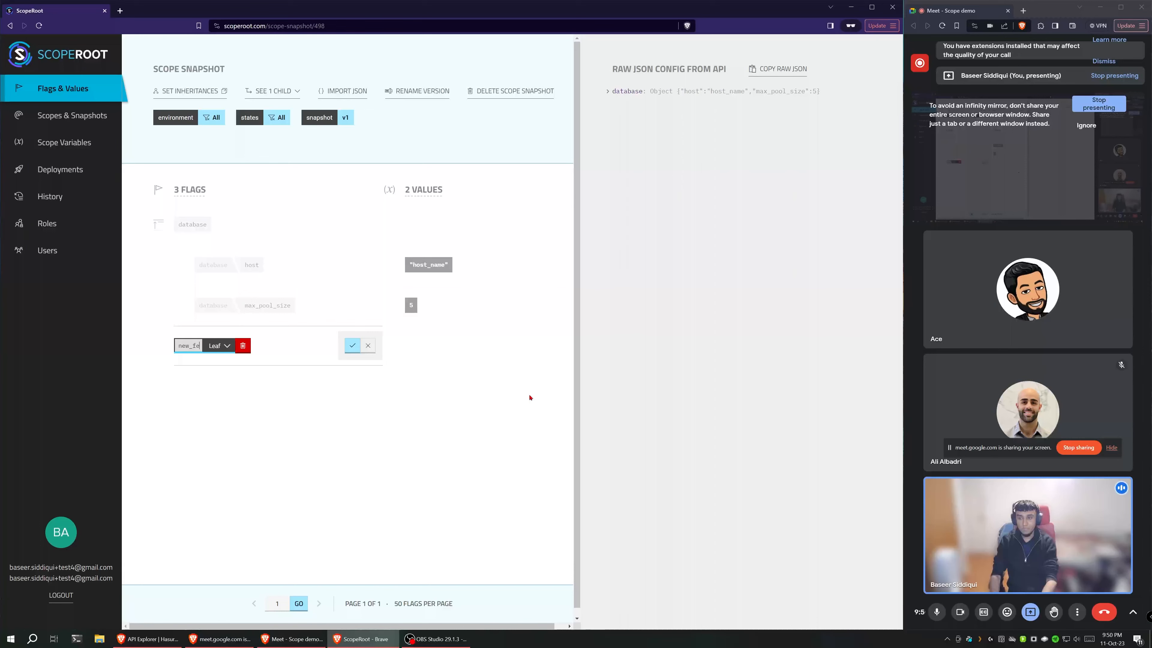
pyautogui.write('eature_flag')
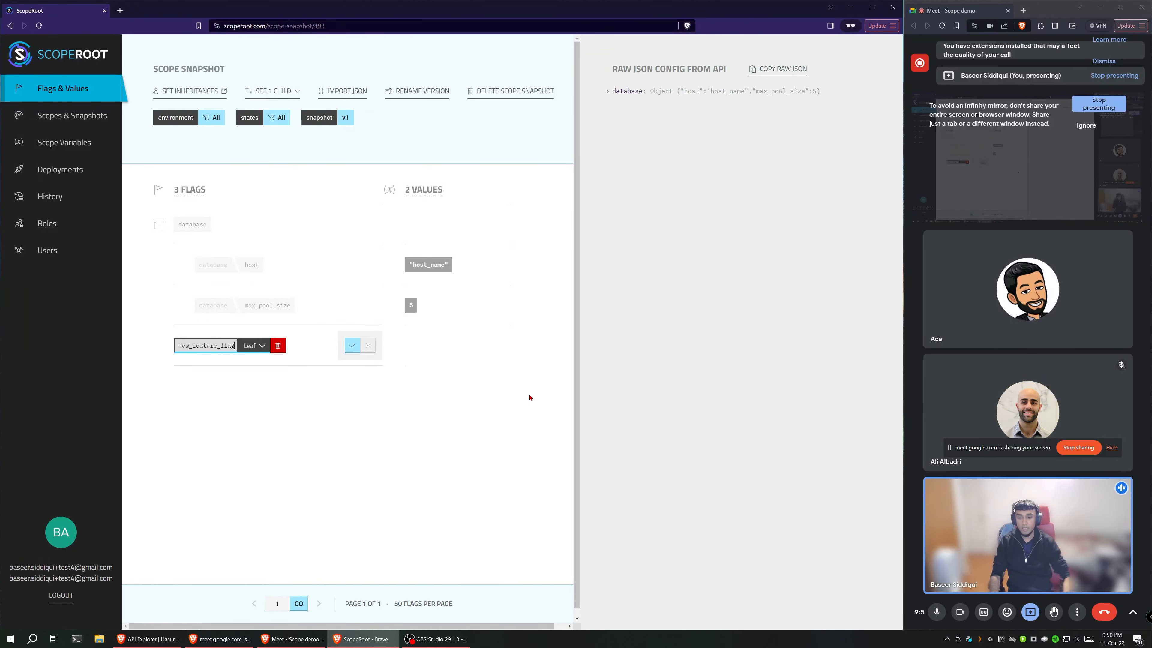
pyautogui.click(352, 346)
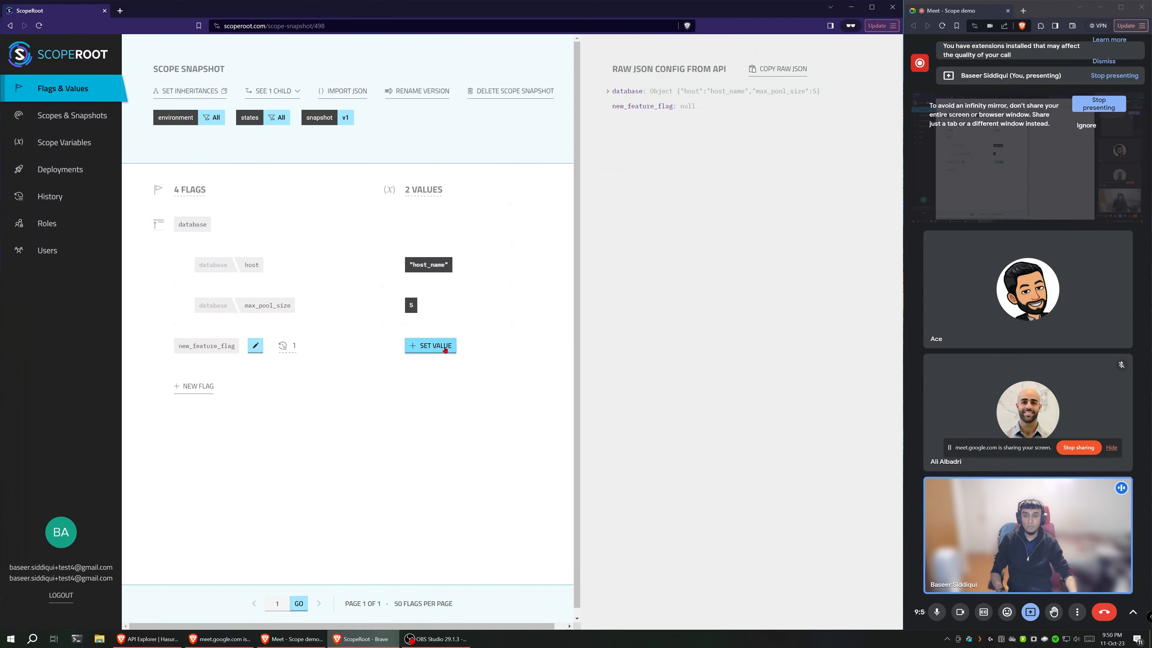
# Step: Set the value of new_feature_flag to True in the v1 snapshot
pyautogui.click(433, 345)
pyautogui.click(437, 367)
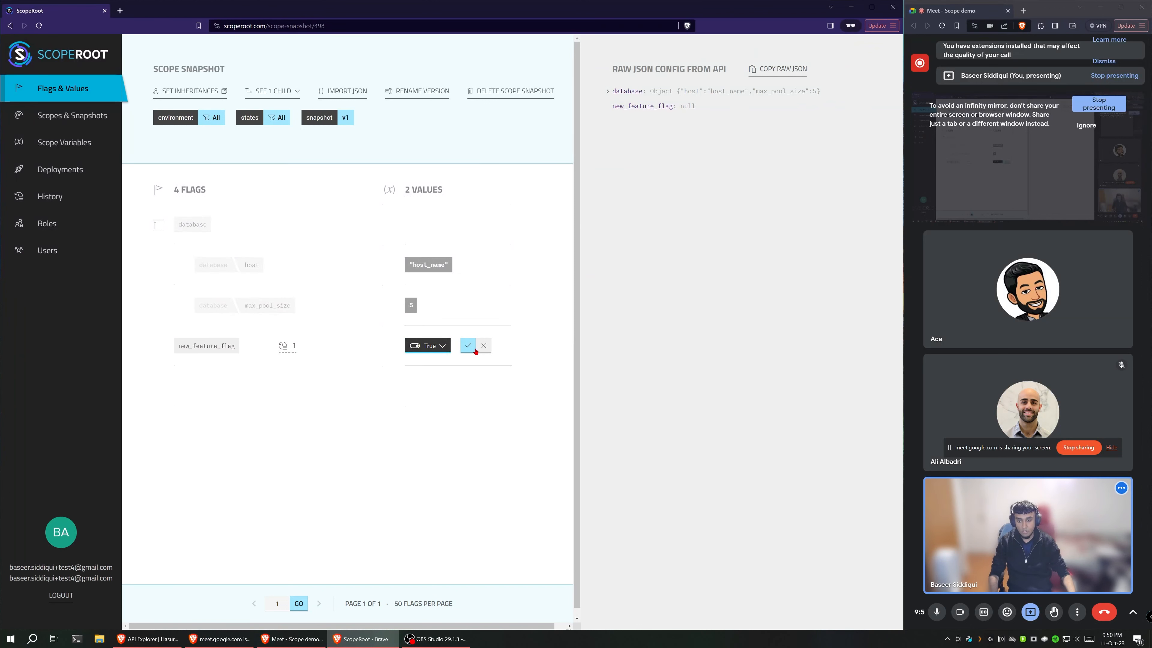
pyautogui.click(479, 346)
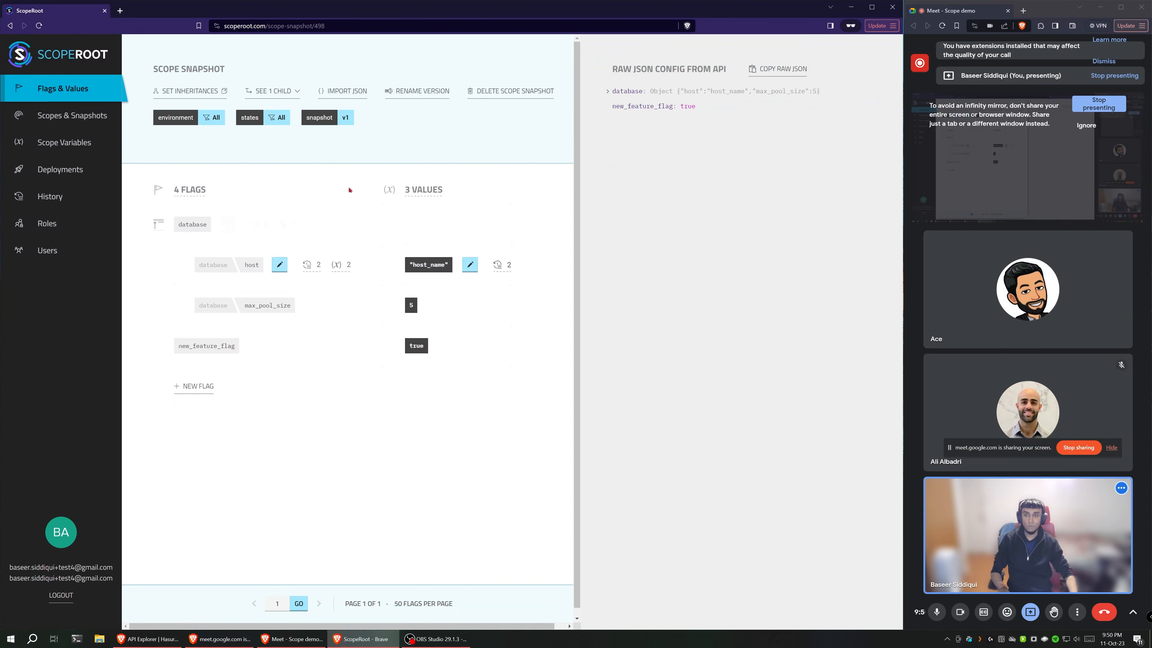
# Step: Cherry-pick new_feature_flag and its true value from the All-scope v1 snapshot and replicate them into v2
pyautogui.moveTo(347, 117)
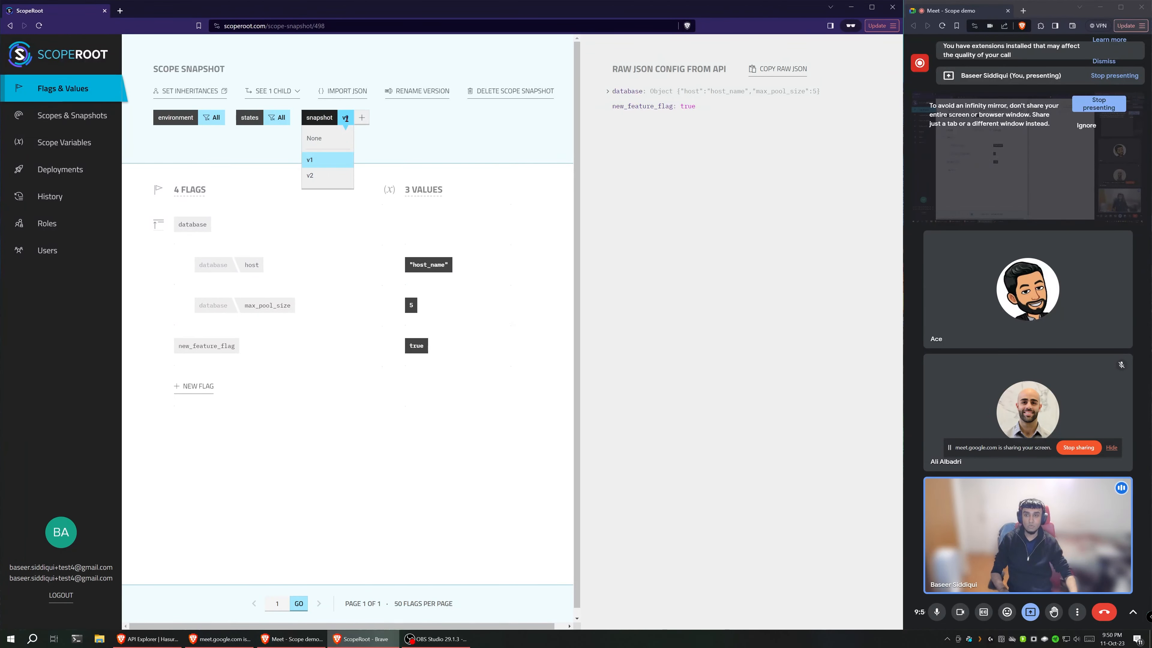
pyautogui.click(336, 175)
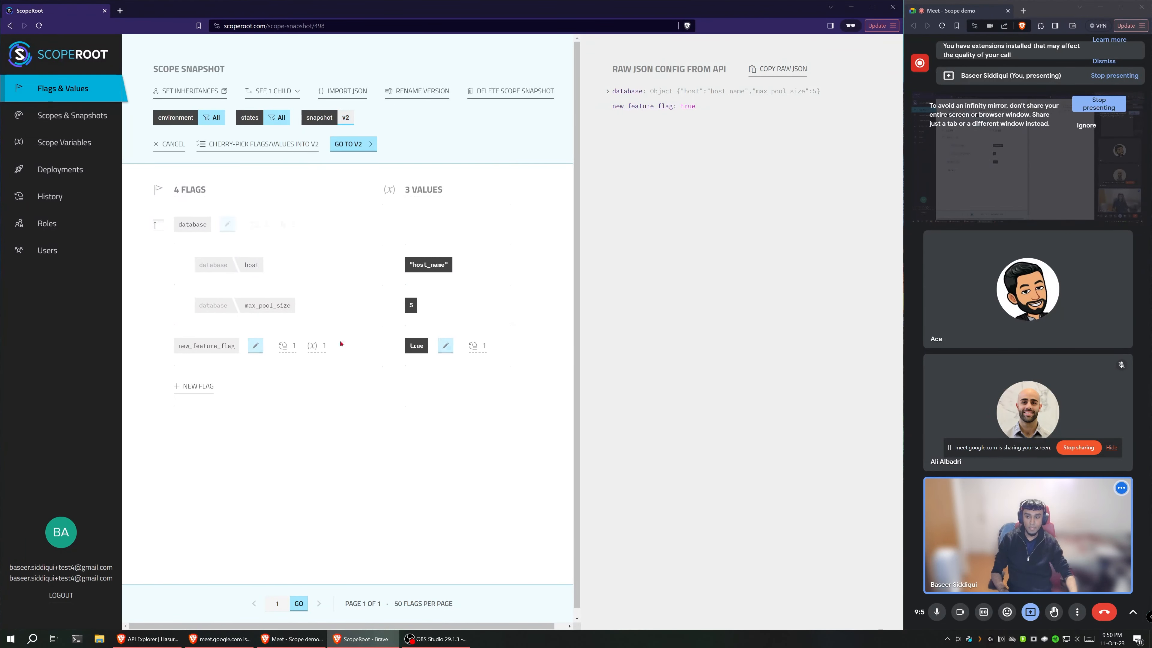
pyautogui.click(295, 150)
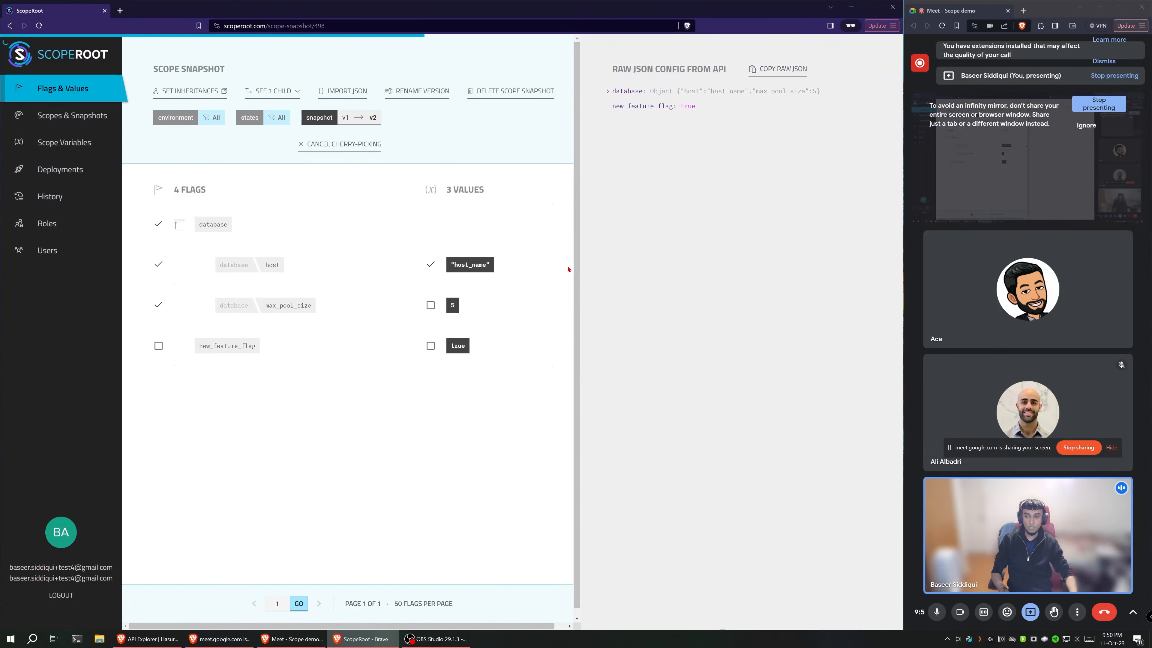
pyautogui.click(158, 347)
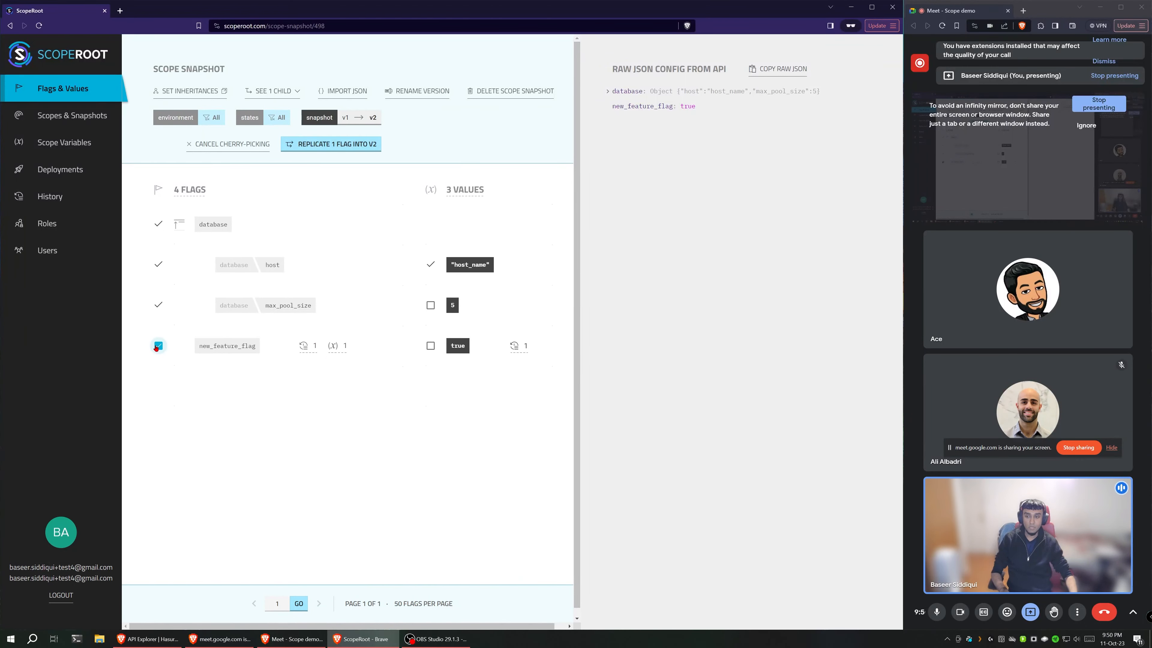
pyautogui.click(431, 346)
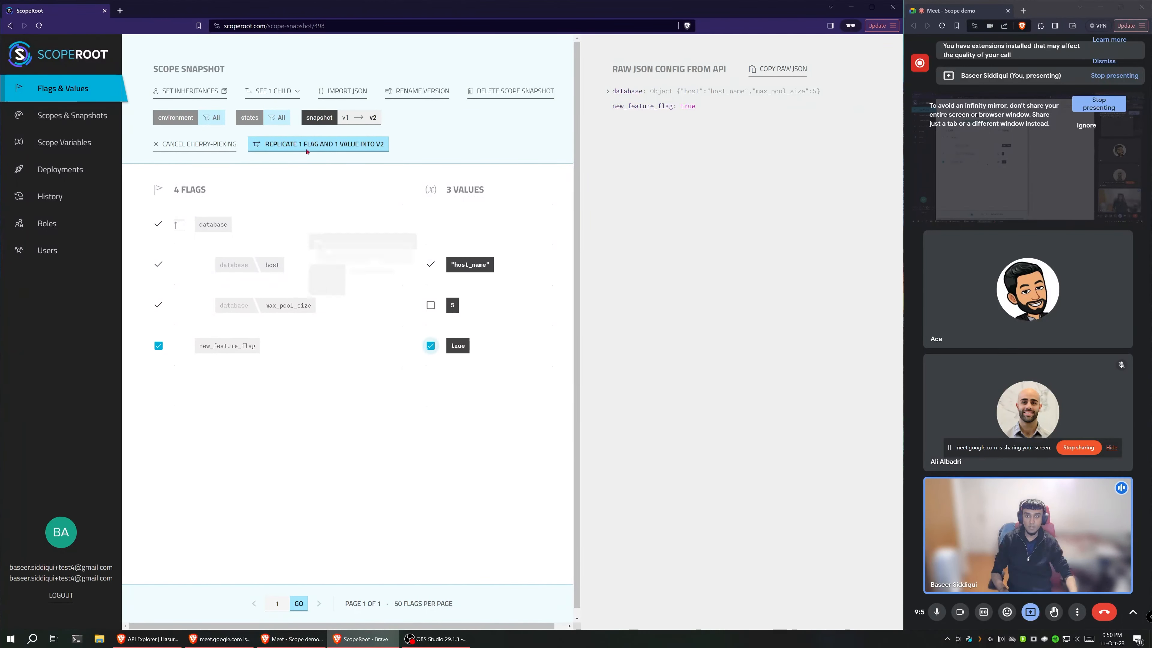
pyautogui.click(302, 145)
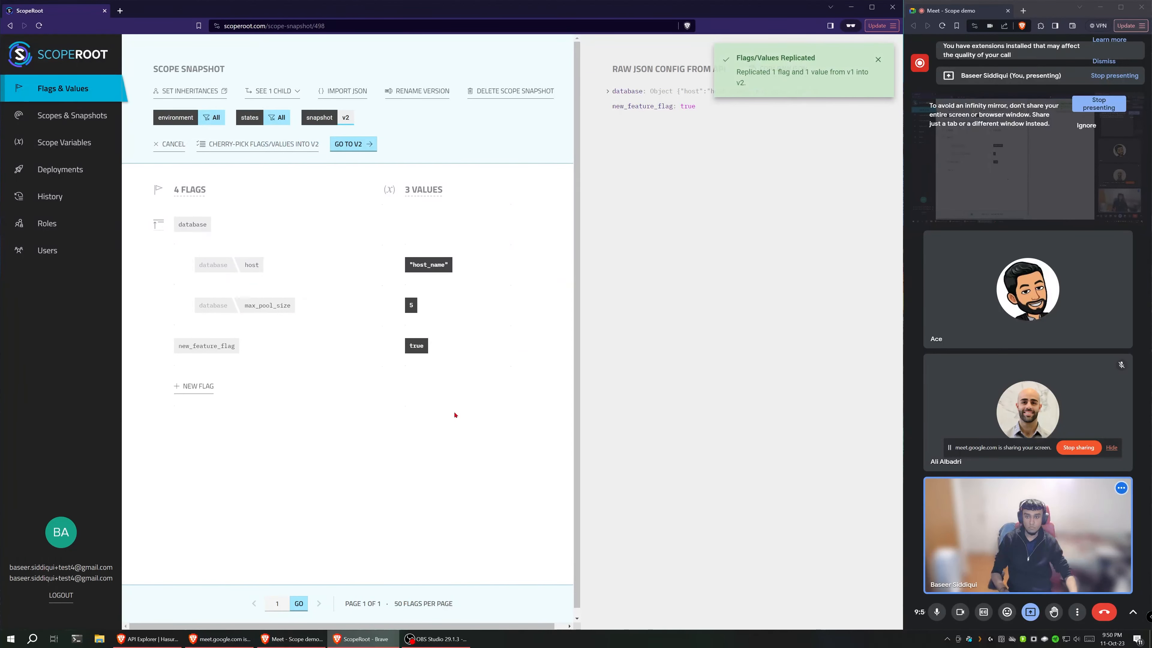
# Step: Open the All-scope v2 snapshot and rename new_feature_flag to new_feature_flag_v2, checking which versions share the flag
pyautogui.click(360, 144)
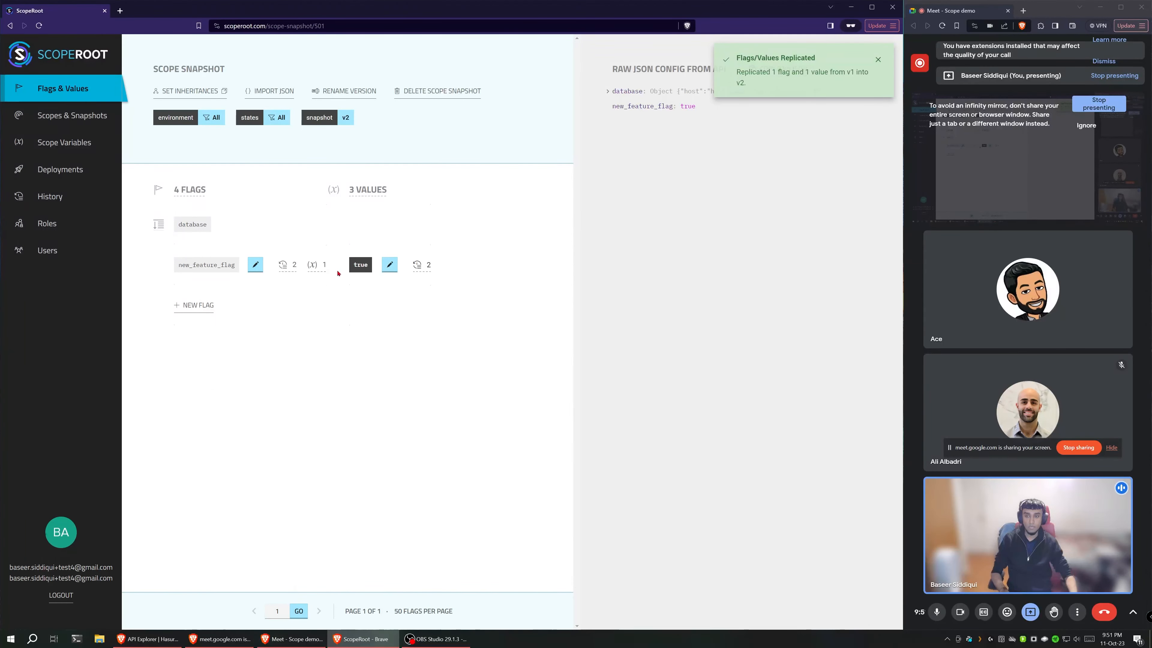
pyautogui.moveTo(279, 269)
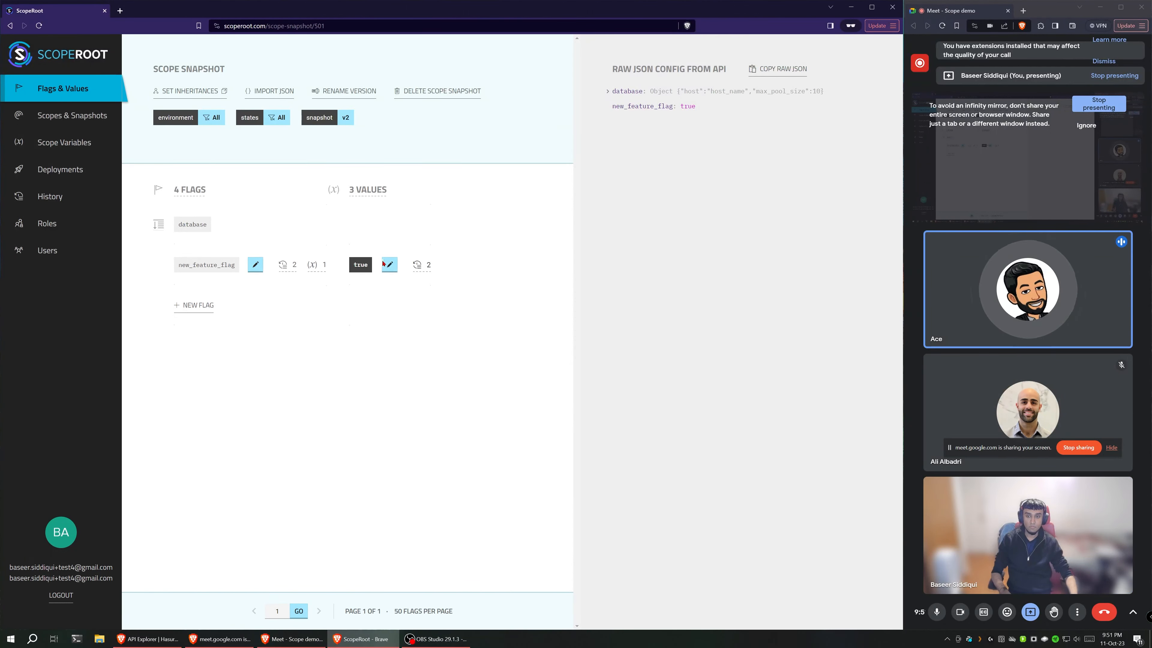
pyautogui.click(256, 266)
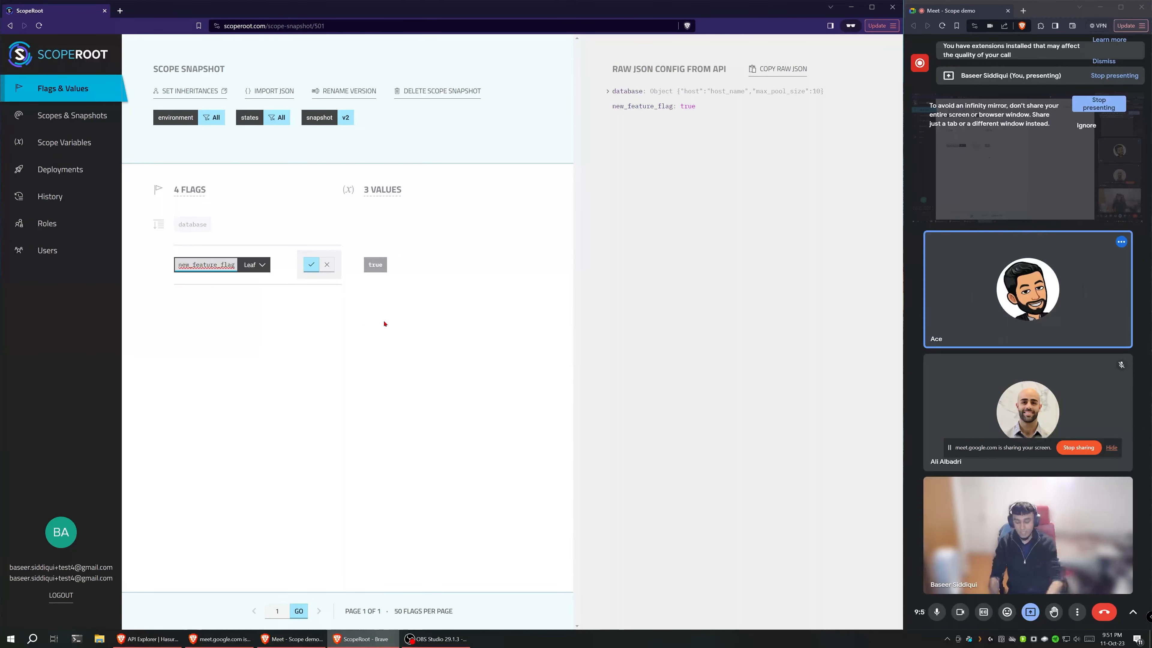
pyautogui.write('_v2')
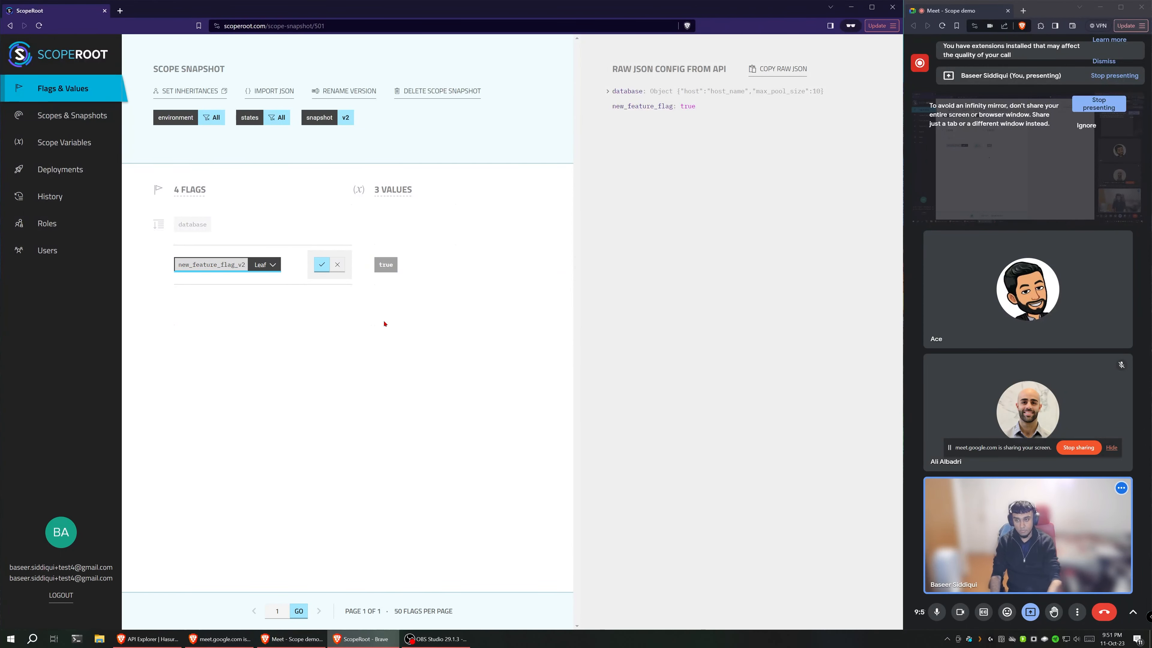
pyautogui.click(322, 266)
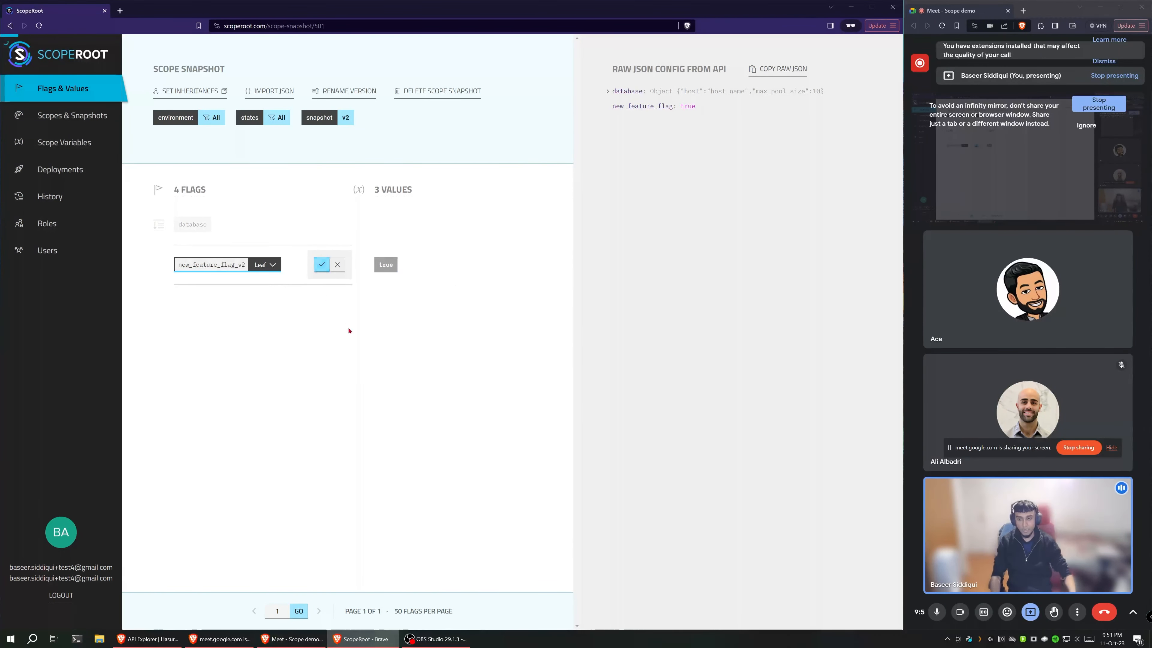
pyautogui.moveTo(294, 272)
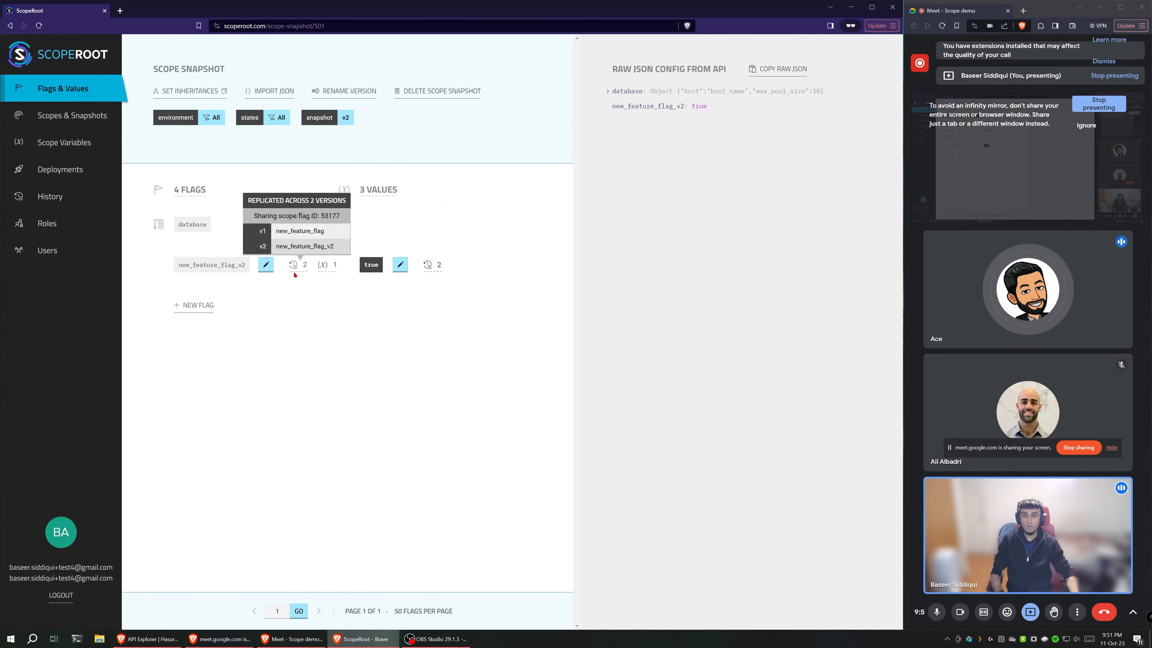
# Step: Examine which versions share new_feature_flag_v2, the name used in each, and the shared scope flag ID
pyautogui.moveTo(246, 265)
pyautogui.mouseDown()
pyautogui.moveTo(177, 266)
pyautogui.moveTo(246, 268)
pyautogui.mouseUp()
pyautogui.click(185, 265)
pyautogui.click(237, 266)
pyautogui.moveTo(297, 268)
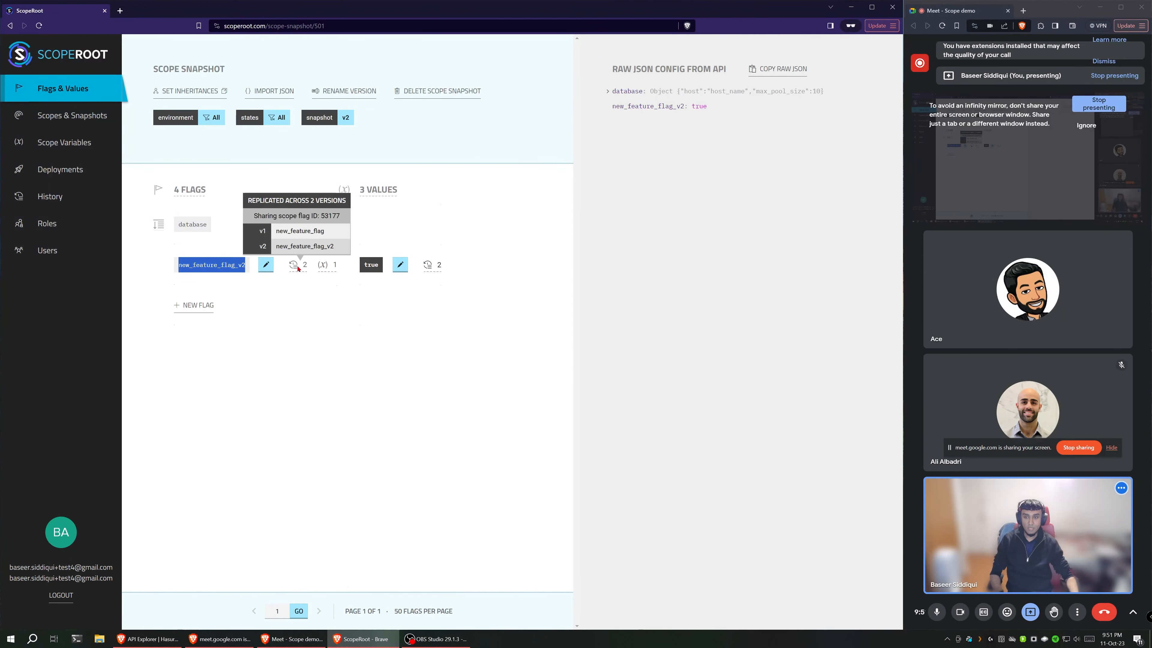
pyautogui.click(249, 265)
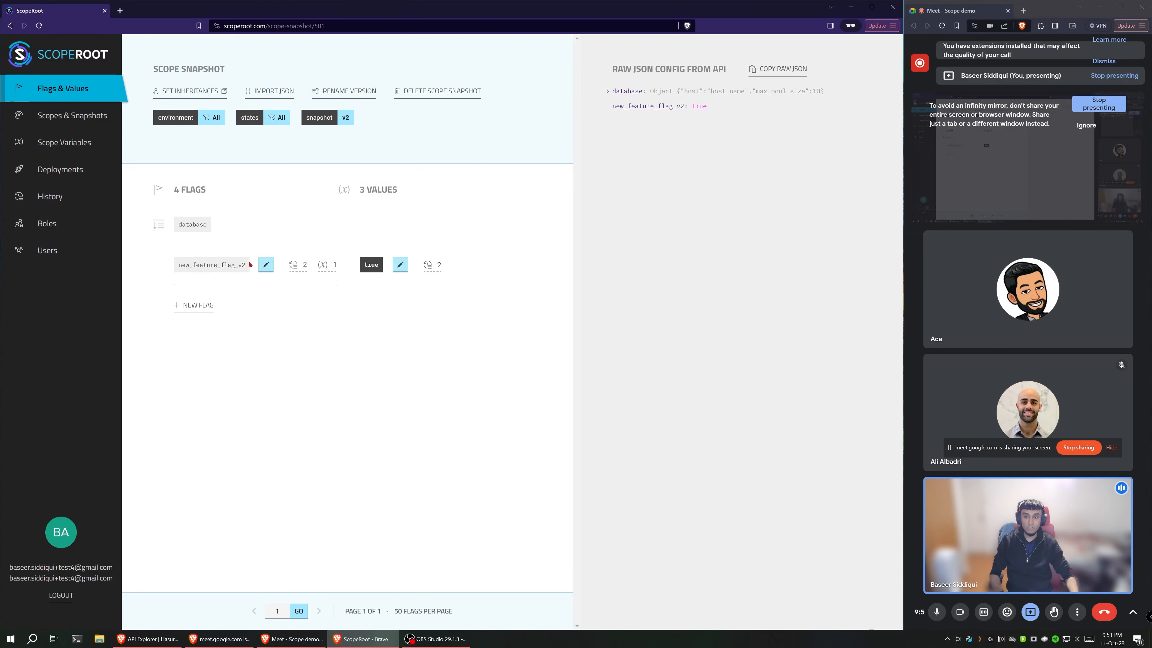
pyautogui.moveTo(246, 268); pyautogui.dragTo(184, 265)
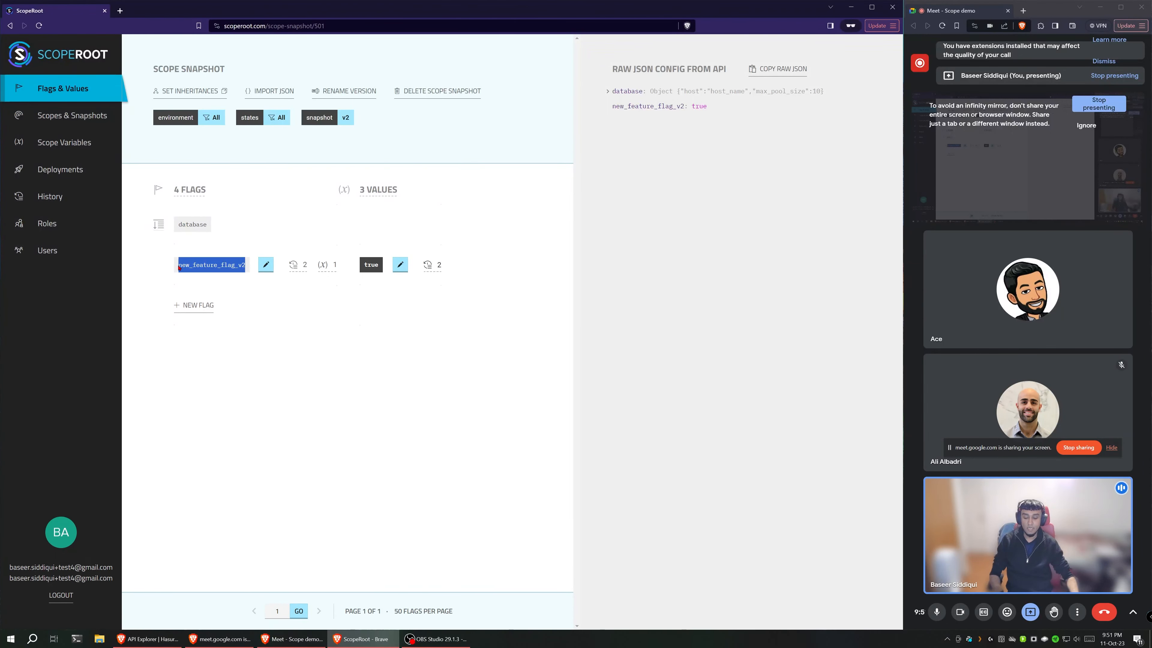
pyautogui.moveTo(298, 269)
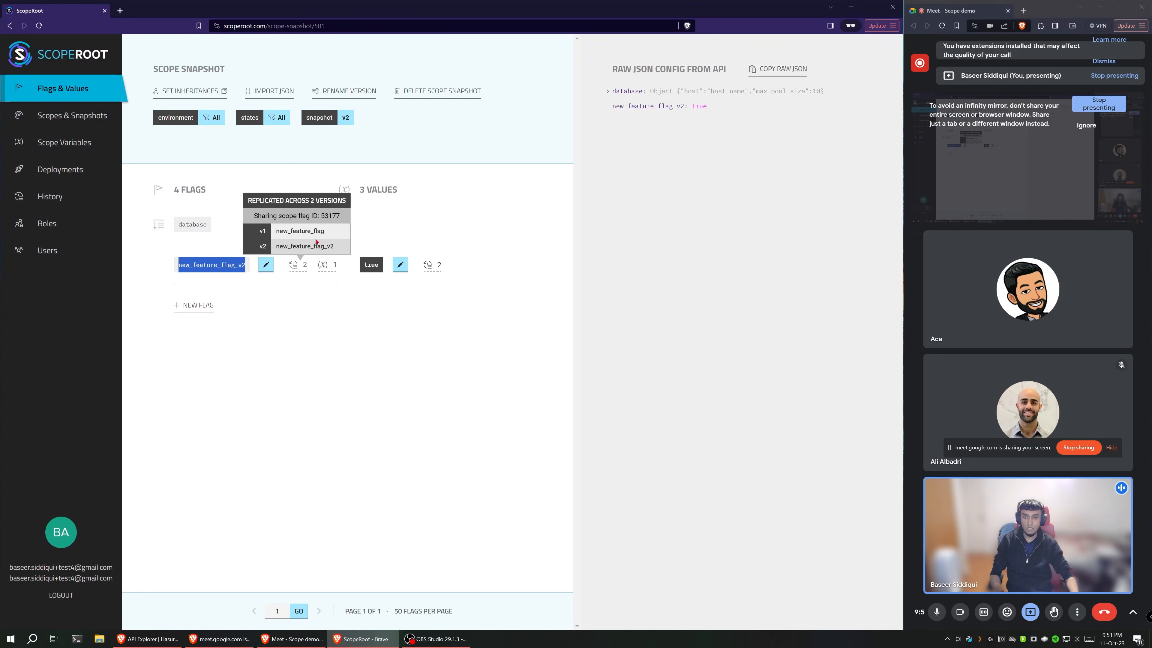
pyautogui.moveTo(320, 216); pyautogui.dragTo(334, 219)
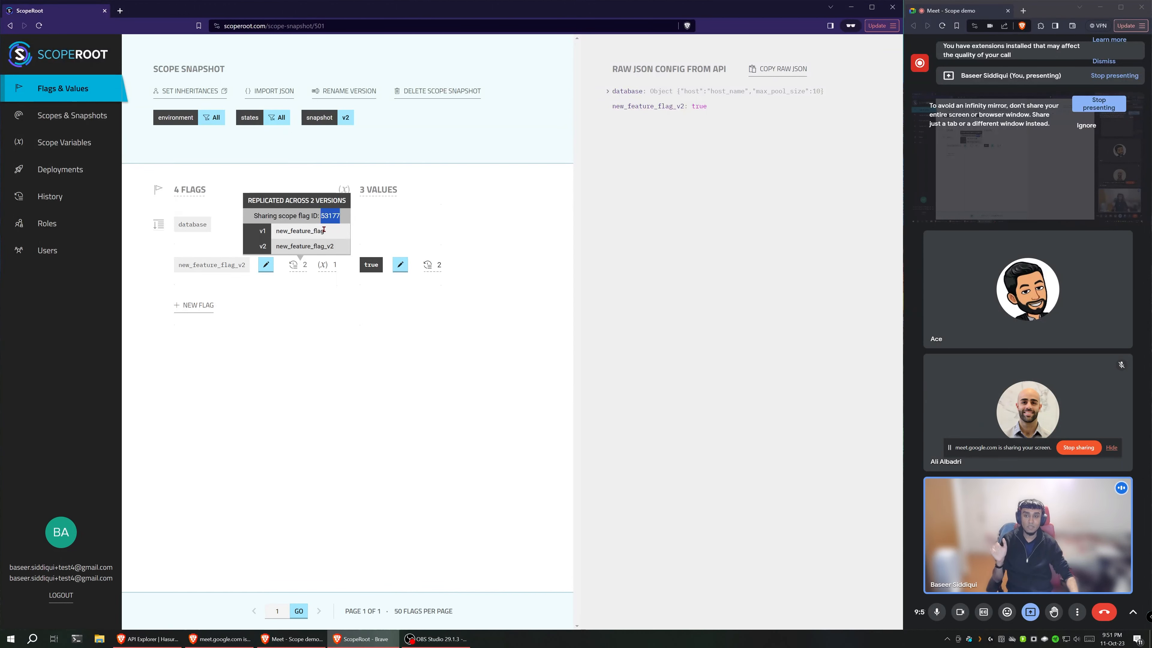
# Step: Rename new_feature_flag_v2 to newFeatureFlagV2 in the v2 snapshot and check the versions sharing the flag
pyautogui.click(266, 265)
pyautogui.doubleClick(241, 265)
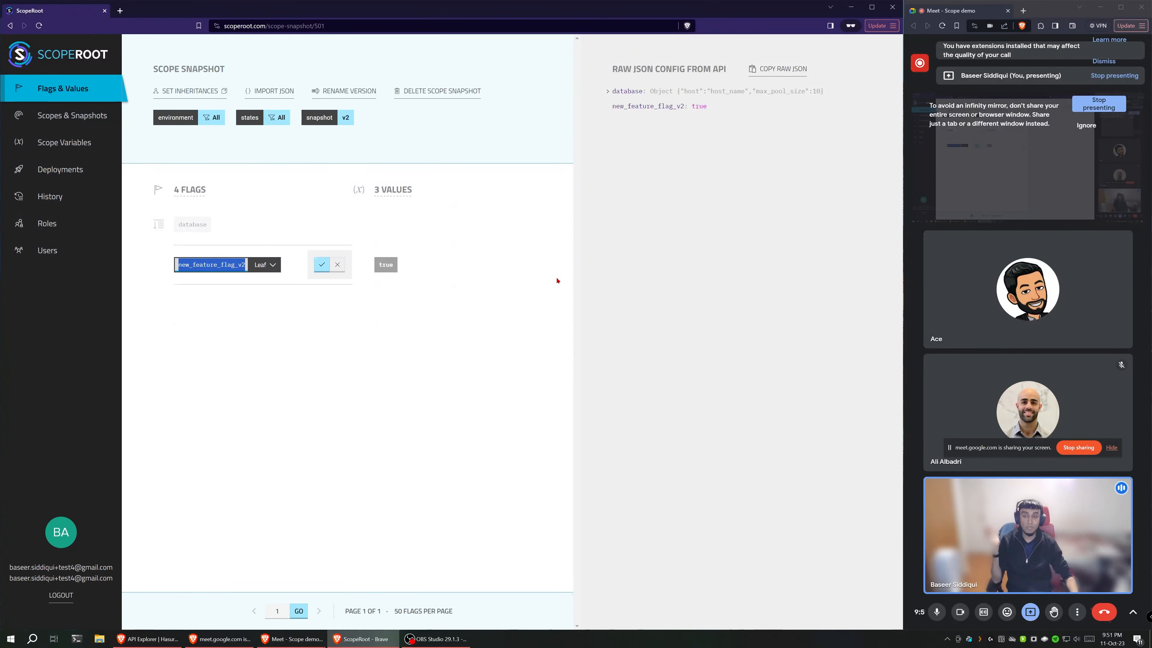
pyautogui.write('newFeat')
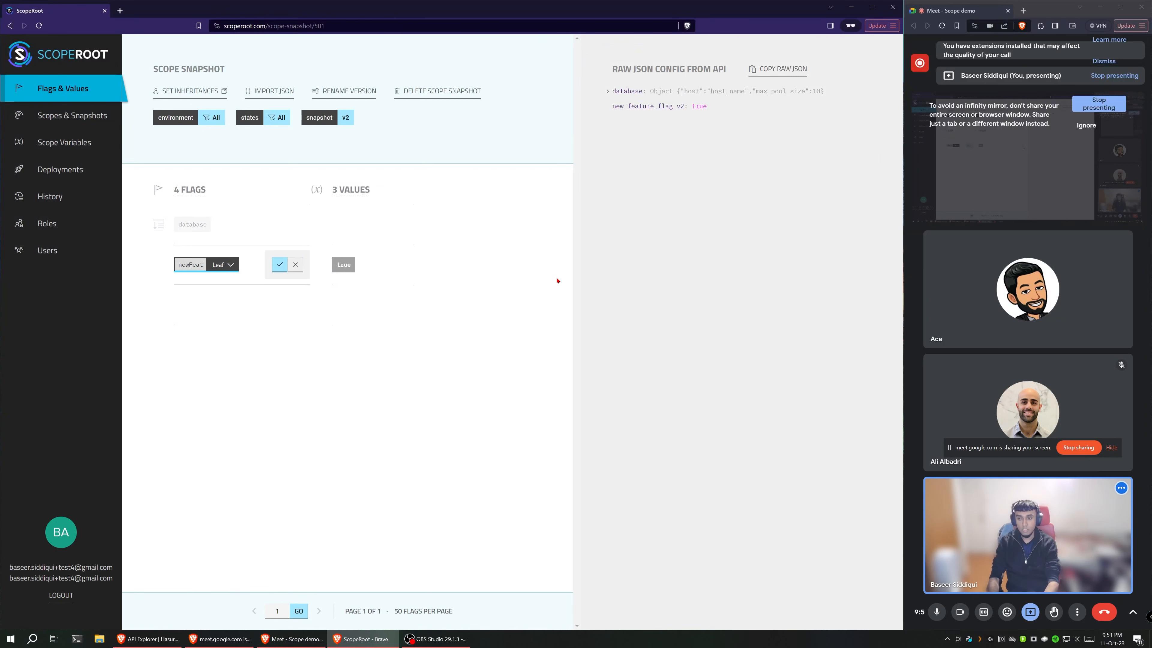
pyautogui.write('ureFlagV2')
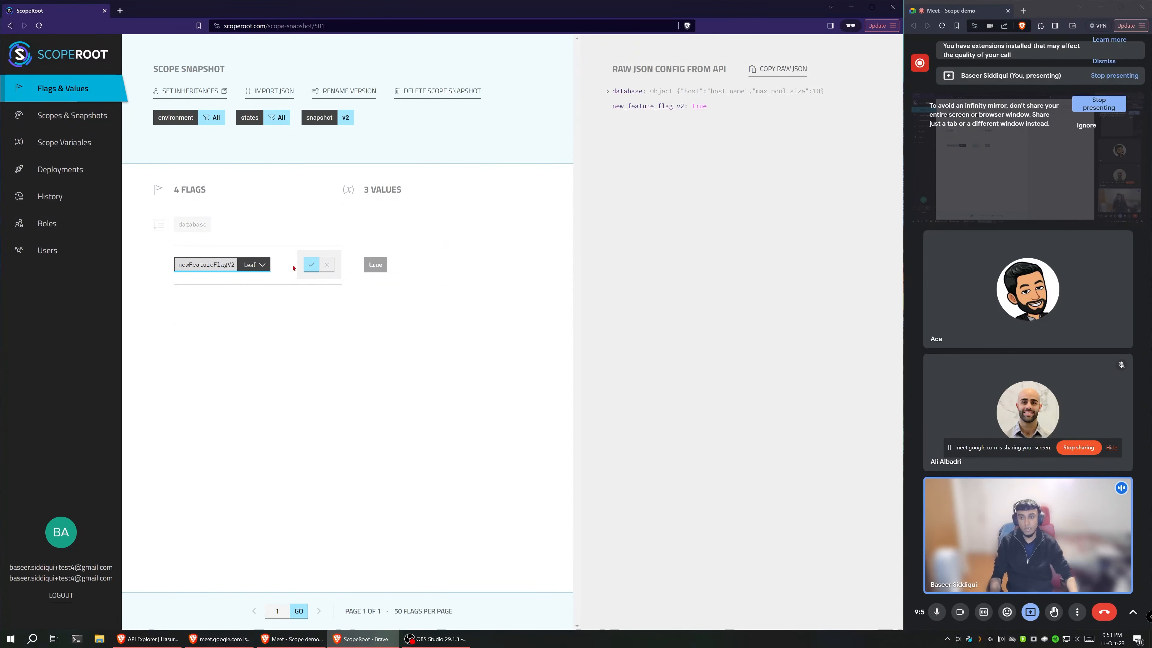
pyautogui.press('Return')
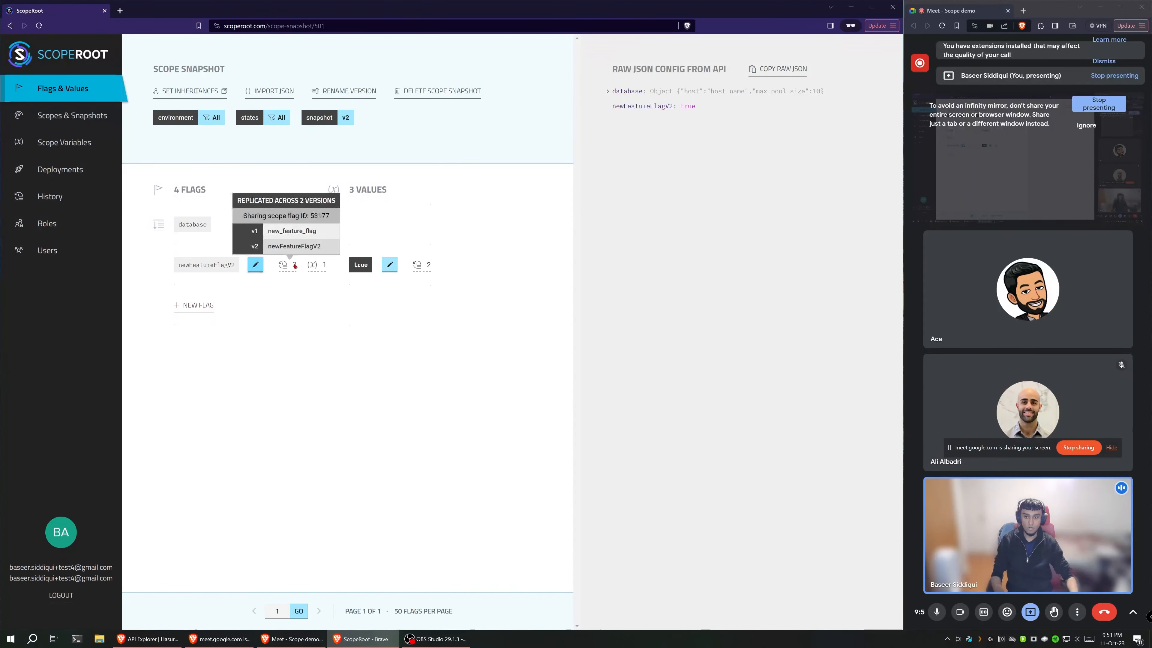
pyautogui.moveTo(291, 269)
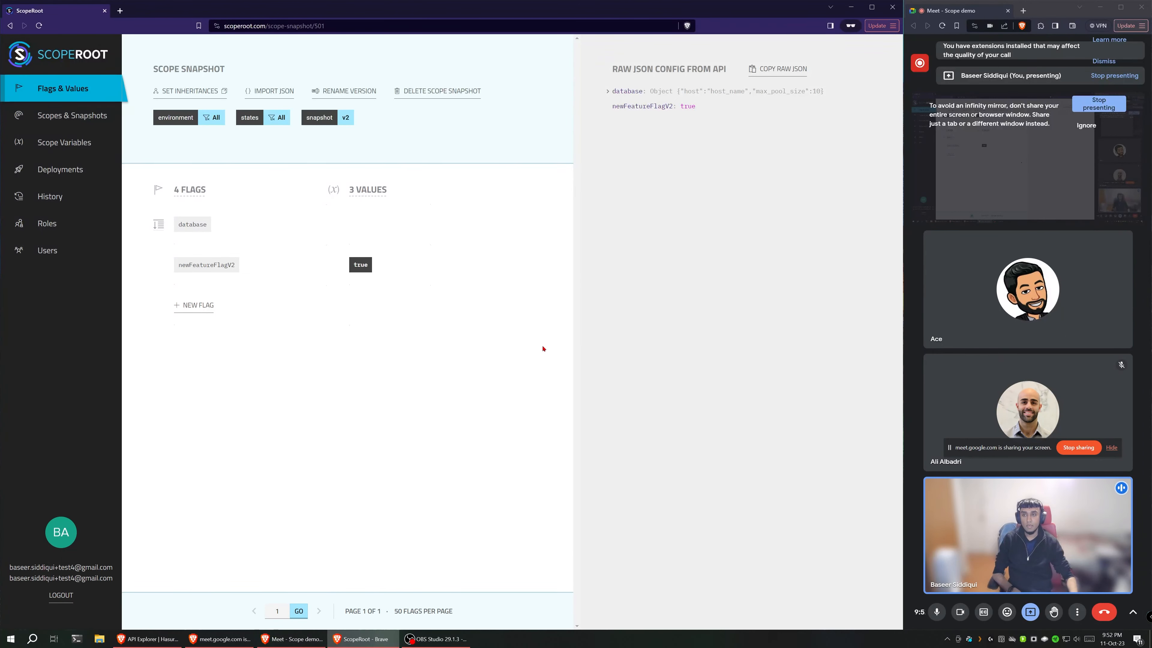
# Step: Examine the History event log, including the transaction that deletes scope_flag_nodes and flag_nodes rows for max_pool_size
pyautogui.click(50, 196)
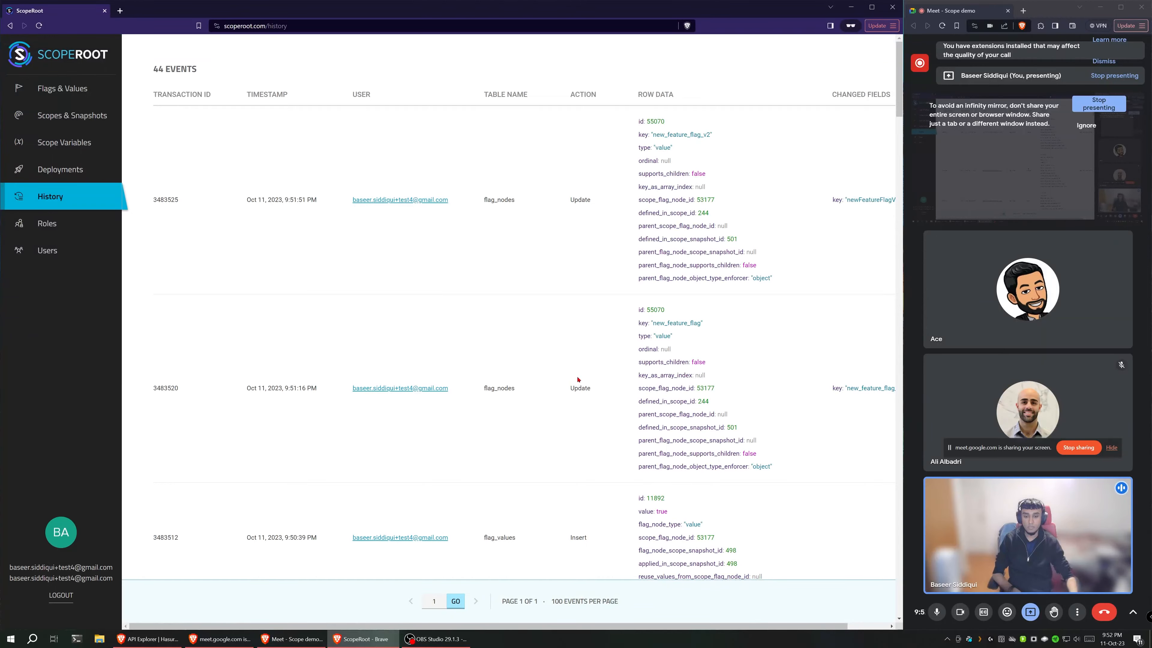
pyautogui.scroll(-11, 578, 380)
pyautogui.scroll(11, 578, 379)
pyautogui.scroll(-5, 578, 379)
pyautogui.scroll(5, 577, 380)
pyautogui.scroll(-20, 799, 291)
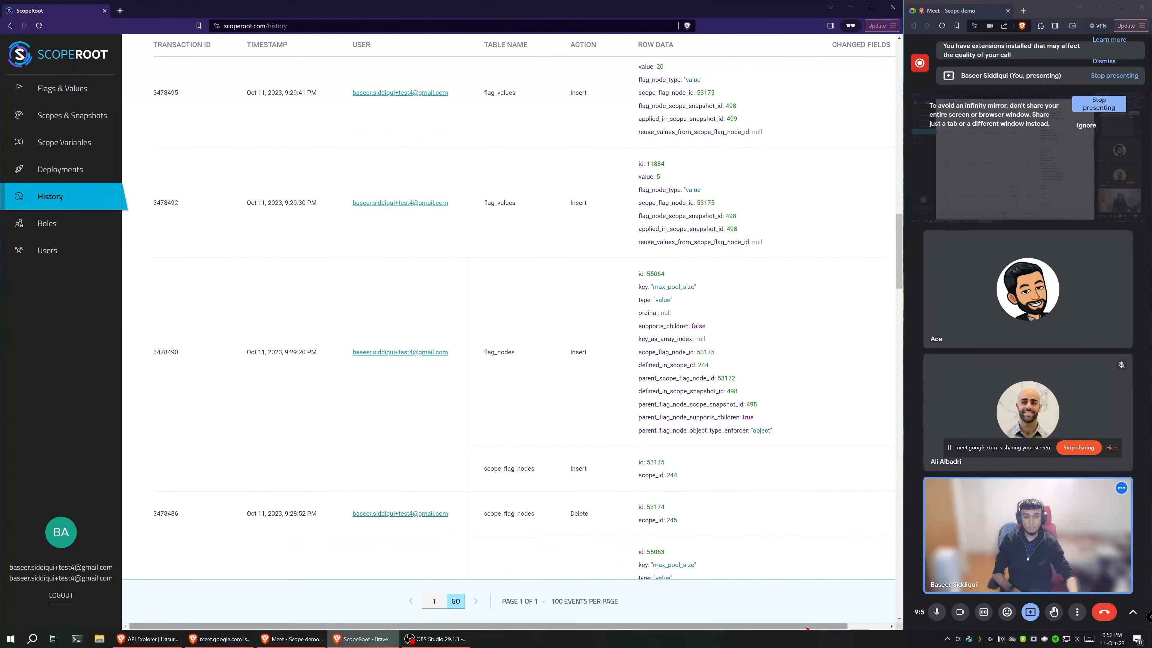
pyautogui.scroll(-10, 735, 469)
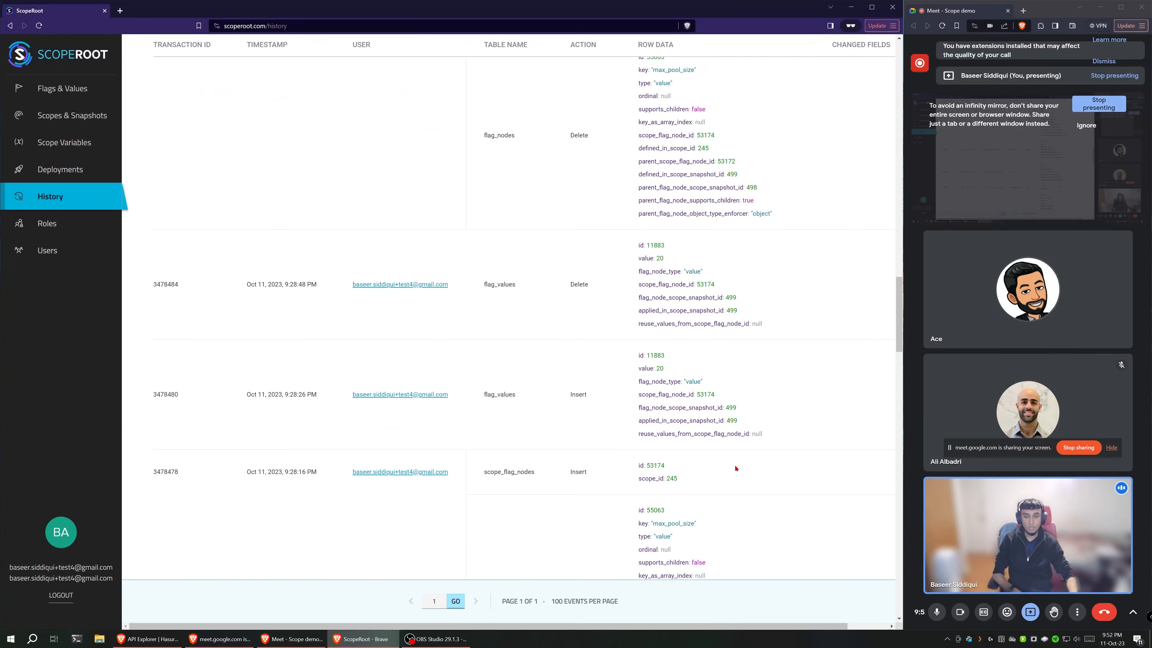
pyautogui.scroll(6, 736, 468)
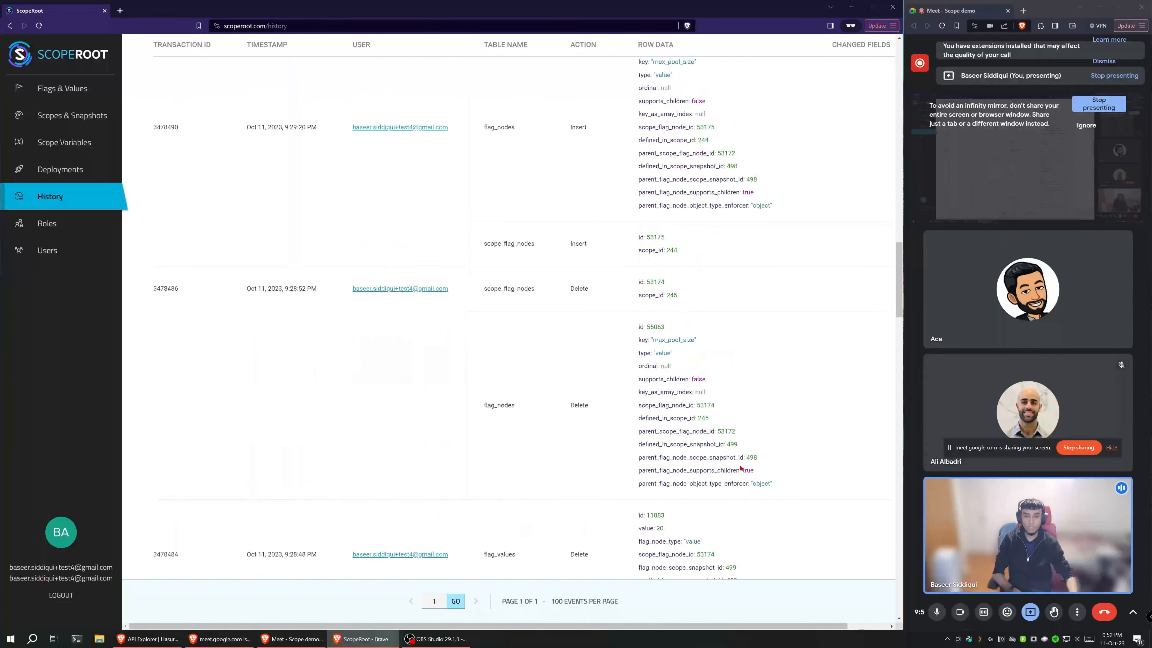
pyautogui.moveTo(483, 287); pyautogui.dragTo(619, 312)
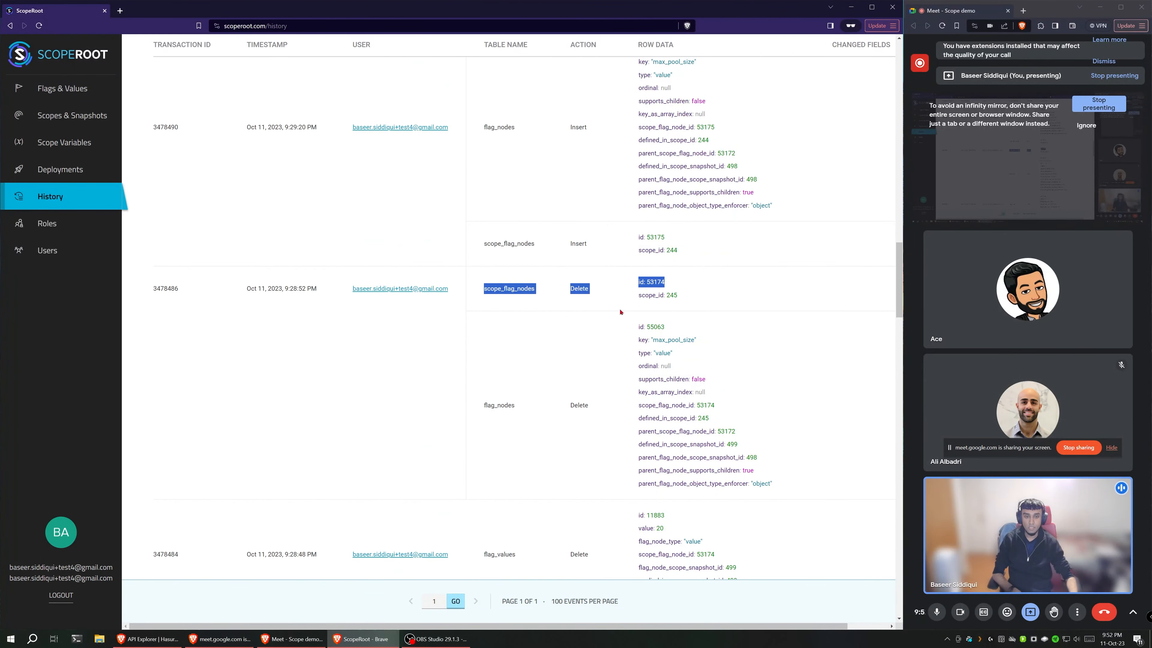
pyautogui.click(620, 312)
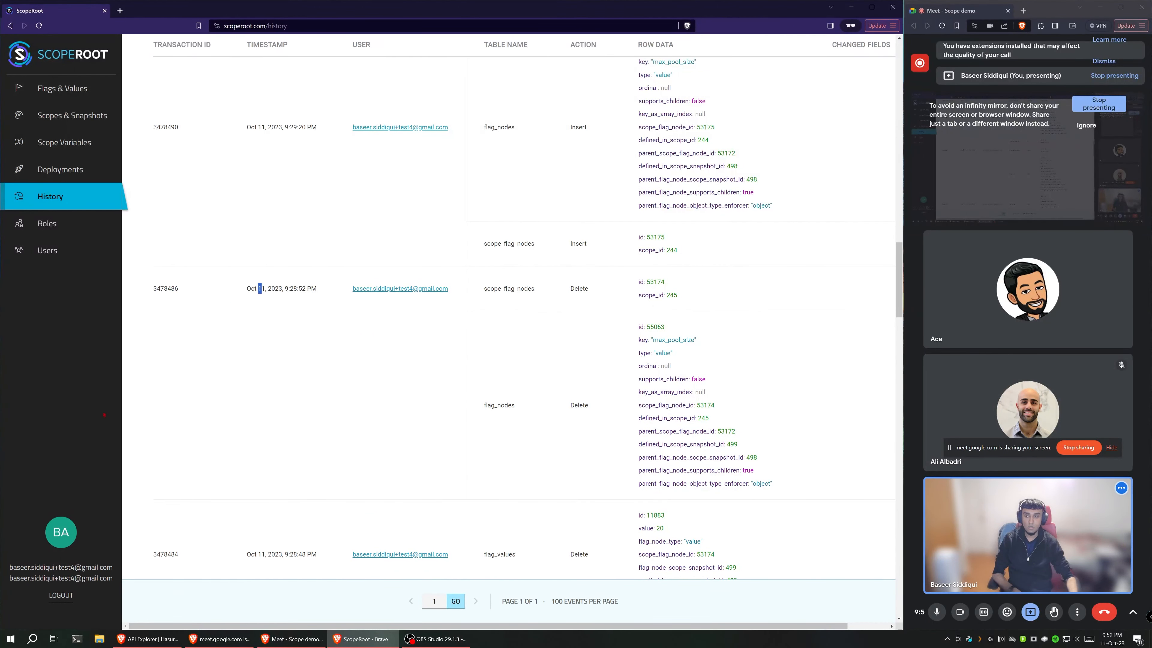
# Step: Modify the wy-prd-1 deployment to environment All, states All and snapshot v2, and deploy it
pyautogui.click(59, 169)
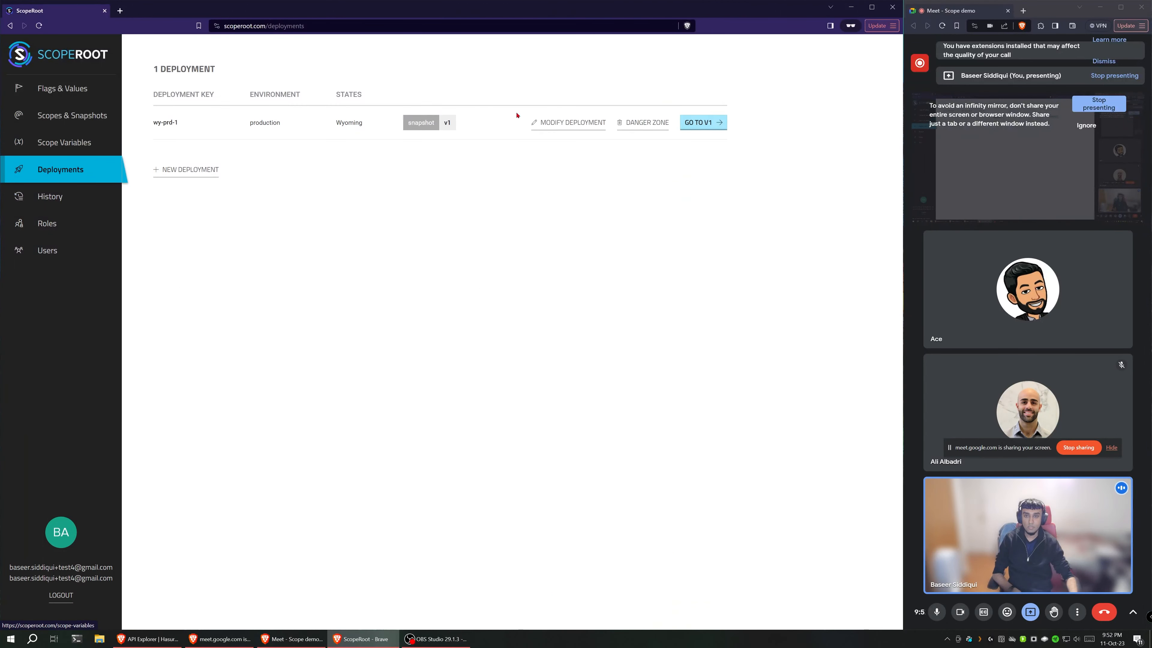
pyautogui.click(565, 123)
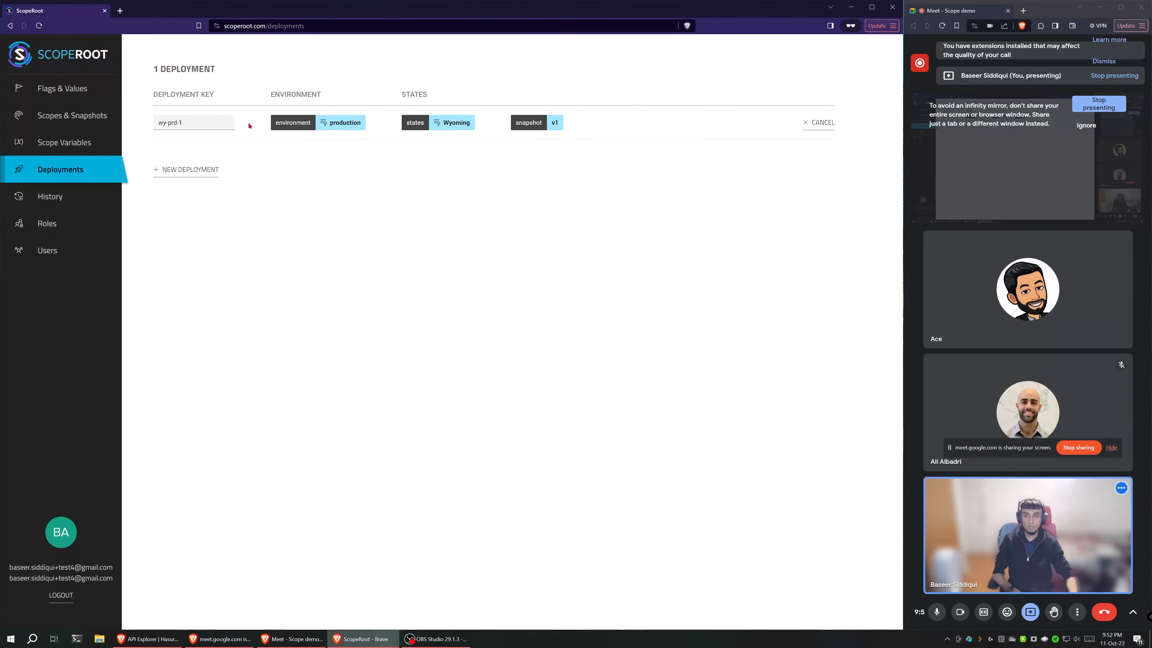
pyautogui.moveTo(434, 122)
pyautogui.click(436, 149)
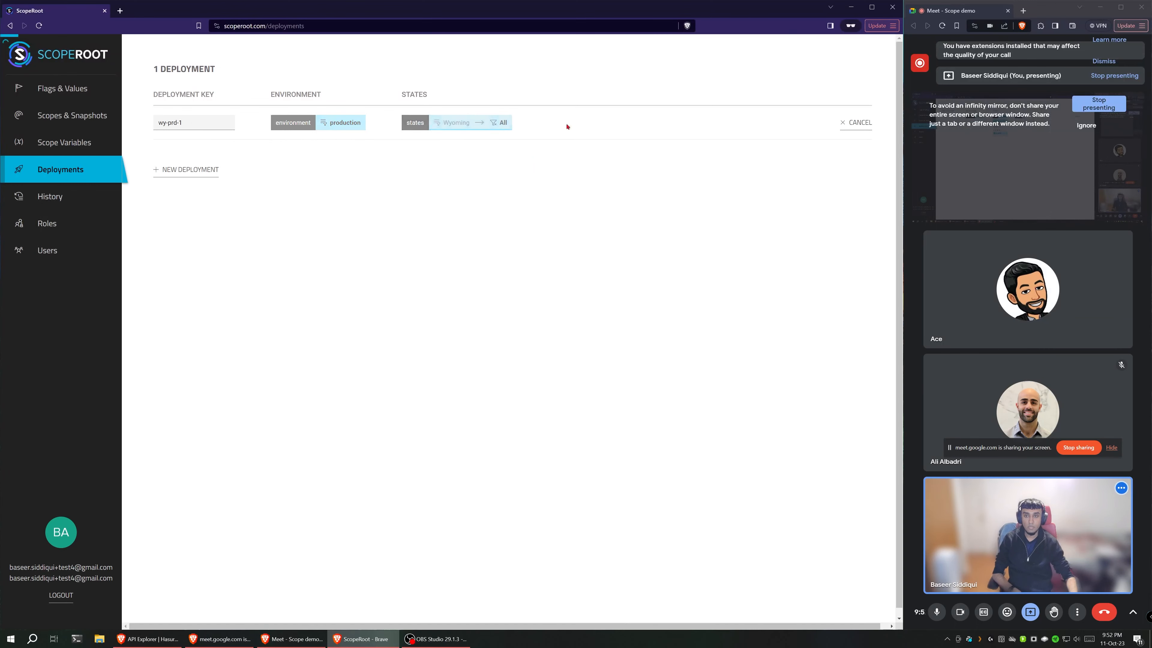
pyautogui.moveTo(341, 122)
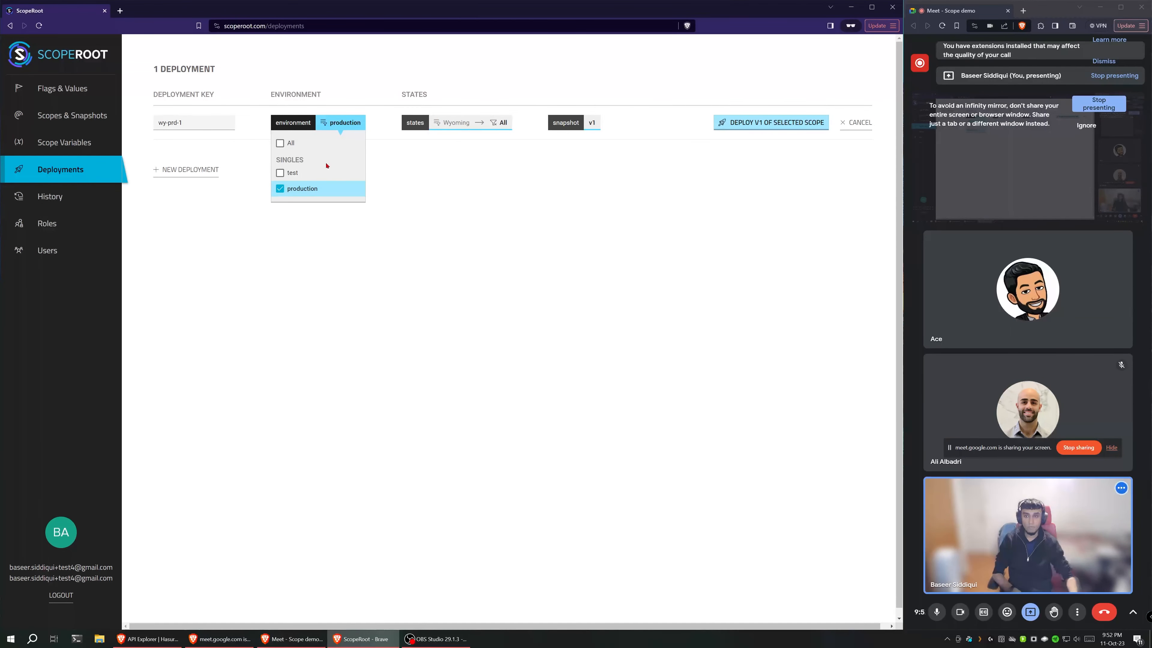
pyautogui.click(344, 142)
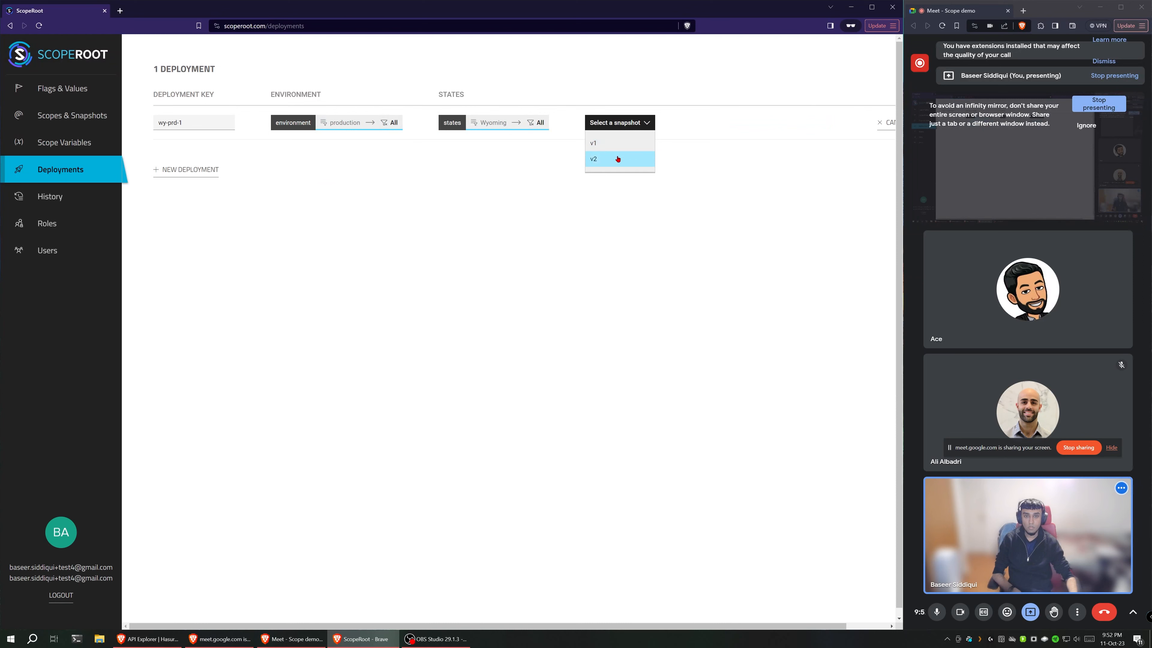
pyautogui.click(615, 158)
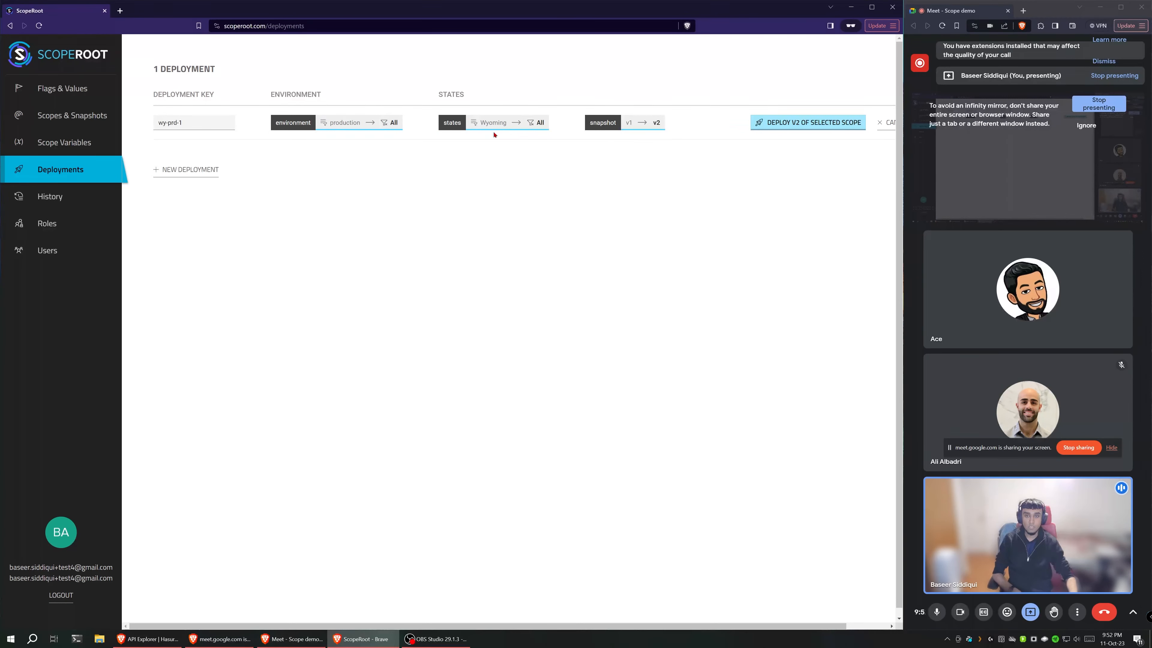
pyautogui.click(828, 121)
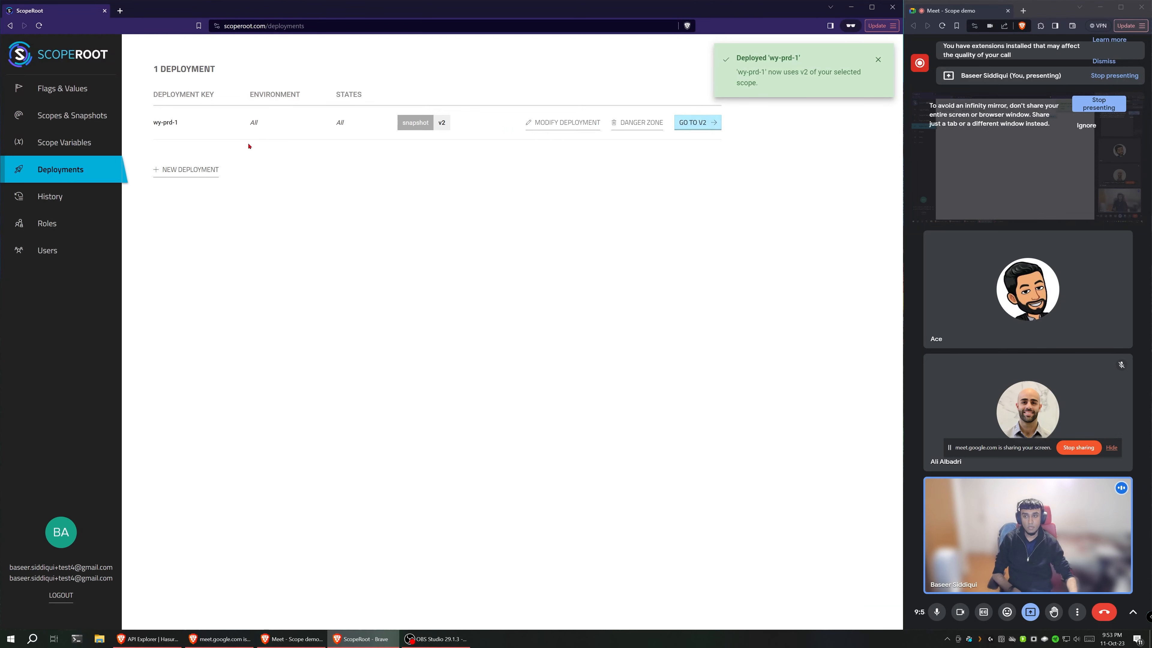
# Step: Review the scope variables, the scopes and snapshots list, and the users list
pyautogui.click(51, 142)
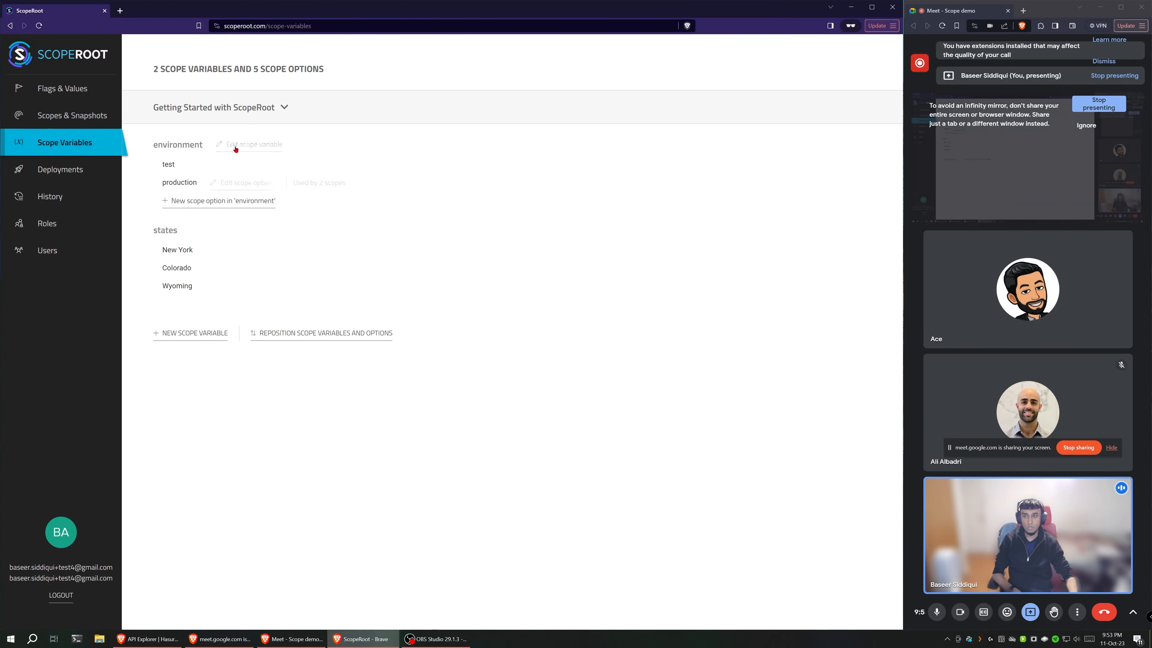
pyautogui.click(68, 115)
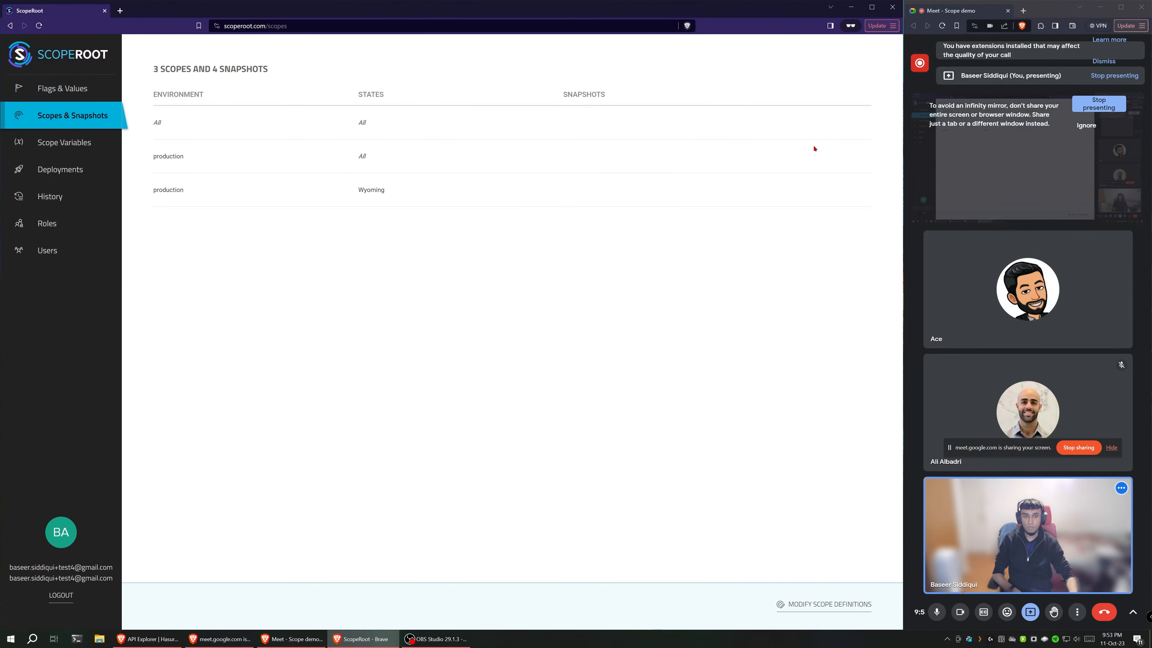
pyautogui.moveTo(518, 186)
pyautogui.click(47, 250)
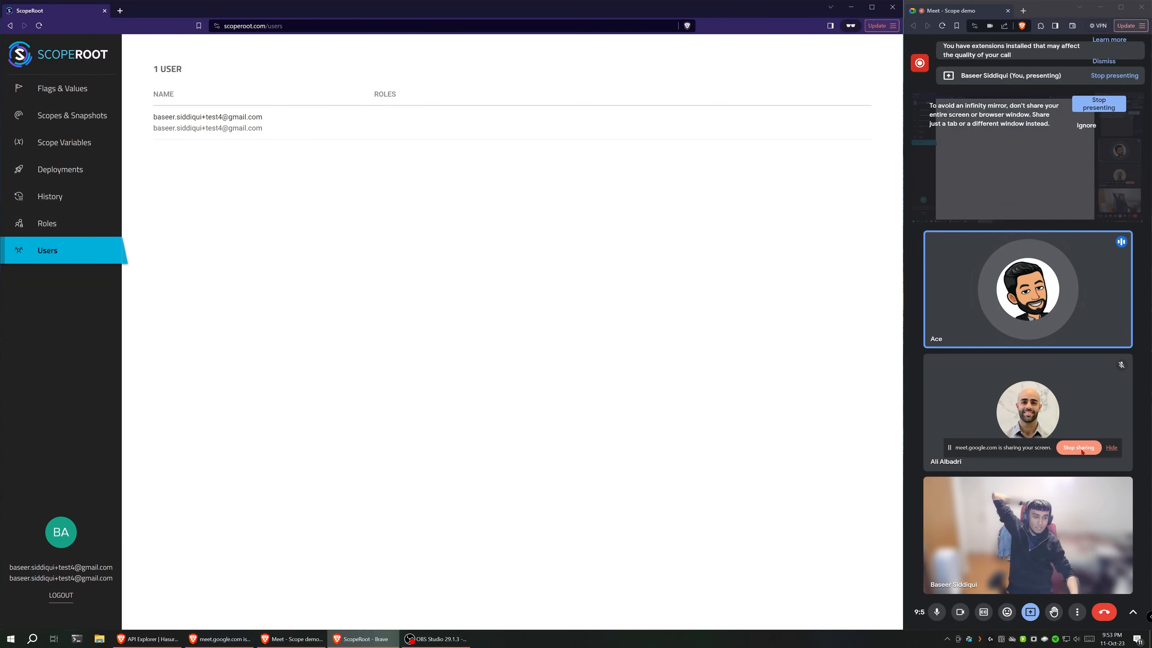
# Step: Switch to the Hasura console and view the tables and relationships in the default database's public schema
pyautogui.moveTo(1017, 447); pyautogui.dragTo(1019, 485)
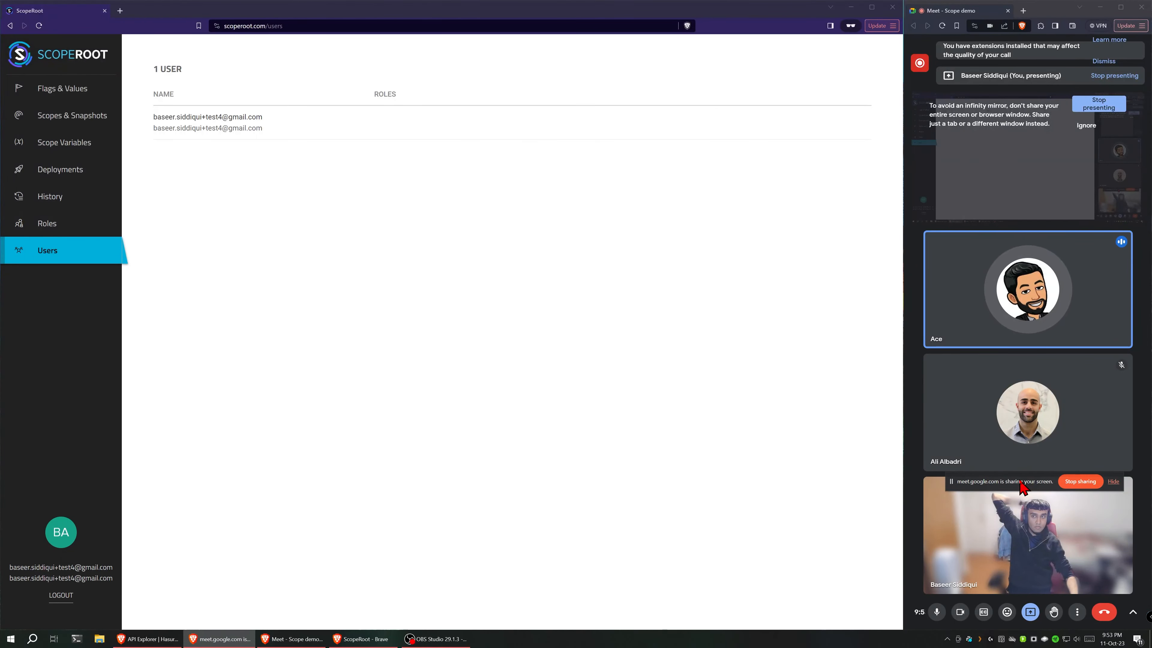
pyautogui.click(147, 639)
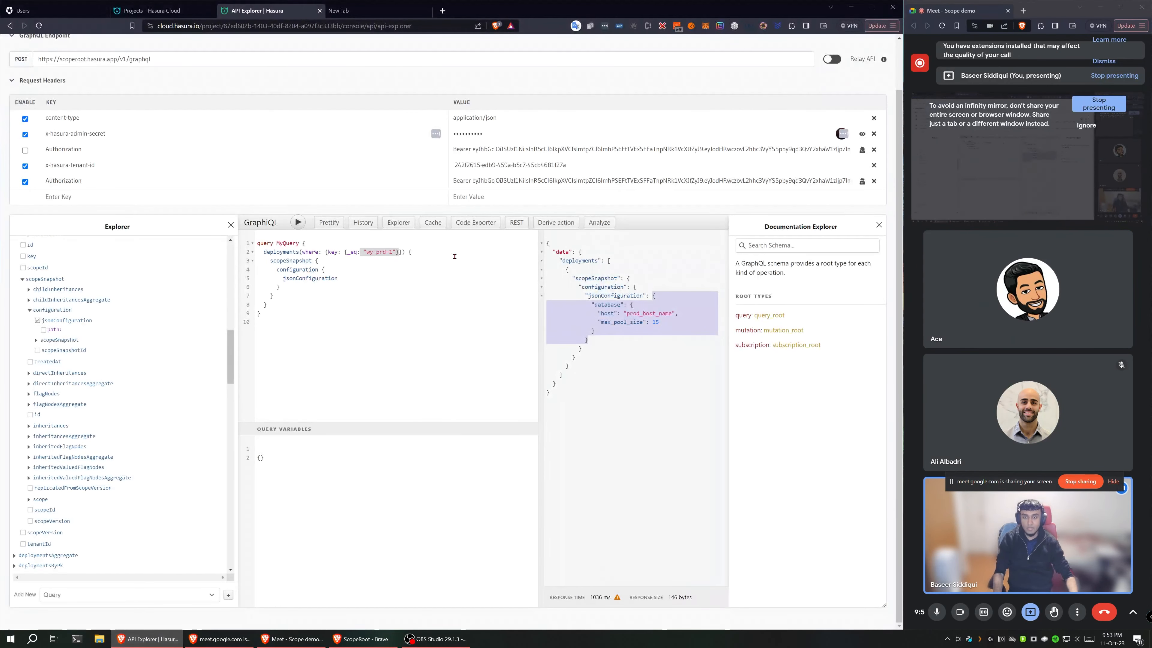
pyautogui.scroll(2, 357, 237)
pyautogui.click(144, 47)
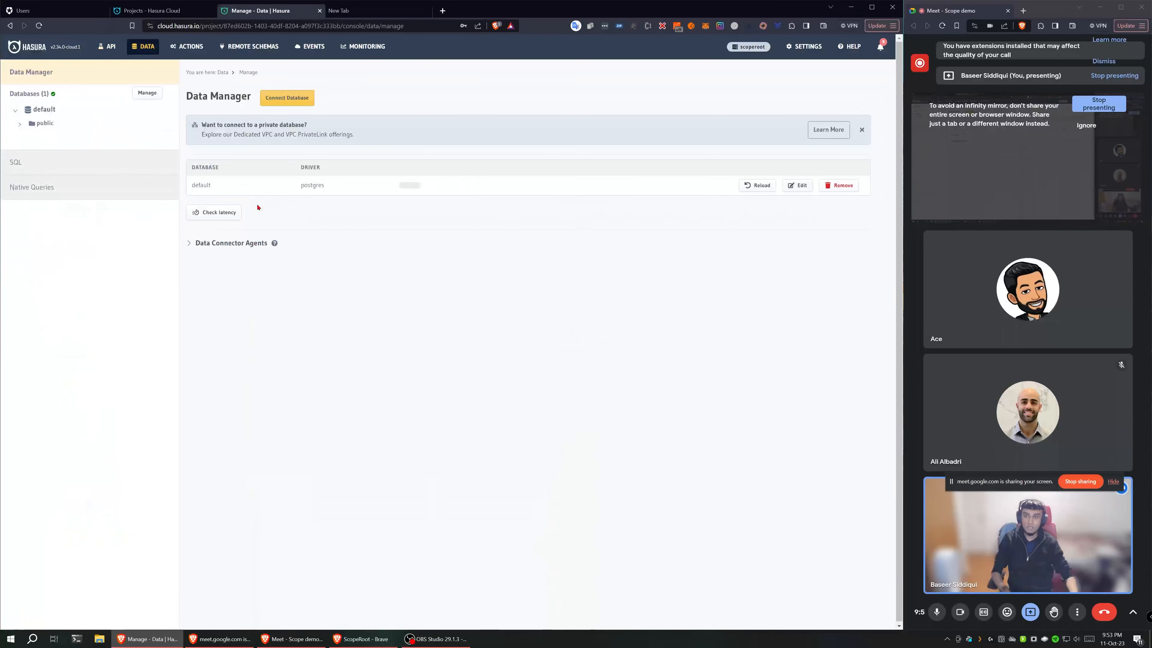
pyautogui.click(30, 123)
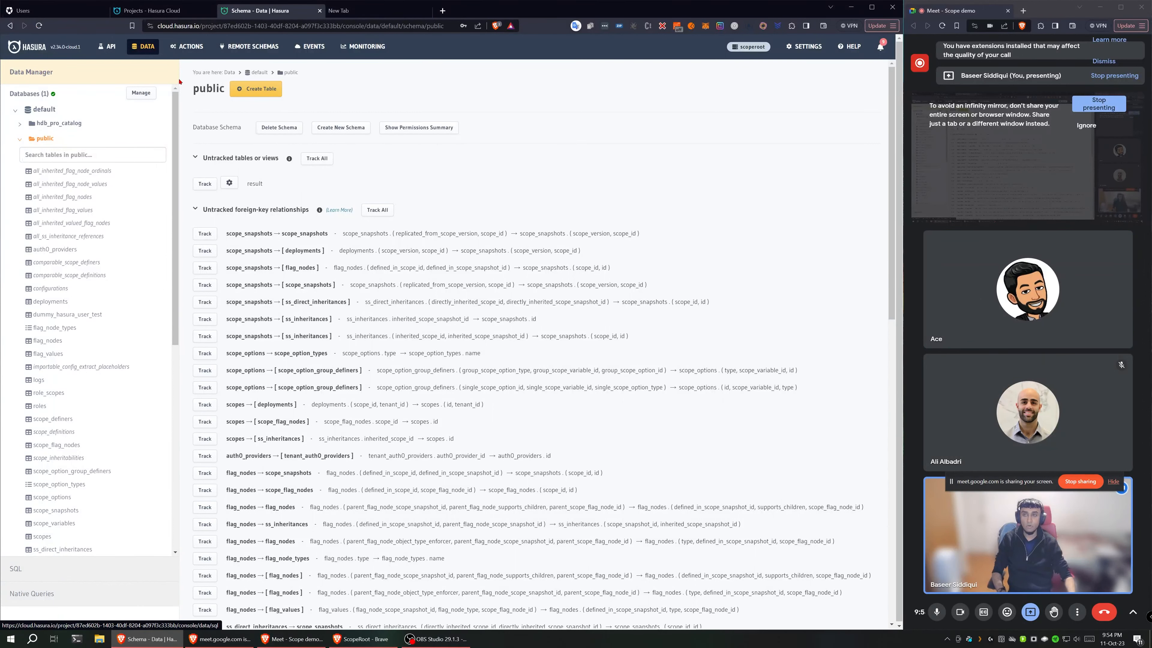
# Step: Switch back to ScopeRoot and open the list of scopes and snapshots
pyautogui.click(291, 639)
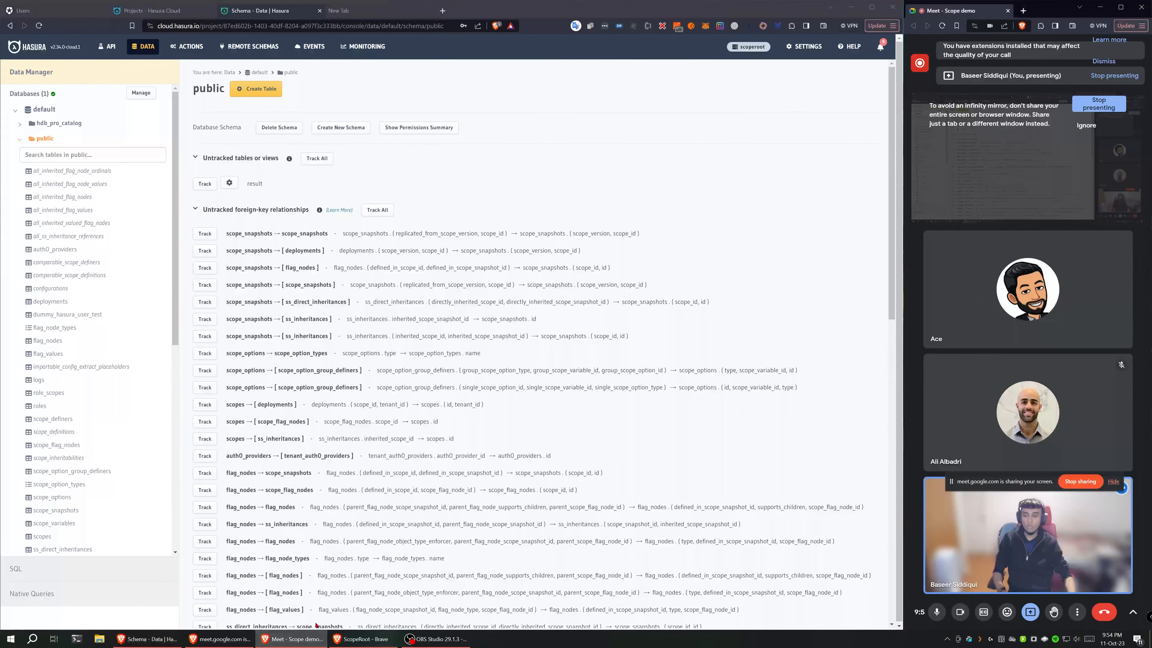
pyautogui.click(240, 645)
pyautogui.click(361, 639)
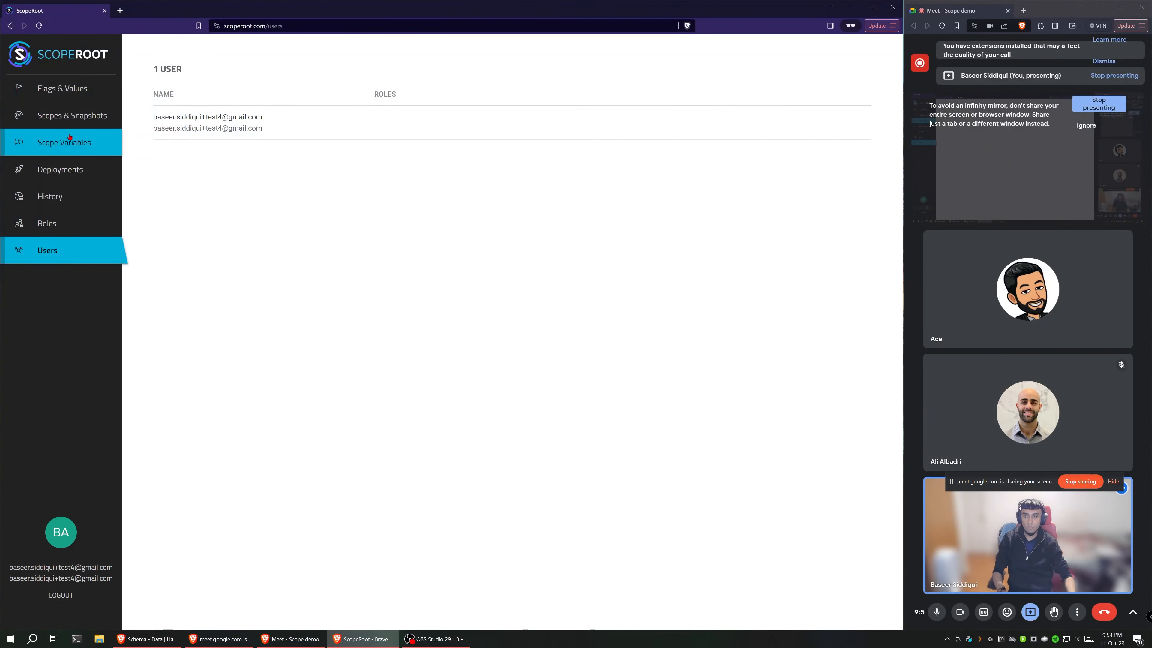
pyautogui.click(75, 117)
pyautogui.moveTo(187, 159)
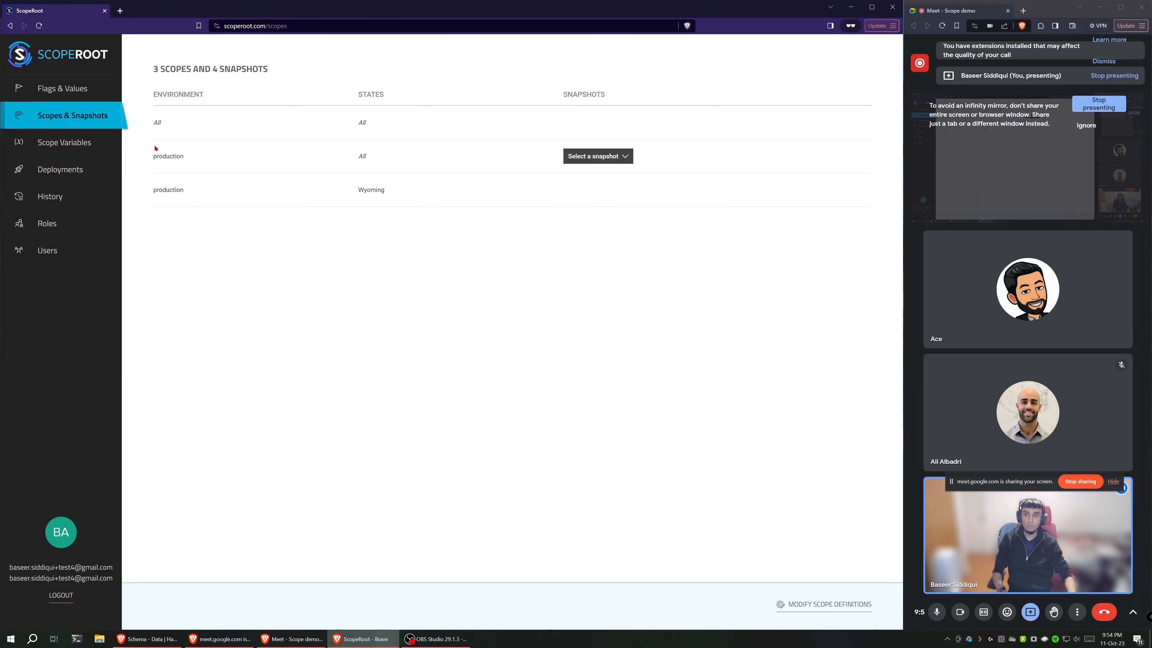
pyautogui.moveTo(150, 156); pyautogui.dragTo(204, 157)
pyautogui.click(199, 161)
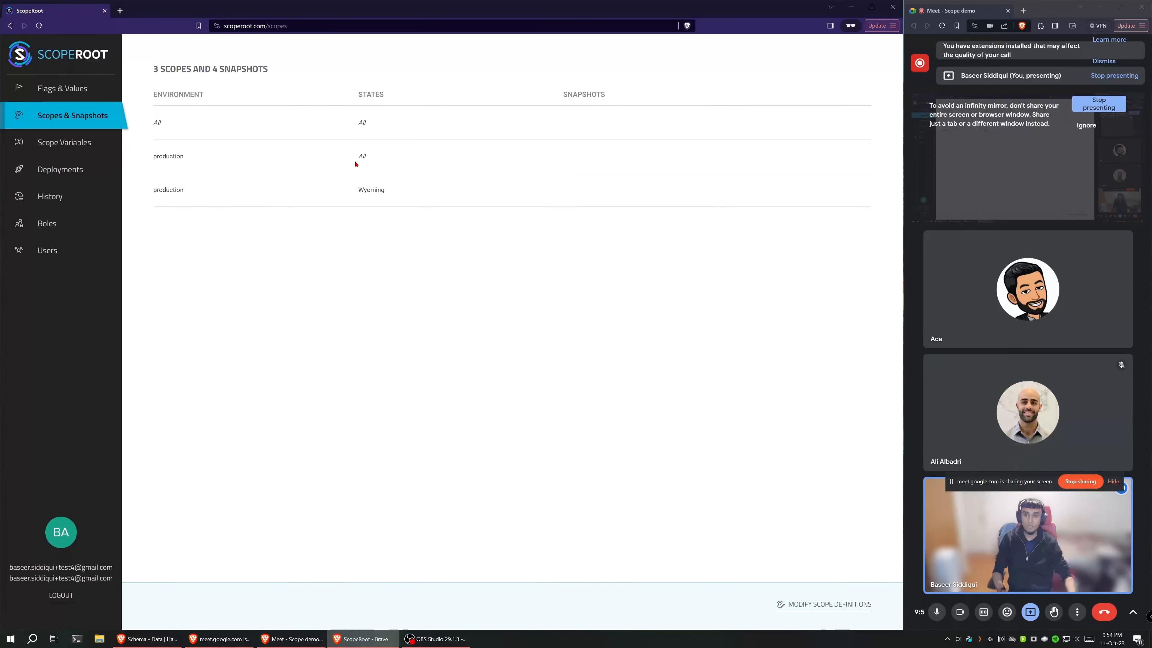
# Step: Modify the definition of the production scope for Wyoming, setting its states to Colorado, and update it
pyautogui.click(858, 608)
pyautogui.click(434, 190)
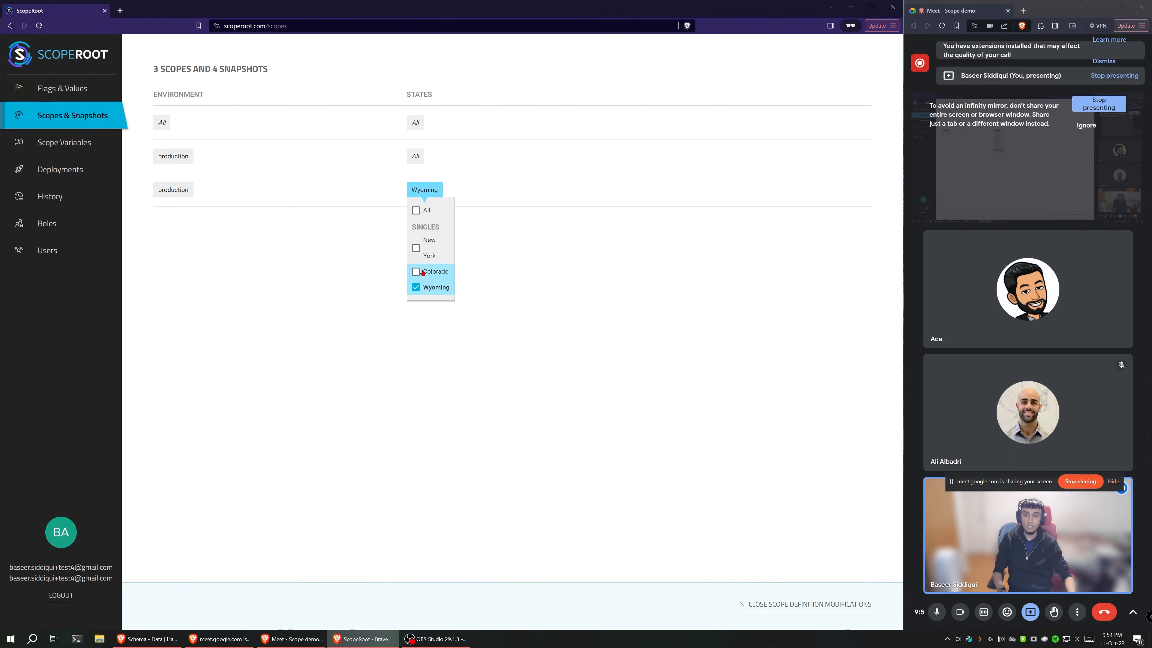
pyautogui.click(429, 286)
pyautogui.click(444, 189)
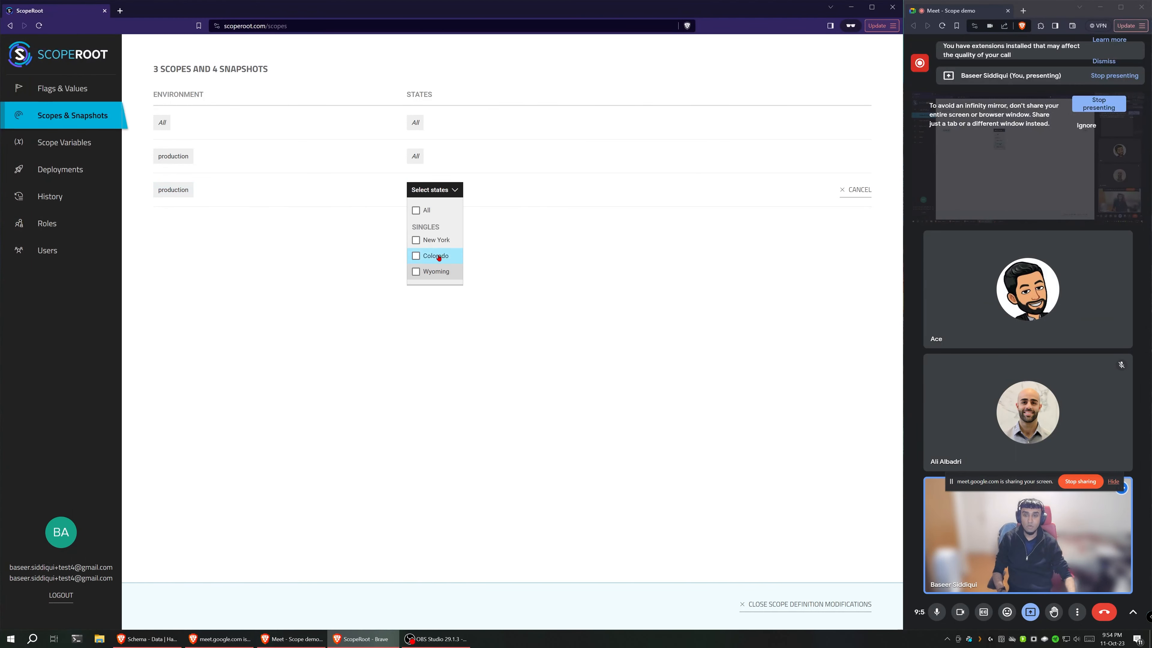
pyautogui.click(438, 257)
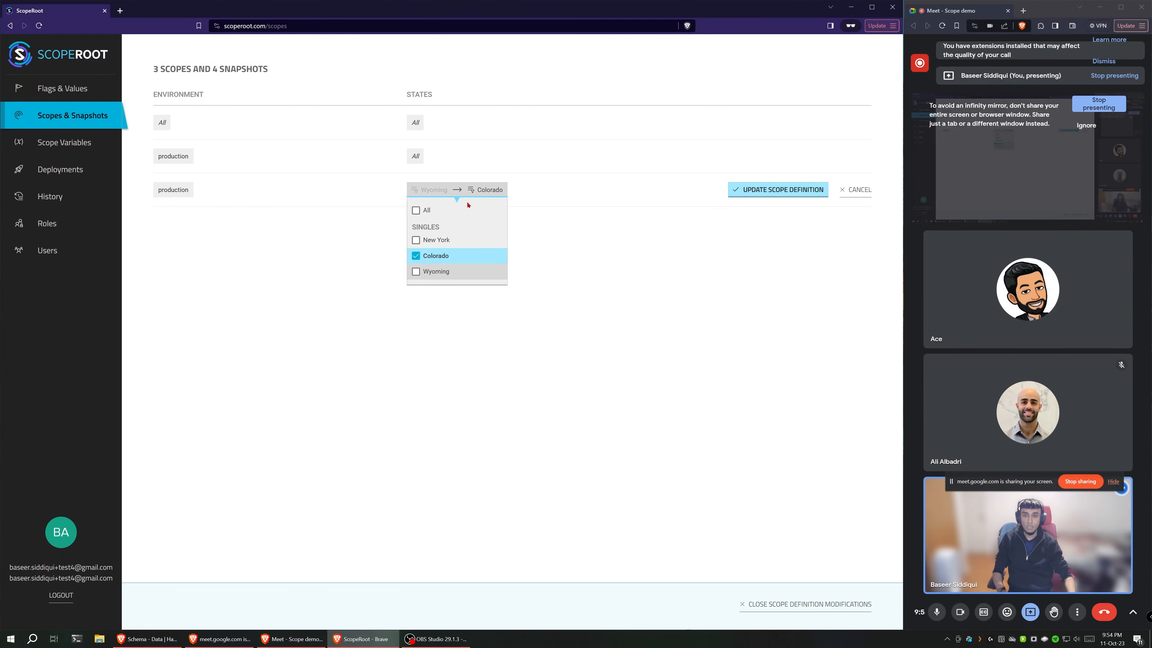
pyautogui.click(771, 189)
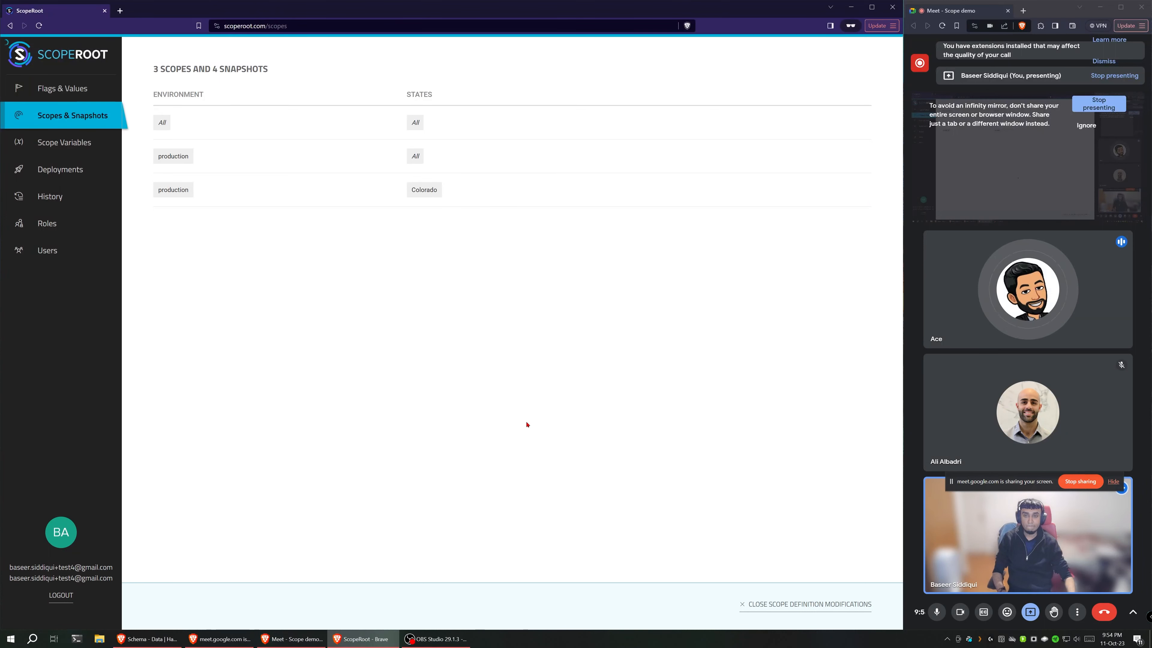
# Step: Try to broaden the production scope for Colorado to states All and environment All
pyautogui.click(424, 189)
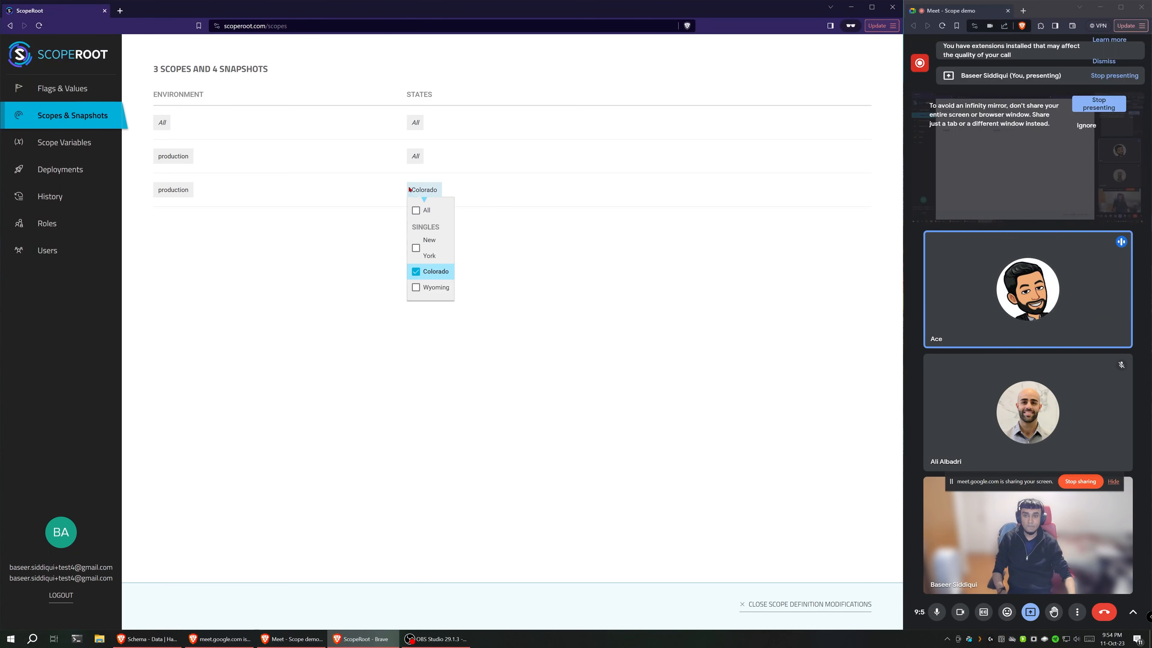
pyautogui.click(442, 212)
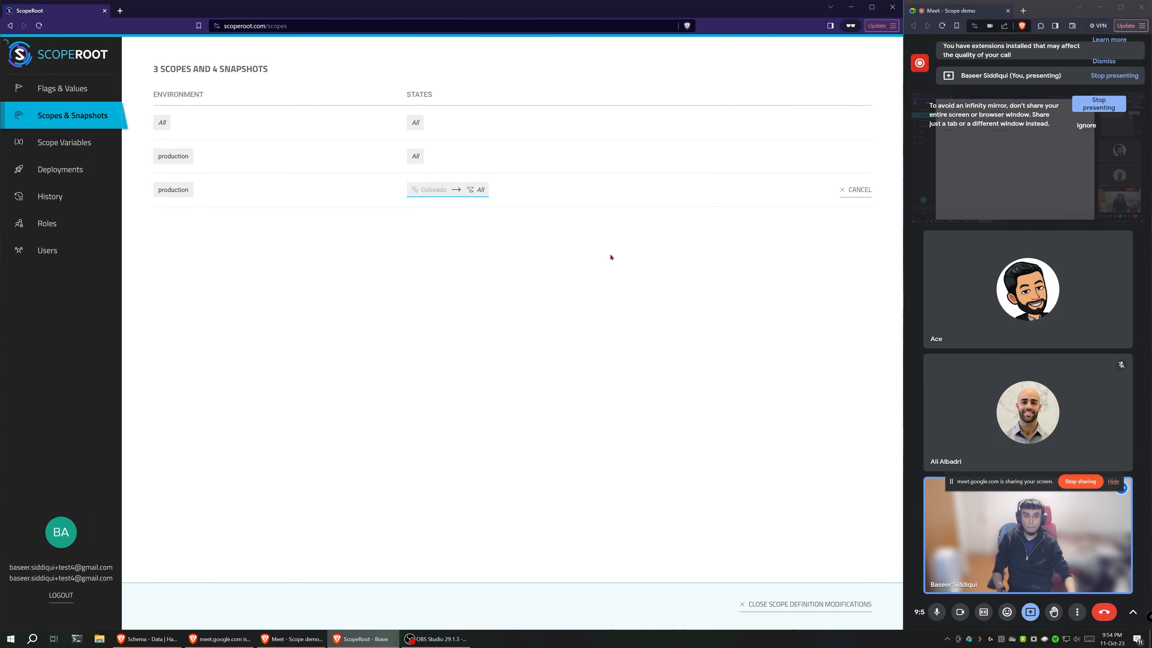
pyautogui.click(414, 155)
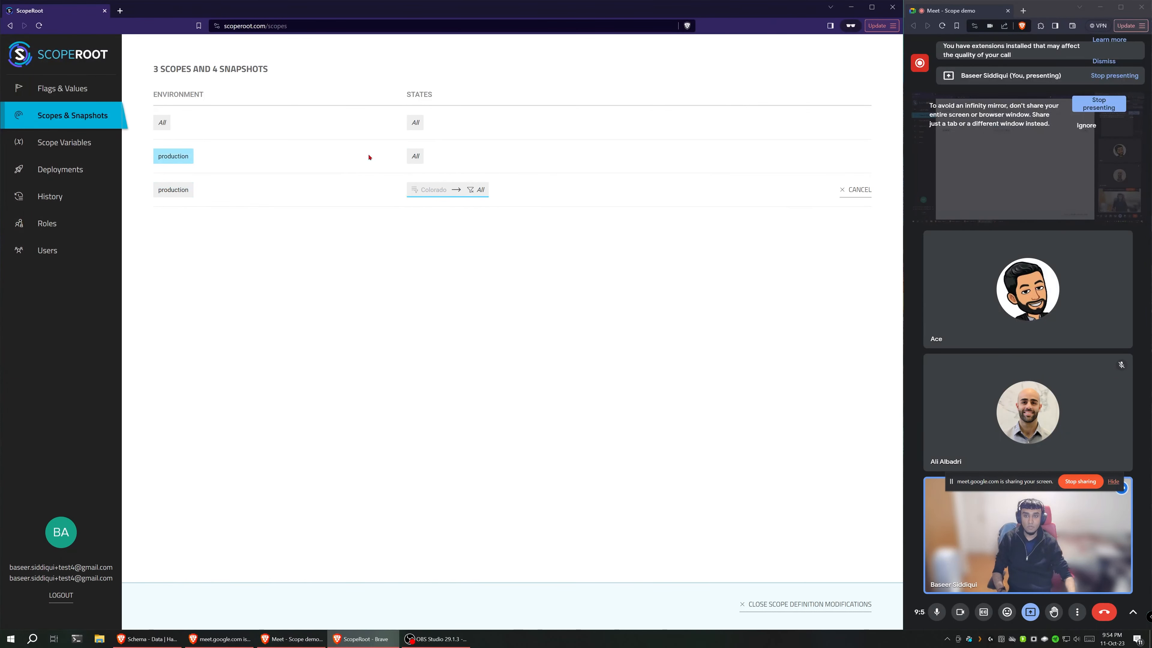
pyautogui.click(173, 189)
pyautogui.click(166, 209)
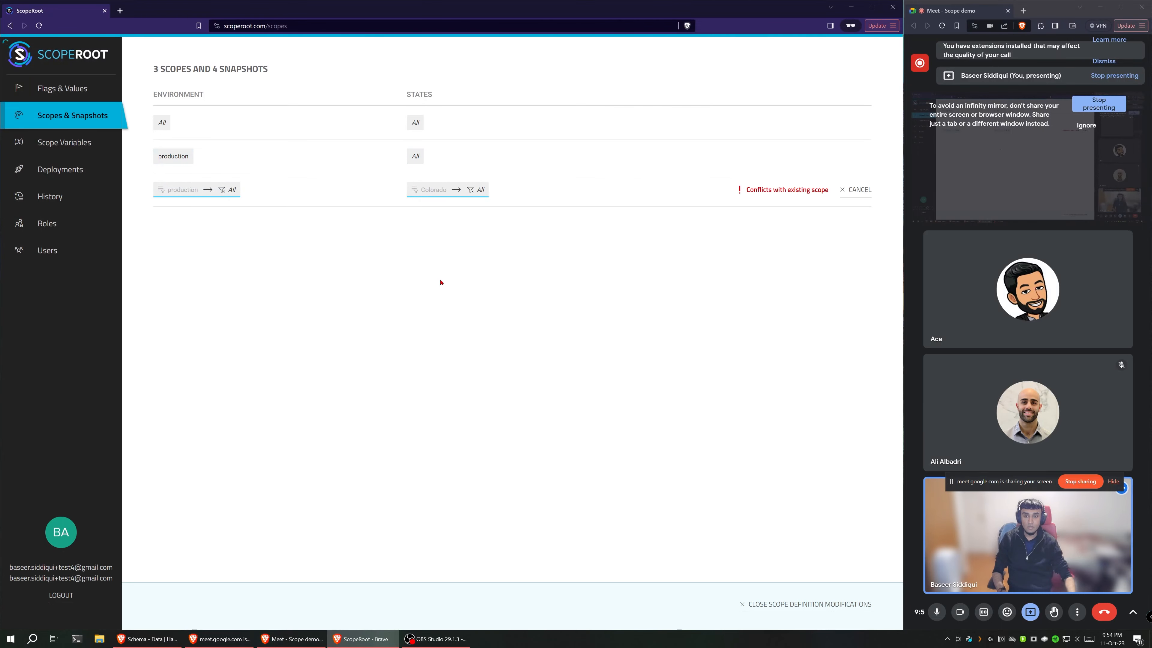
# Step: Try New York as the states of the edited scope, review the incompatibility details, and close the scope definition modifications
pyautogui.click(442, 191)
pyautogui.click(447, 245)
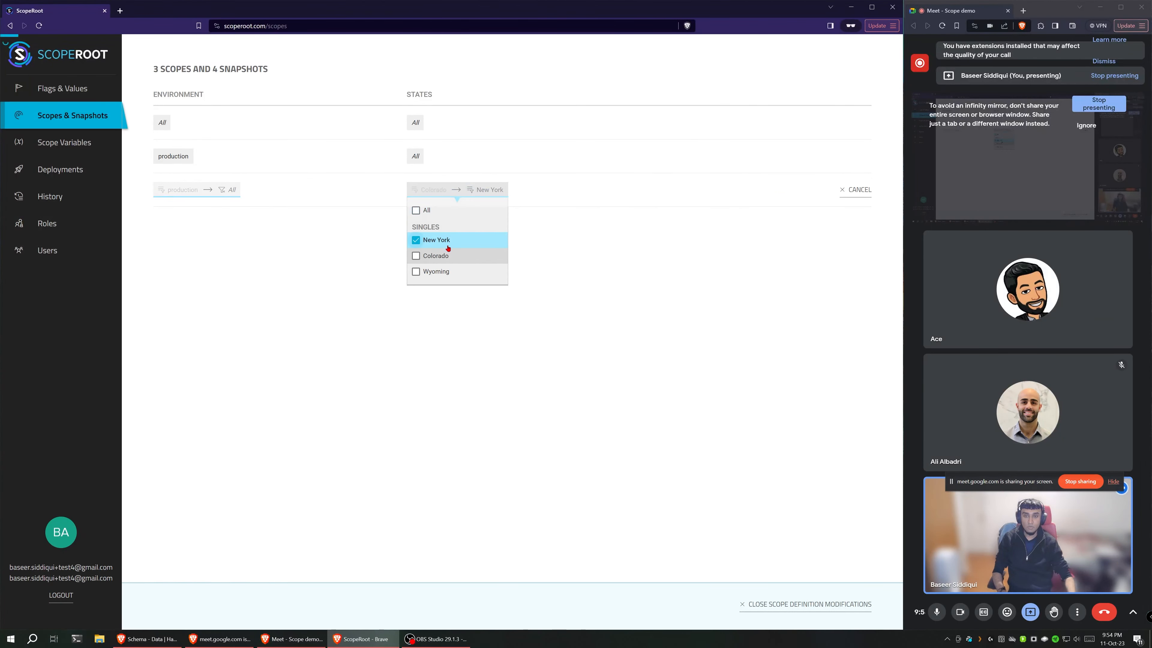
pyautogui.click(557, 272)
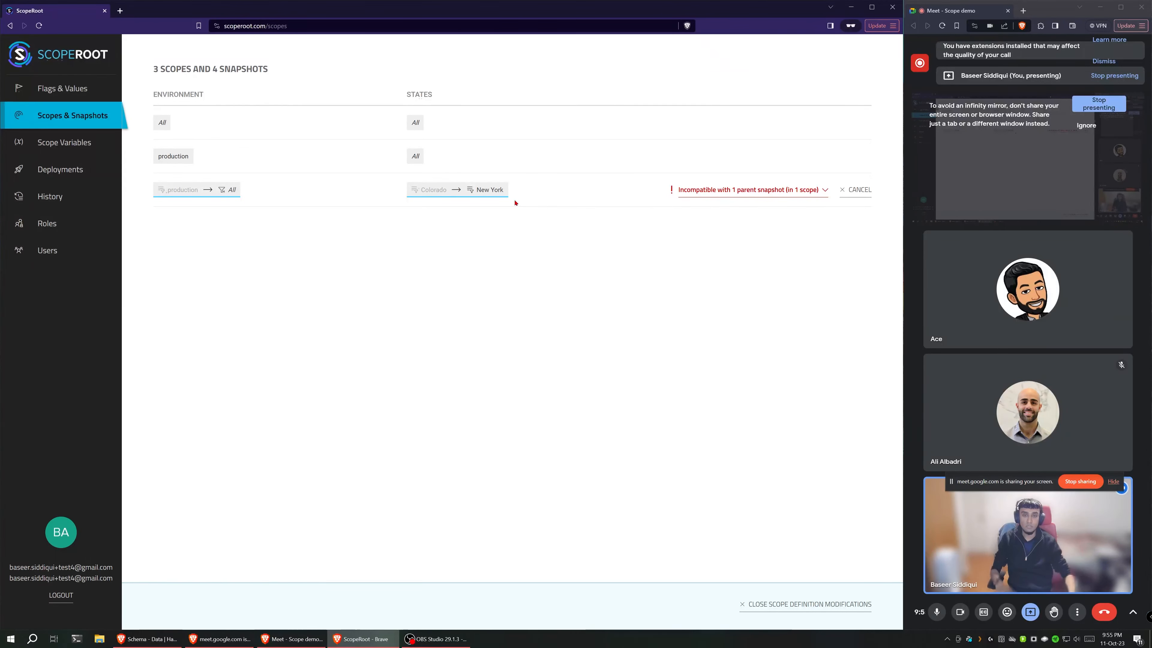
pyautogui.click(763, 194)
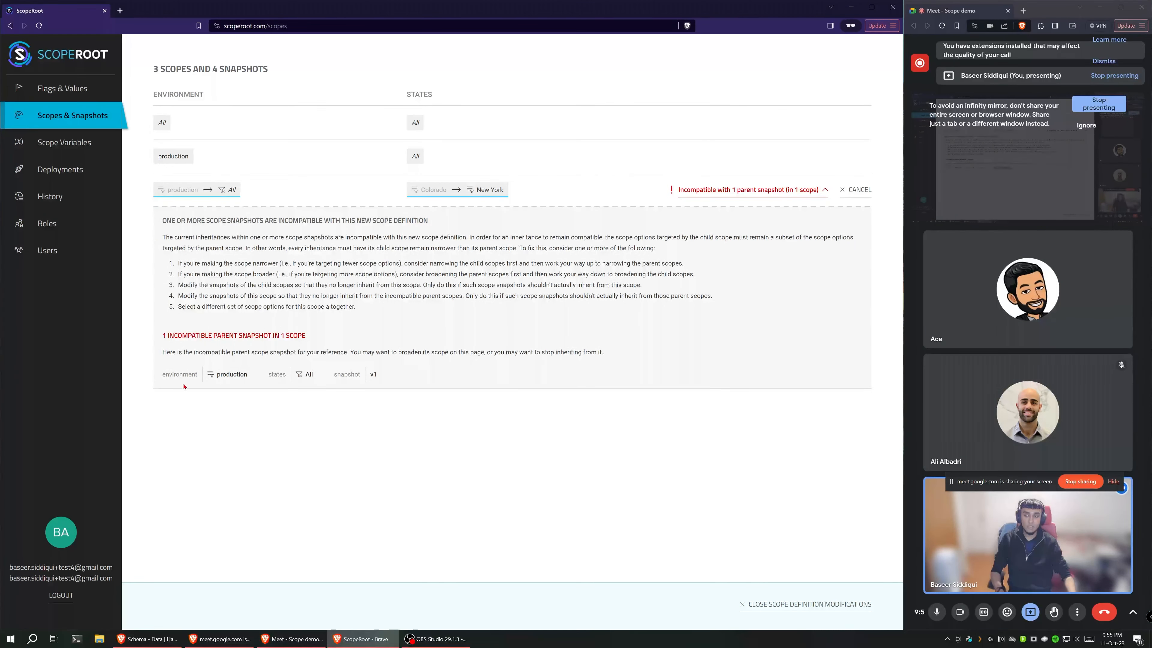
pyautogui.moveTo(168, 376)
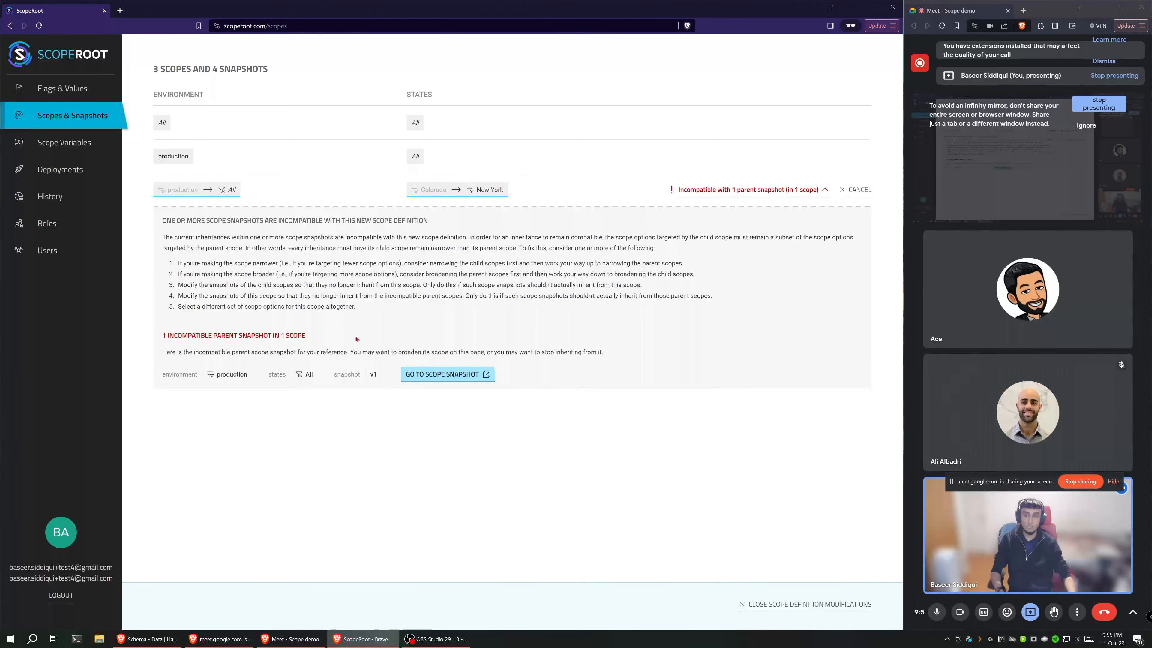
pyautogui.moveTo(371, 312); pyautogui.dragTo(158, 221)
pyautogui.click(339, 235)
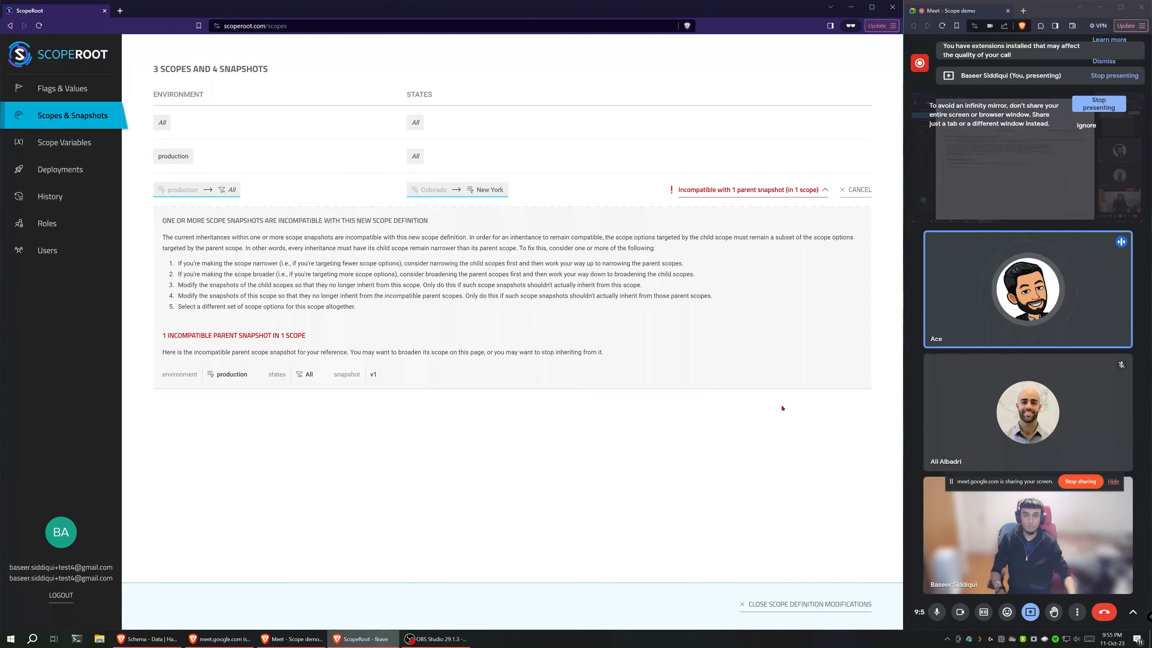
pyautogui.click(813, 604)
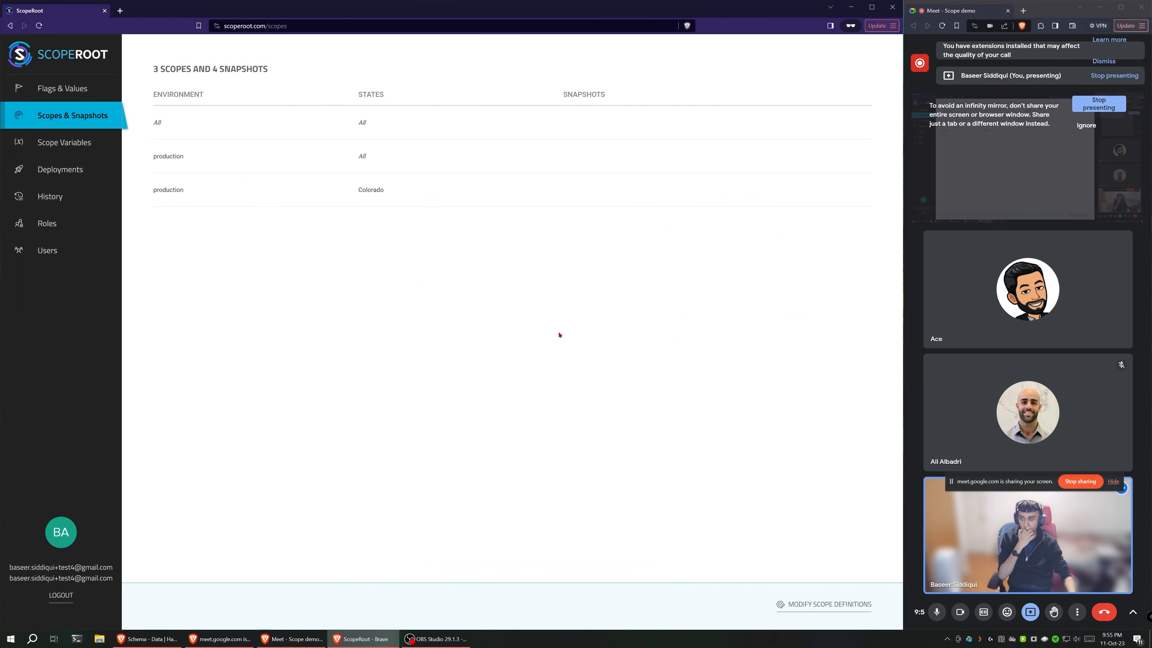
# Step: Create a new role named test
pyautogui.click(91, 250)
pyautogui.click(92, 233)
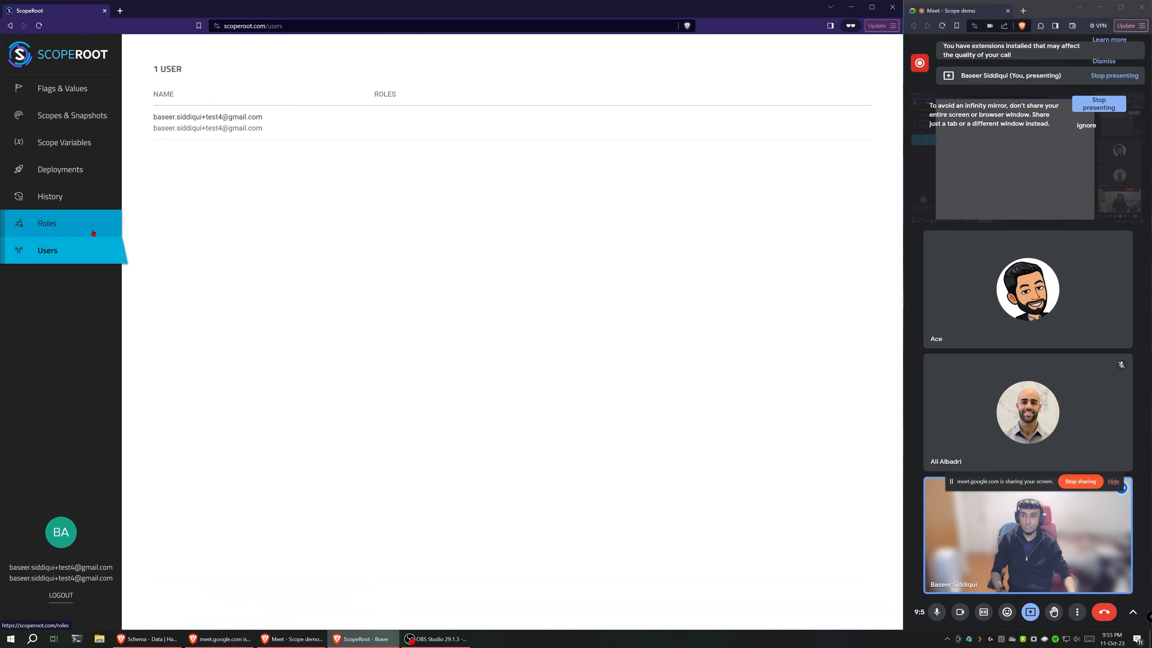
pyautogui.click(190, 136)
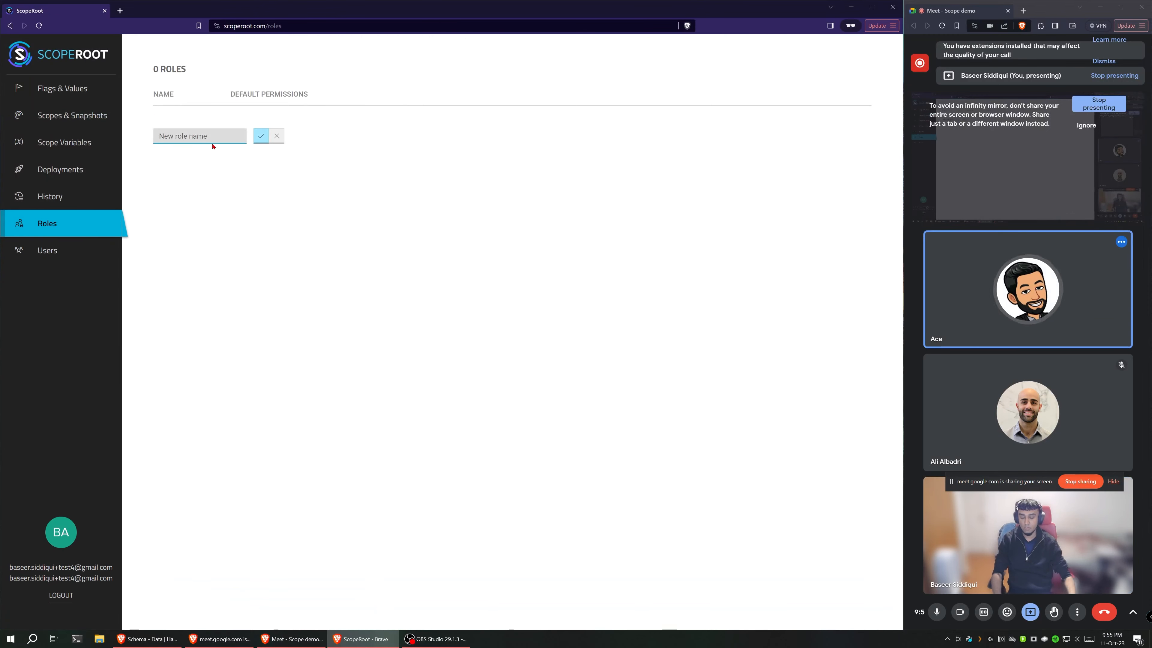
pyautogui.write('test')
pyautogui.click(268, 141)
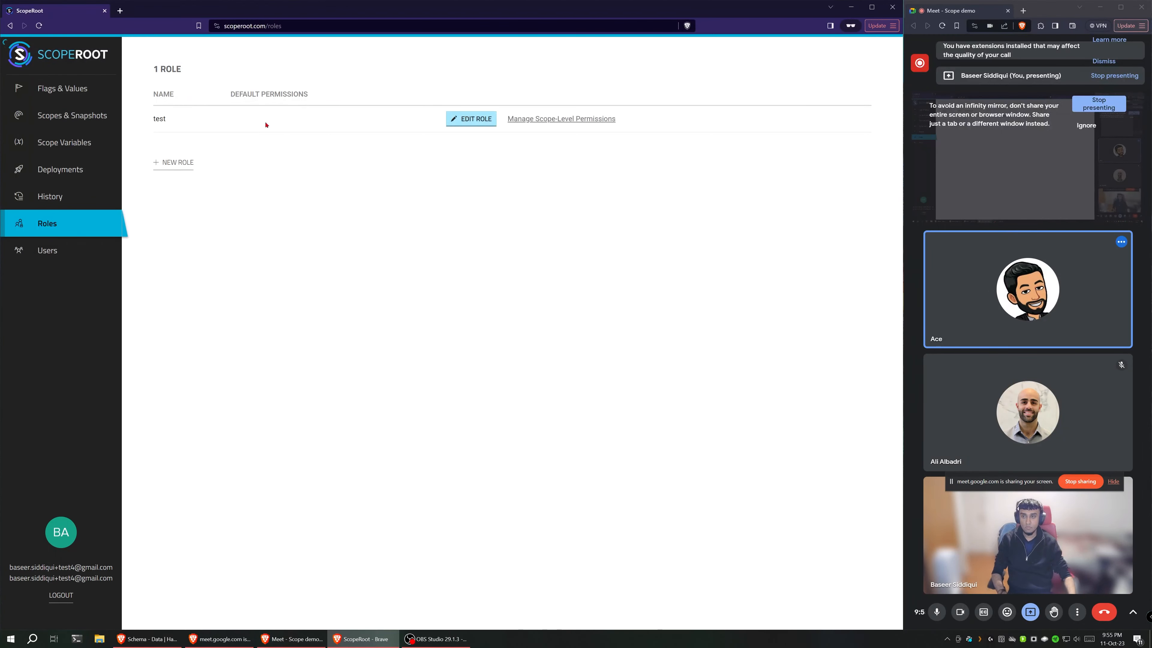
pyautogui.click(459, 119)
pyautogui.click(529, 121)
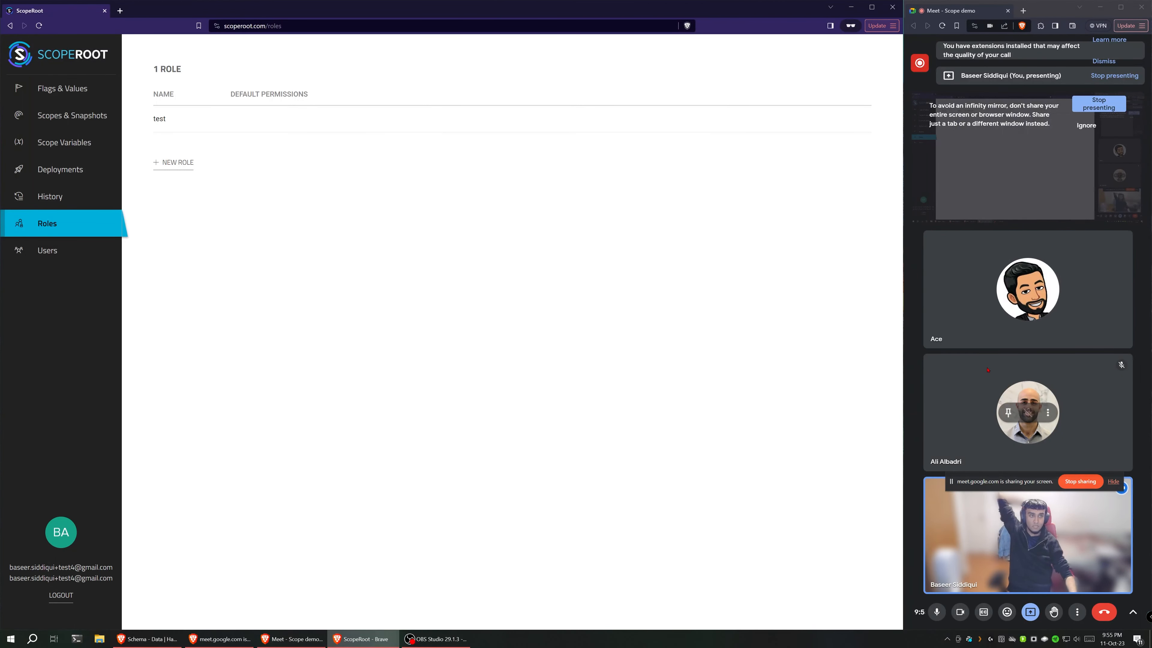
# Step: Stop sharing the screen in the meeting and switch to OBS Studio
pyautogui.click(1081, 482)
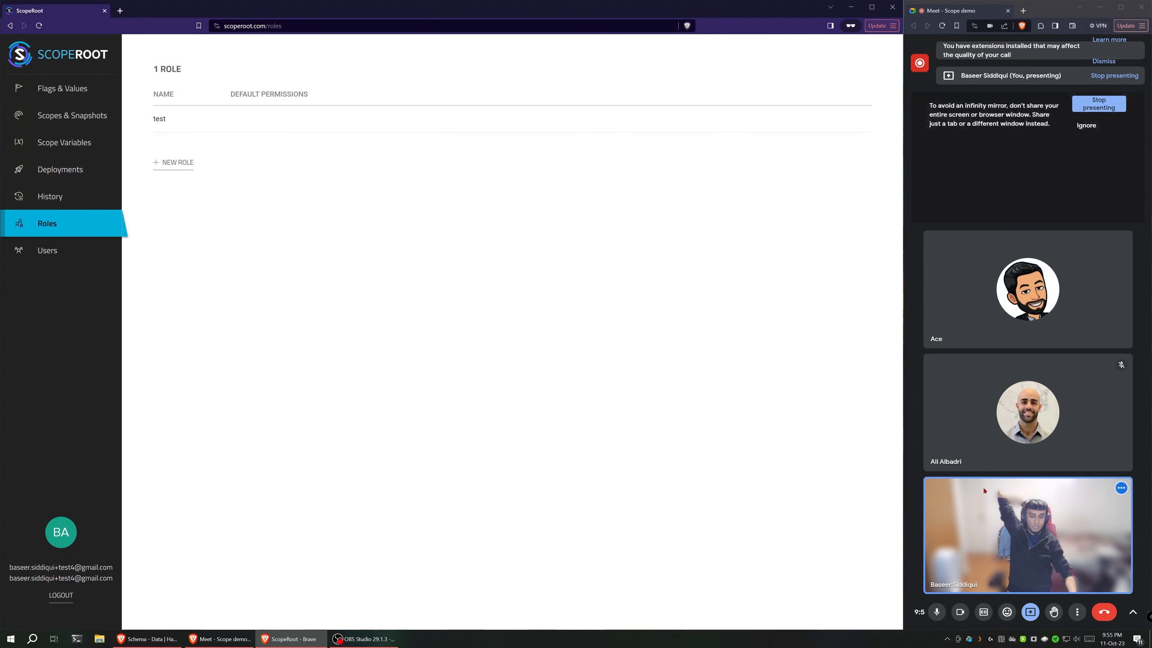
pyautogui.click(365, 639)
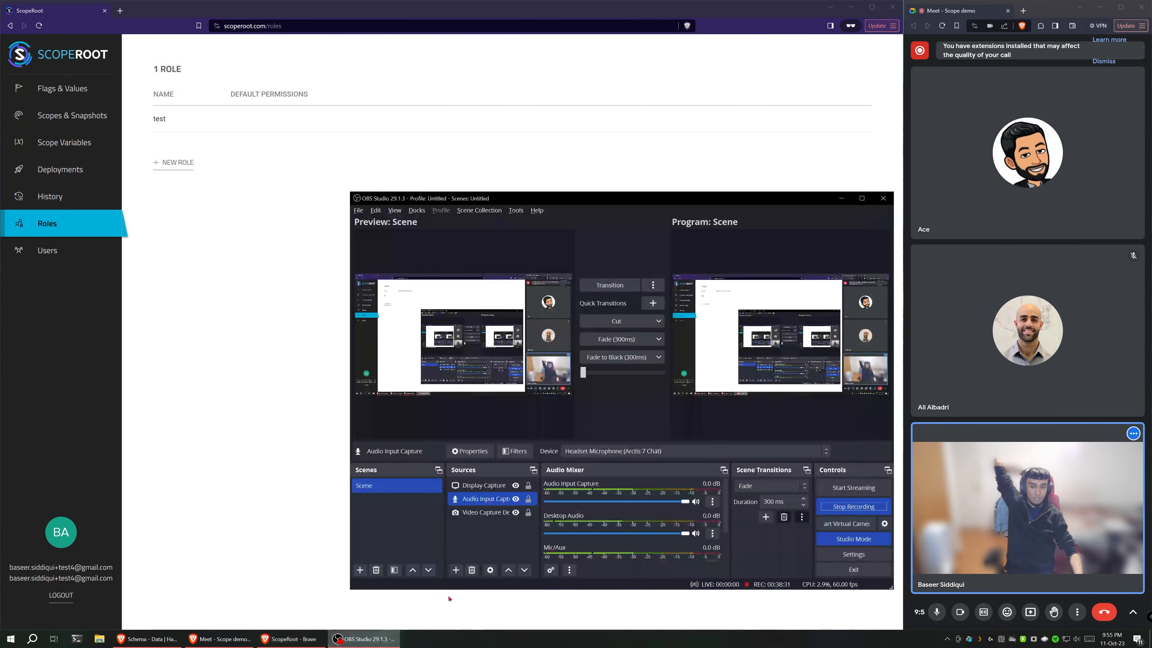